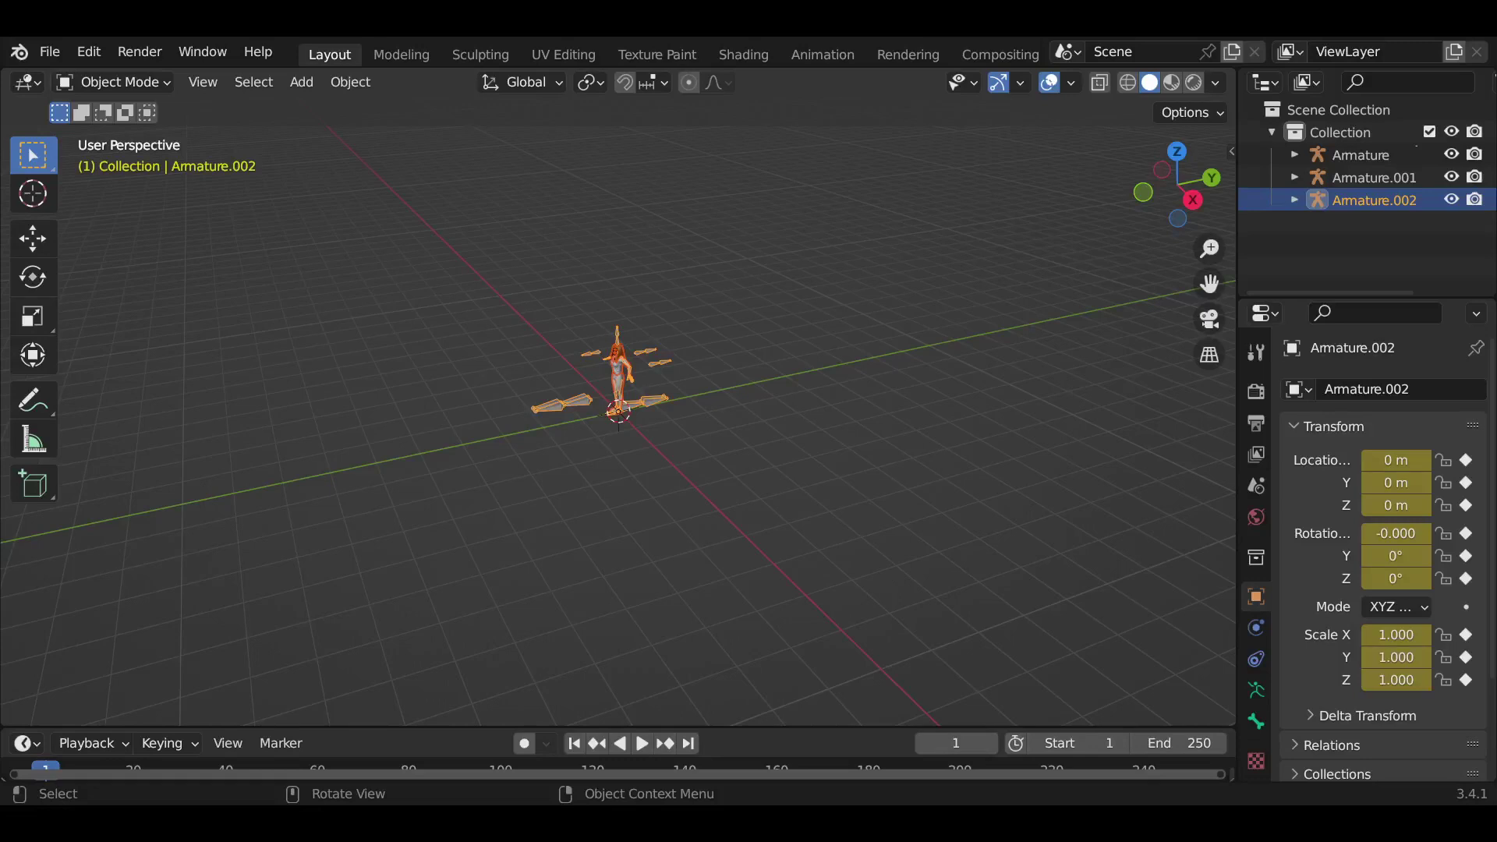
Switch Armature.002 into Pose Mode and select the fIK.L_end foot bone
scroll(741, 367, up, 5)
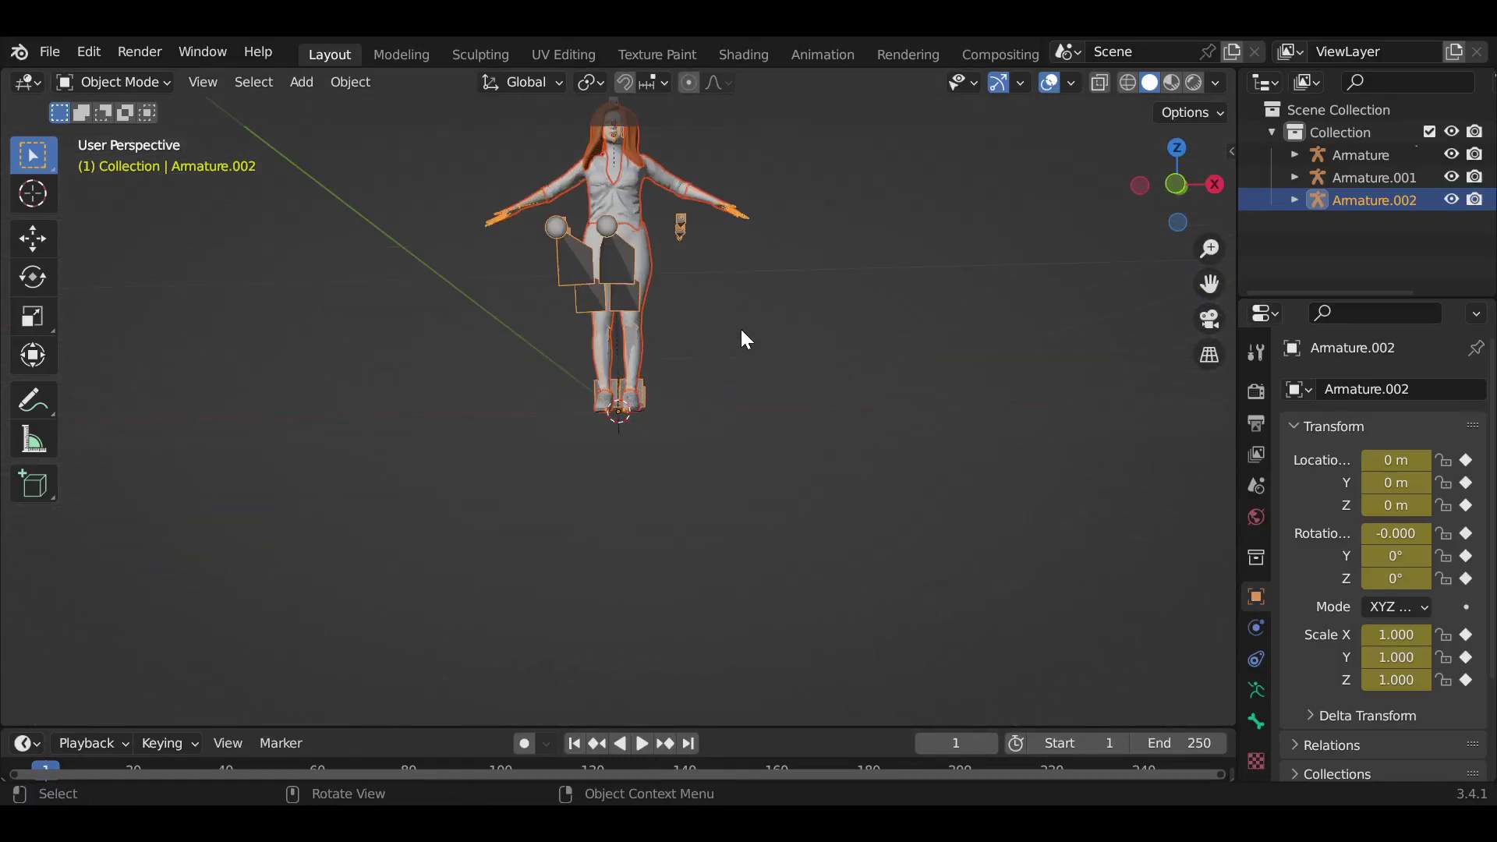
mouse_move(732, 336)
middle_down()
mouse_move(653, 541)
mouse_move(721, 471)
mouse_move(644, 457)
middle_up()
scroll(720, 471, up, 3)
key(ctrl+Tab)
click(588, 525)
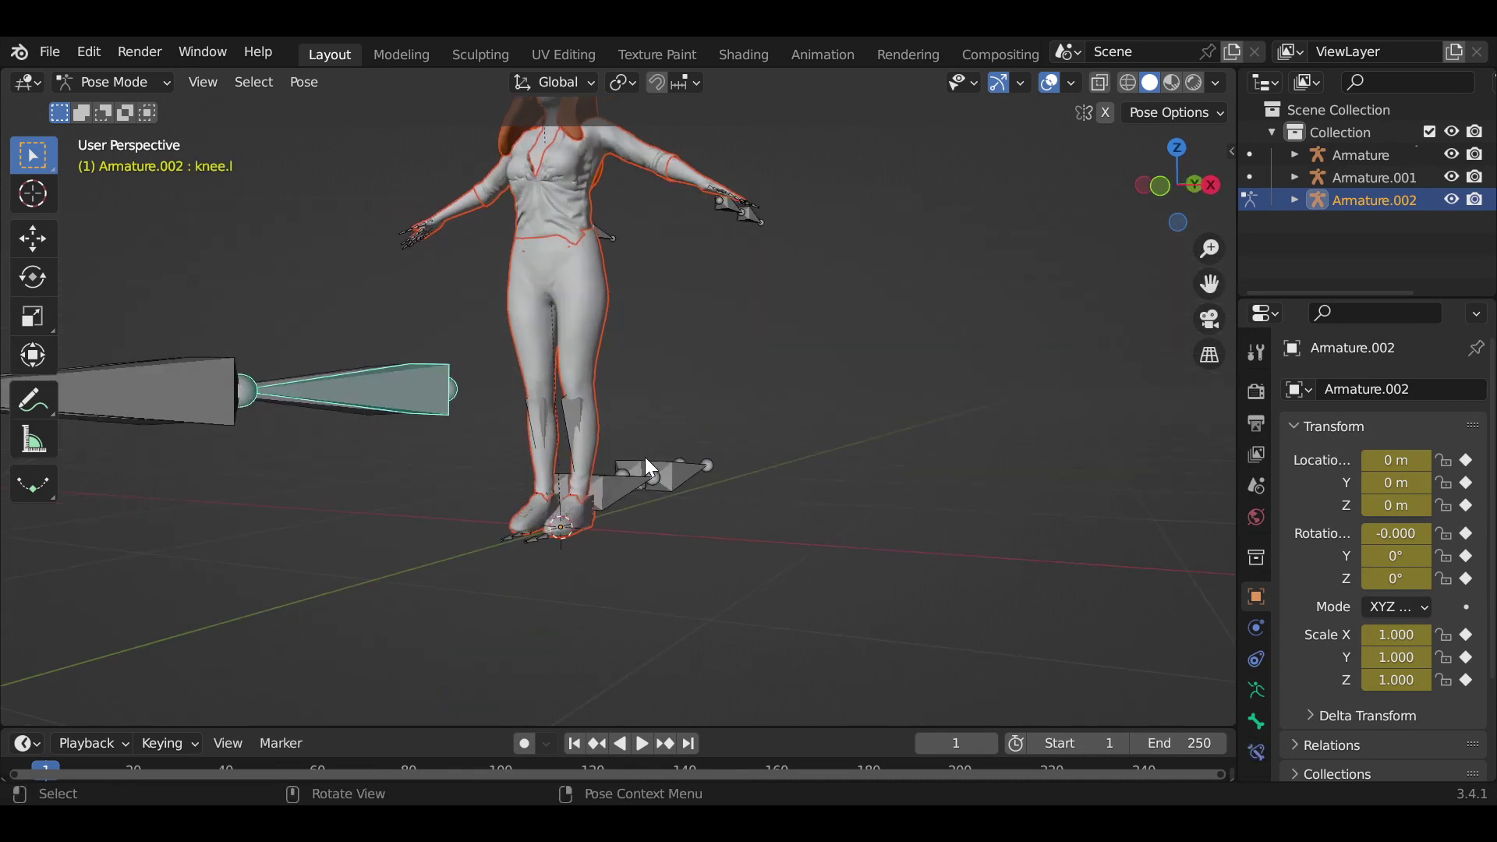
Try rotating the foot bone twice, cancelling both, then select and deselect all bones
middle_drag(343, 464, 478, 593)
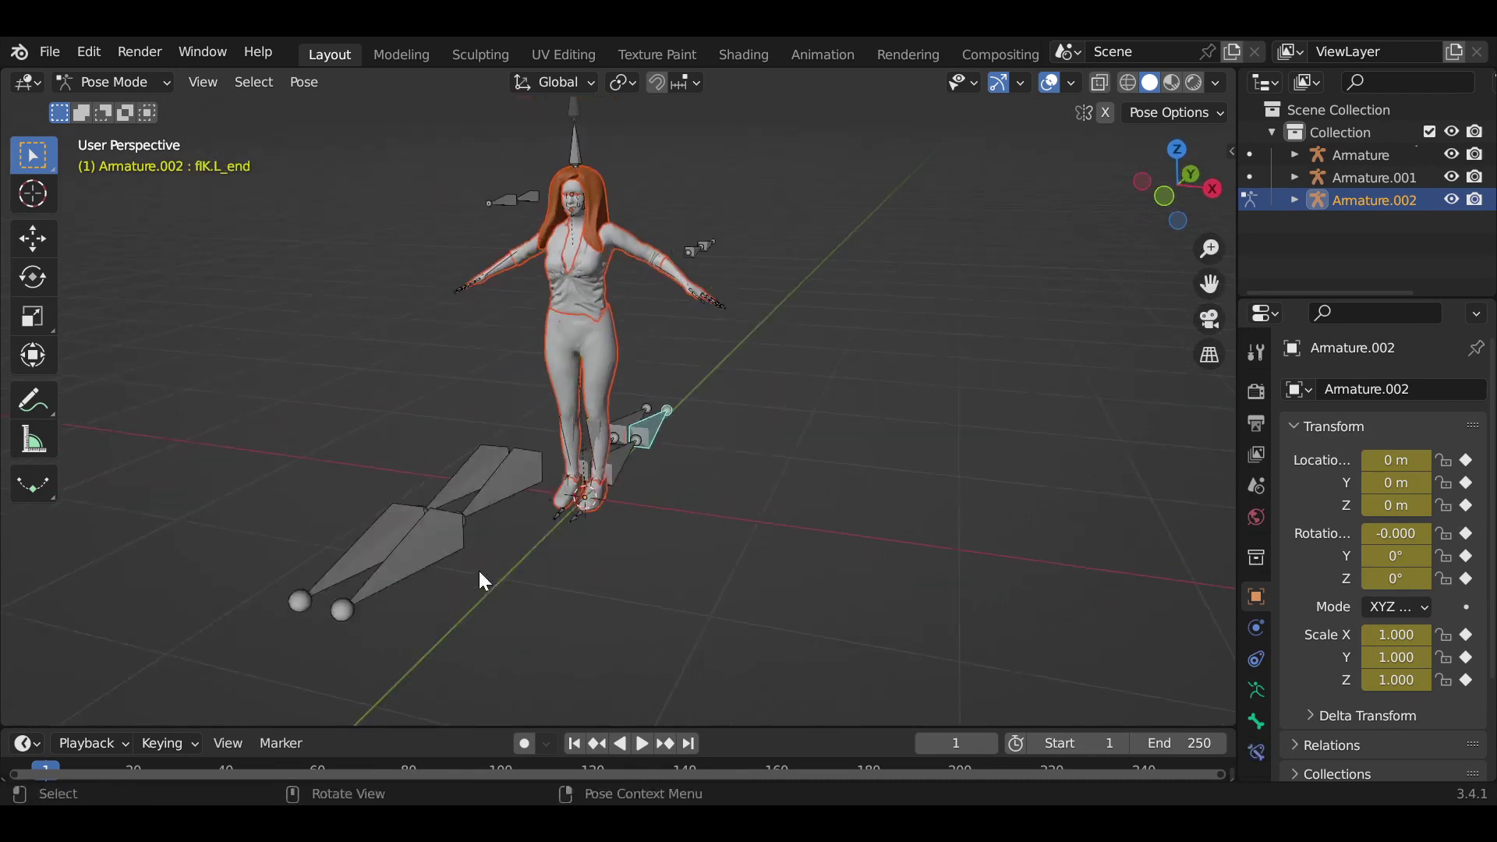
key(r)
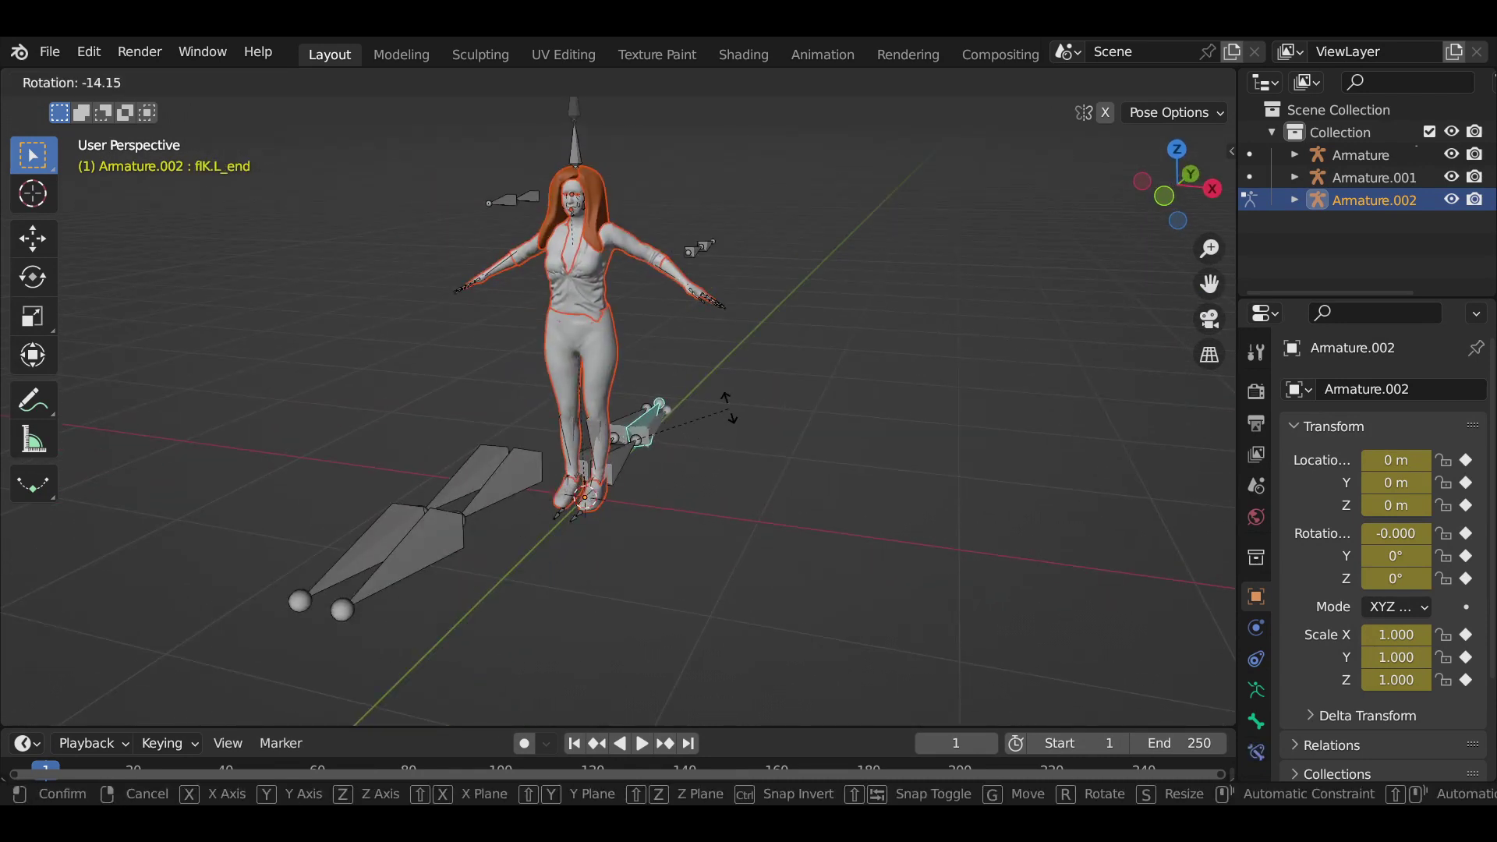
key(Escape)
key(r)
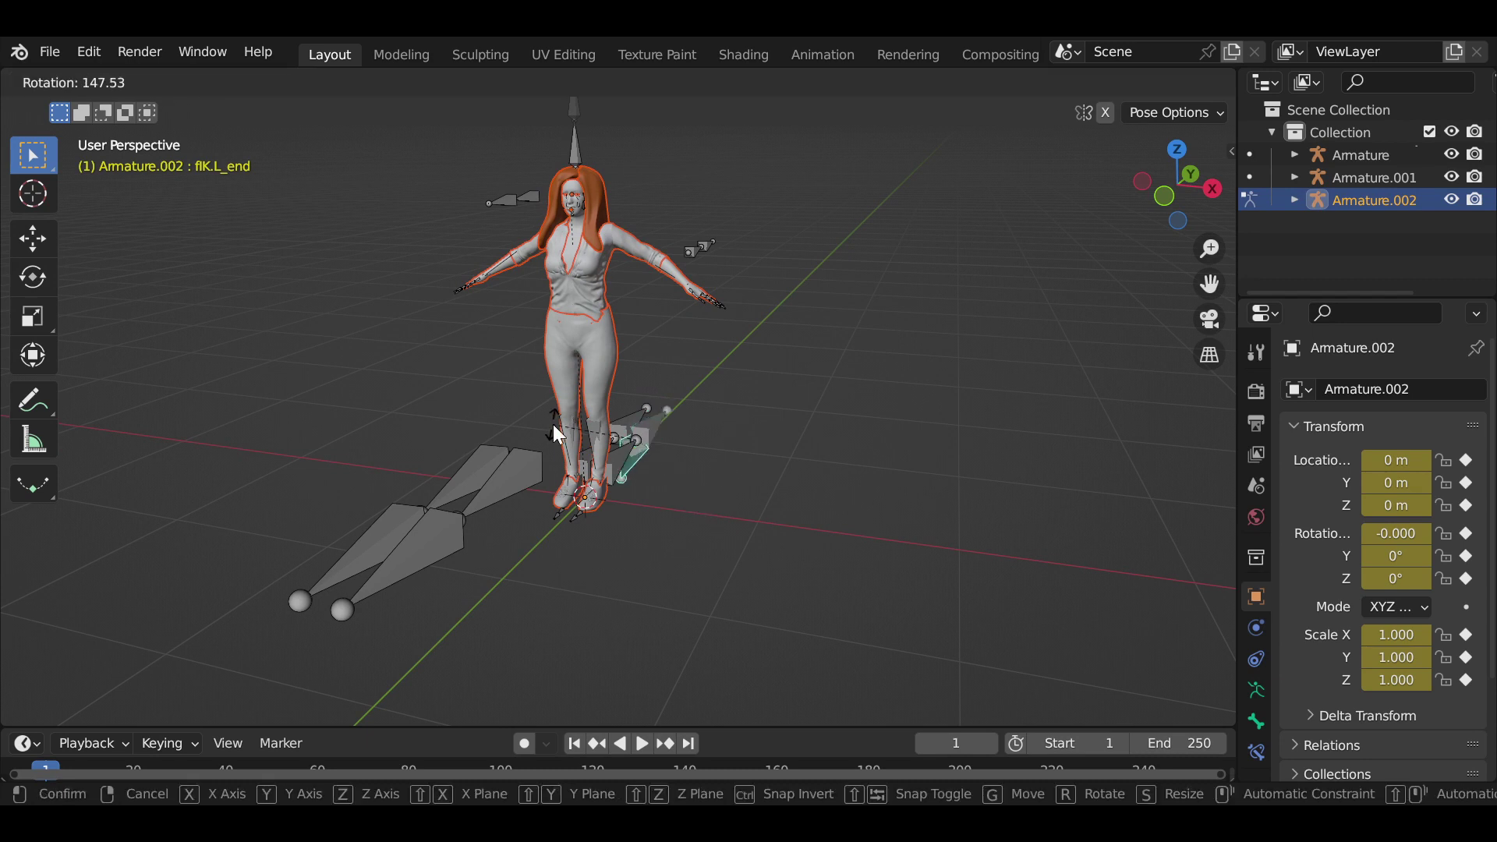
key(Escape)
mouse_move(709, 411)
middle_down()
mouse_move(573, 376)
mouse_move(682, 424)
middle_up()
key(a)
key(alt+a)
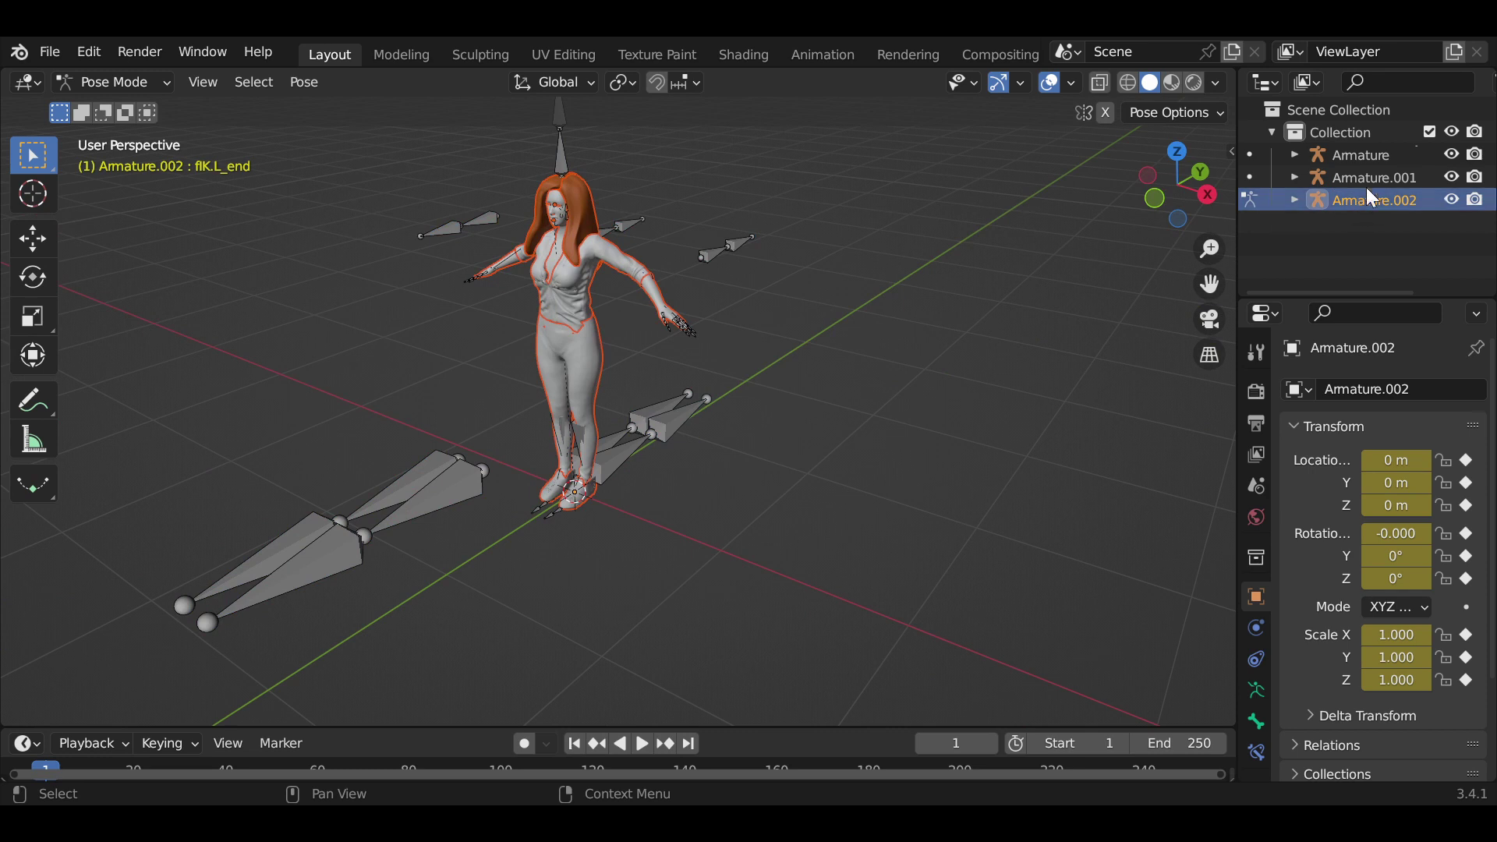
Select the Armature and Armature.001 objects, then the LeftShoulder bone of Armature.002
click(1373, 163)
middle_drag(1017, 362, 508, 275)
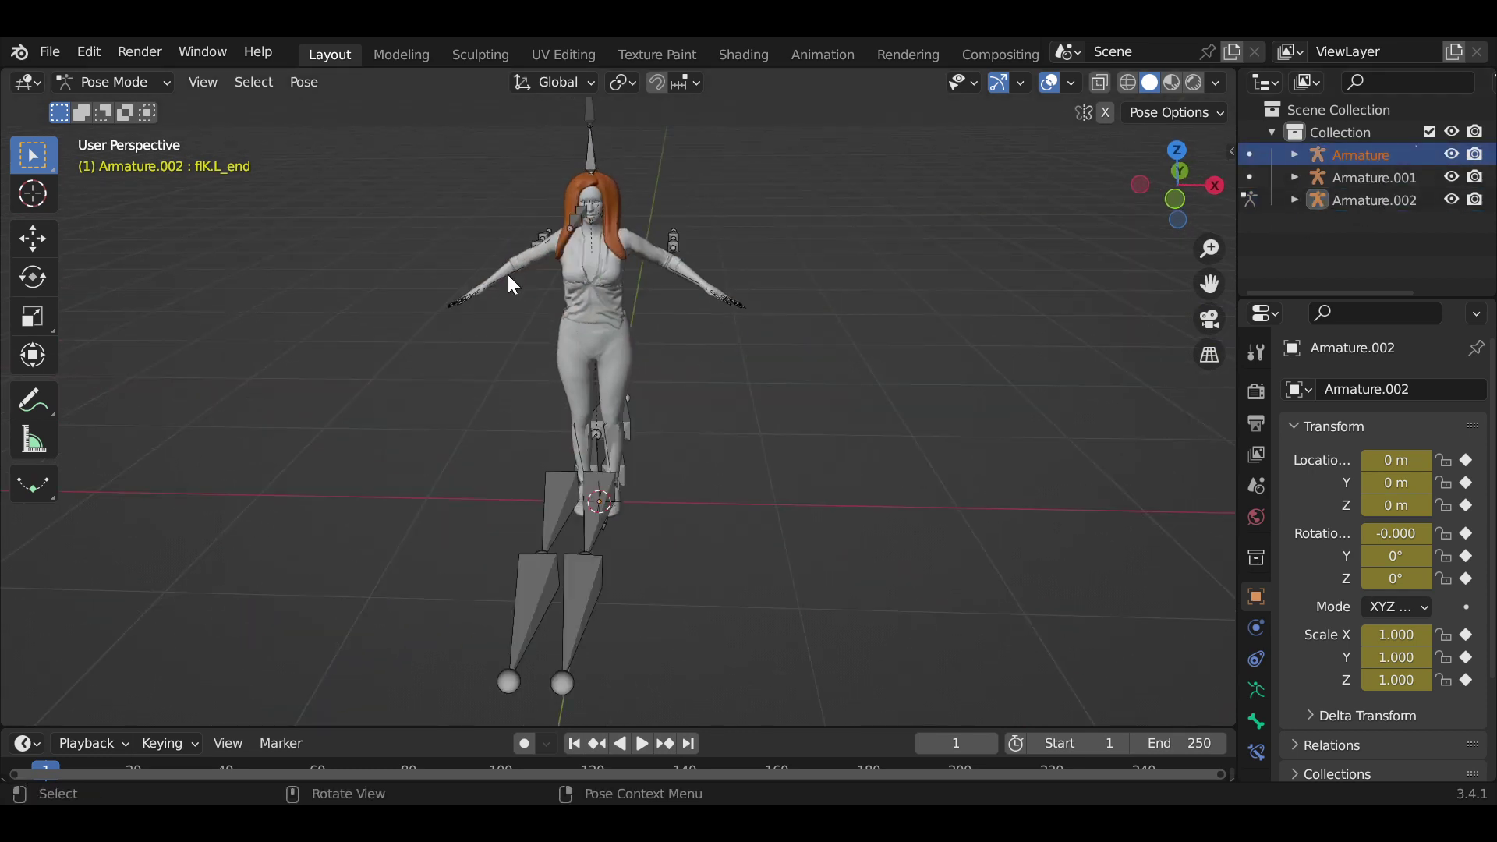
click(1357, 177)
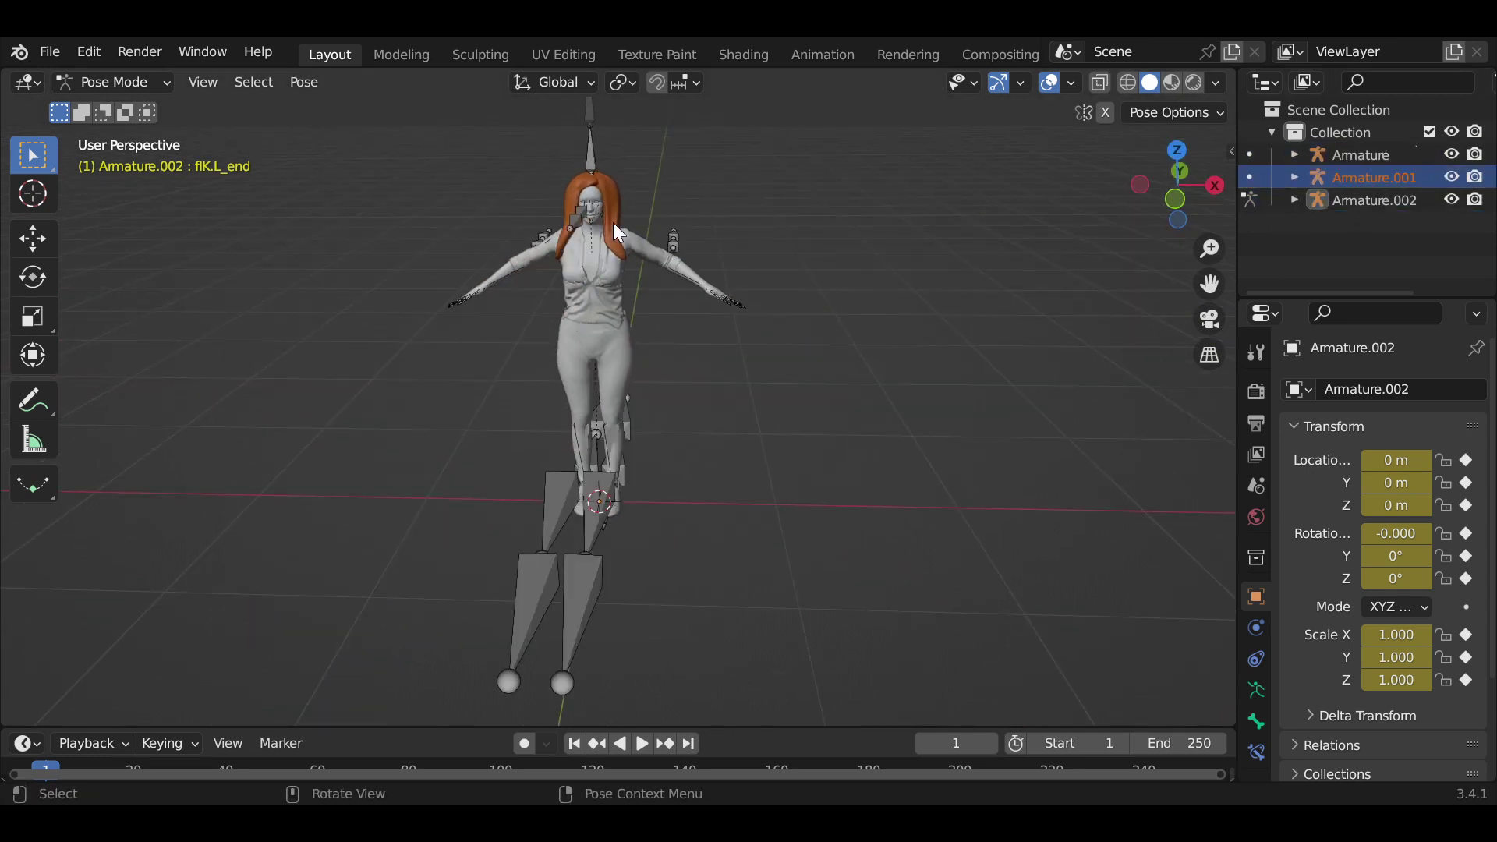
click(591, 110)
click(546, 231)
scroll(629, 227, down, 2)
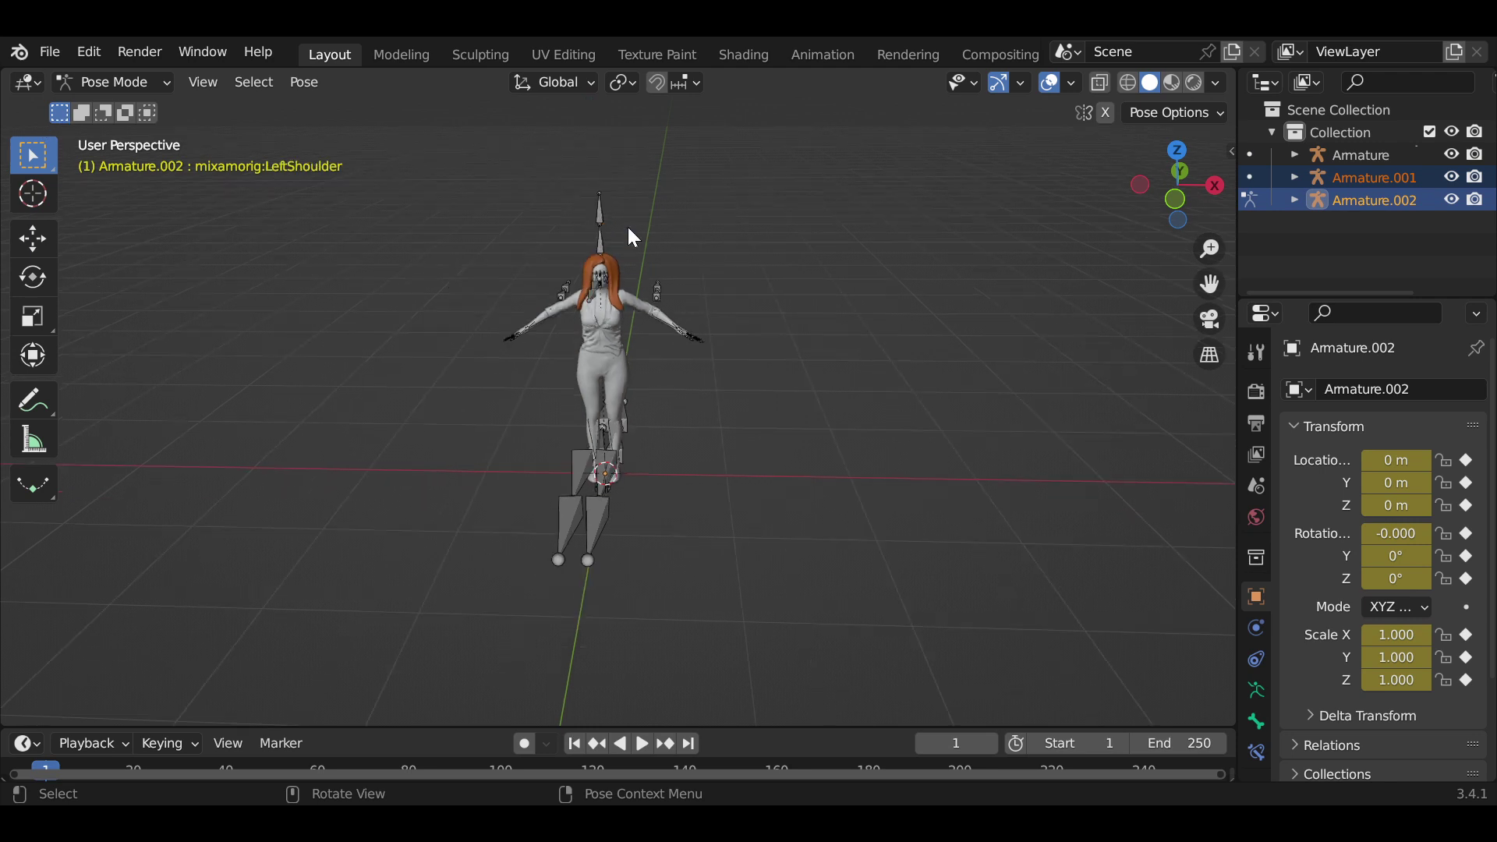
mouse_move(629, 227)
middle_down()
mouse_move(657, 359)
mouse_move(529, 300)
middle_up()
Return to Object Mode and move Armature.002 to the left along X
key(ctrl+Tab)
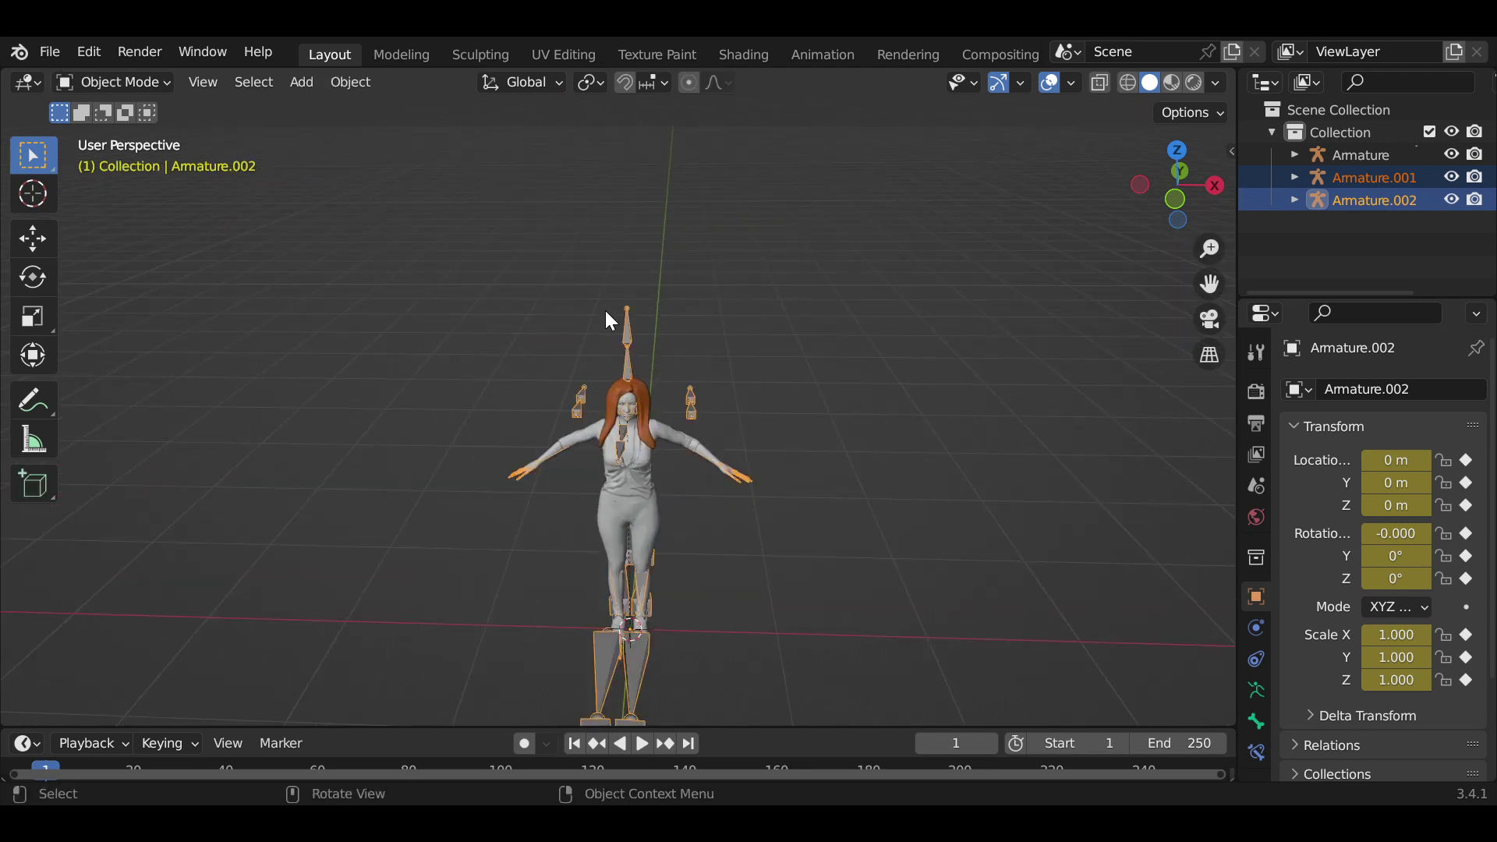
key(g)
key(x)
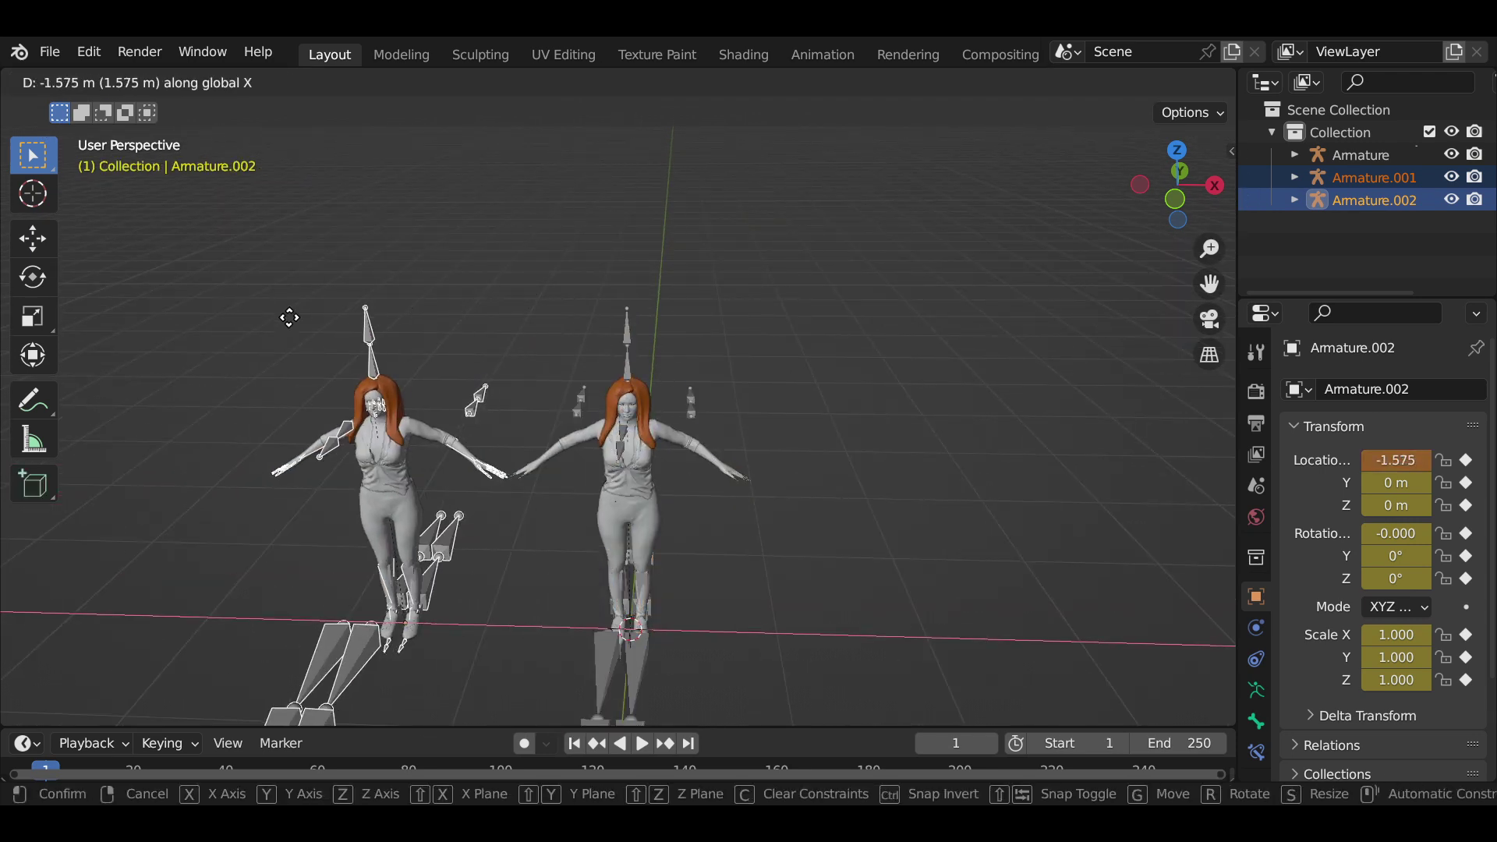
click(226, 319)
Deselect everything, then play the animation and stop it at frame 12
click(653, 362)
key(space)
mouse_move(714, 341)
middle_down()
mouse_move(781, 418)
mouse_move(760, 423)
middle_up()
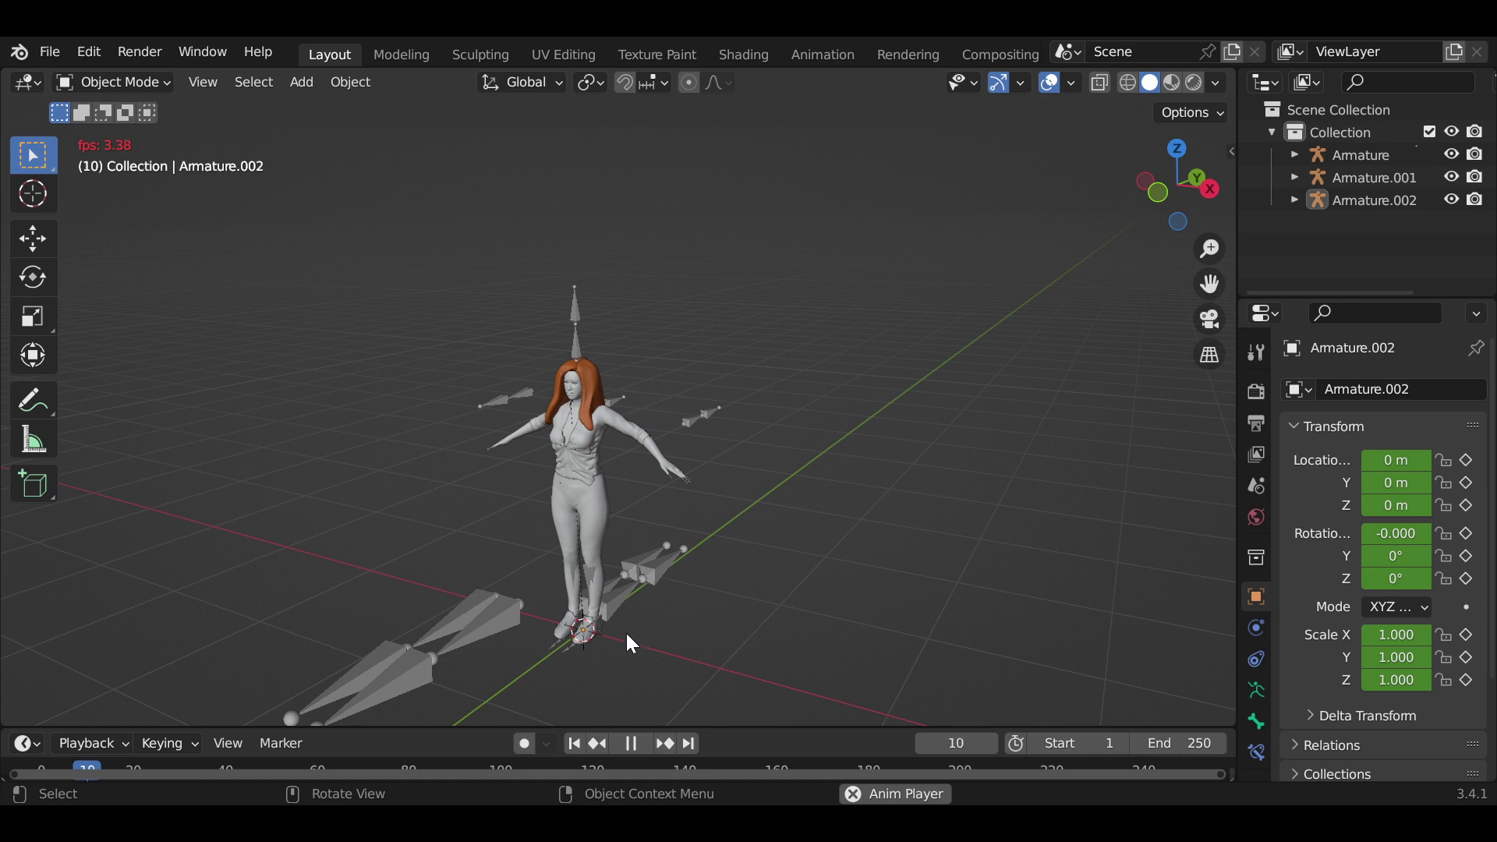
key(space)
mouse_move(817, 551)
middle_down()
mouse_move(895, 518)
mouse_move(876, 555)
mouse_move(827, 528)
middle_up()
Select Armature.001 and turn the enlarged timeline into a Dope Sheet Action Editor
click(479, 426)
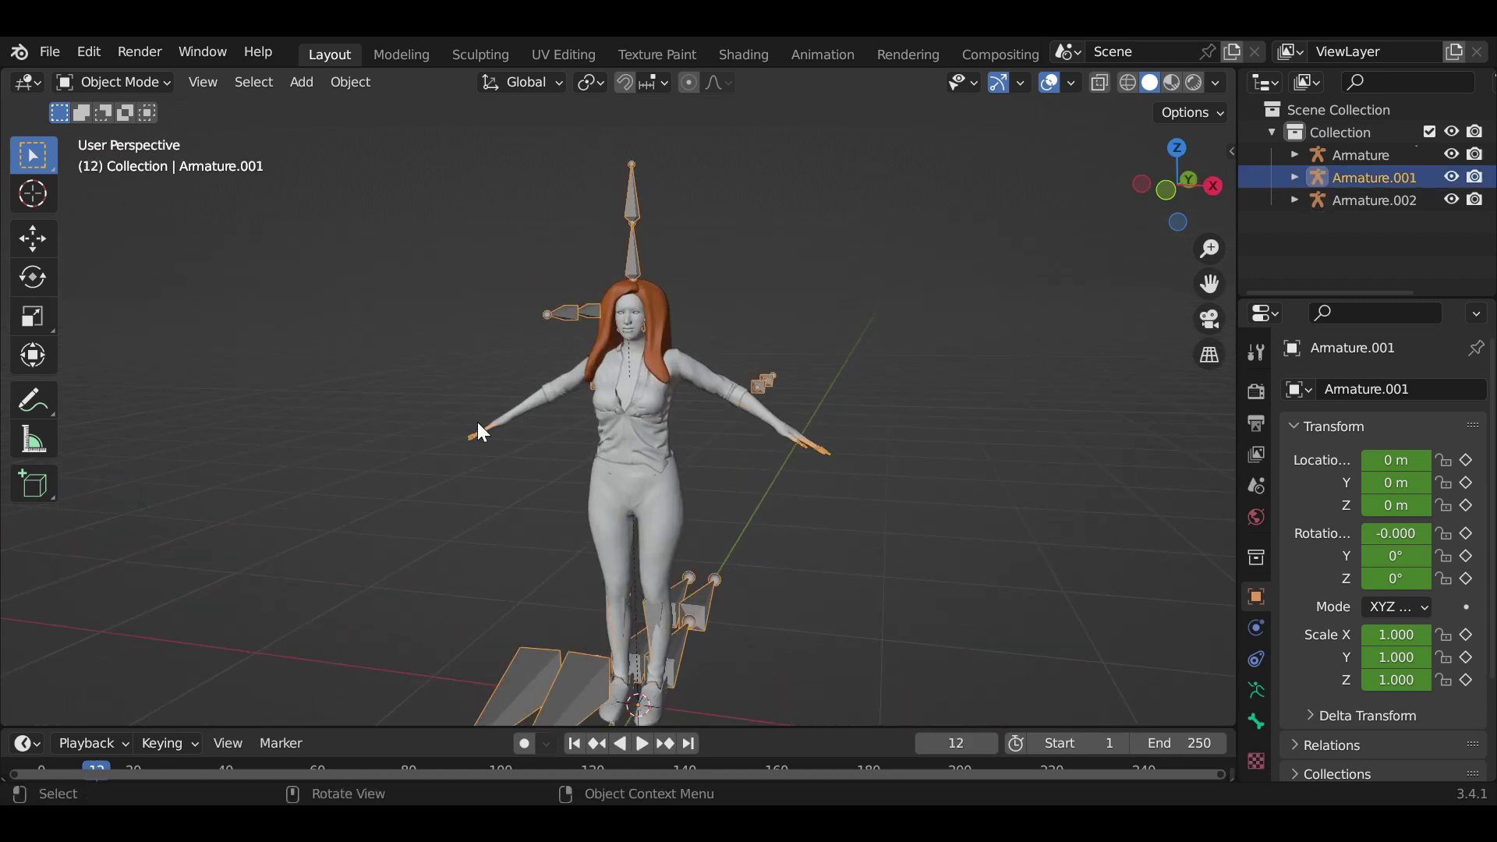
drag(345, 728, 256, 579)
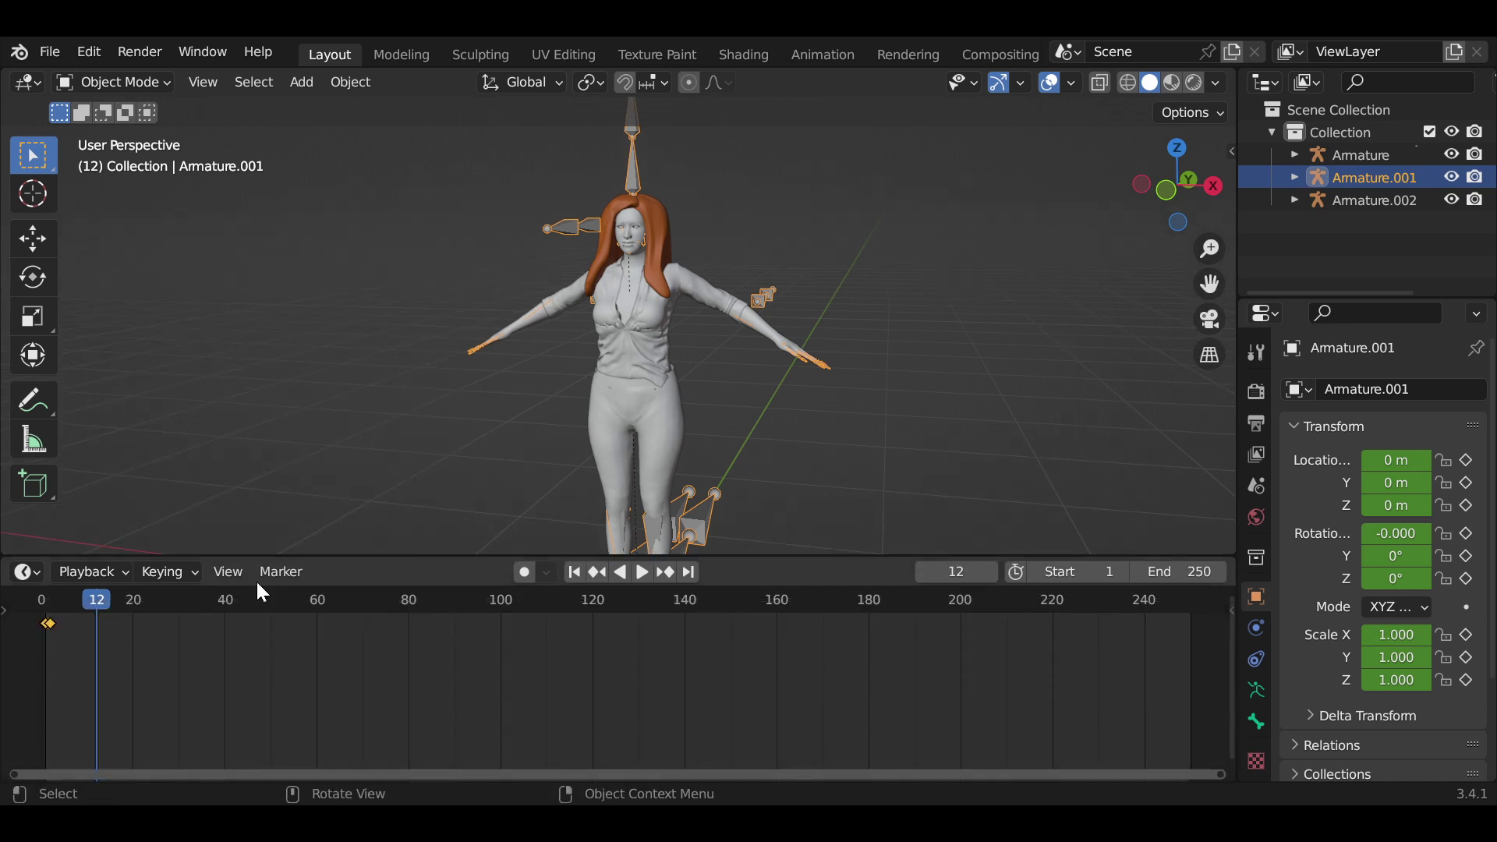
click(100, 572)
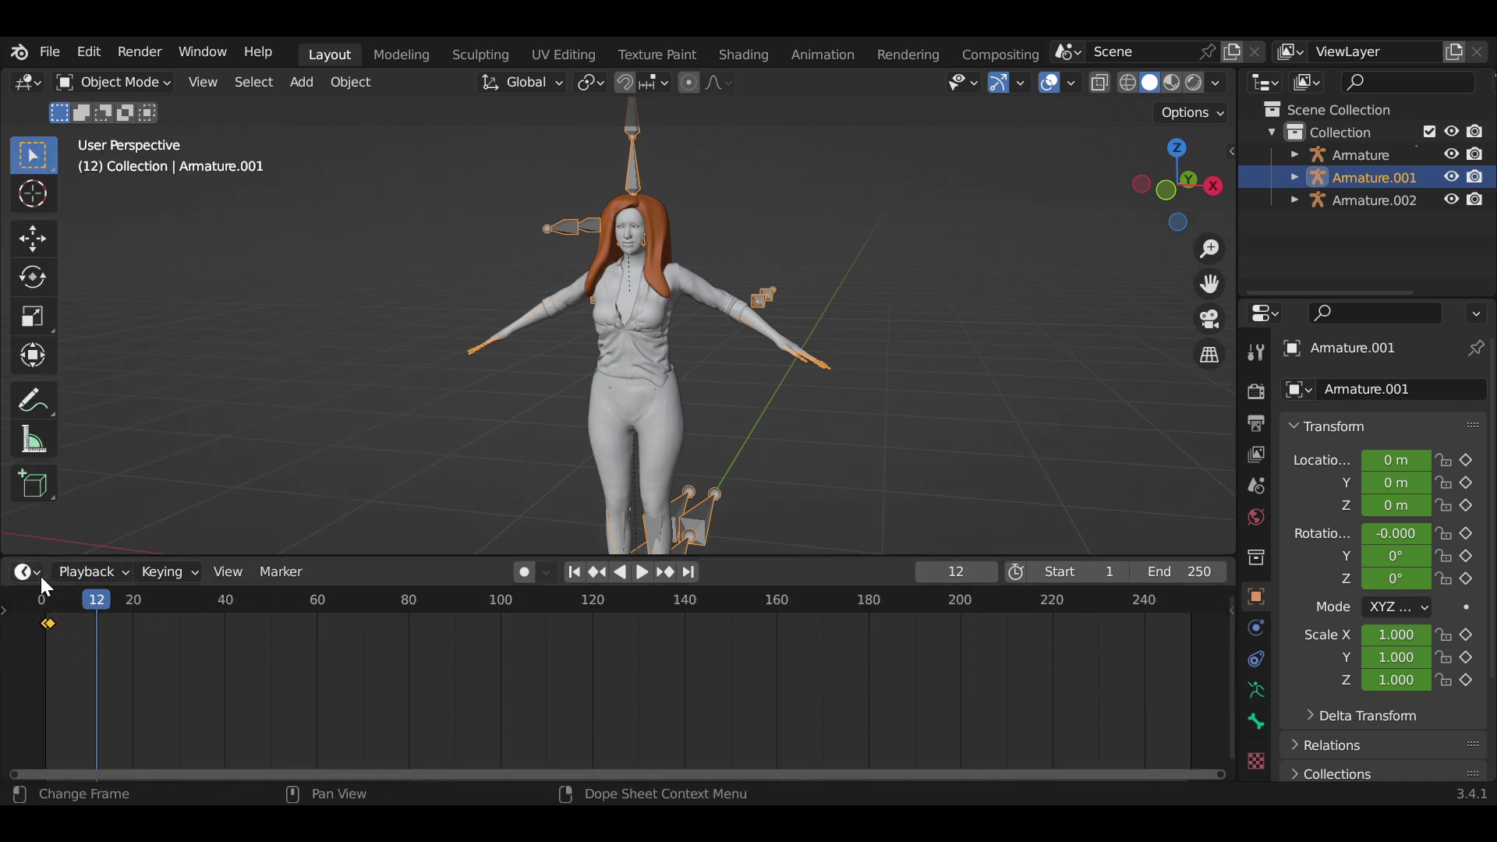
click(30, 573)
click(385, 349)
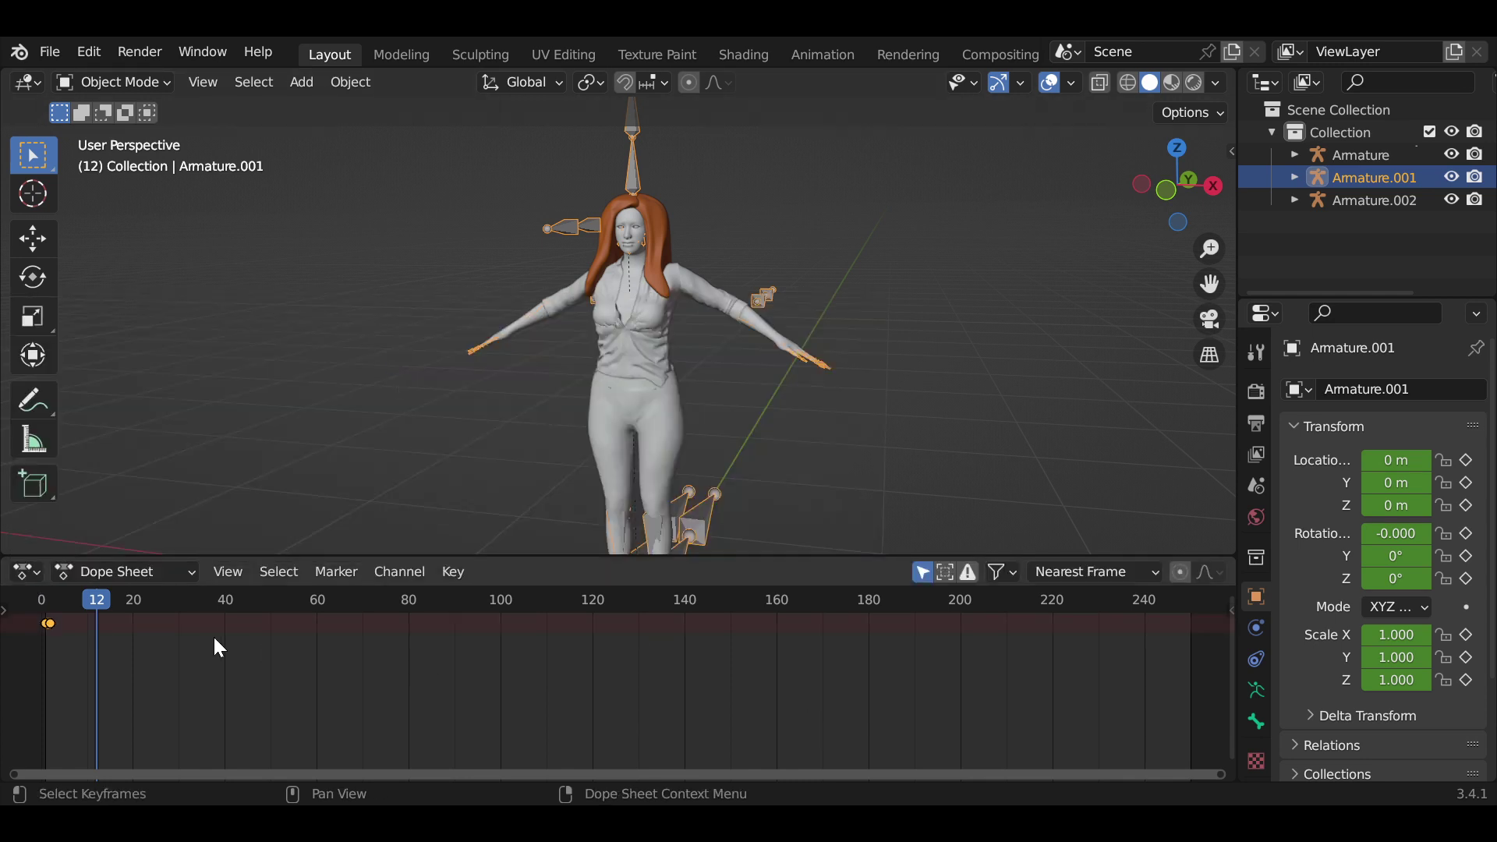
click(145, 577)
click(81, 614)
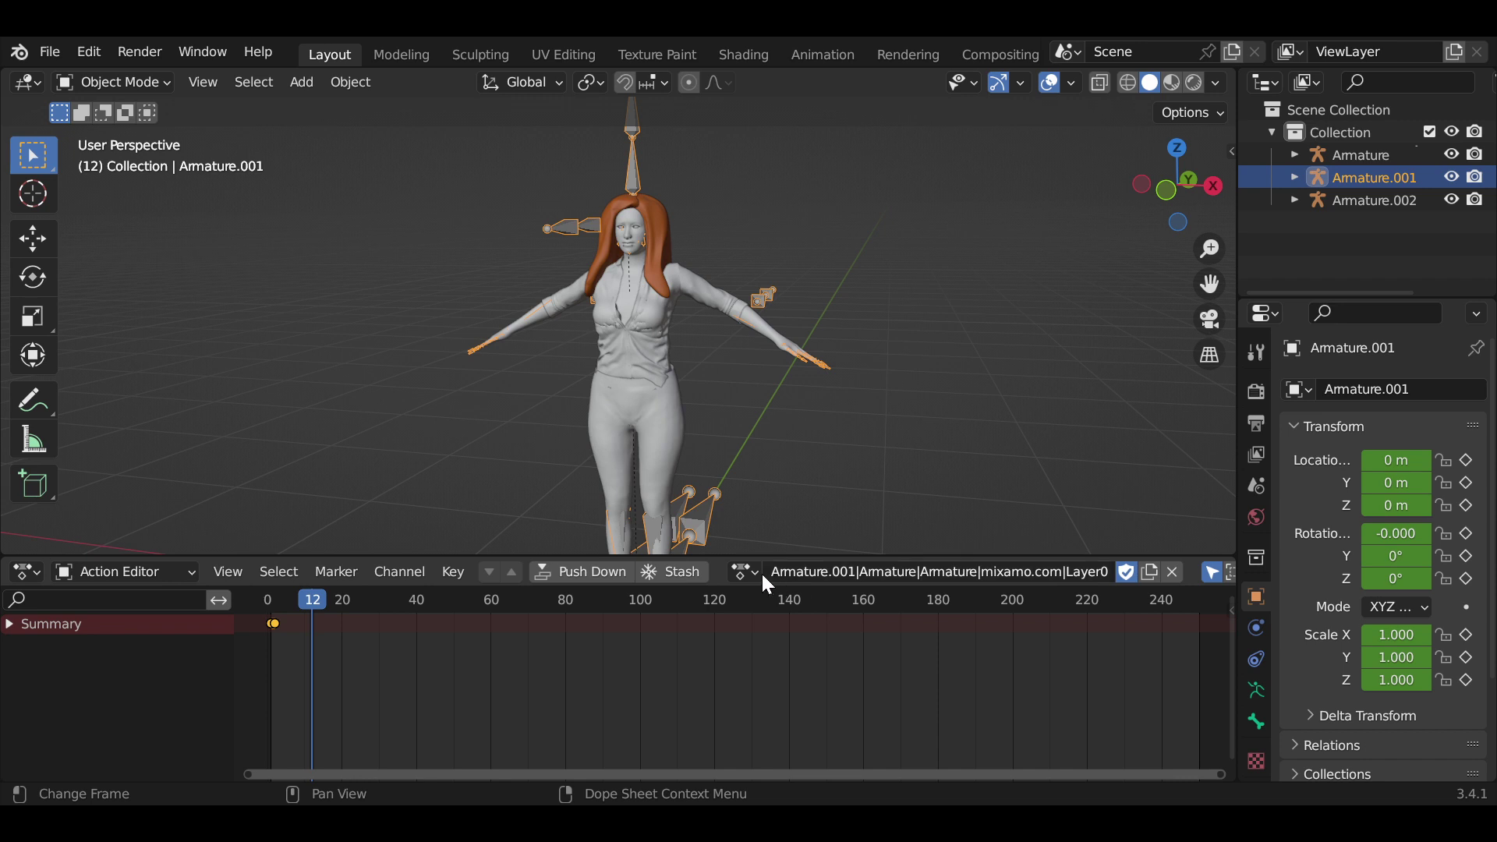
Assign the Armature|mixamo.com|Layer0 action, scrub its frames, and box-select all keyframes
click(741, 572)
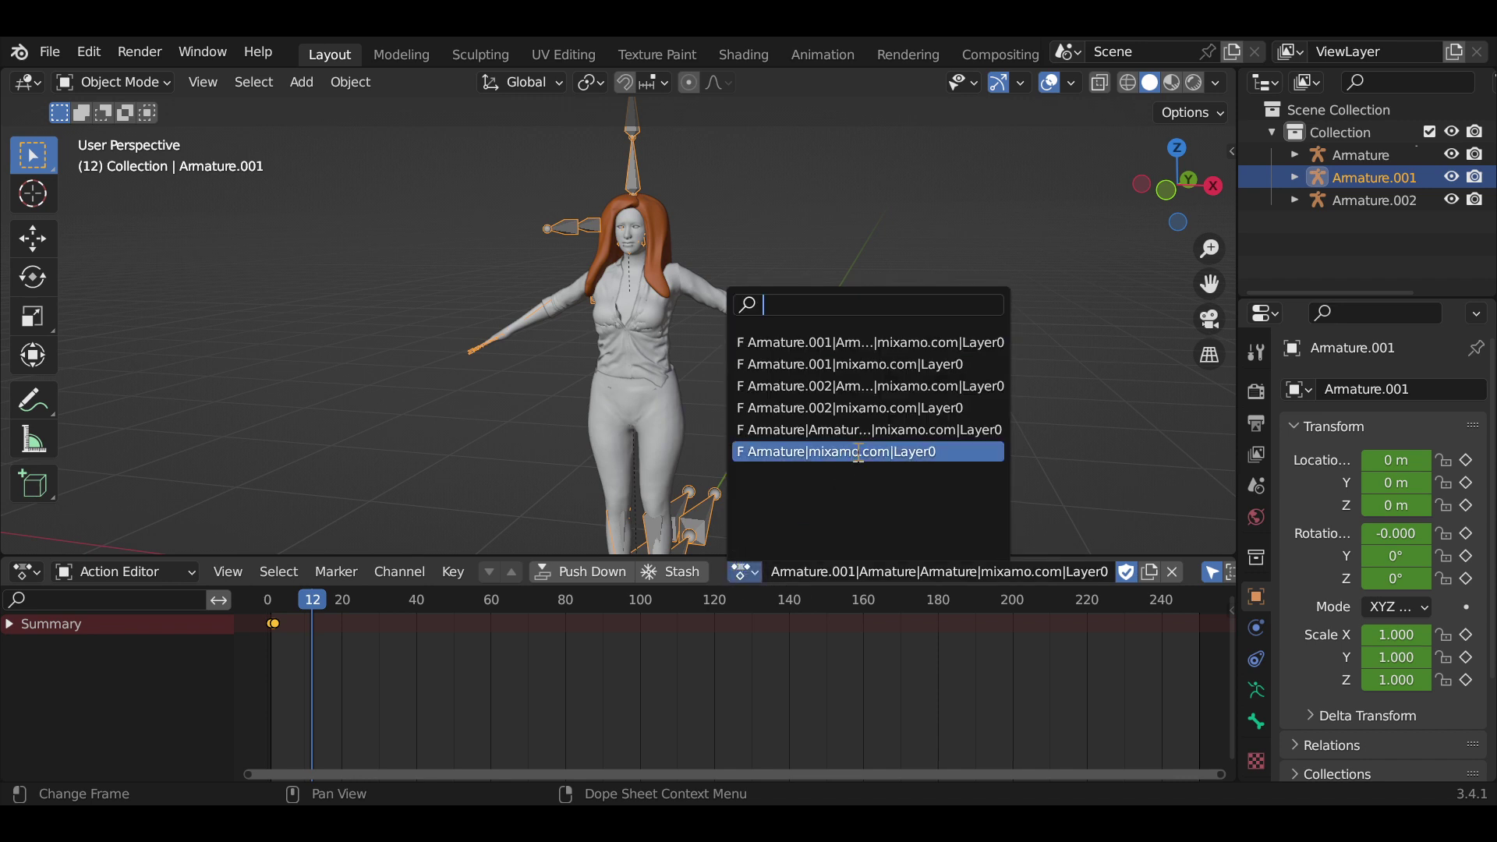
click(835, 451)
mouse_move(343, 599)
mouse_down()
mouse_move(269, 601)
mouse_move(430, 625)
mouse_up()
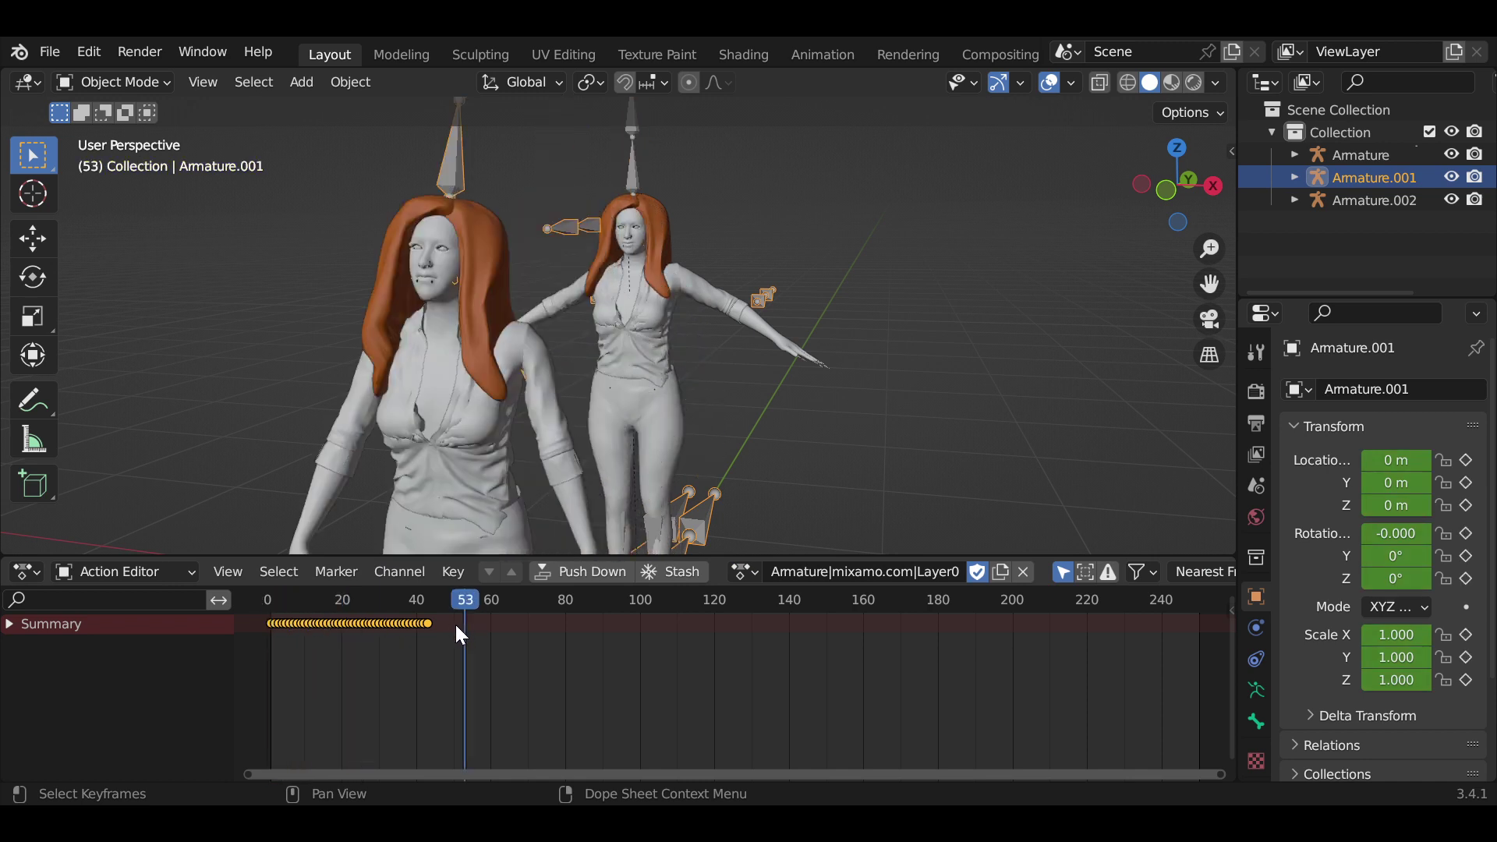
mouse_move(597, 512)
middle_down()
mouse_move(555, 377)
mouse_move(499, 499)
middle_up()
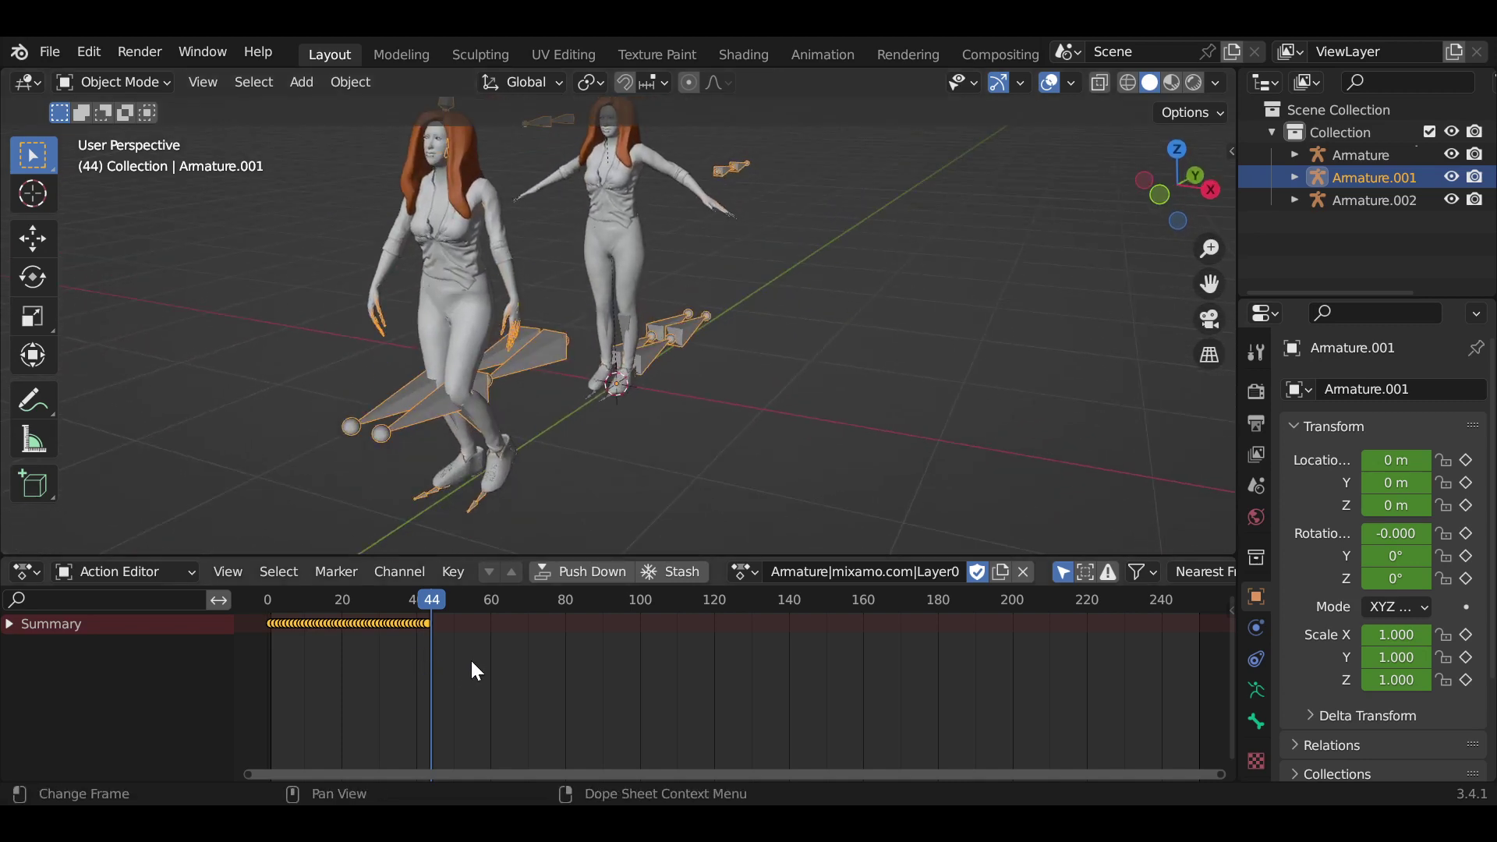
drag(470, 659, 228, 607)
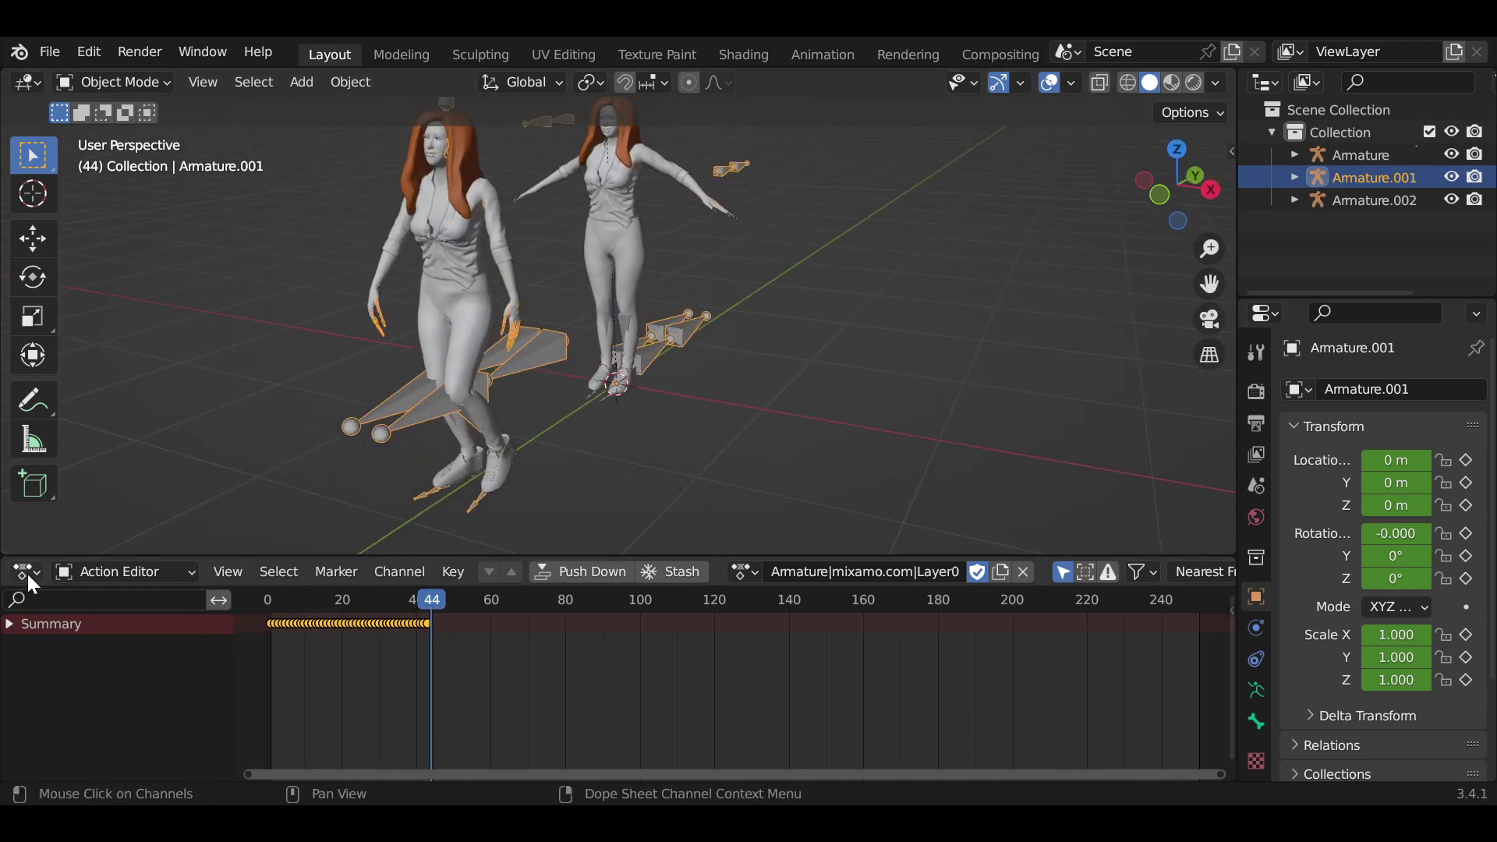
Split the viewport horizontally and make the new, enlarged area a timeline
right_click(92, 558)
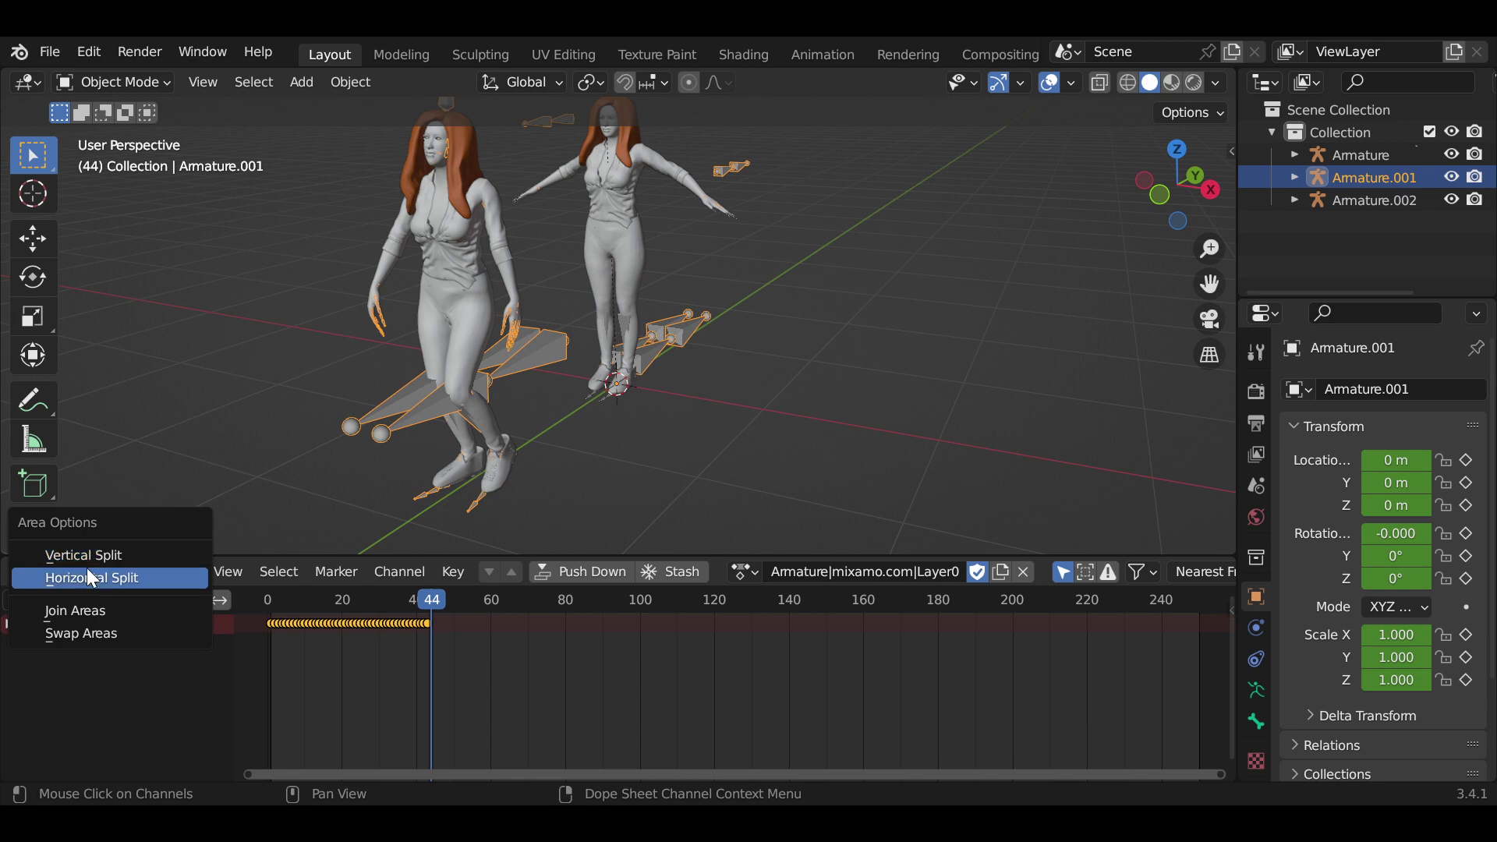
click(87, 578)
click(133, 465)
click(28, 481)
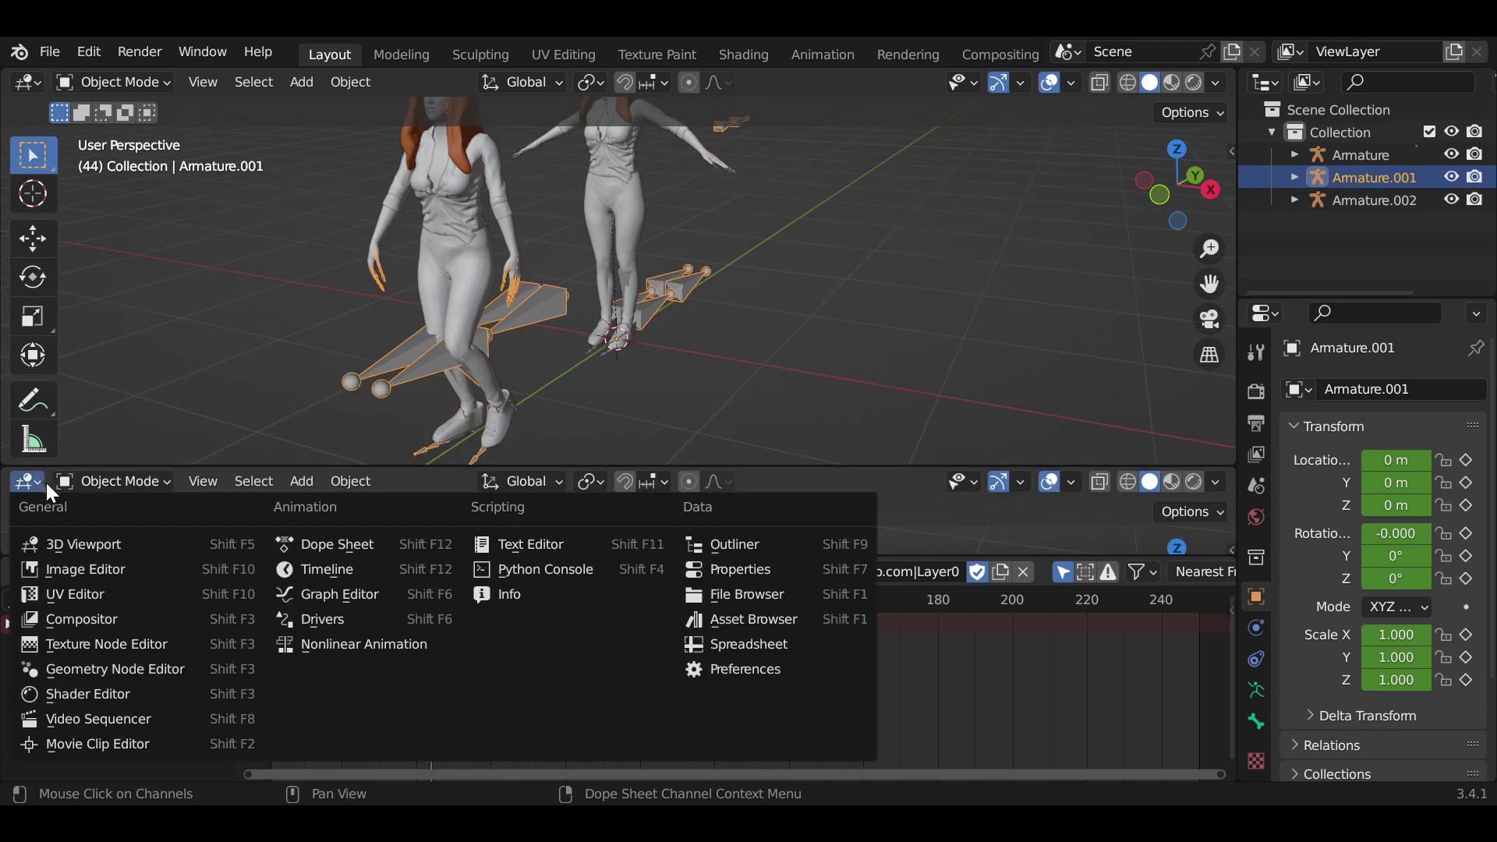
click(12, 481)
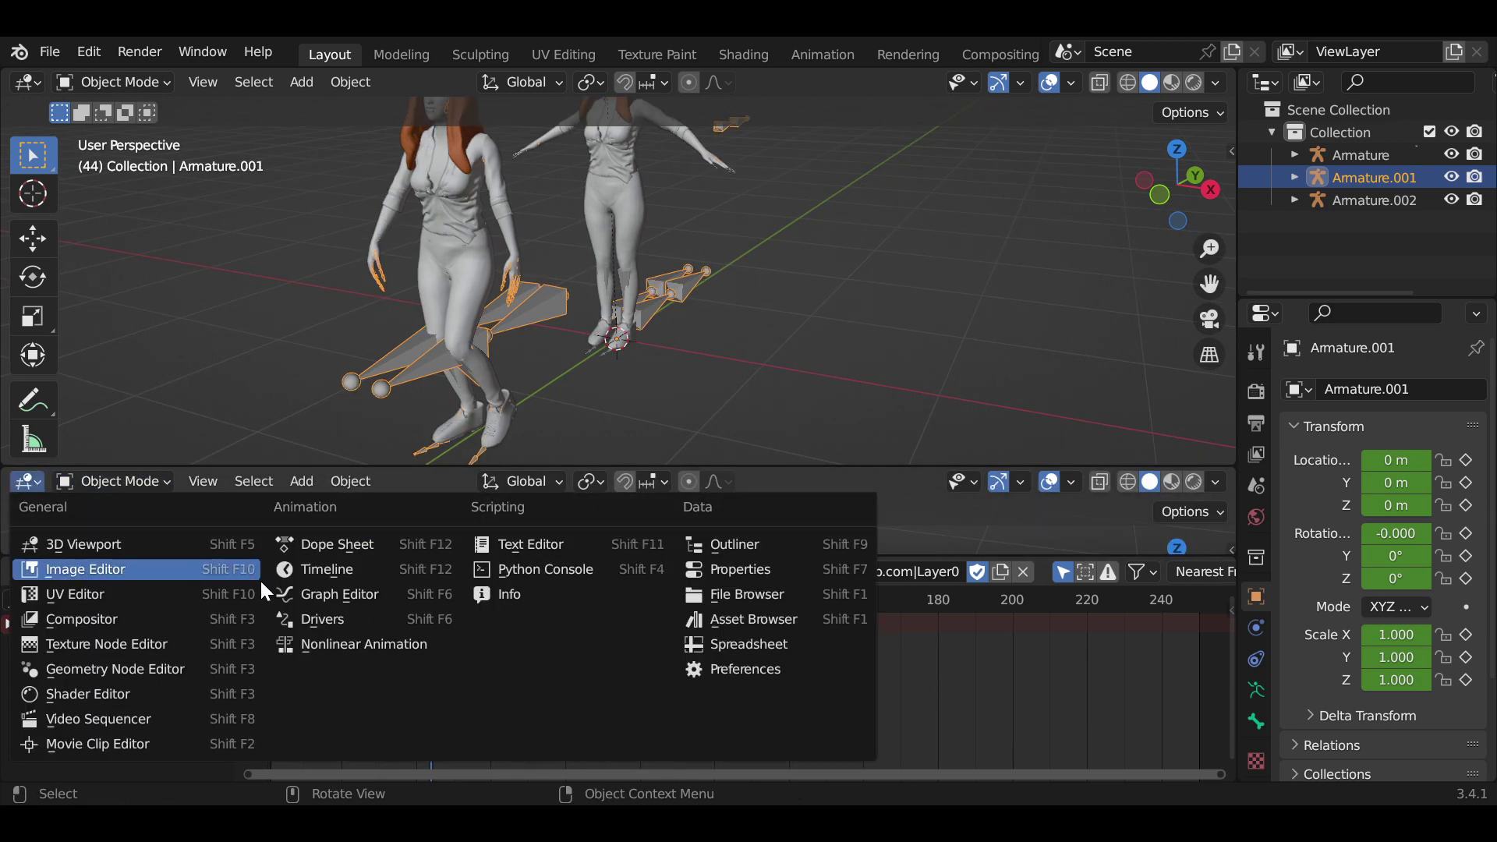
click(306, 569)
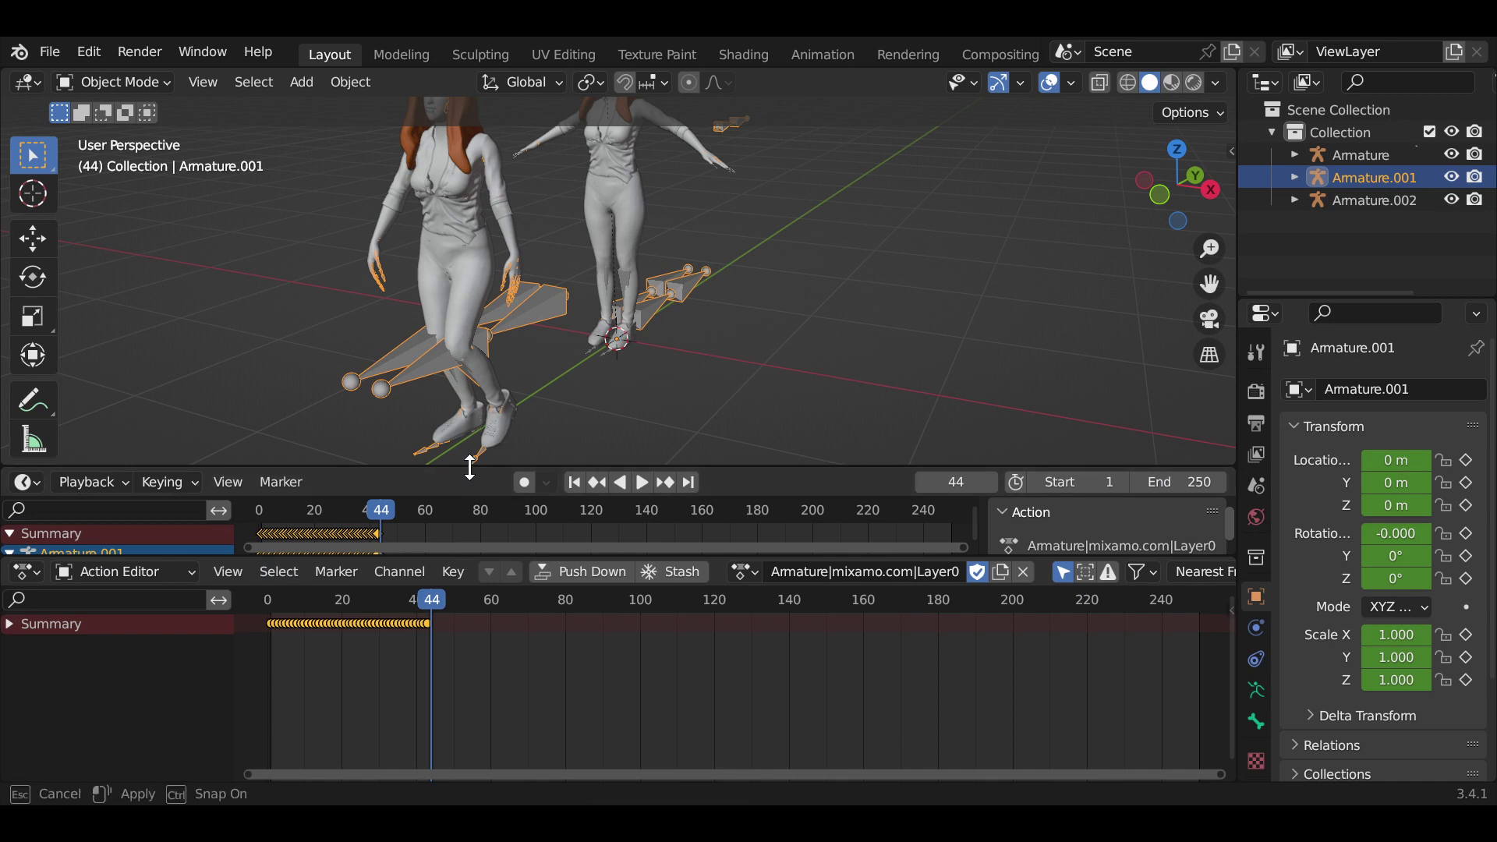
drag(465, 468, 503, 411)
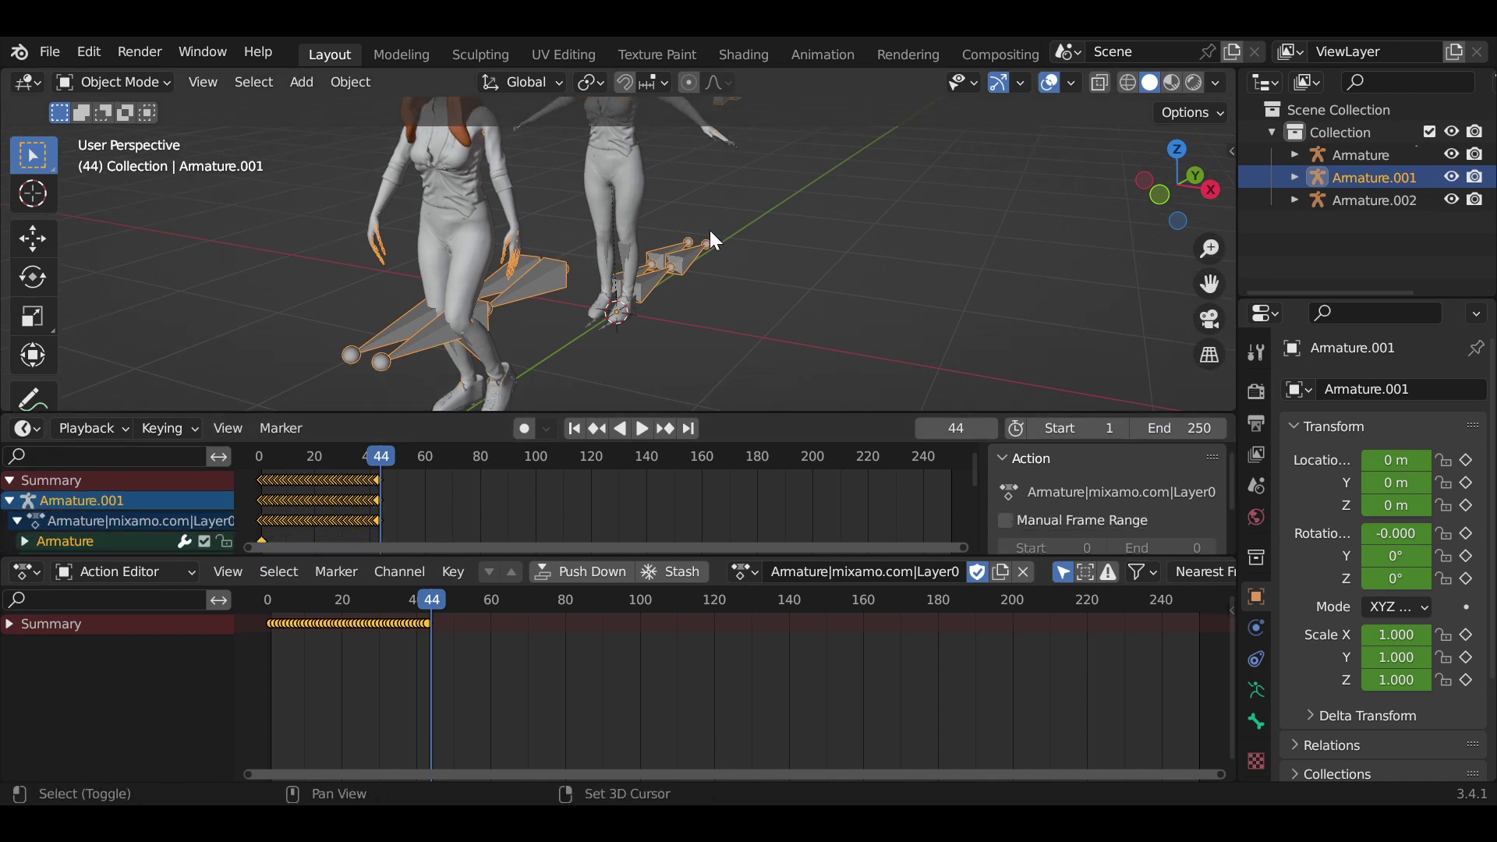
Select all the action's keyframes, then preview playback and stop at frame 44
scroll(707, 257, up, 1)
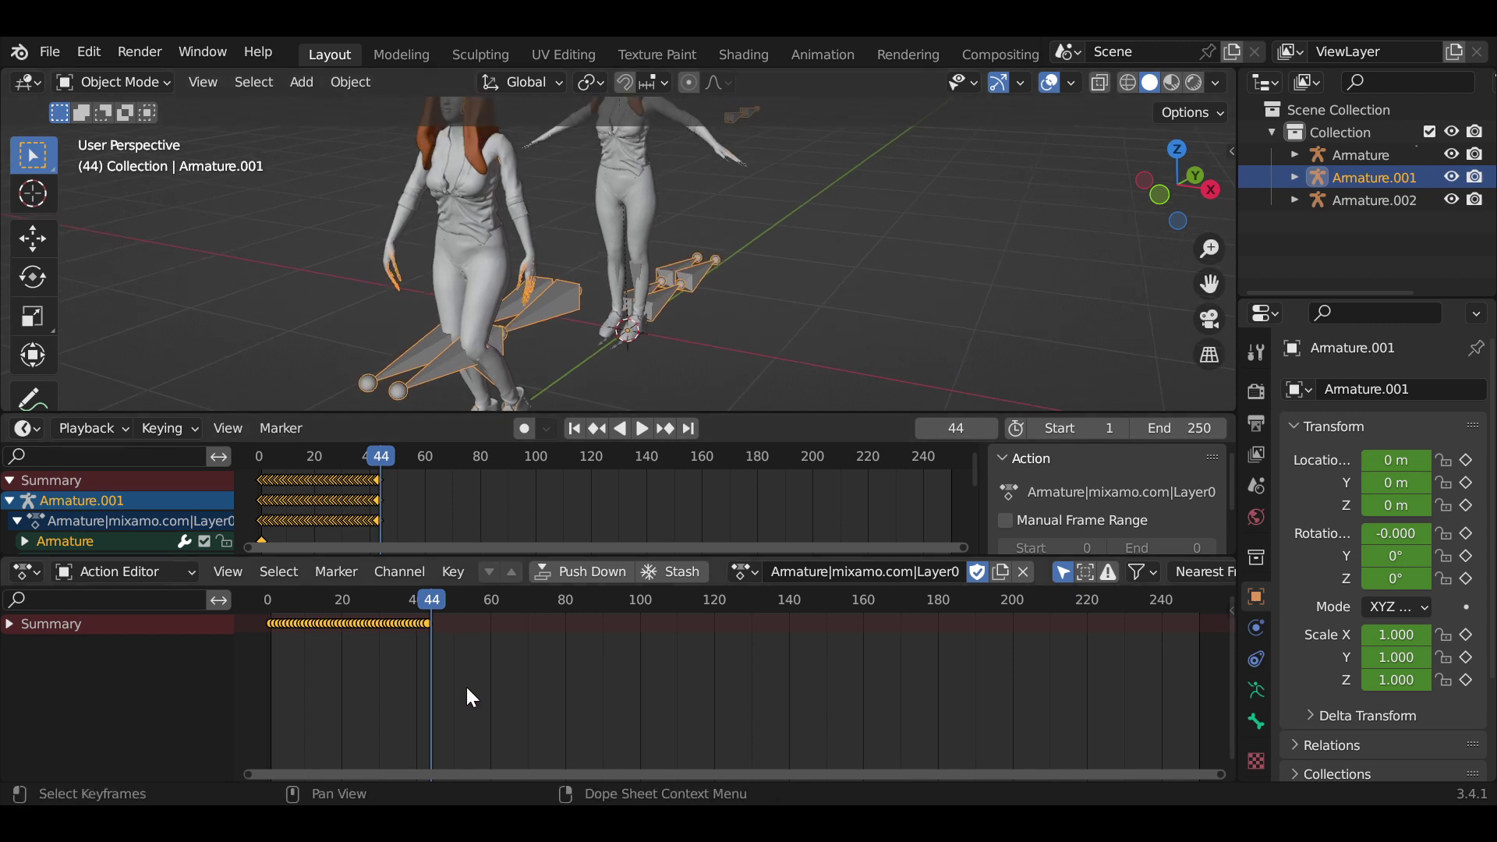
drag(457, 667, 234, 599)
drag(435, 628, 278, 606)
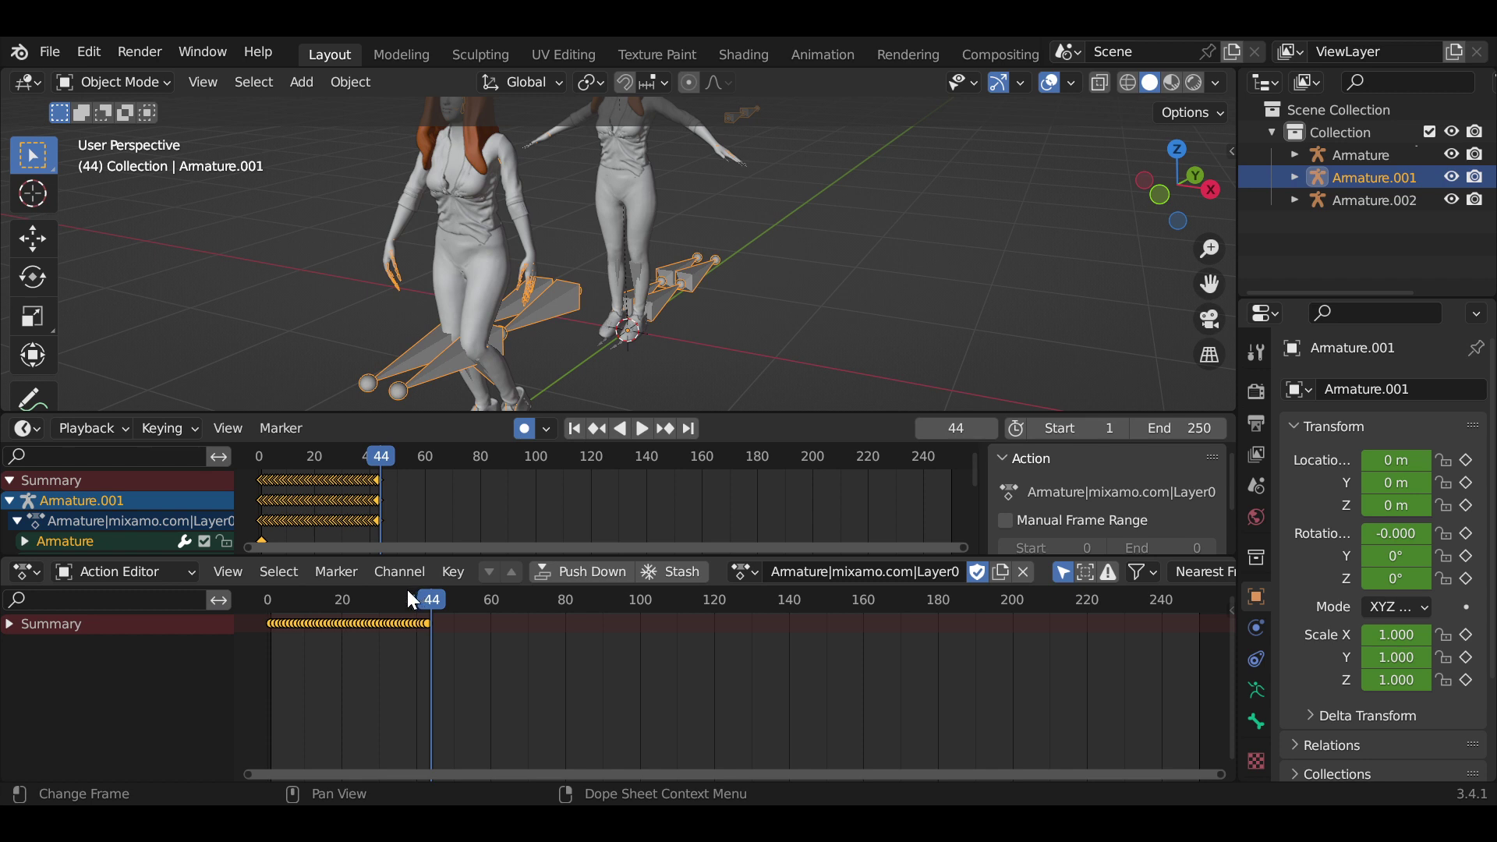
drag(407, 591, 267, 606)
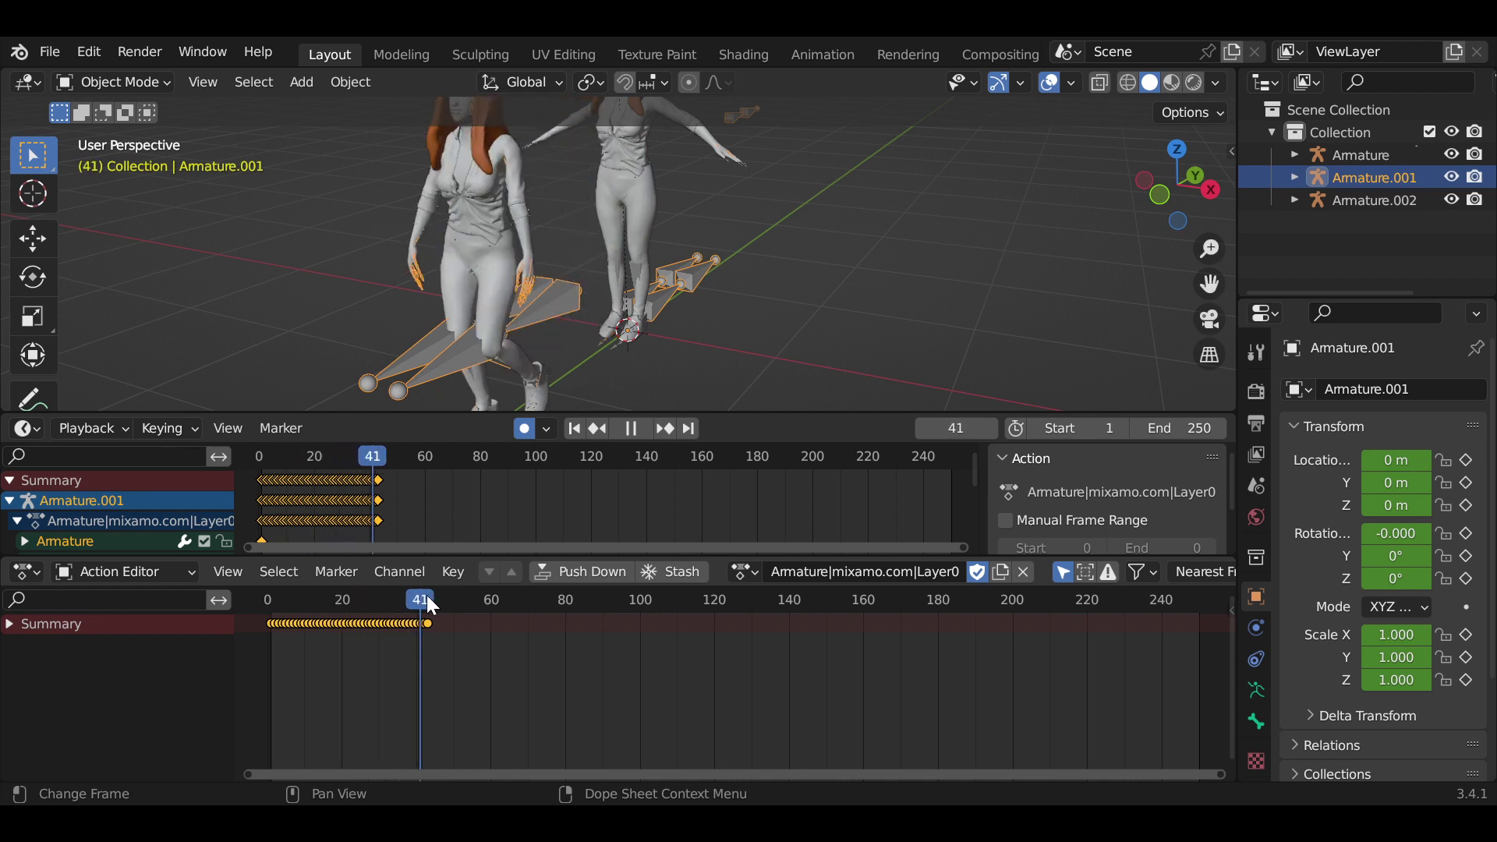
key(space)
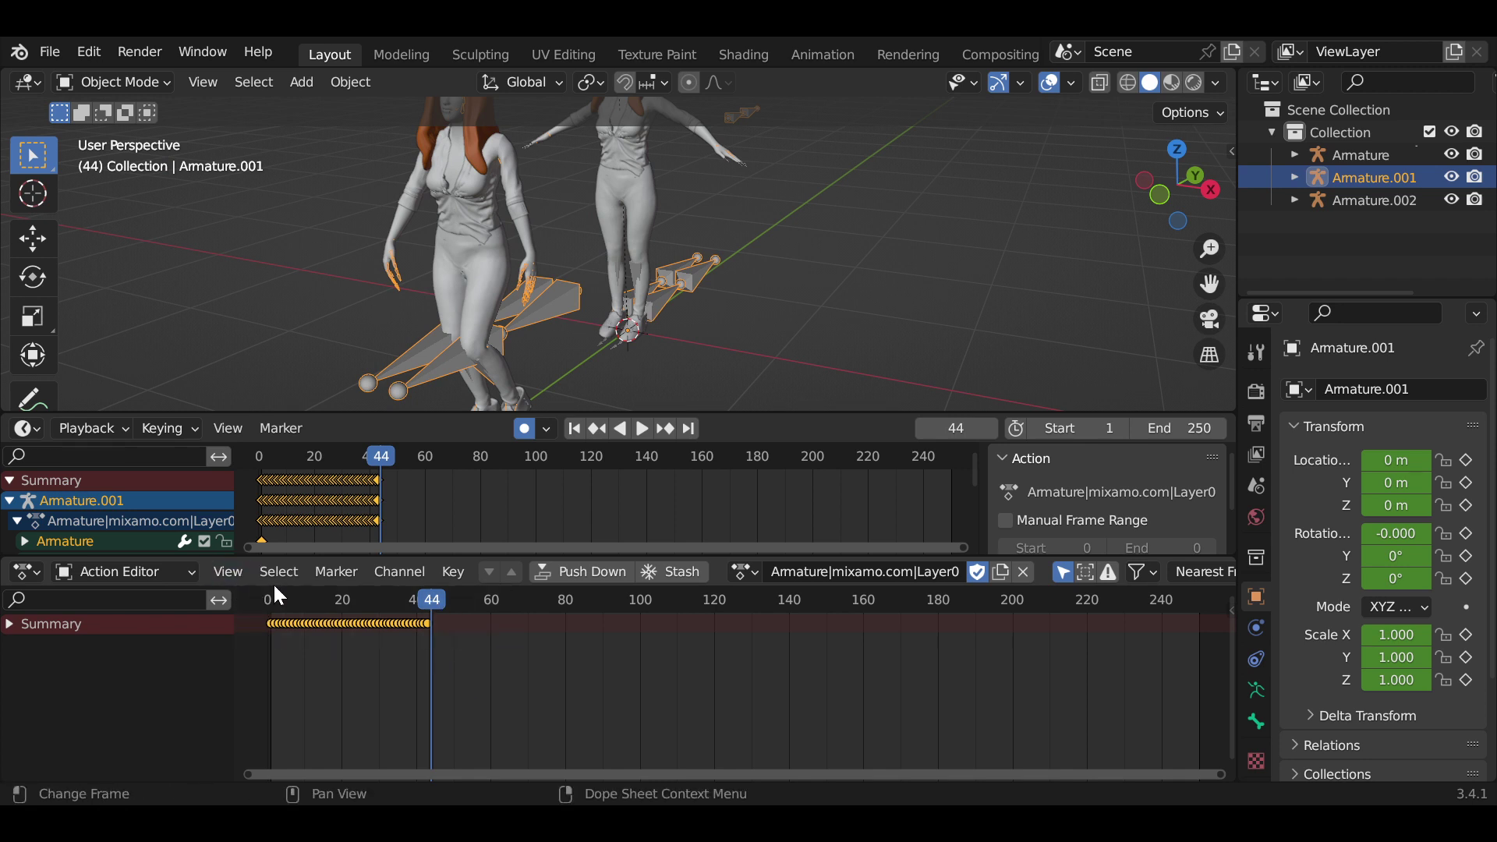
Paste the copied keyframes at frame 44, redoing the too-long paste, and preview it
key(ctrl+v)
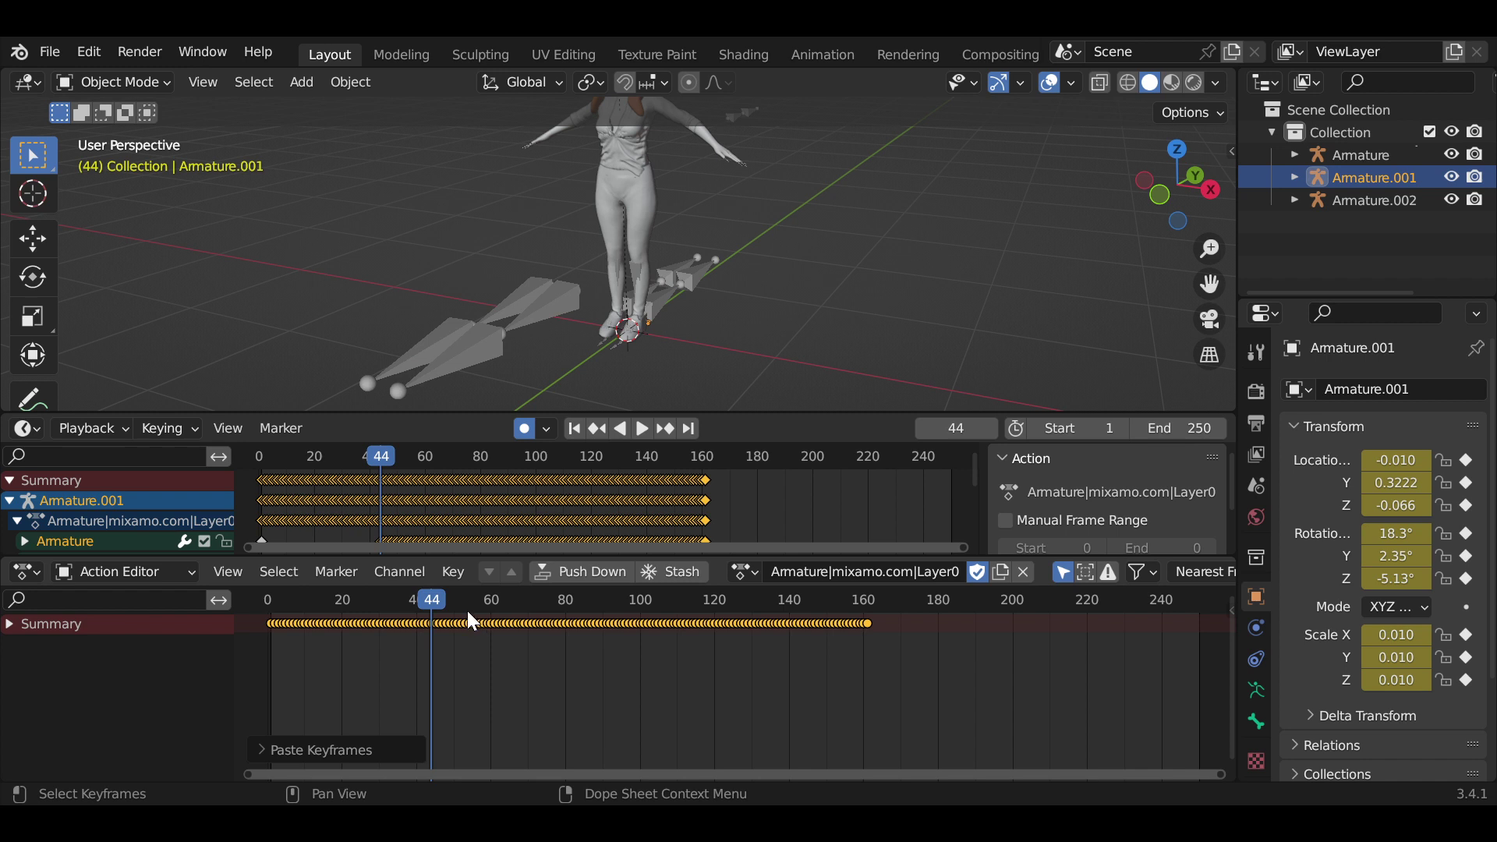
key(space)
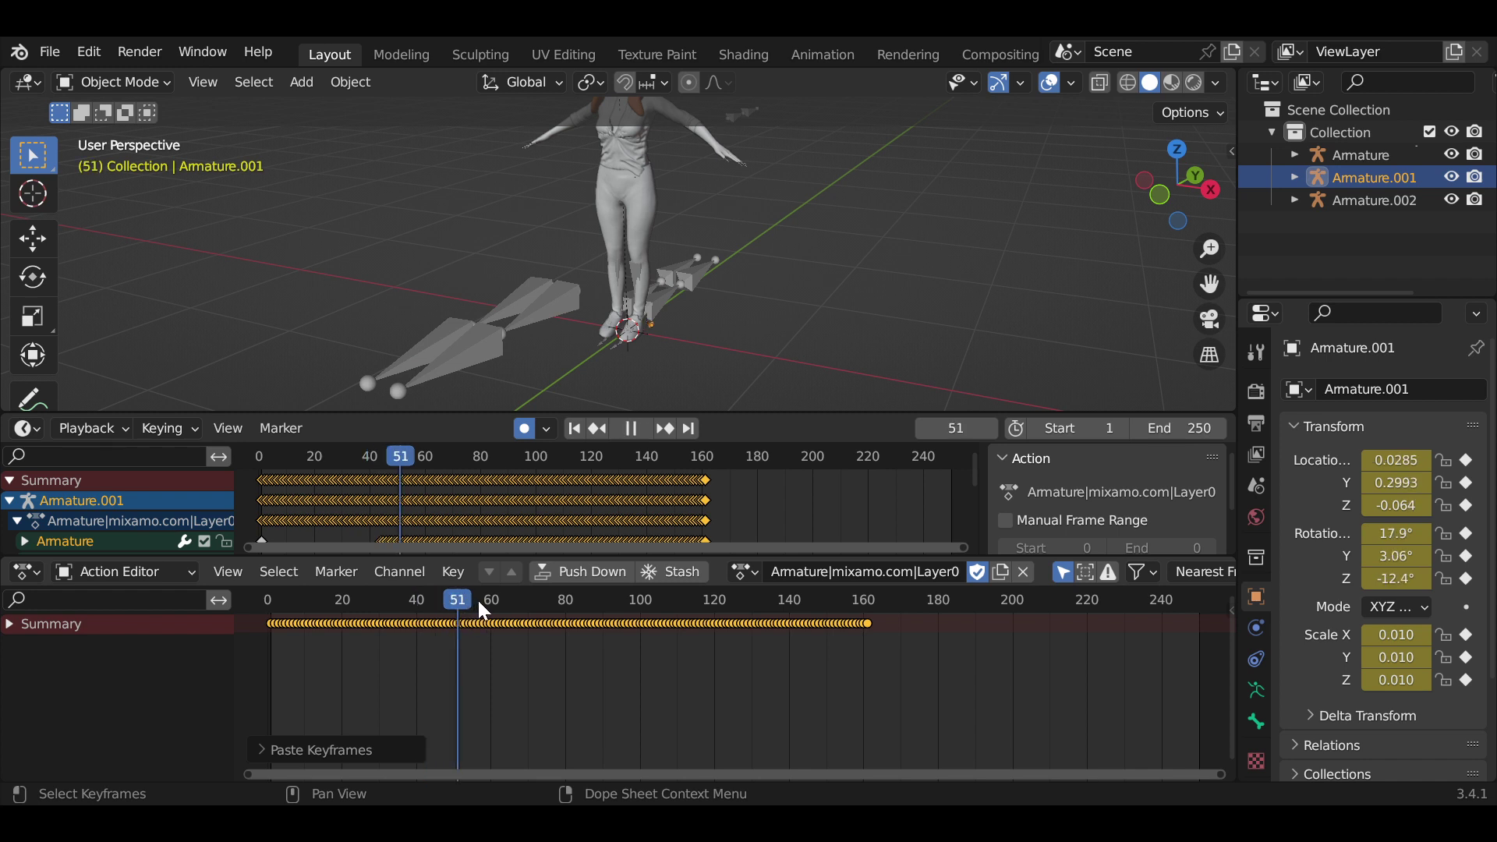
key(Escape)
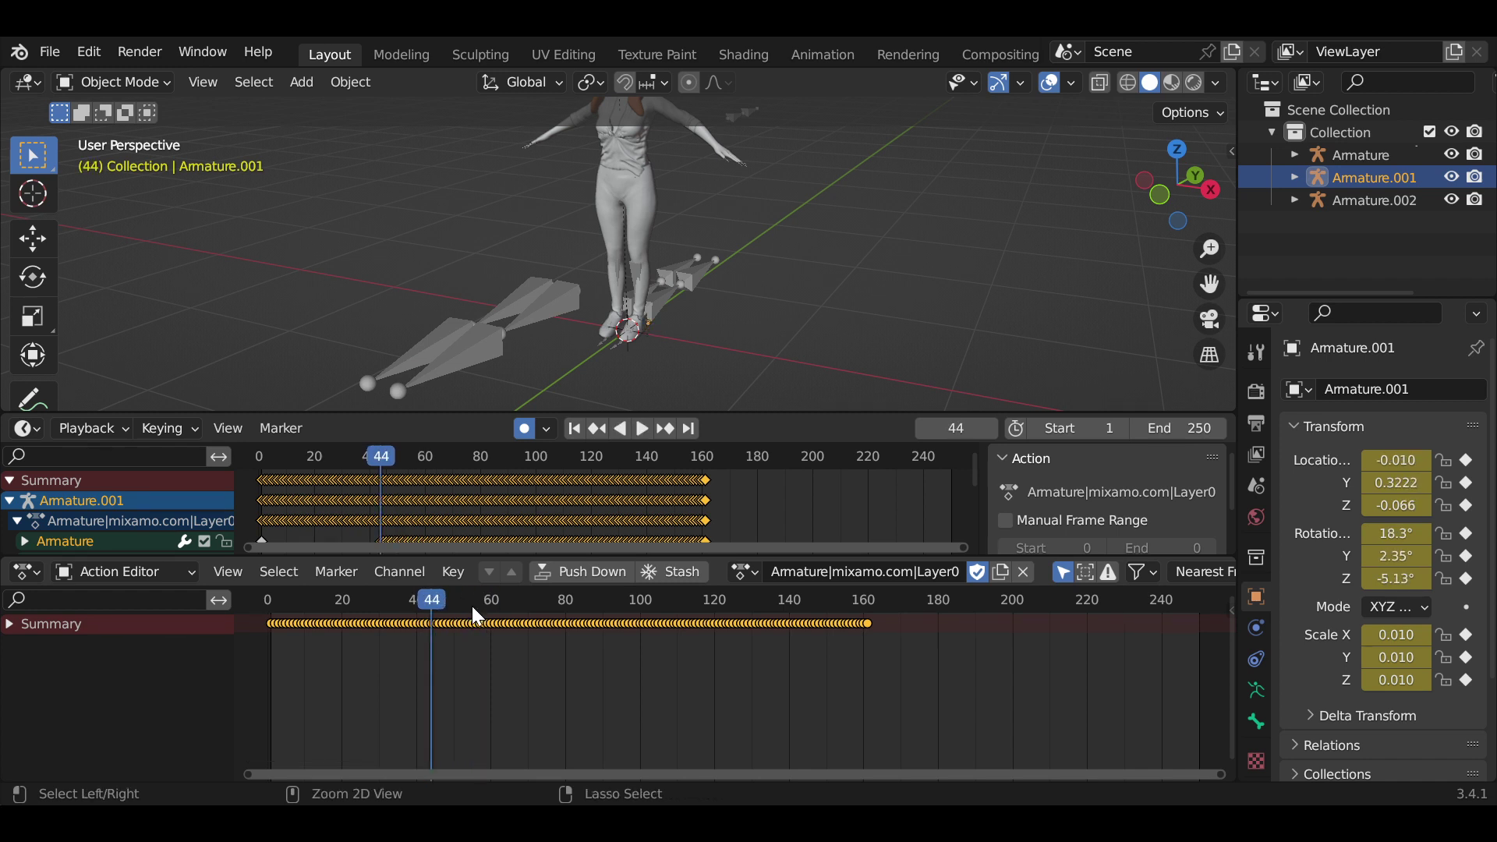
key(ctrl+z)
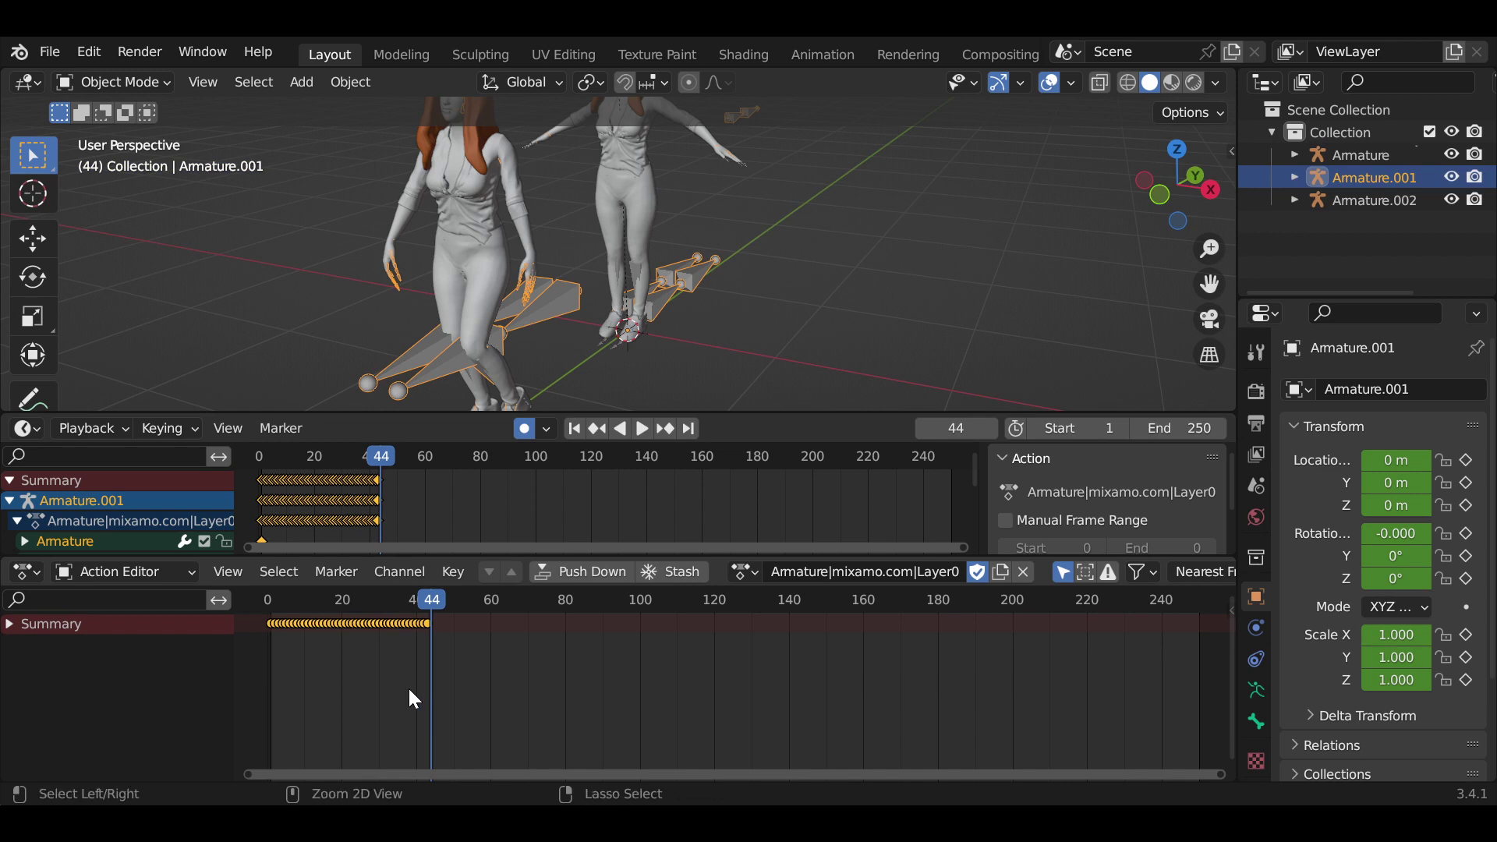
key(ctrl+v)
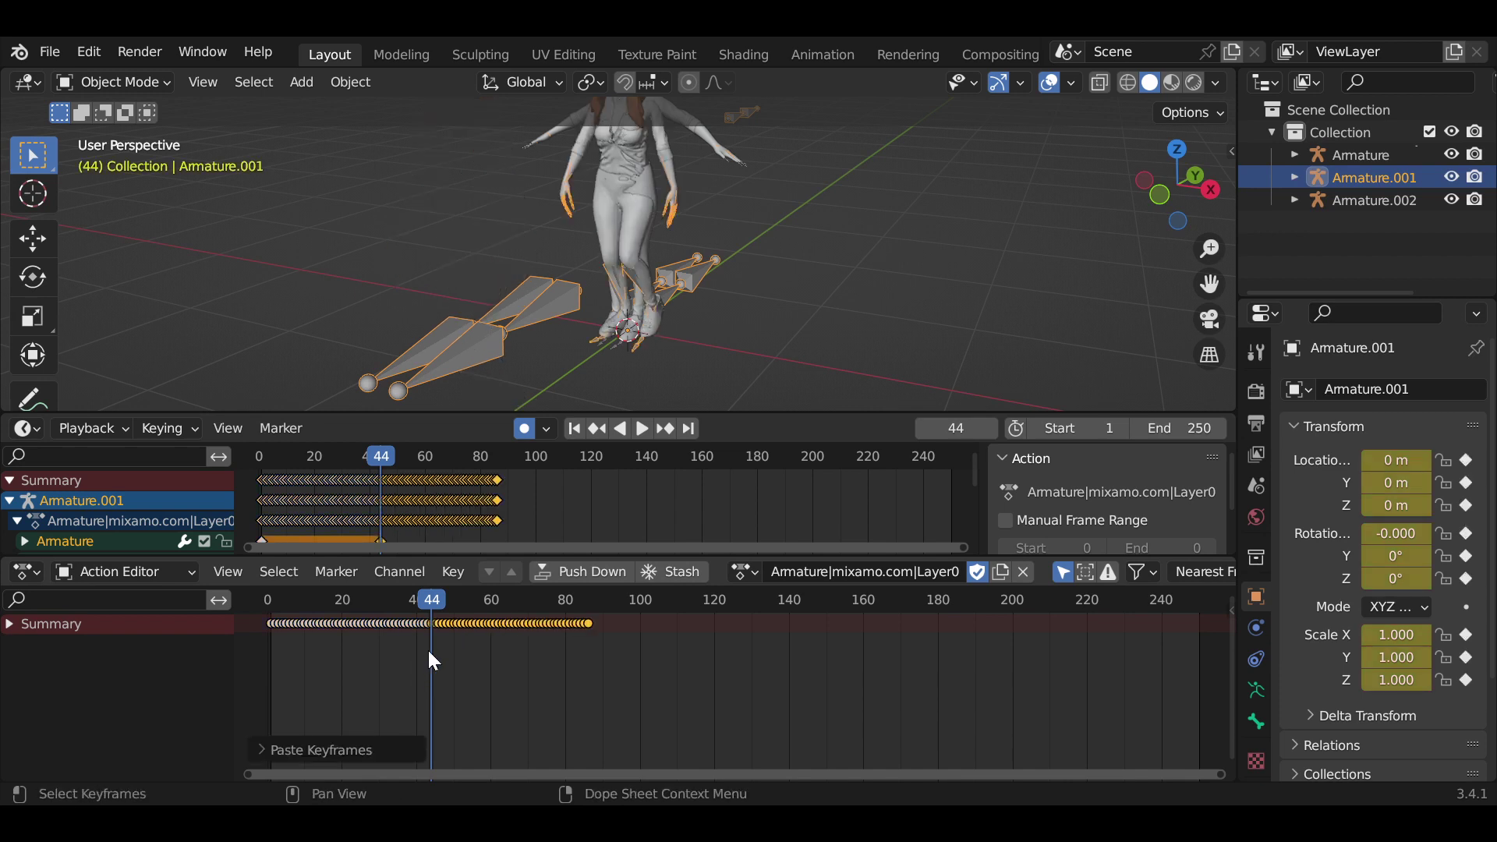
key(space)
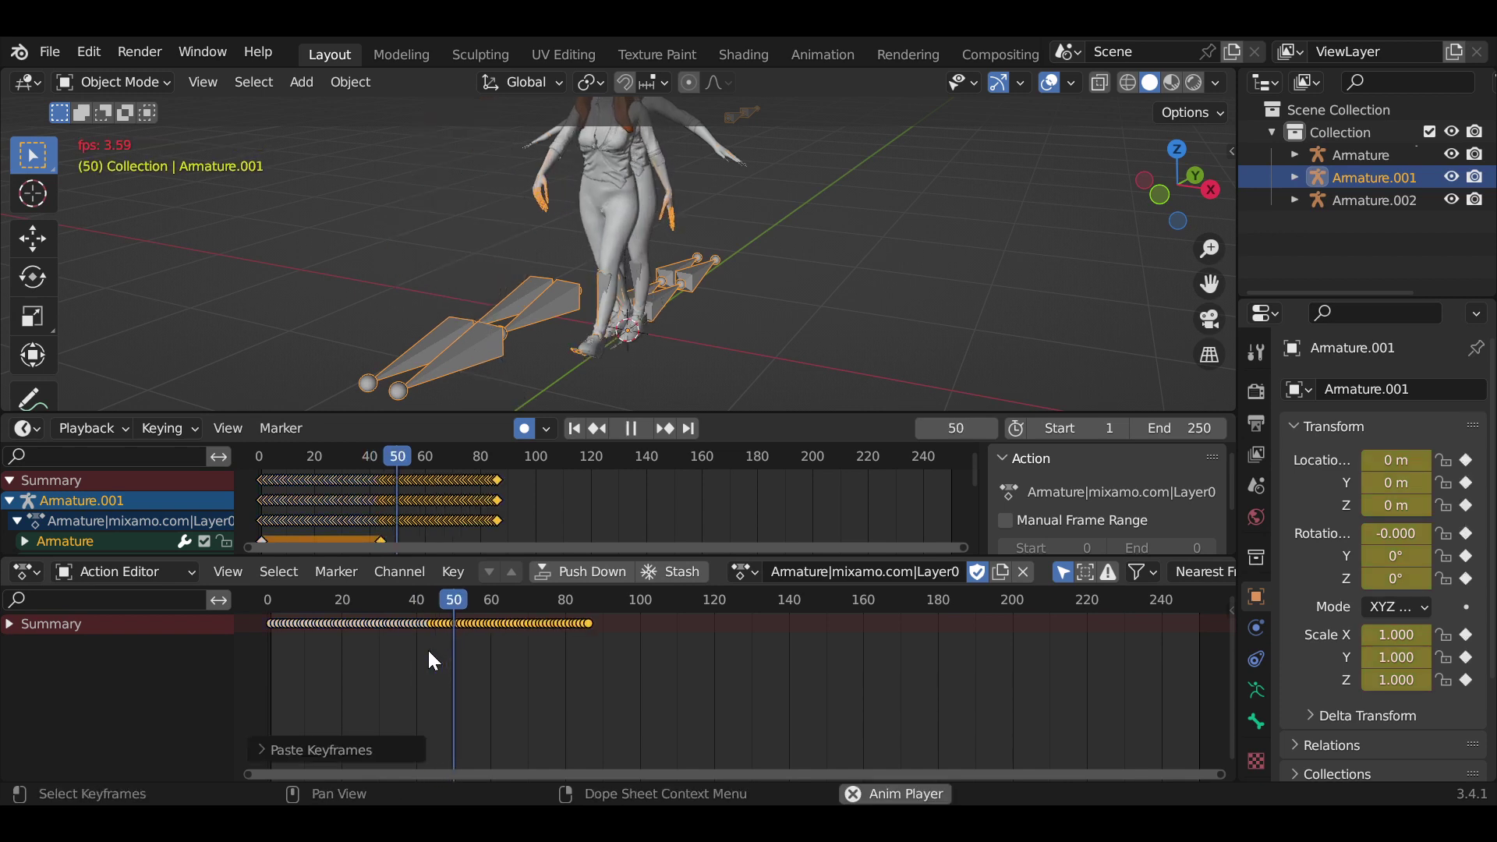
key(space)
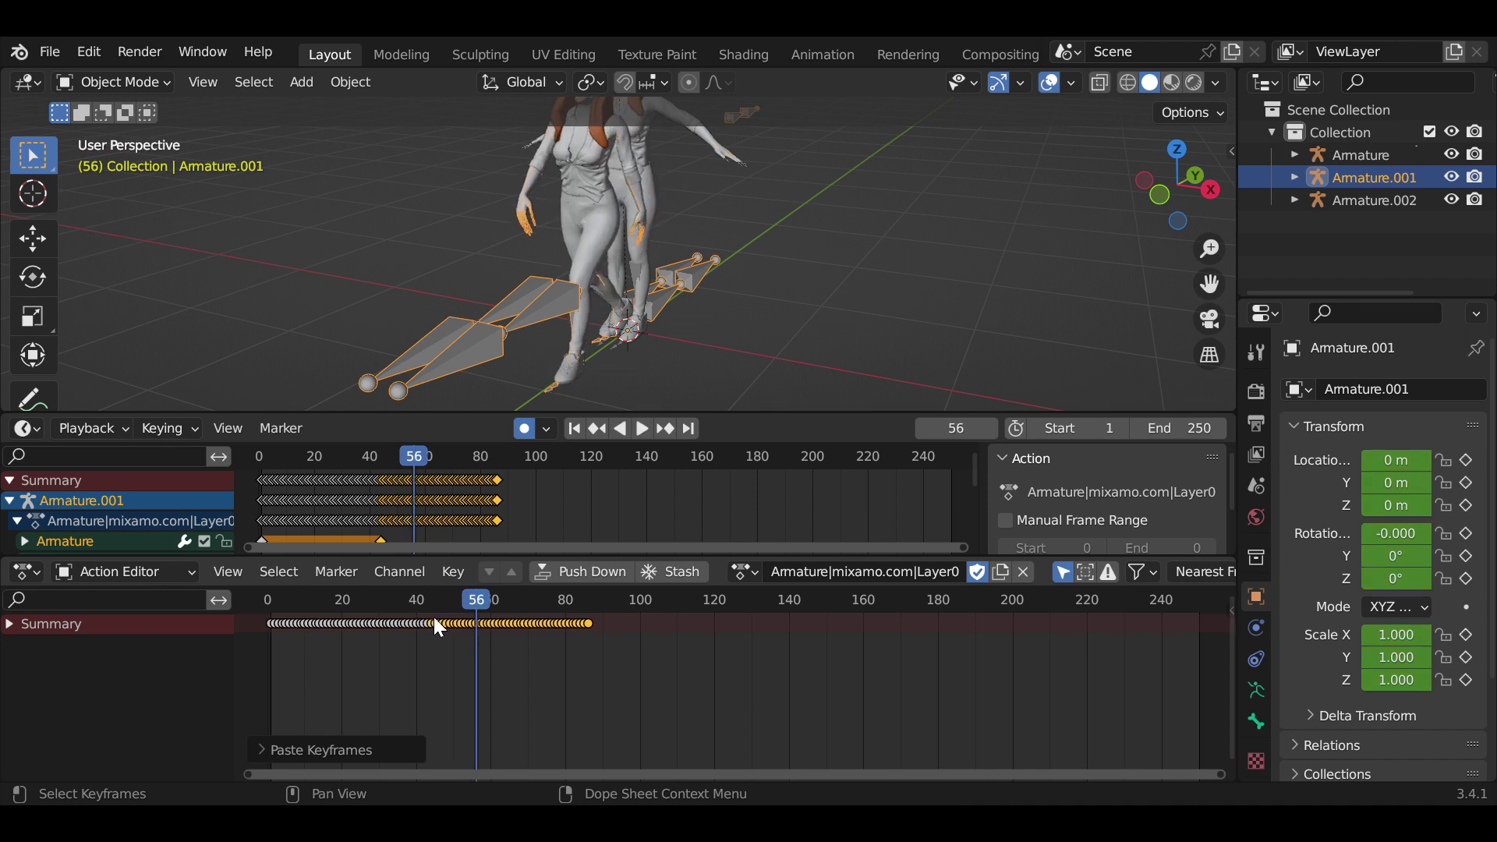
Frame the keys from 20 to 90 and replay the join around frame 44
click(437, 606)
ctrl+middle_drag(427, 644, 809, 671)
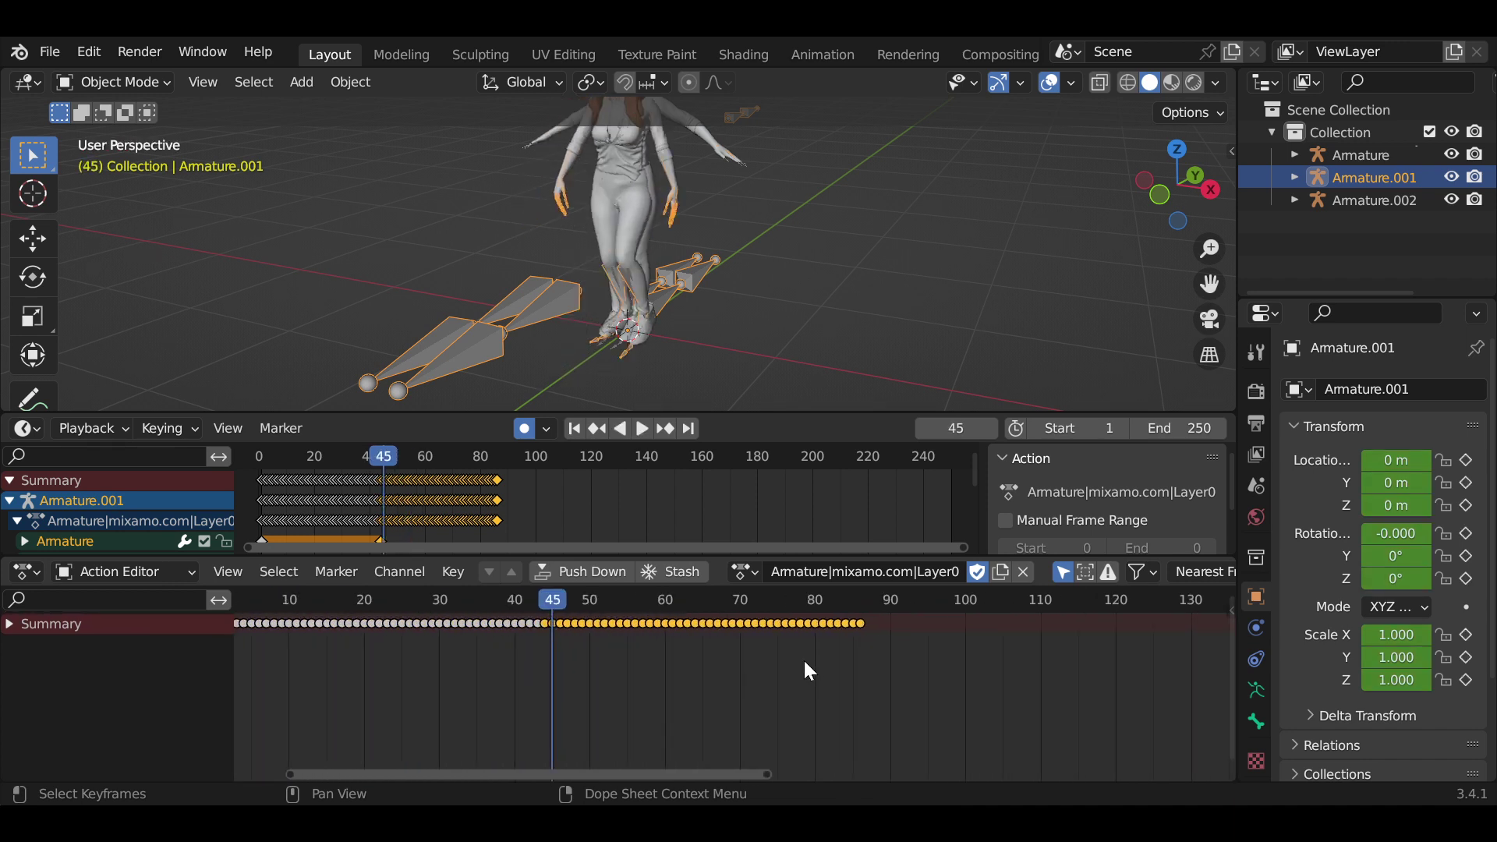
scroll(808, 671, up, 3)
middle_drag(632, 675, 704, 709)
key(space)
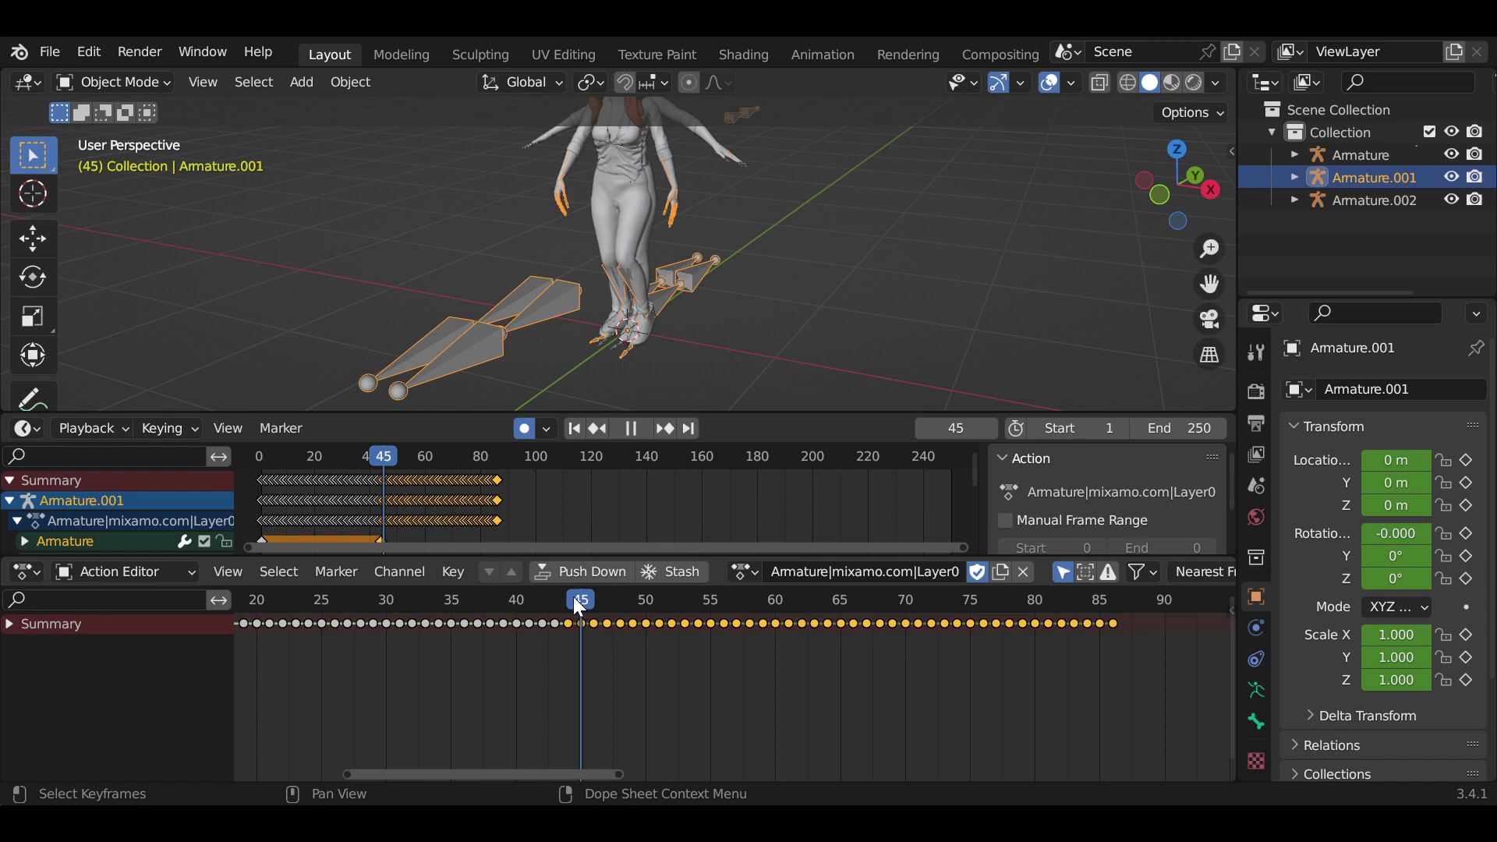
click(567, 601)
key(space)
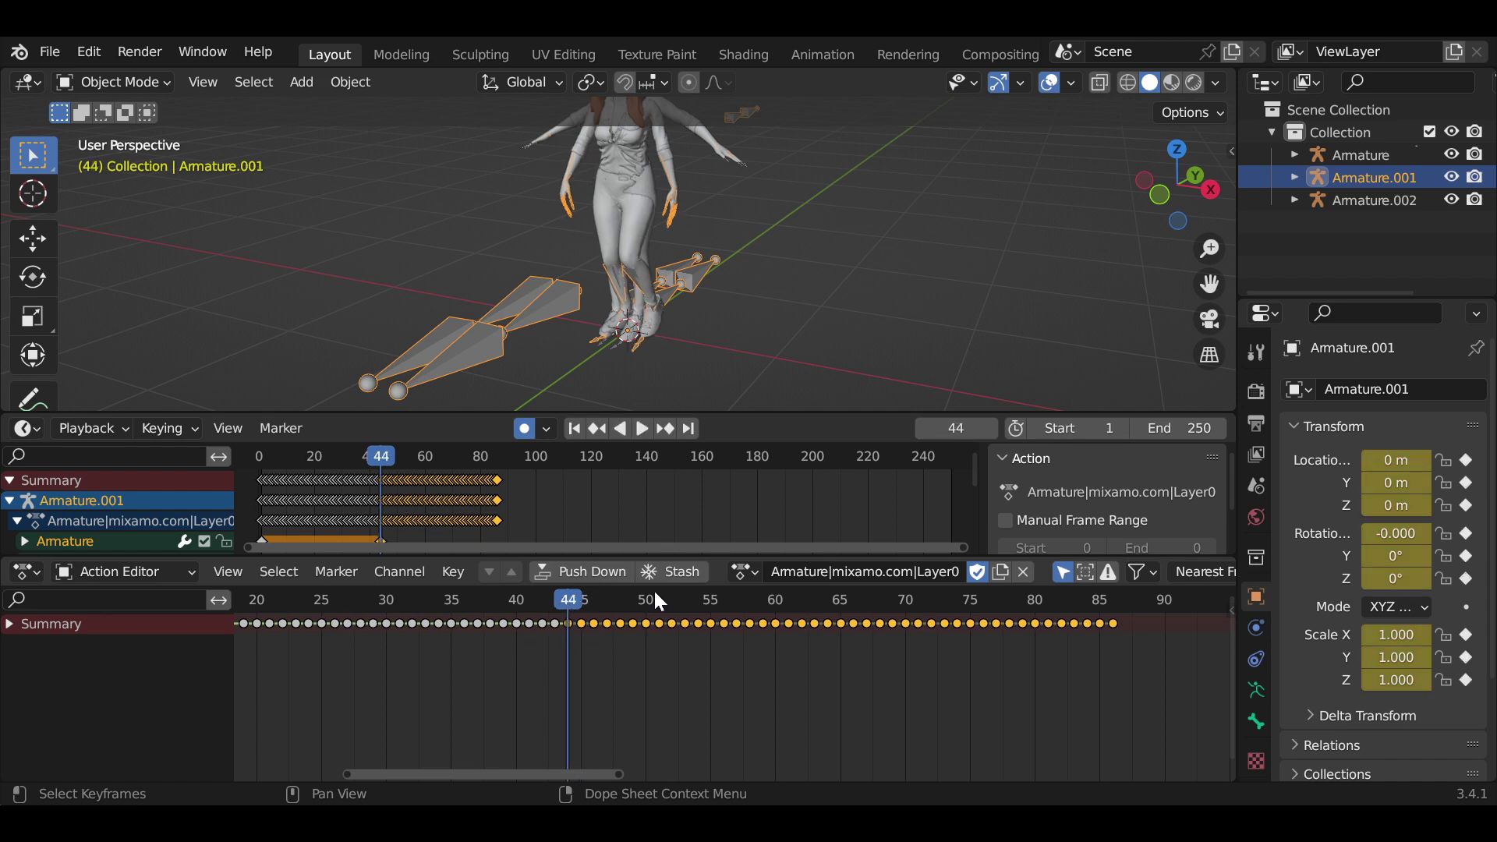
Make the upper area a Graph Editor zoomed to frames 0–105, hiding all Armature.001 curves
click(29, 434)
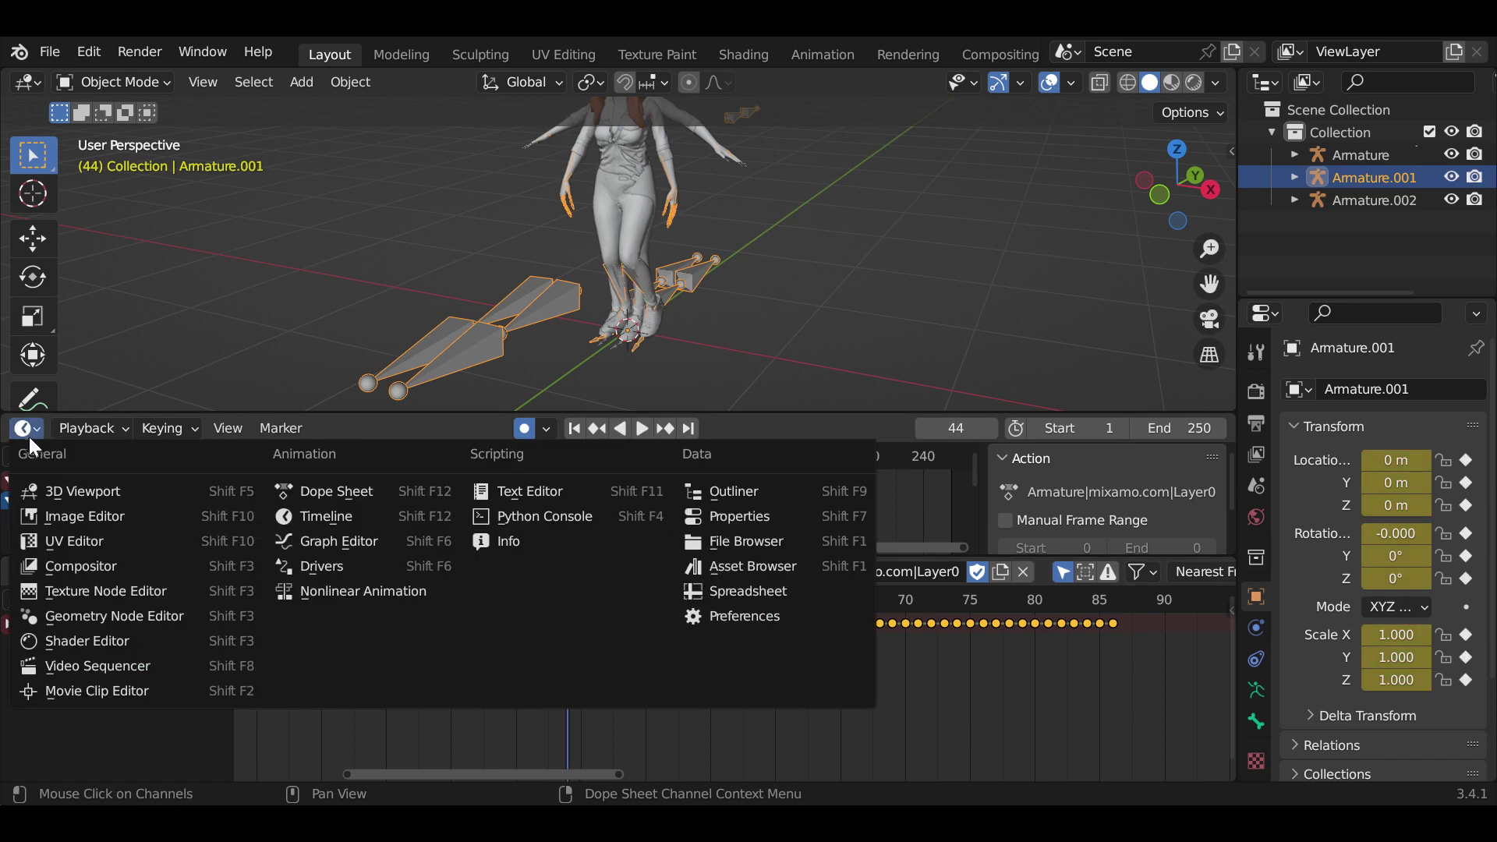
click(27, 429)
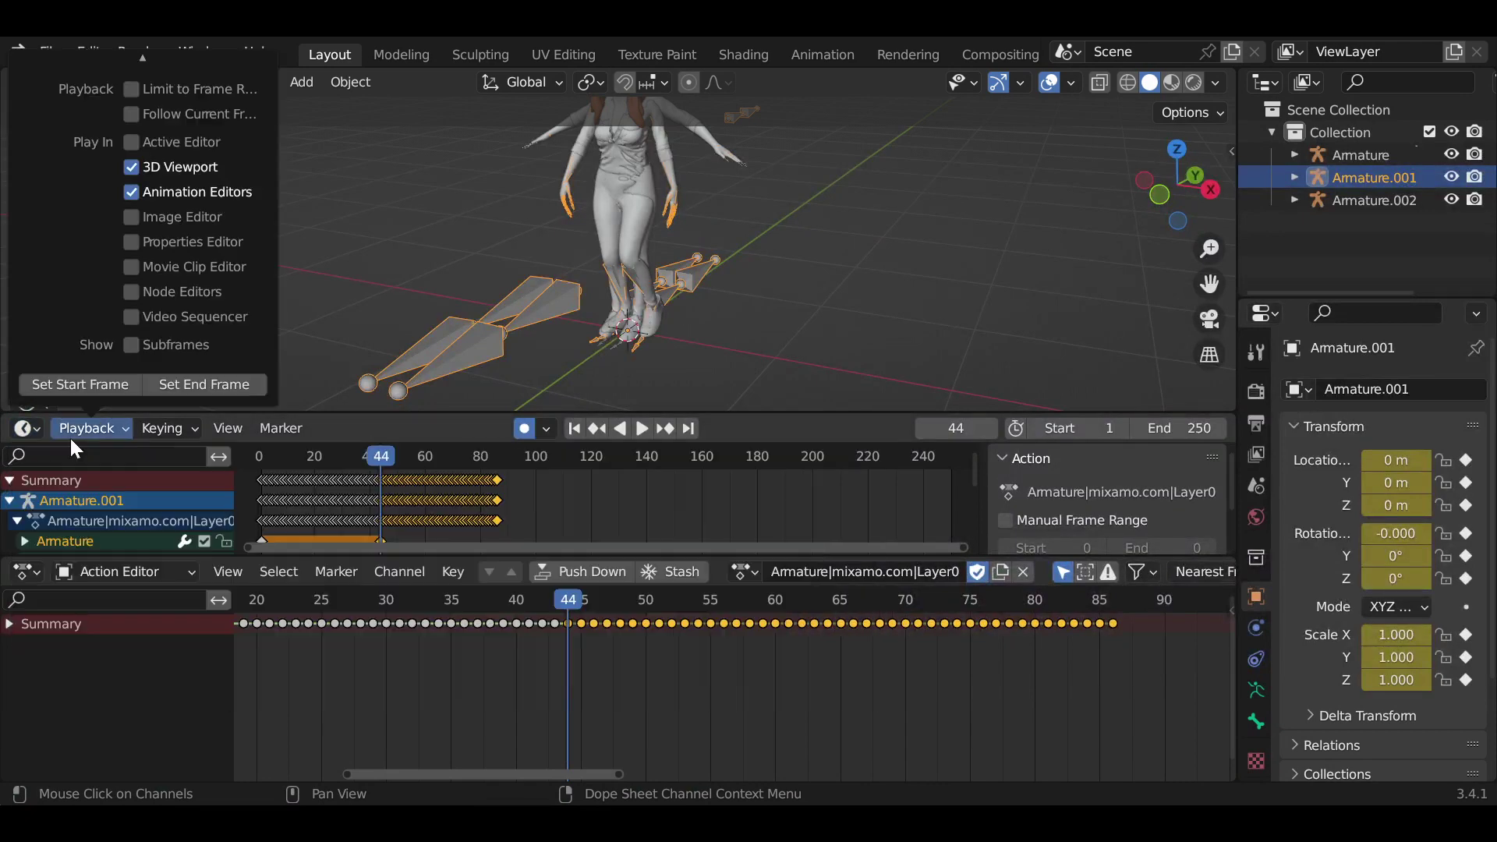
click(26, 428)
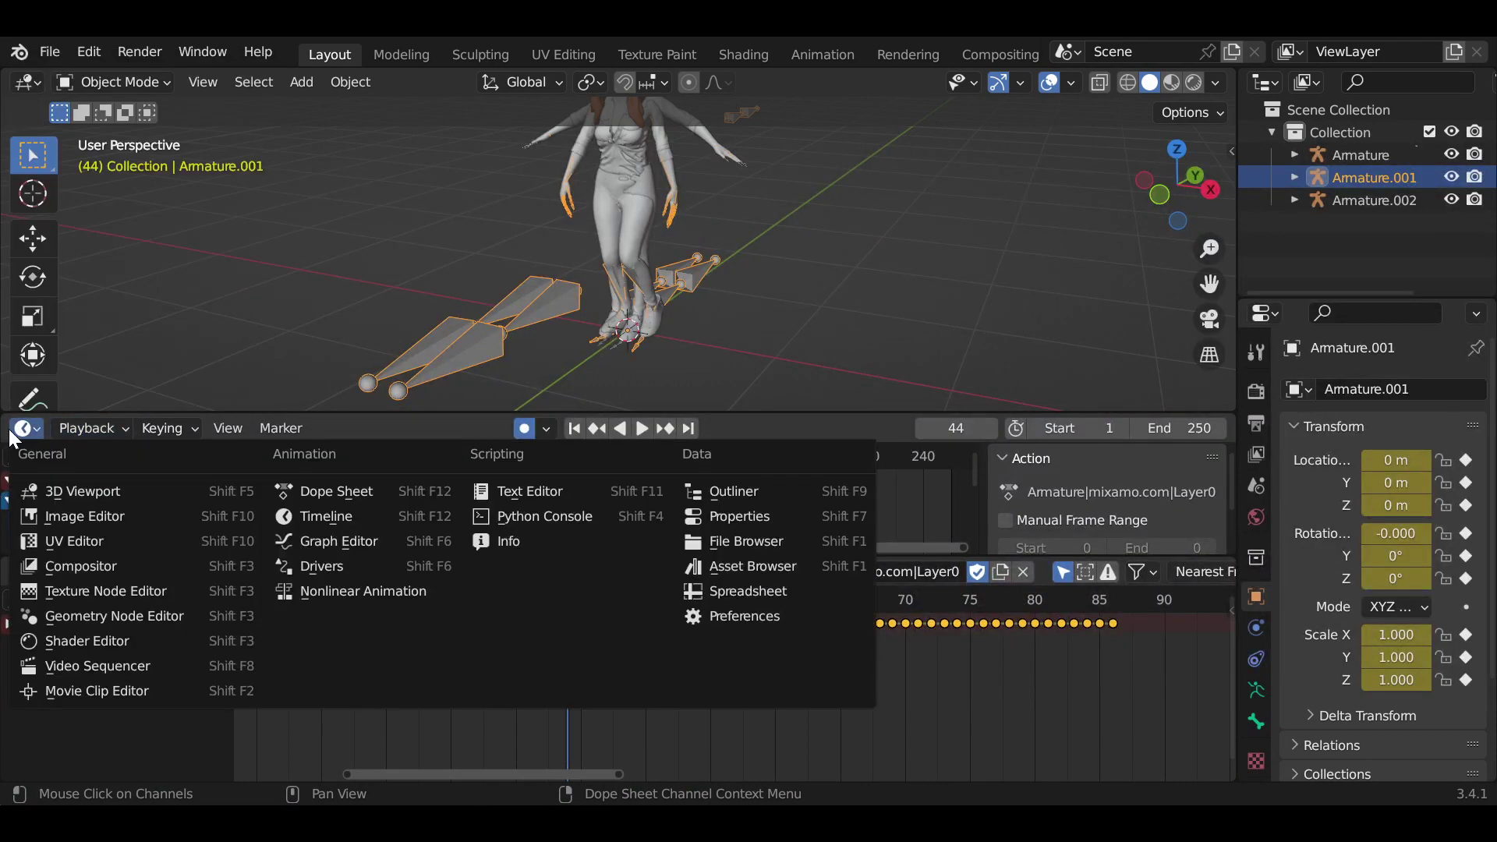
click(312, 536)
mouse_move(455, 488)
ctrl+middle_down()
mouse_move(753, 498)
mouse_move(731, 502)
mouse_move(722, 531)
ctrl+middle_up()
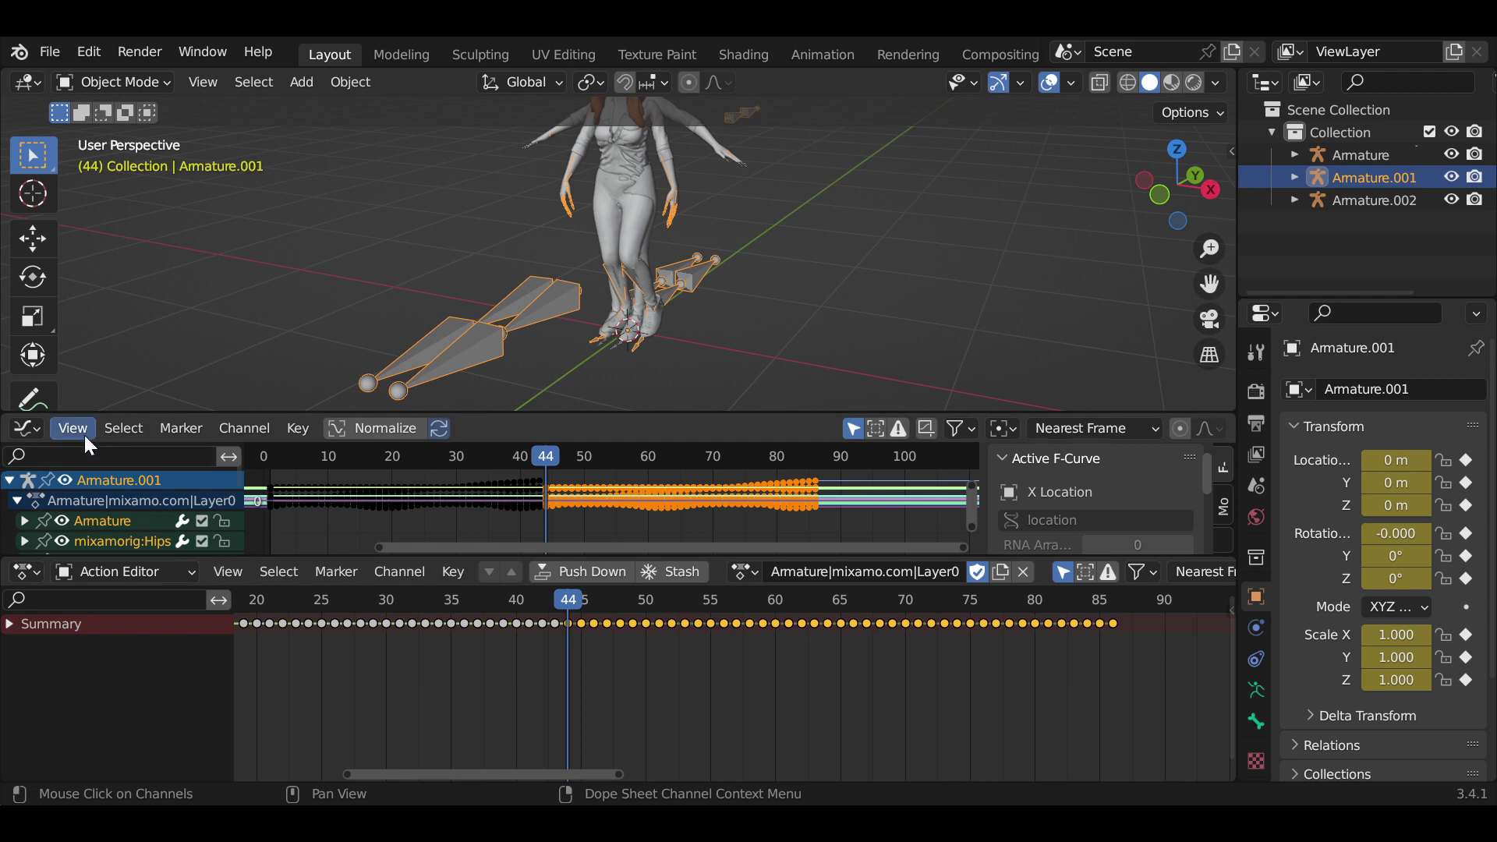
click(66, 479)
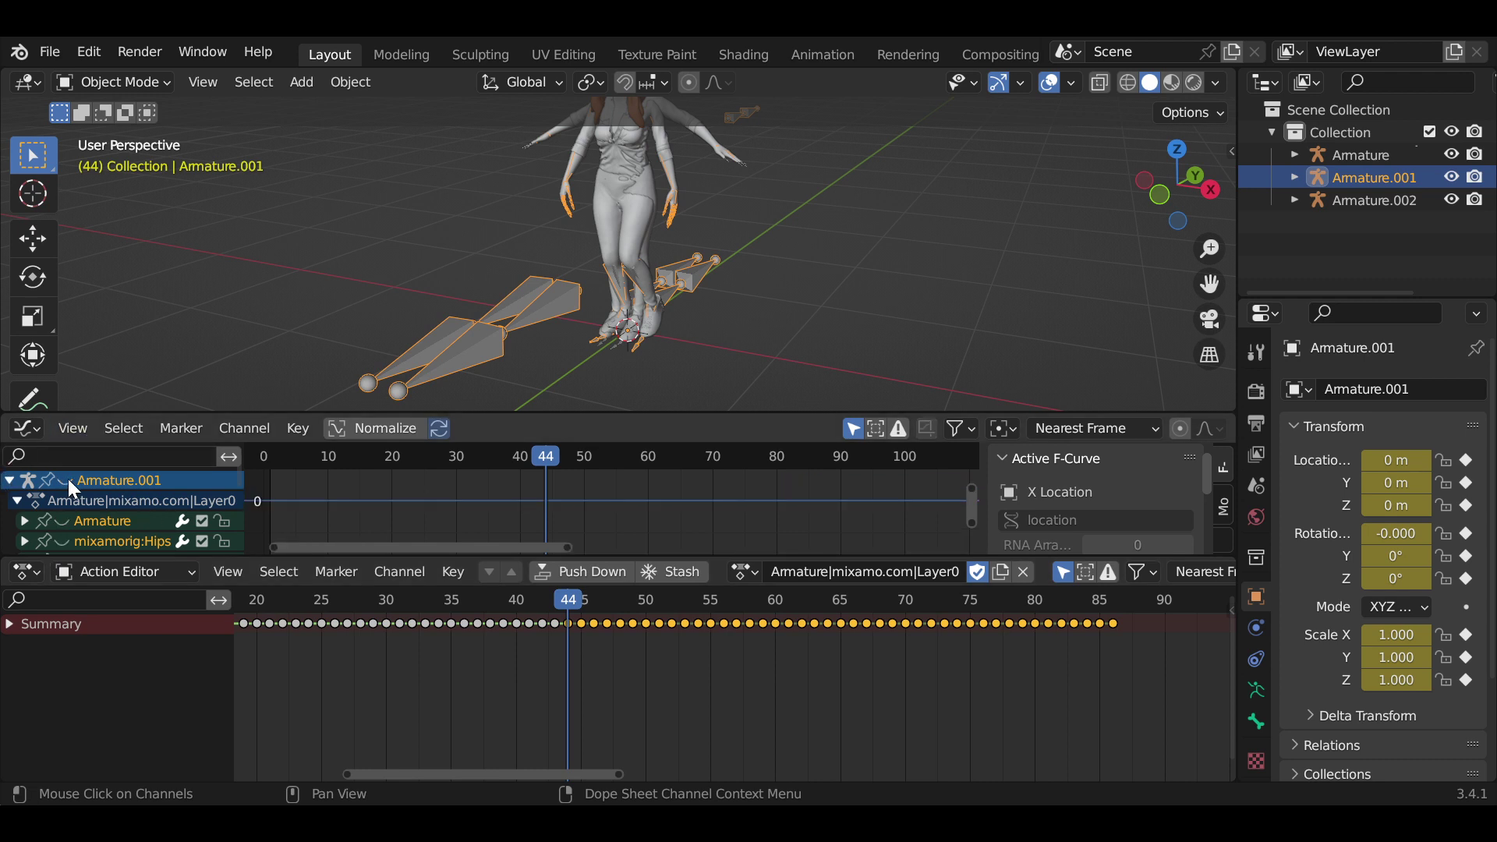
At frame 43, add a plane and move it along Y to −2.637 m under the leading character
click(560, 603)
mouse_move(626, 326)
middle_down()
mouse_move(600, 334)
mouse_move(514, 297)
middle_up()
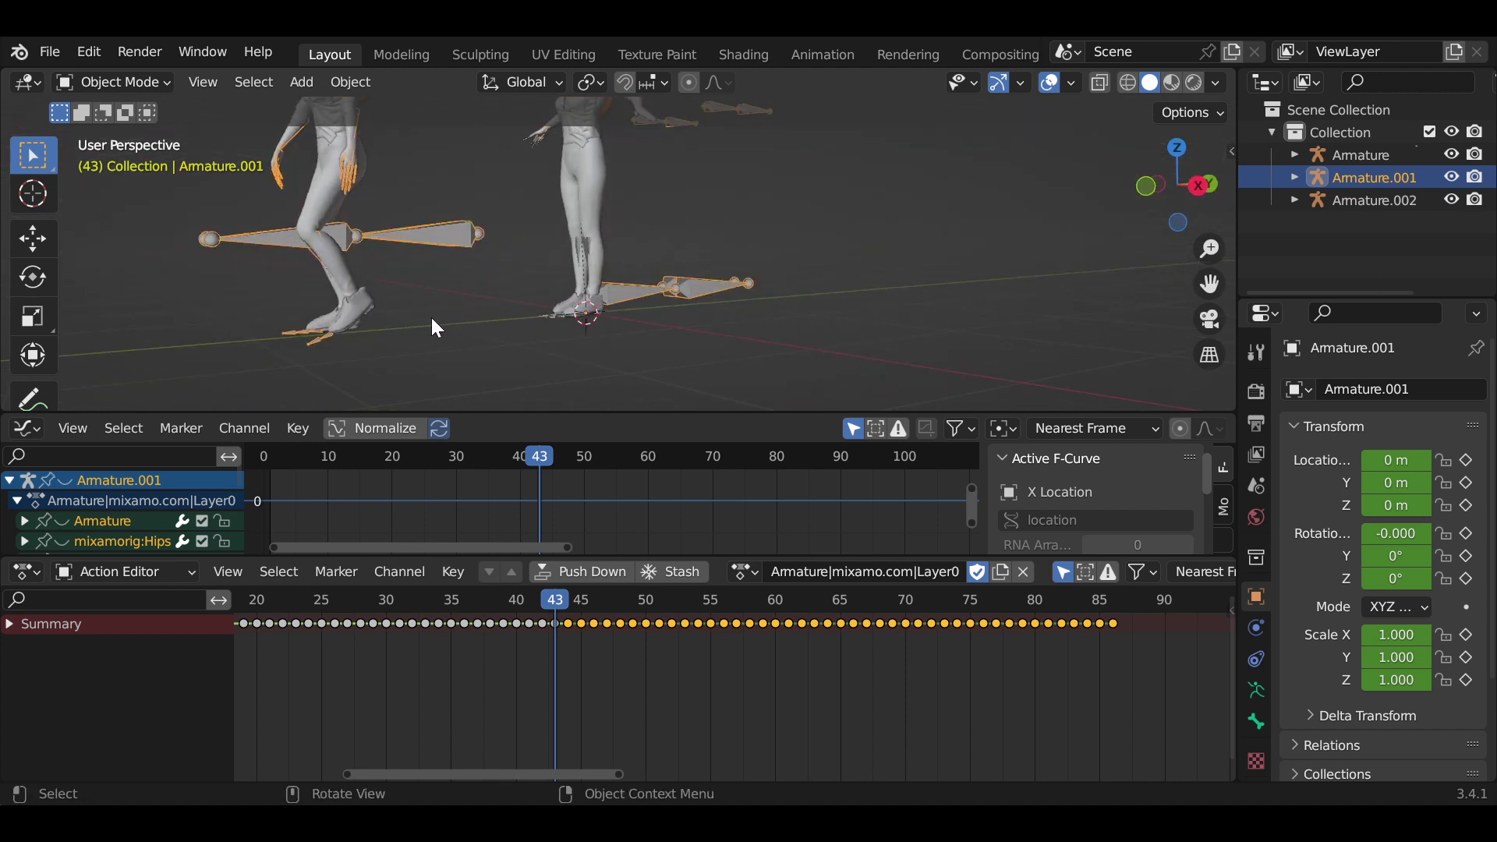
middle_drag(432, 319, 418, 334)
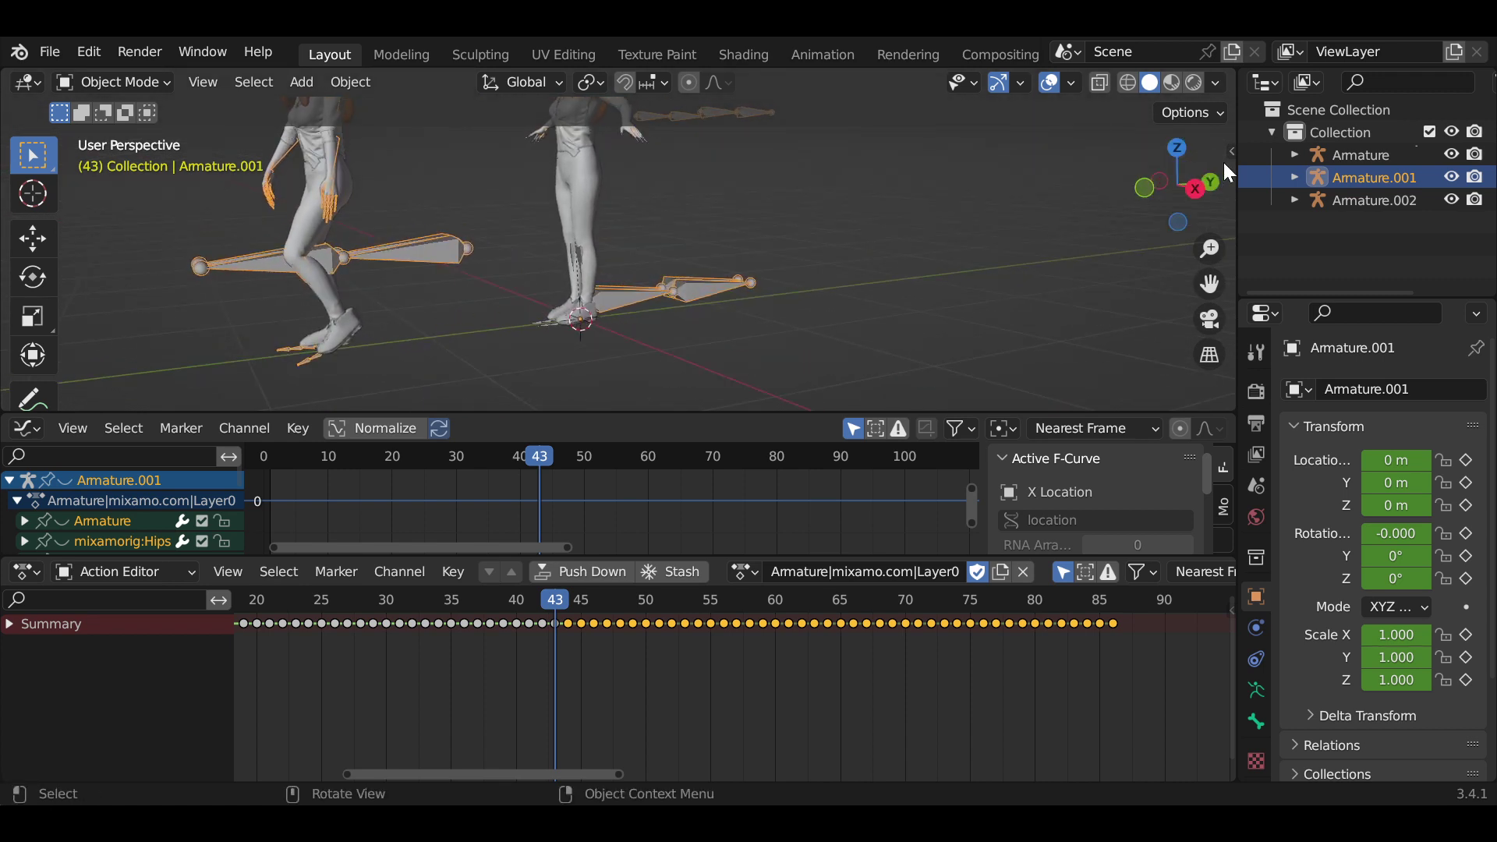
click(375, 354)
key(shift+a)
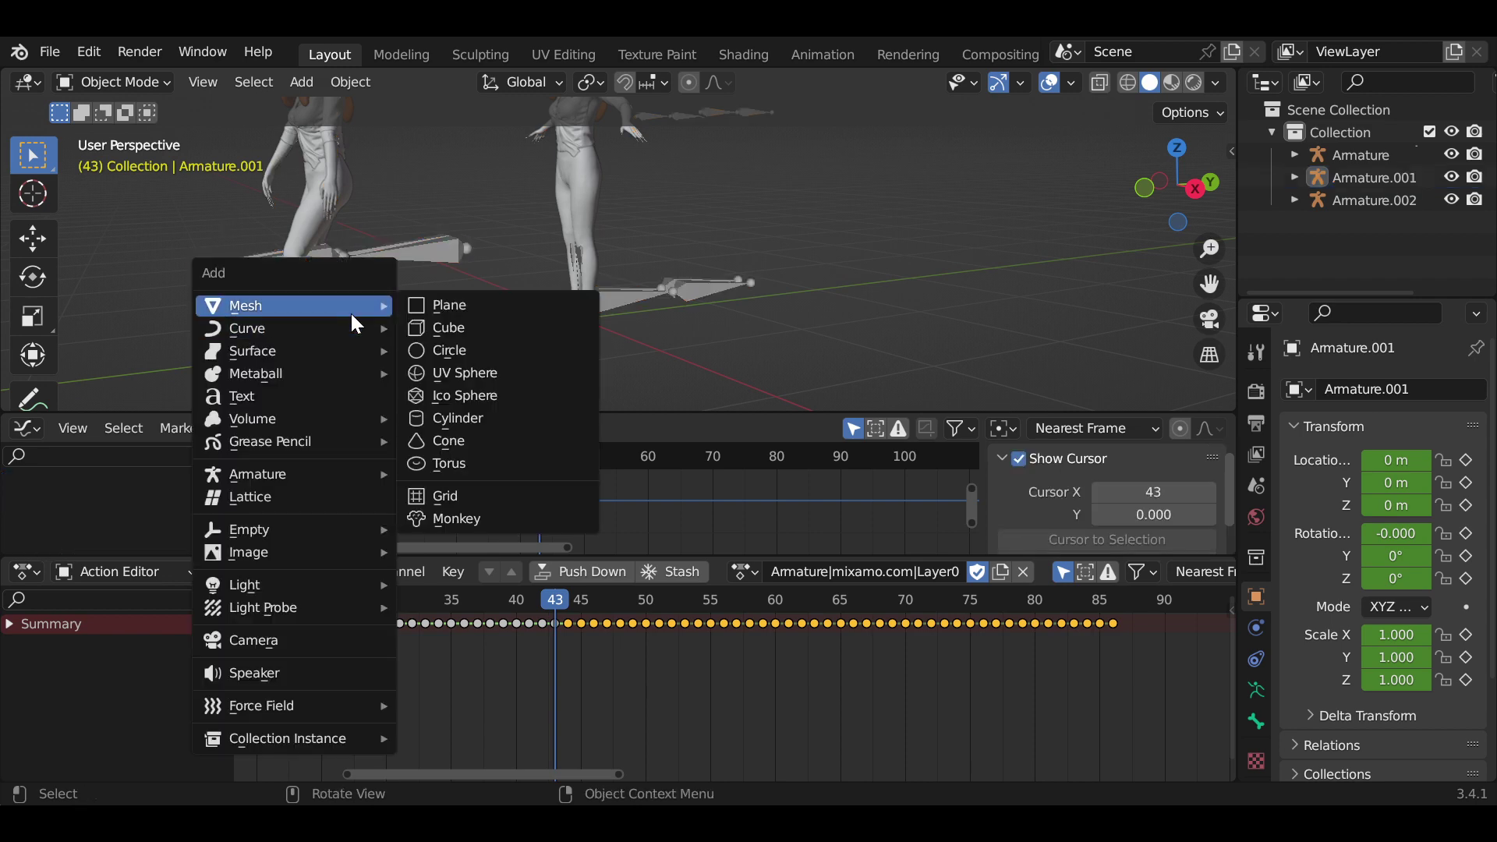
click(425, 307)
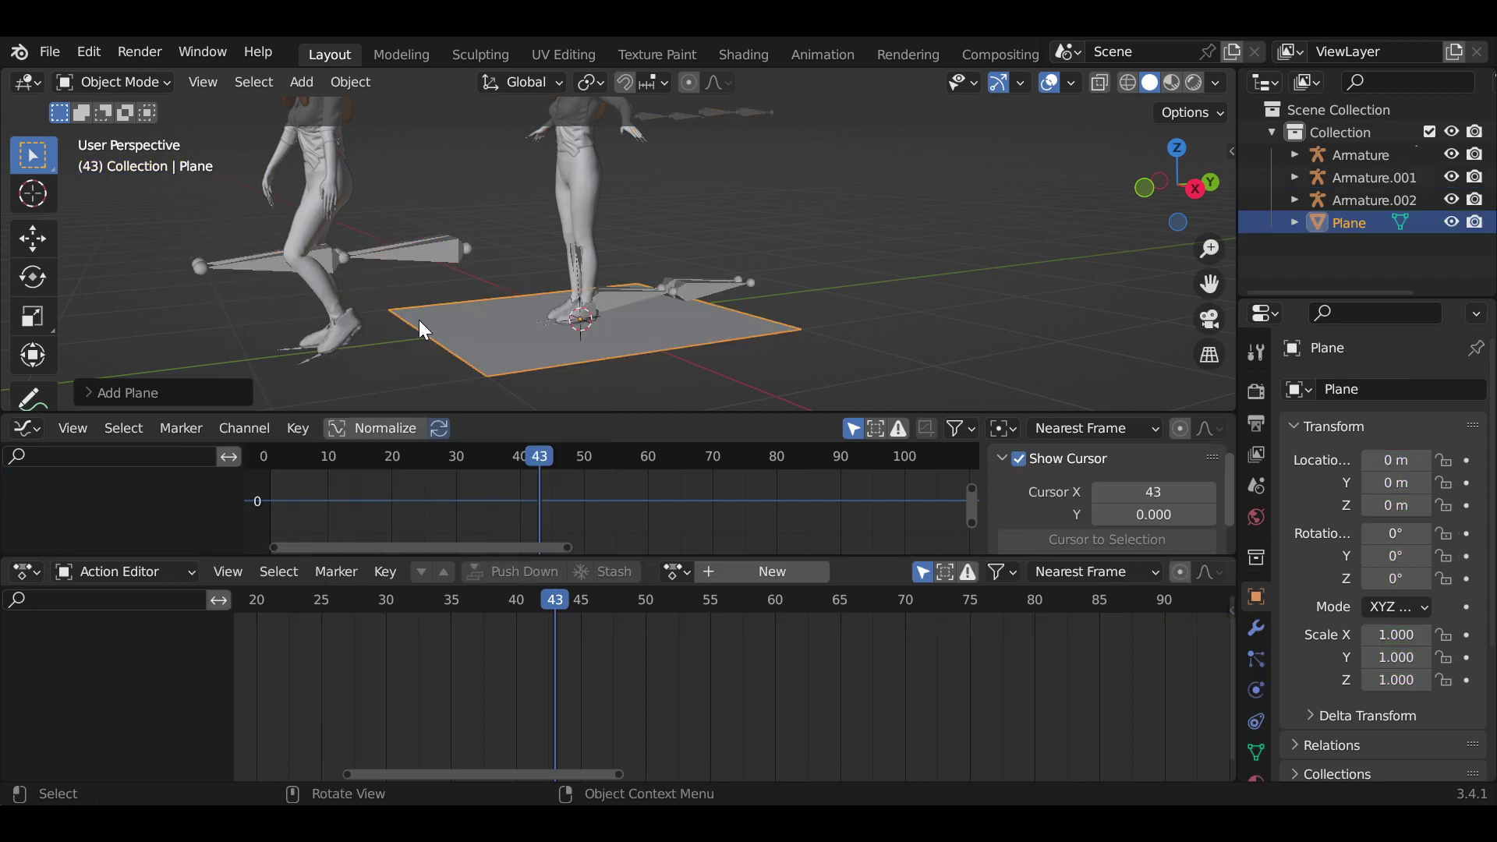
key(g)
key(y)
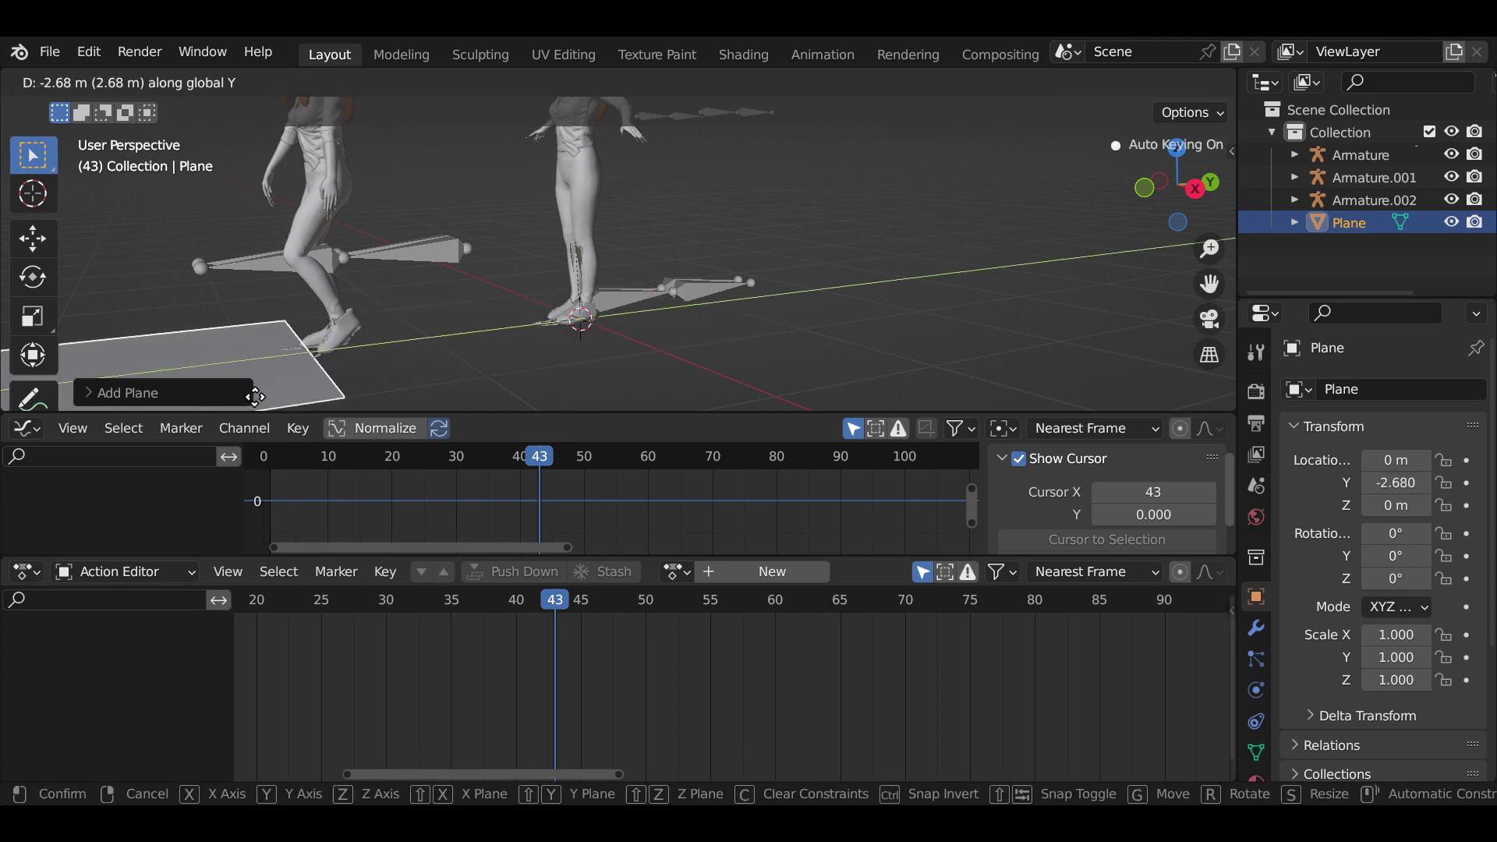
click(264, 391)
click(359, 376)
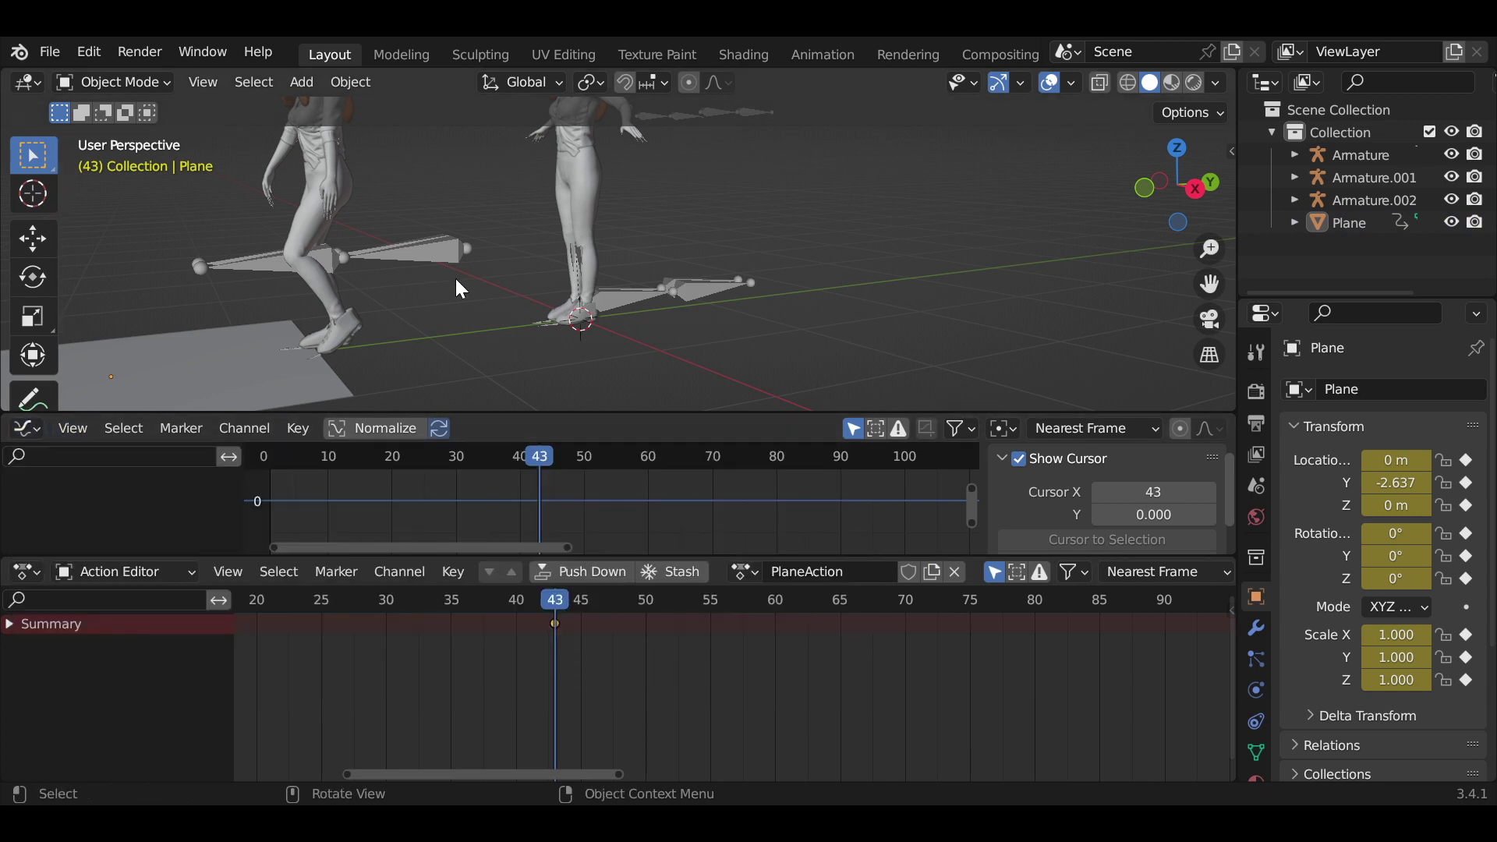
Reselect Armature.001, enlarge the curve view, and expand mixamorig:Hips to show its Y Location curve
click(427, 251)
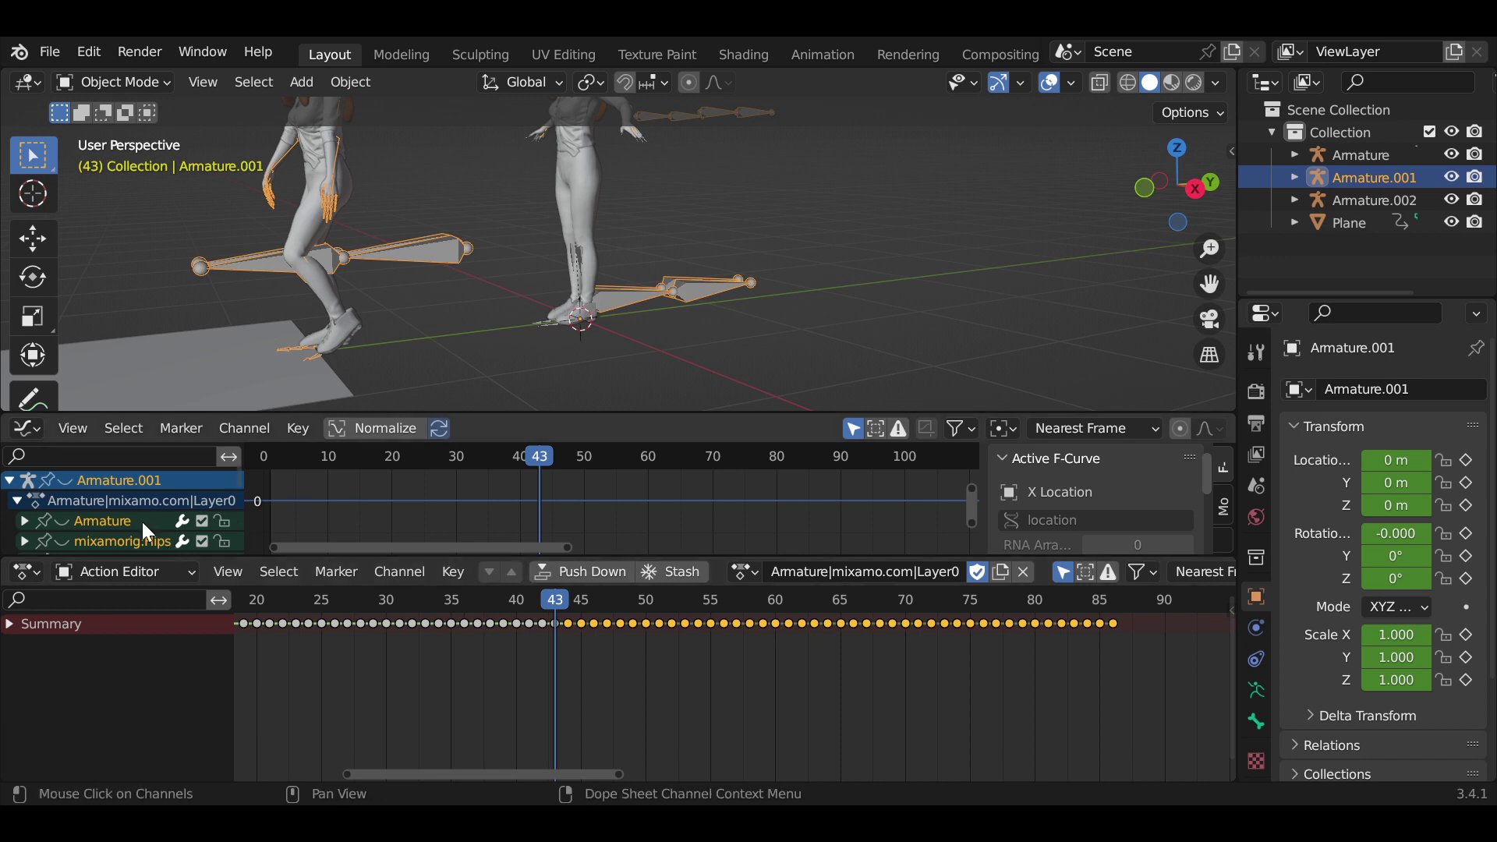
scroll(376, 524, down, 2)
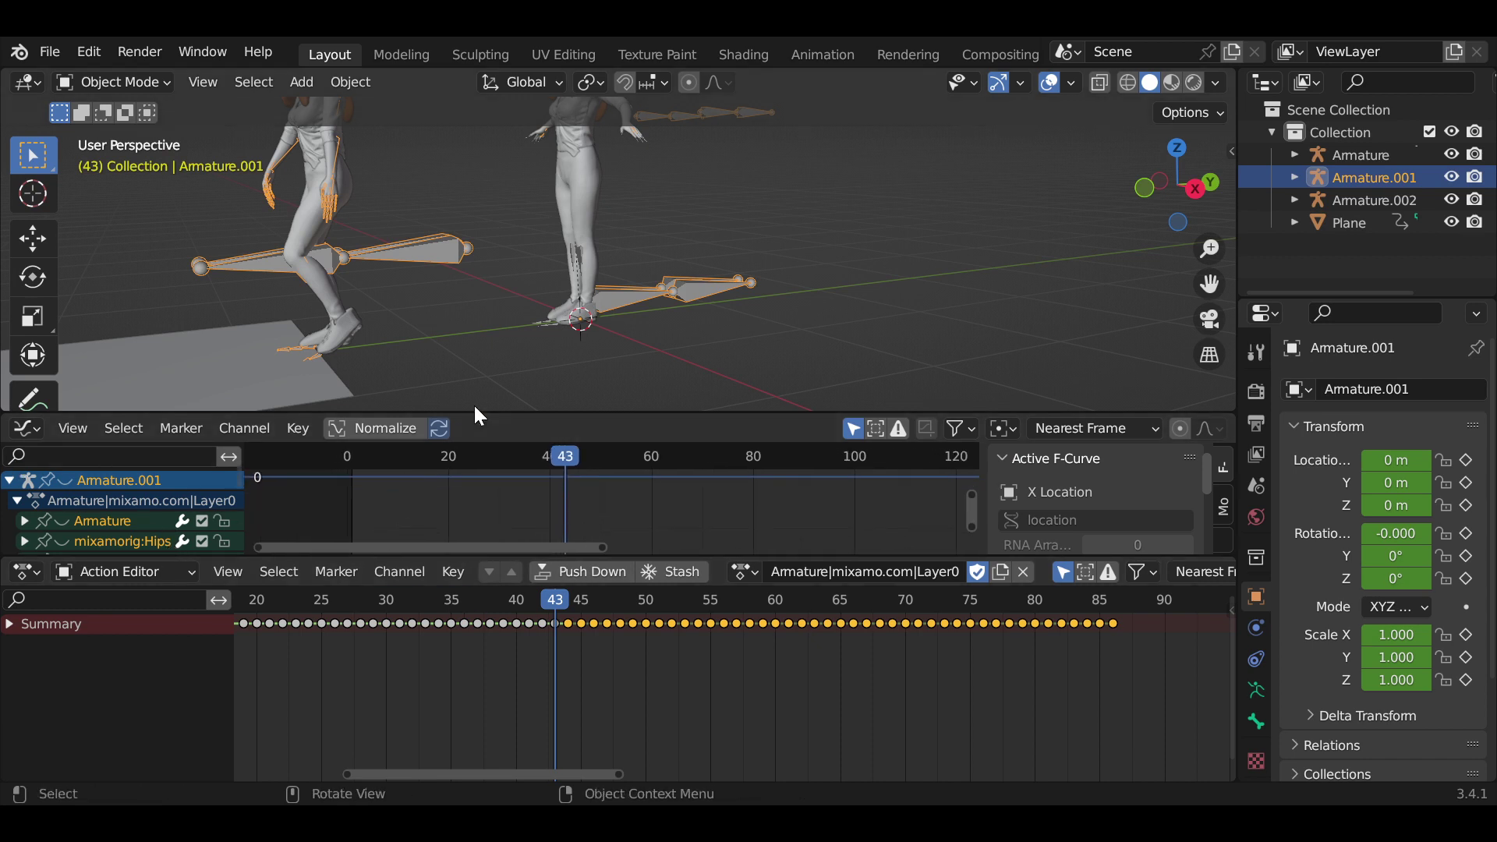
drag(477, 414, 513, 285)
scroll(508, 410, down, 4)
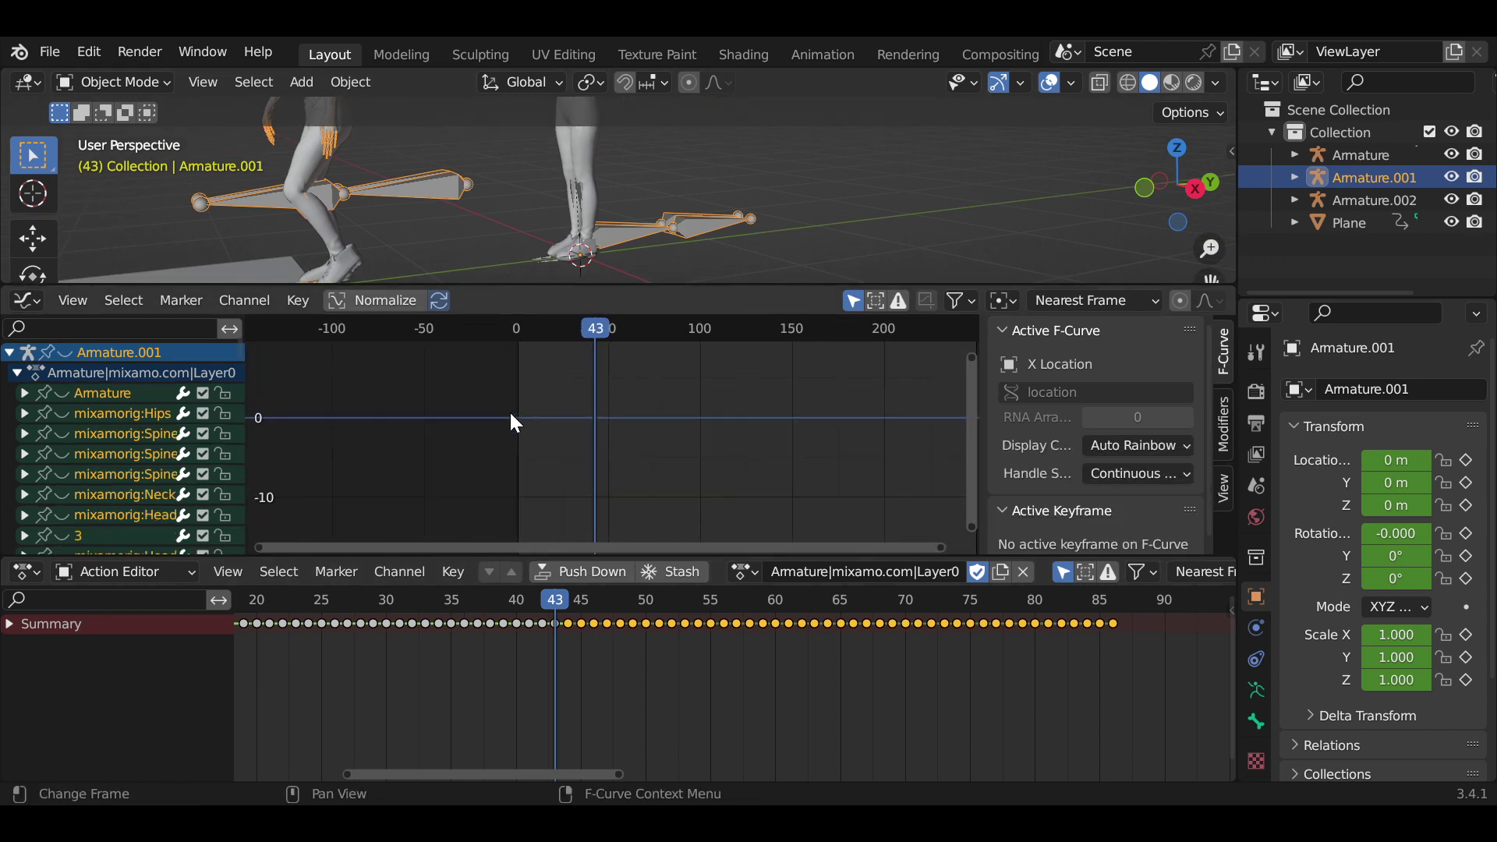
scroll(508, 411, down, 2)
scroll(509, 407, down, 2)
scroll(511, 409, up, 3)
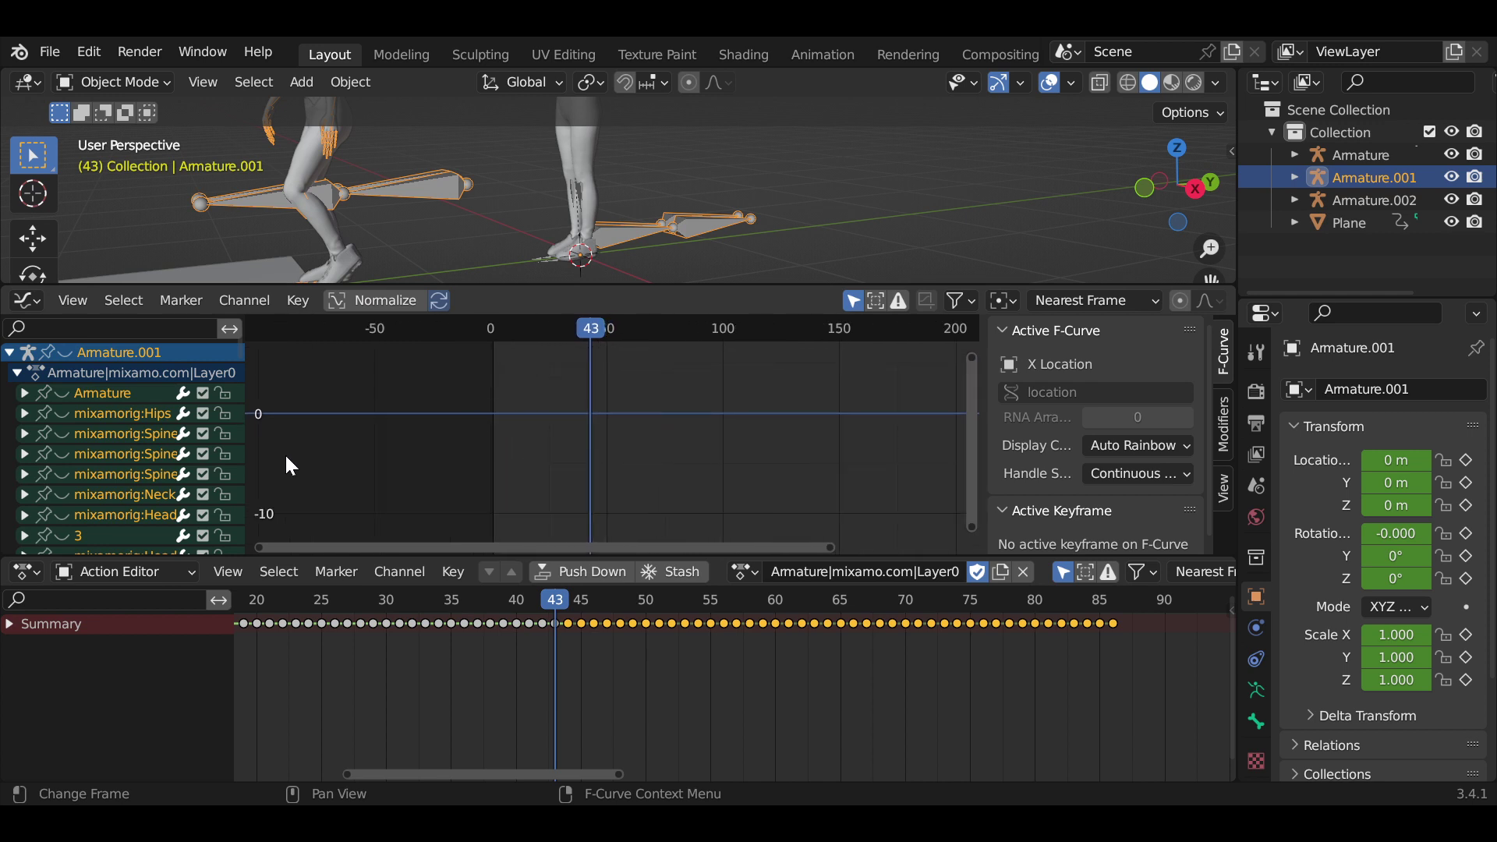
click(24, 414)
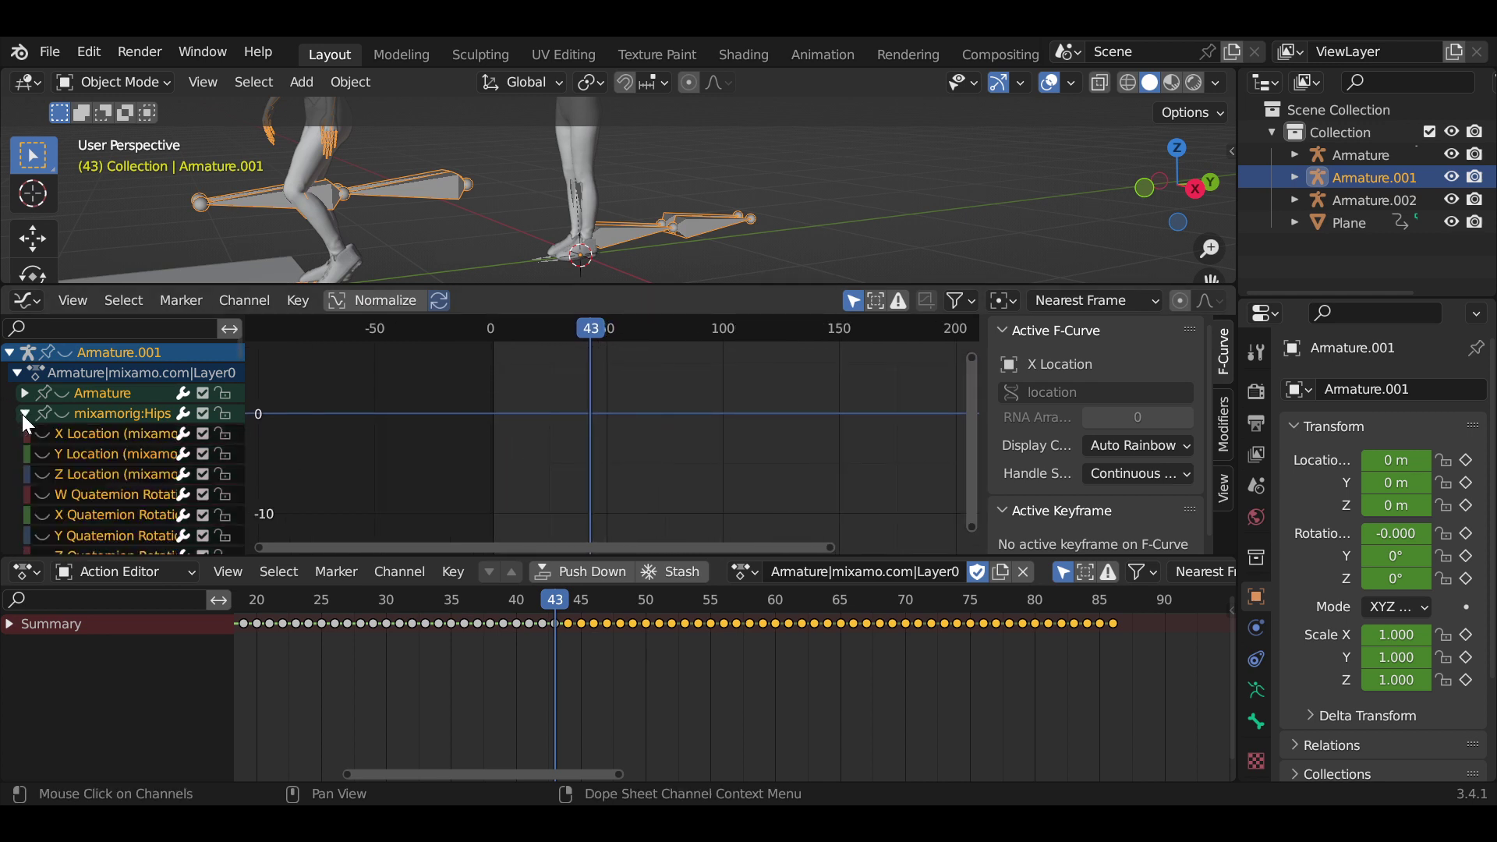
click(43, 450)
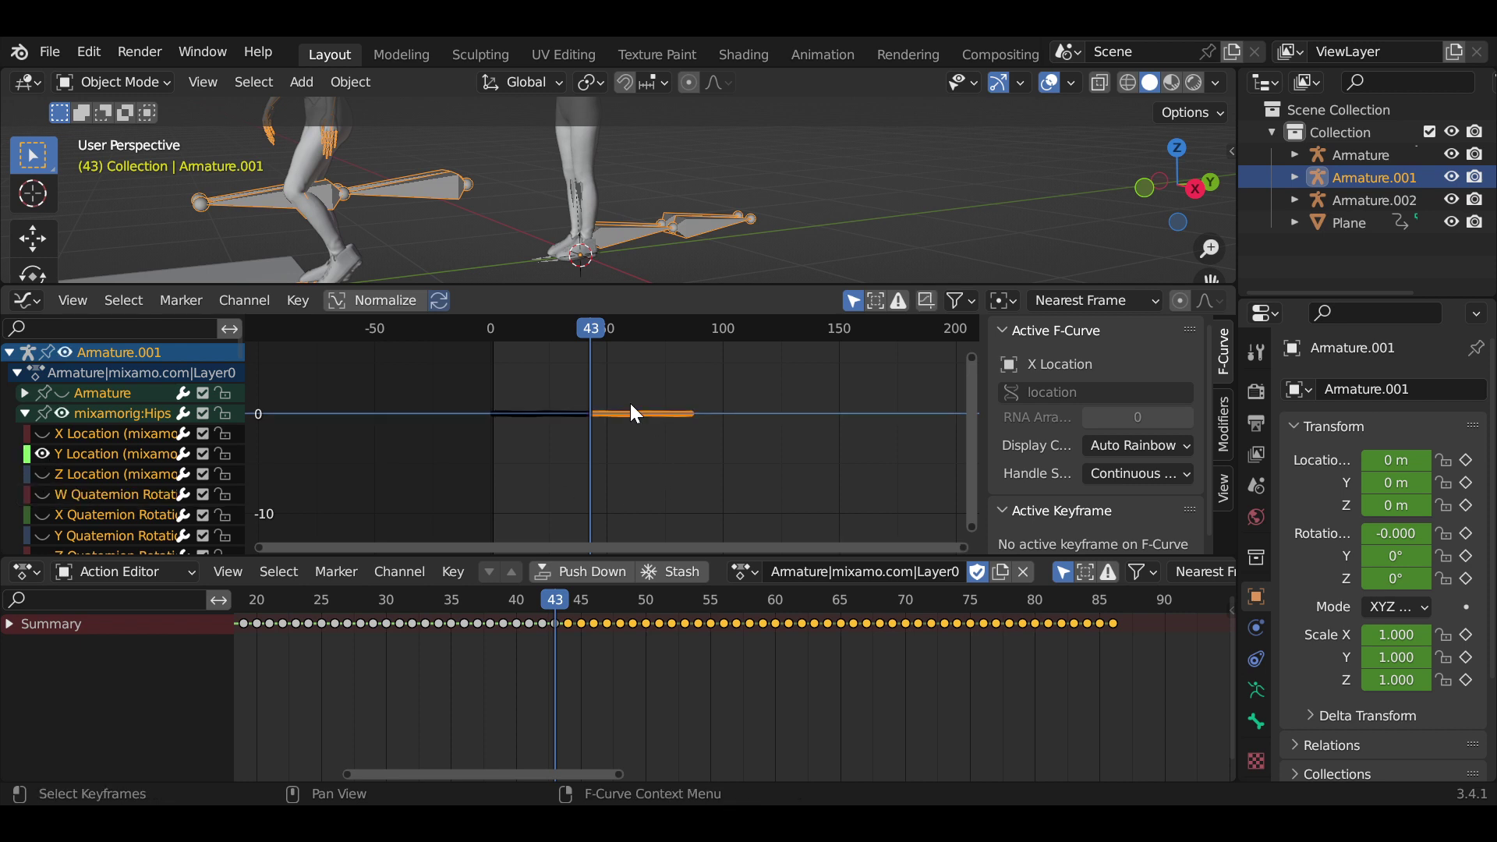
Lower the pasted location keys, then raise the Y Location keys about 1.09 to meet the earlier curve
key(g)
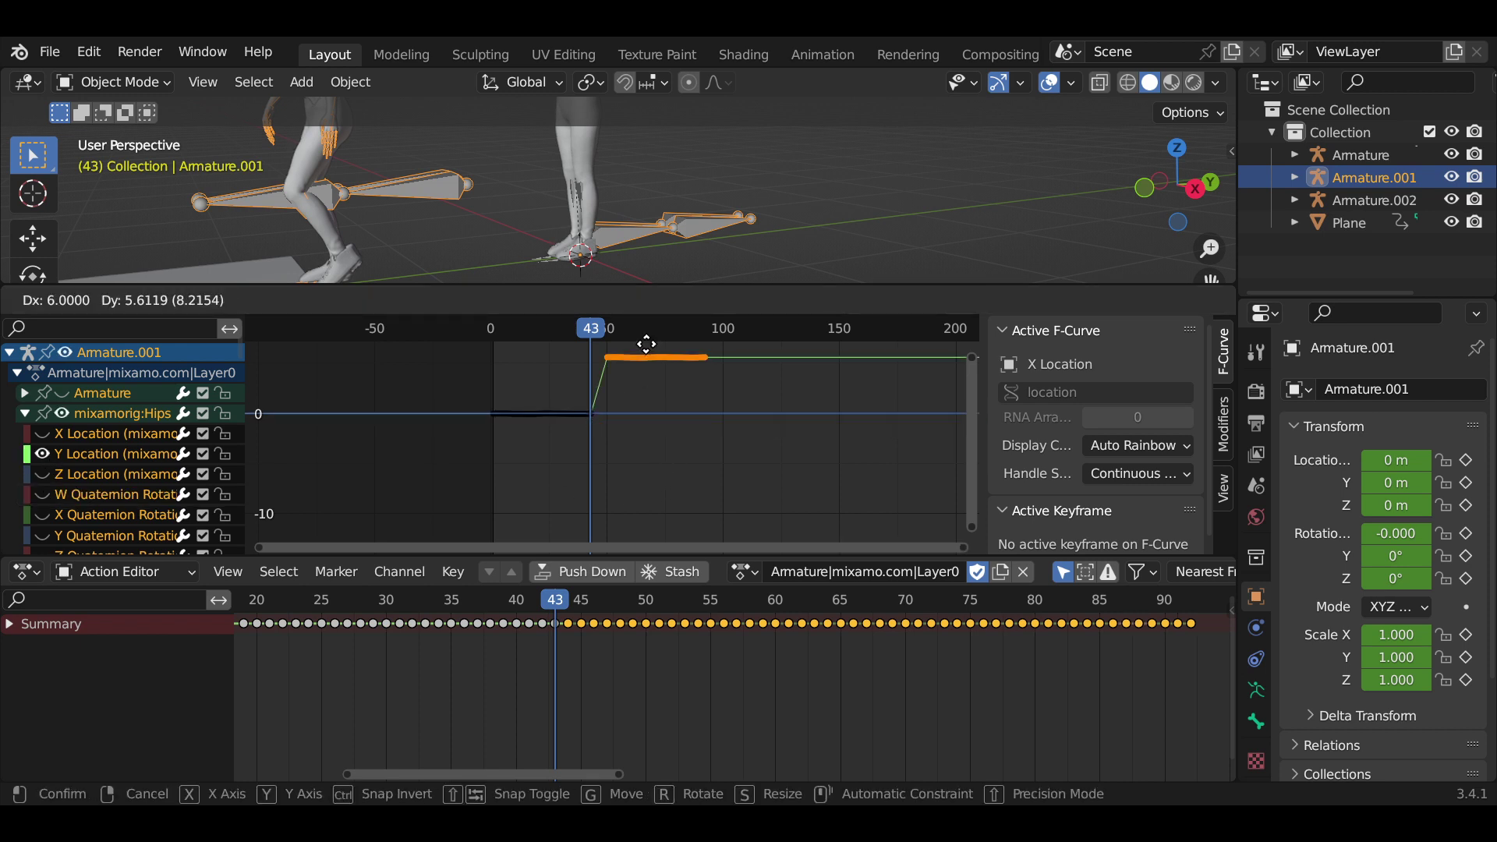
key(Escape)
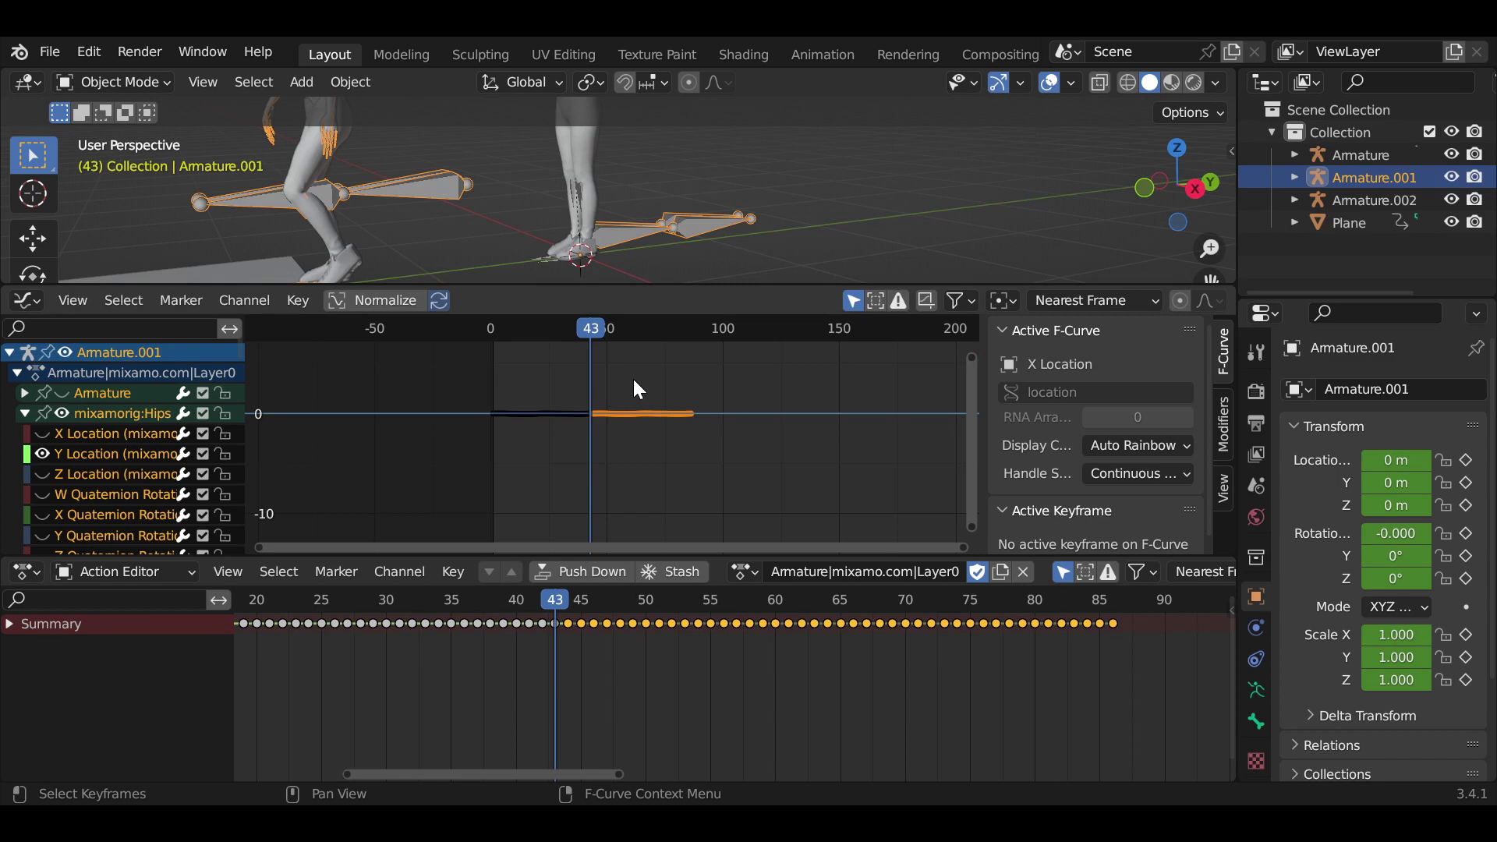
key(g)
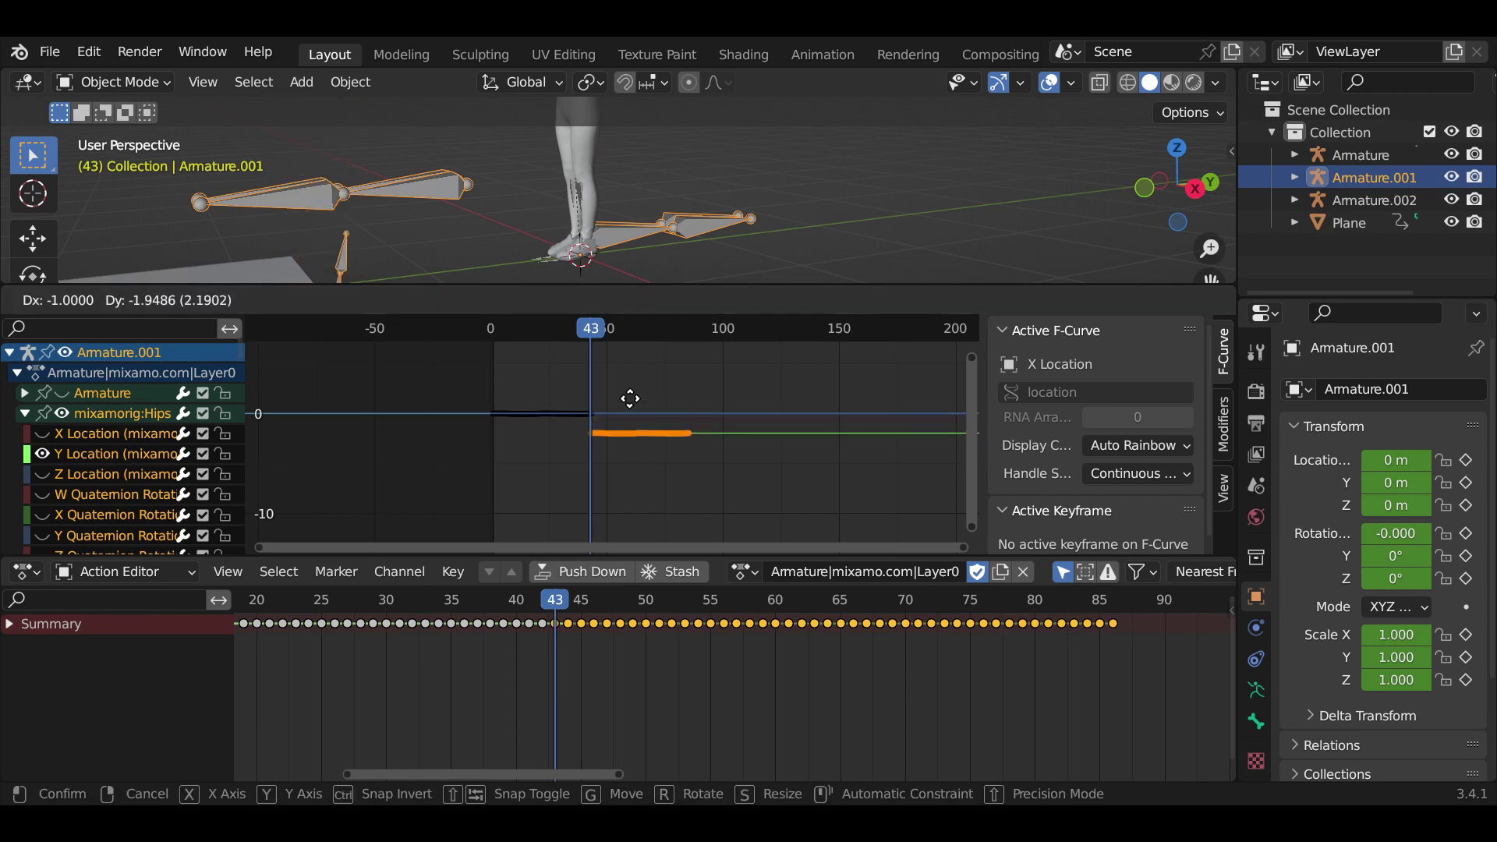
click(627, 395)
click(42, 453)
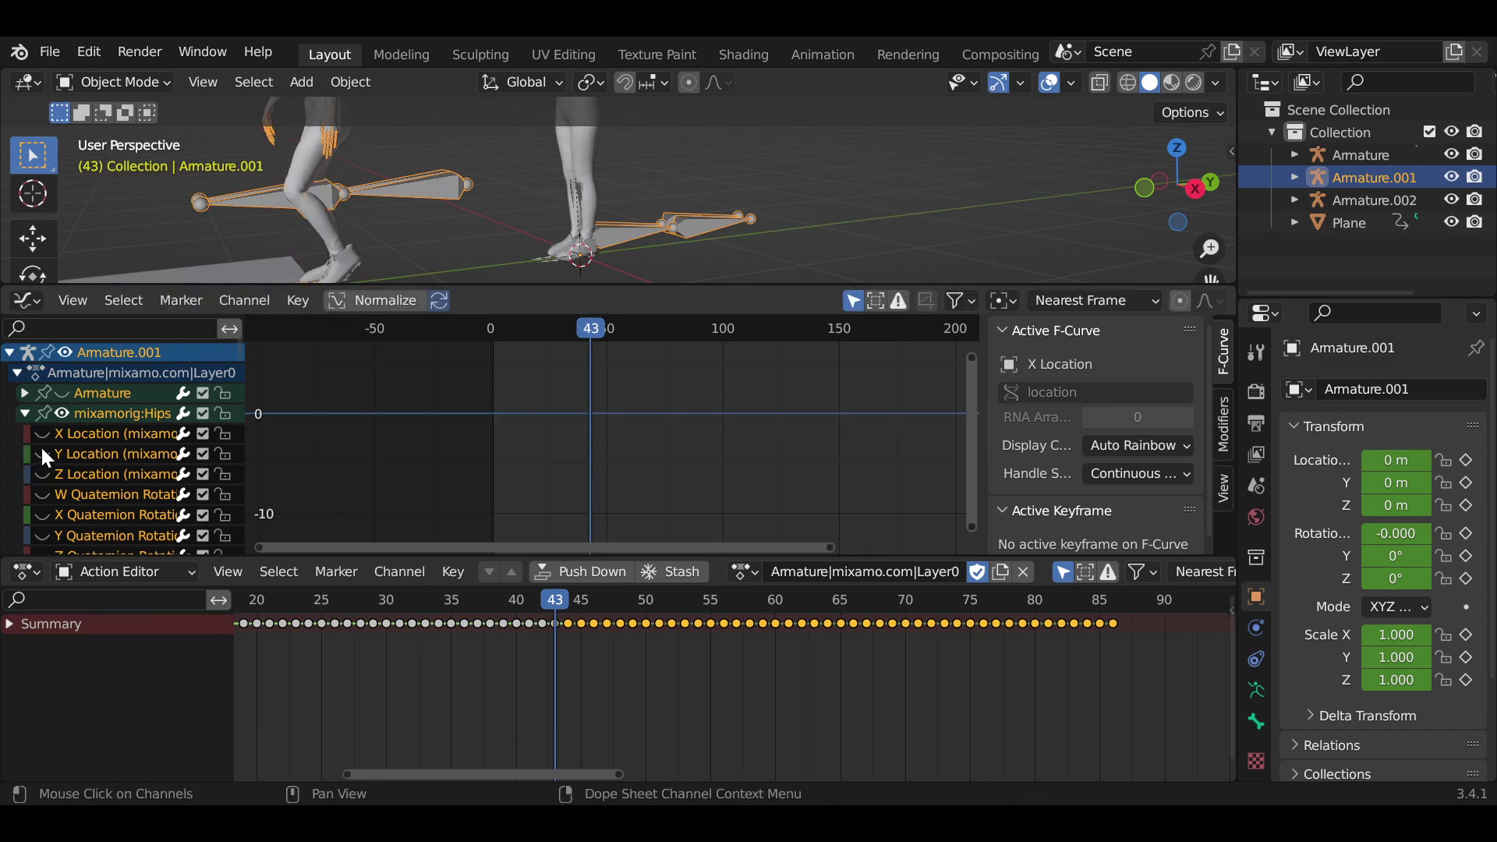
click(44, 460)
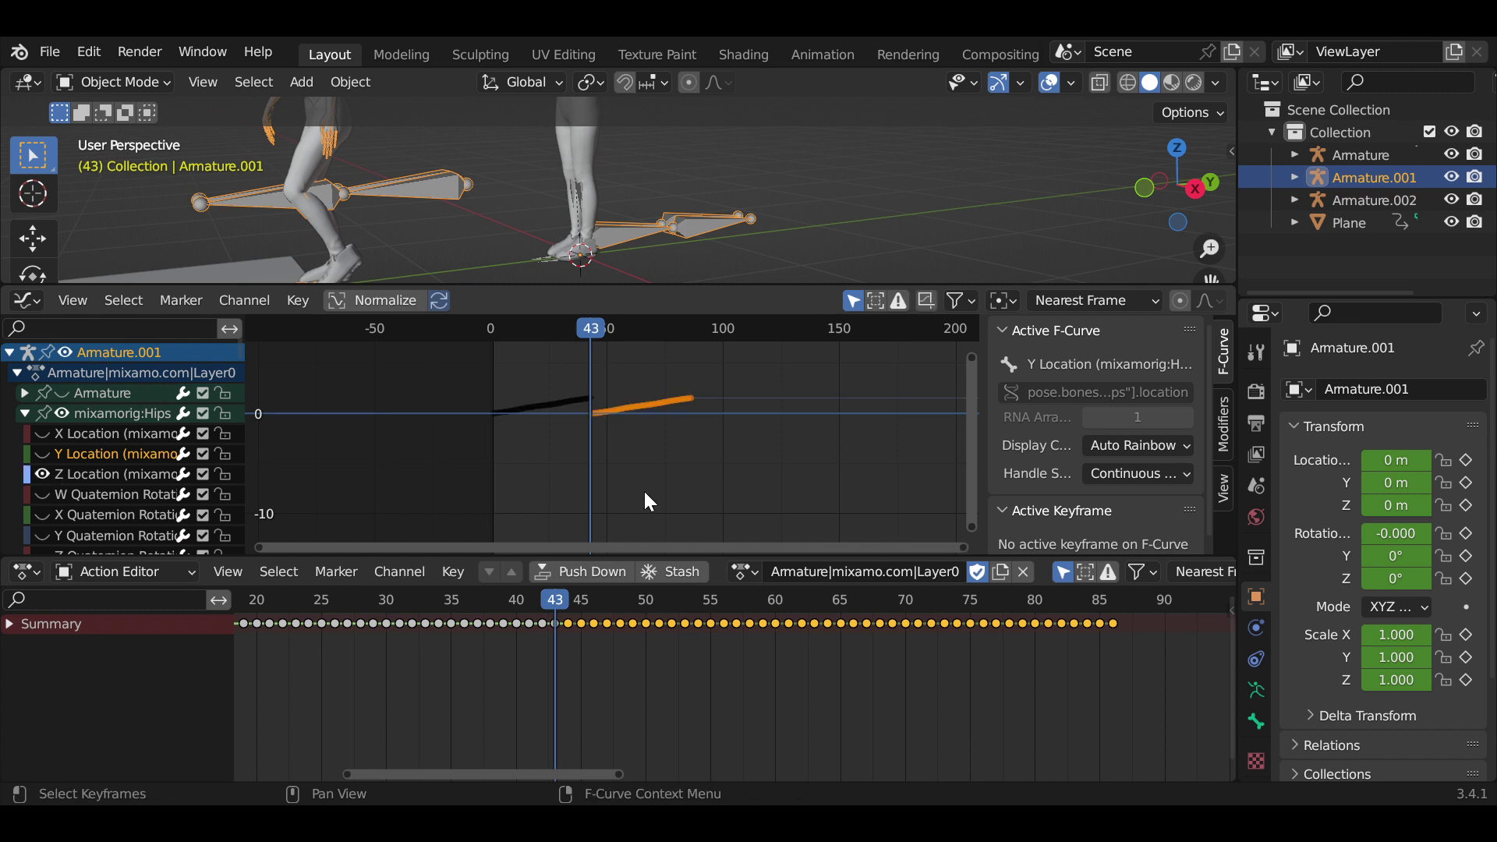
key(g)
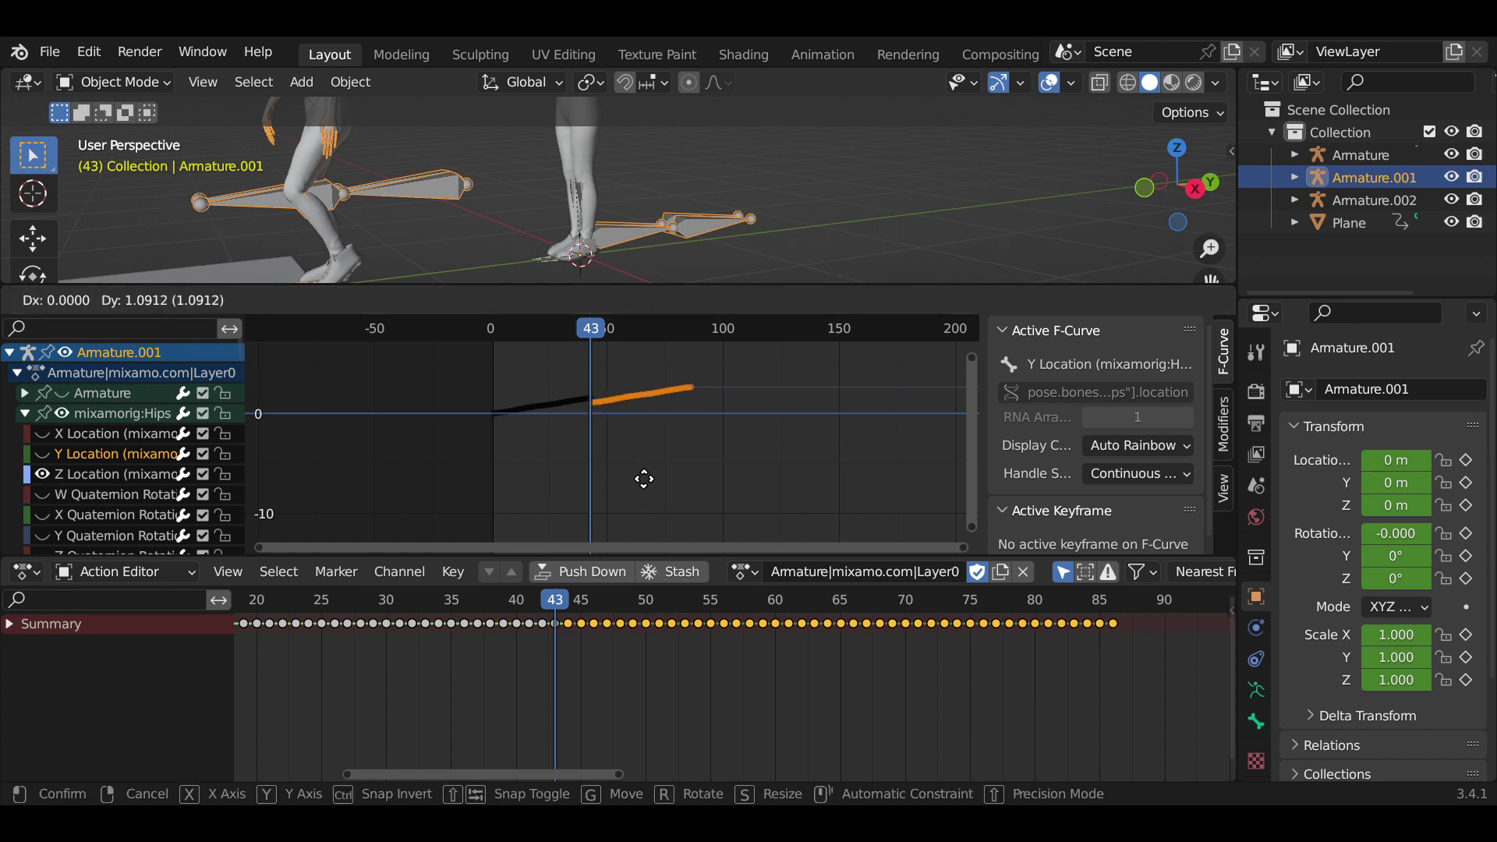
click(653, 449)
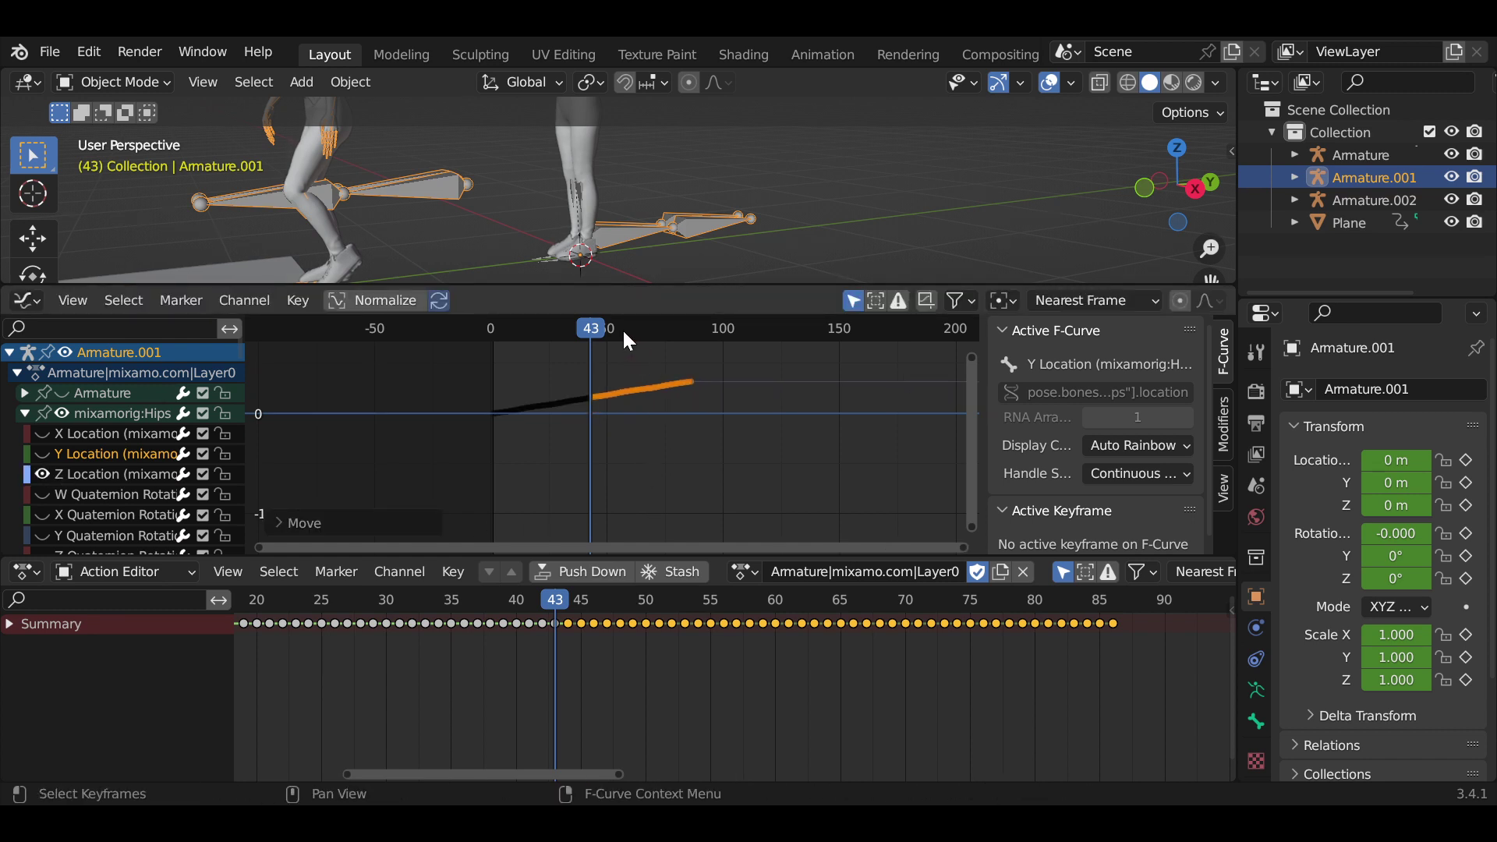
Copy the hip keyframes 44 frames later and about 1.75 higher, then scrub to check poses
drag(607, 325, 695, 324)
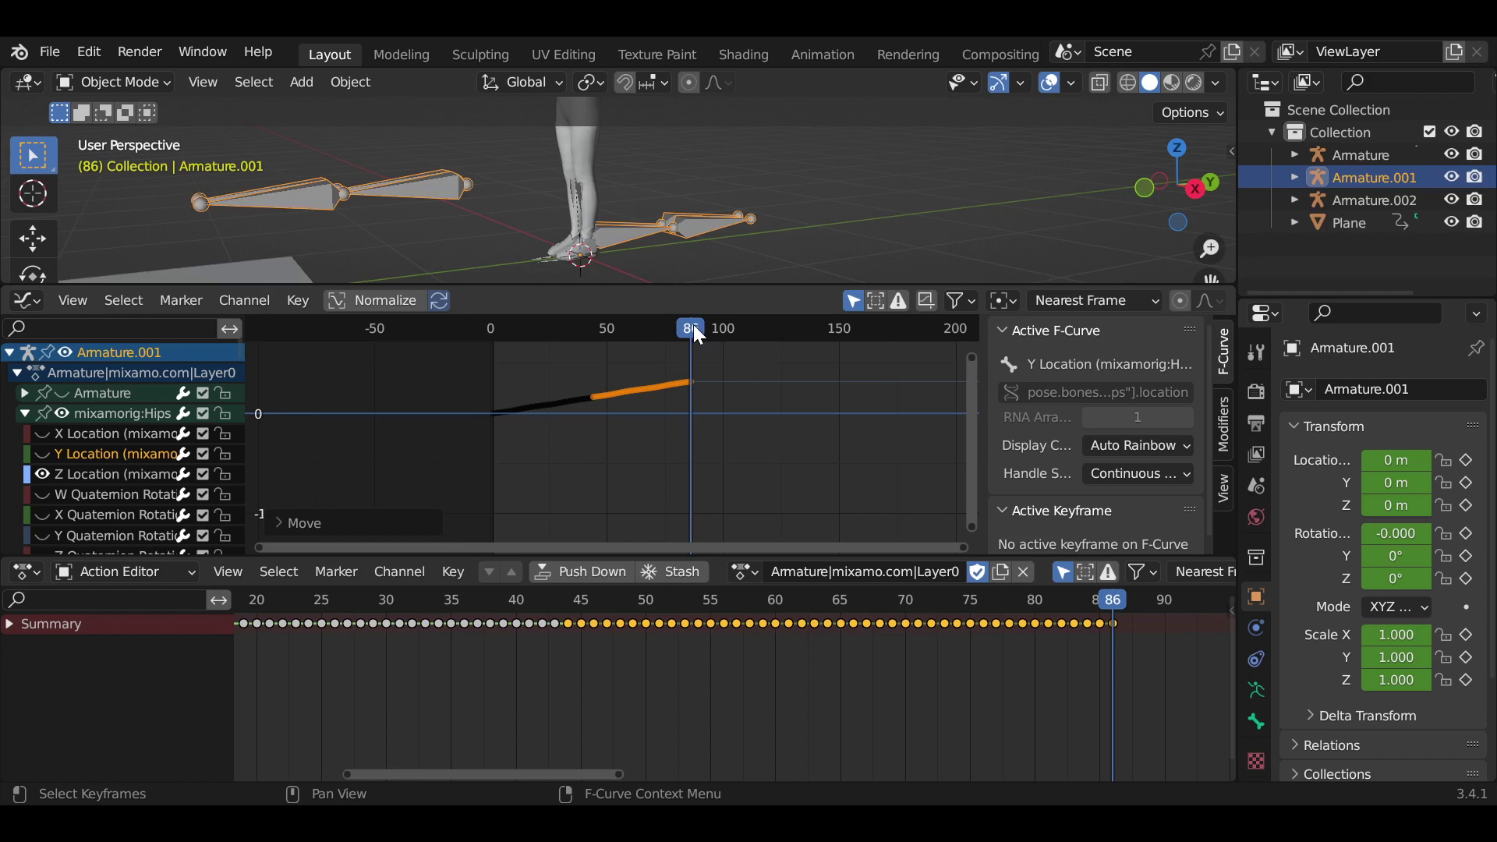
ctrl+middle_drag(709, 385, 757, 466)
key(g)
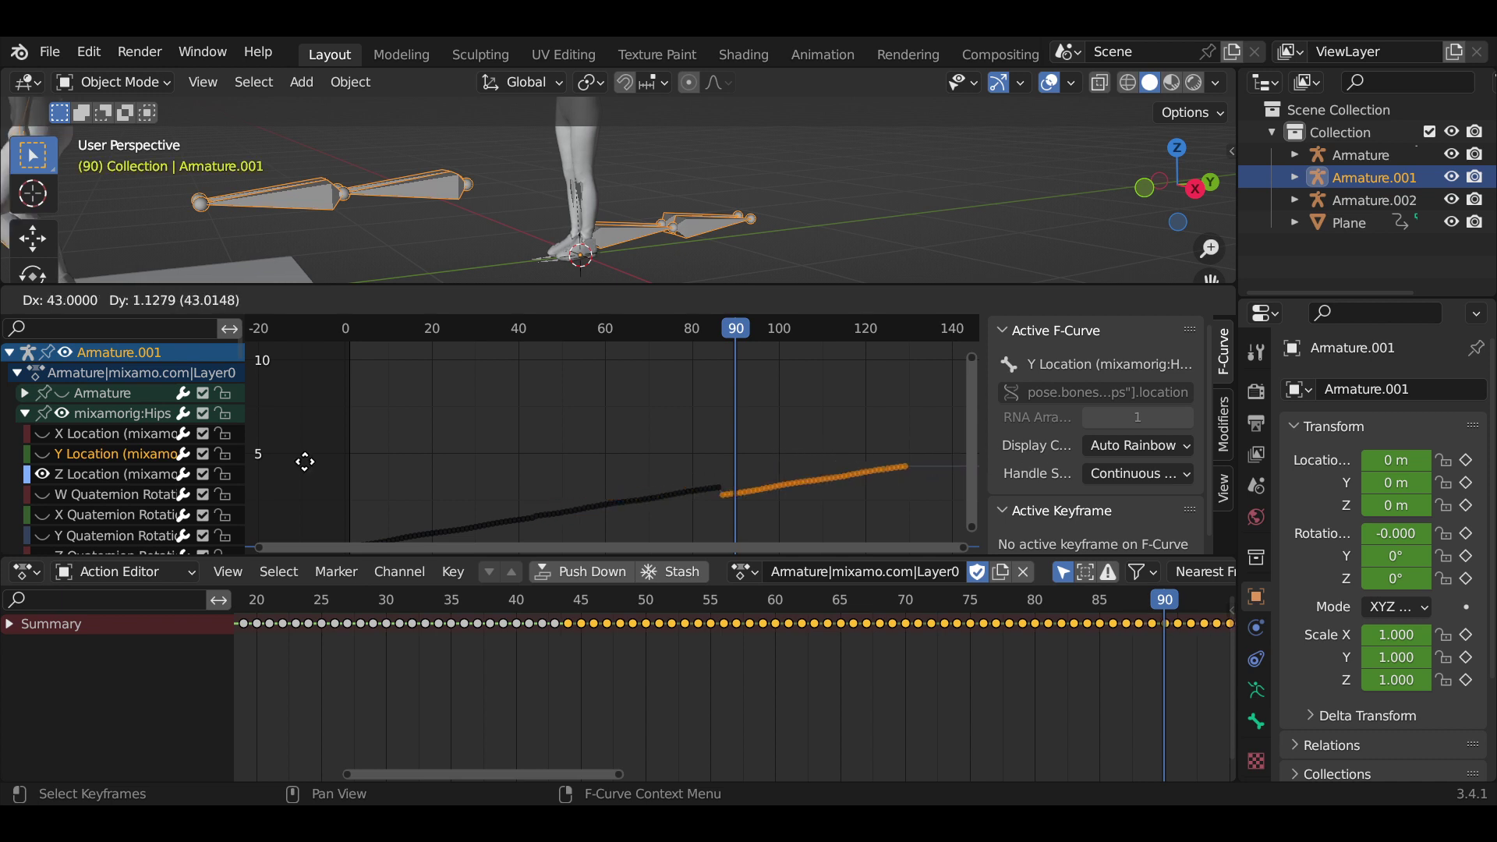
drag(966, 433, 947, 437)
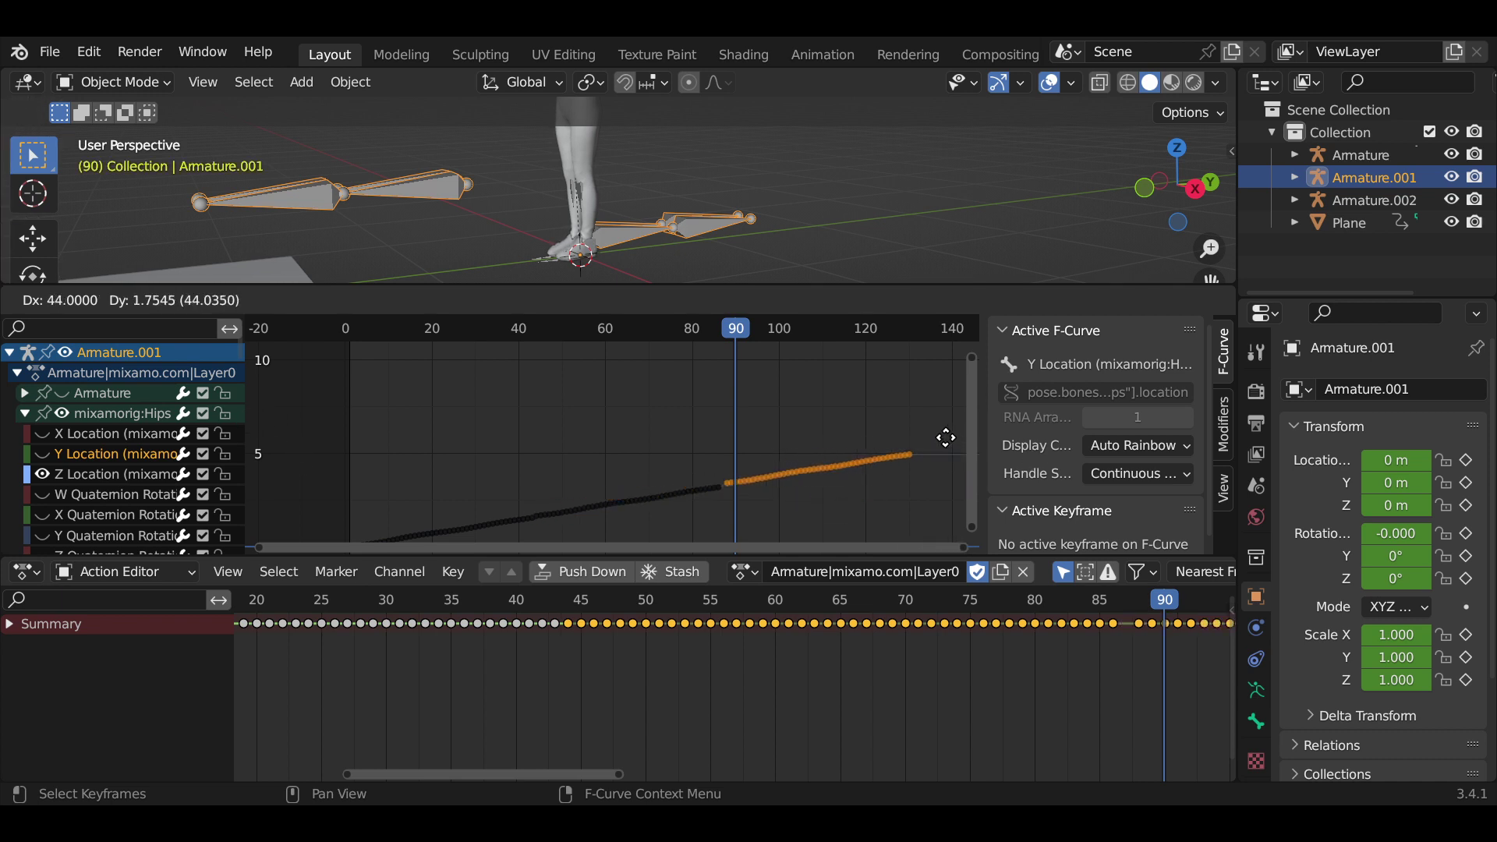
click(950, 443)
scroll(761, 251, down, 3)
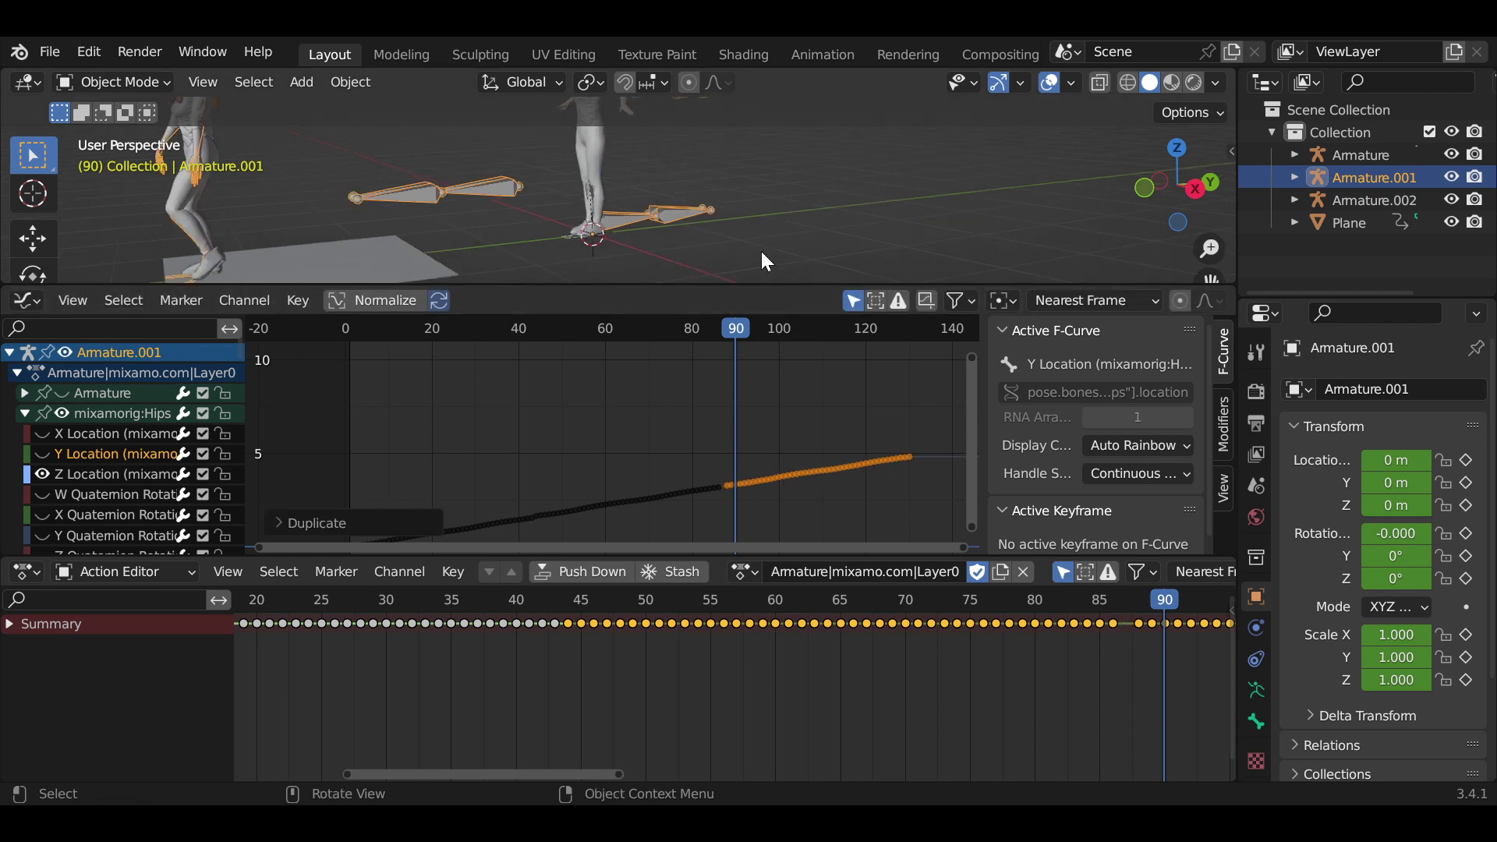
scroll(750, 198, down, 2)
scroll(775, 207, down, 2)
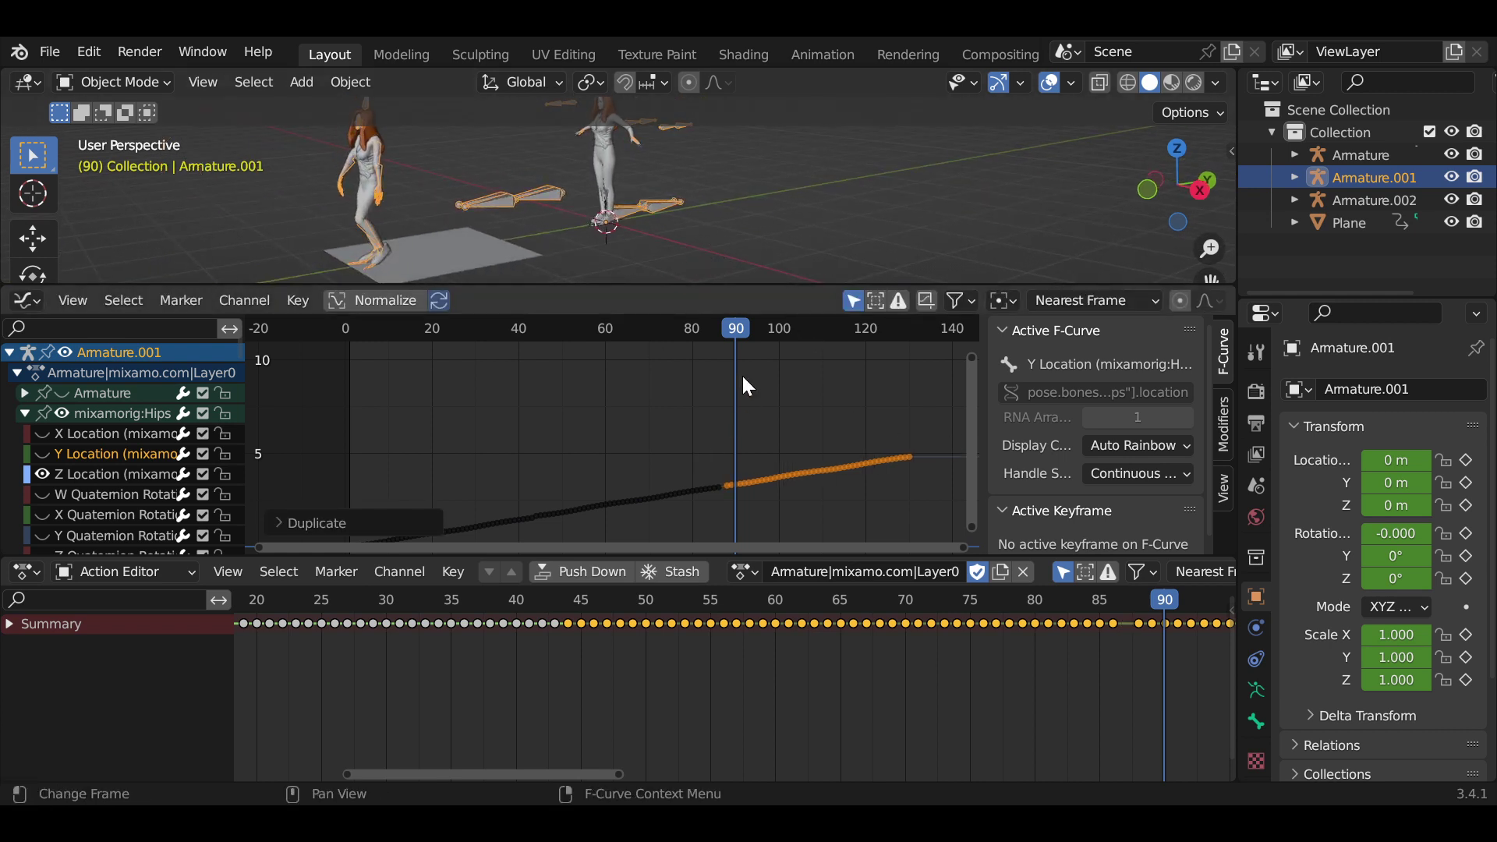
drag(743, 327, 804, 342)
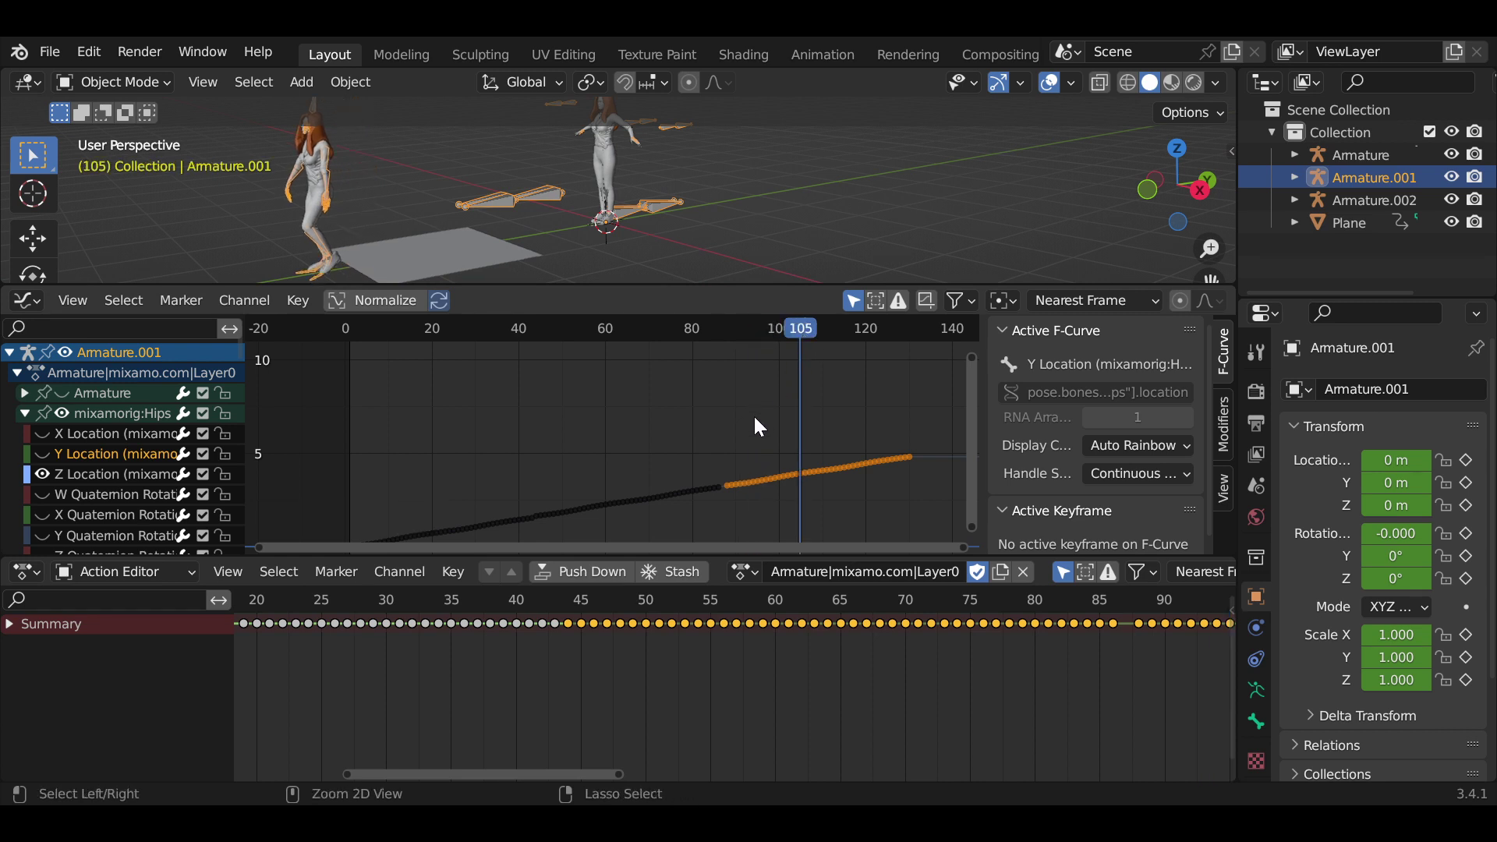
Undo and redo the keyframe duplication, then play back to check it
key(ctrl+z)
key(ctrl+z)
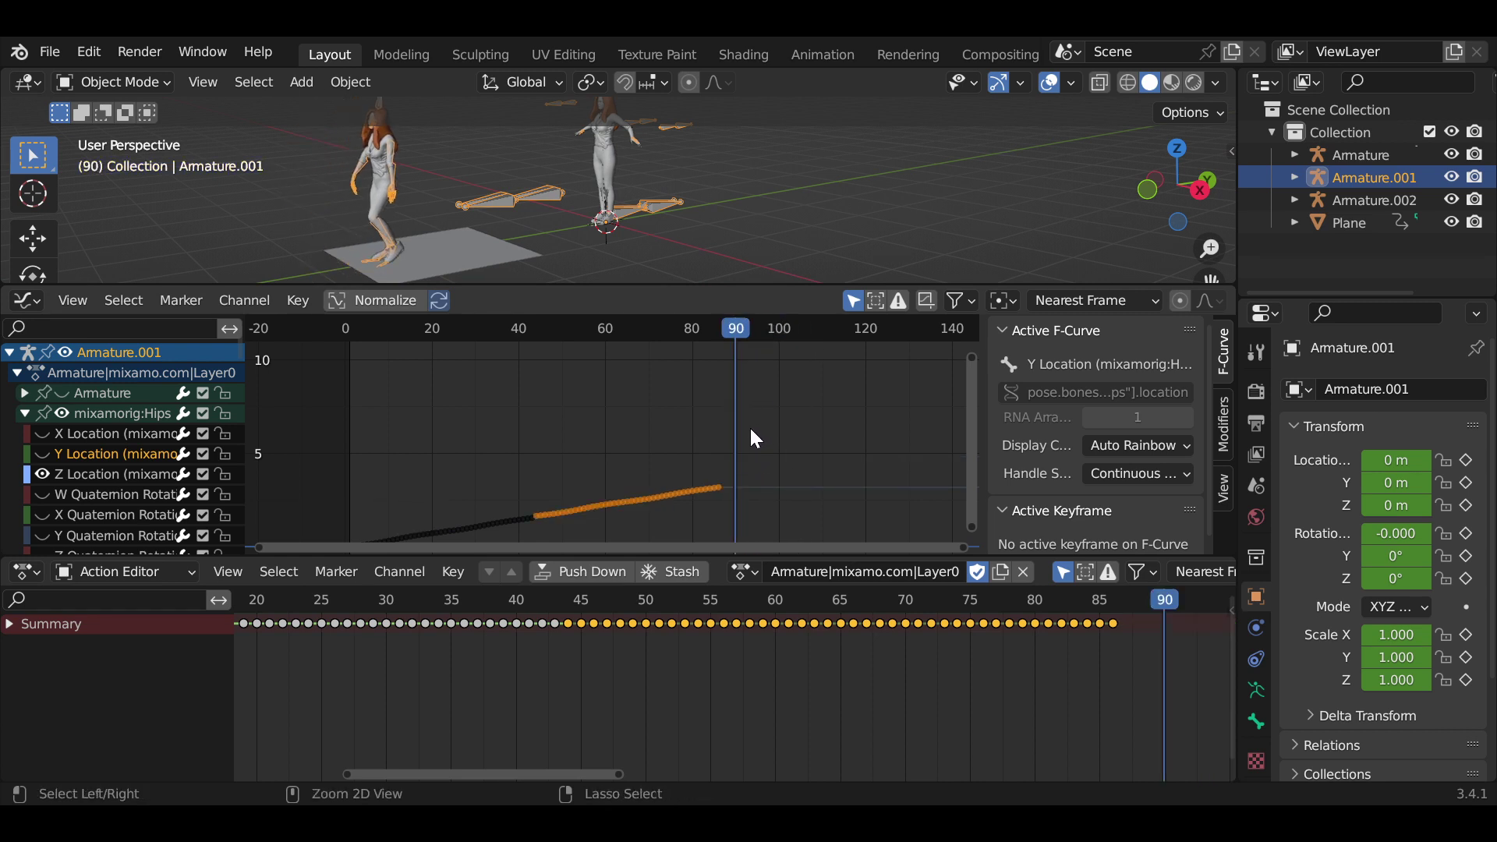
key(ctrl+shift+z)
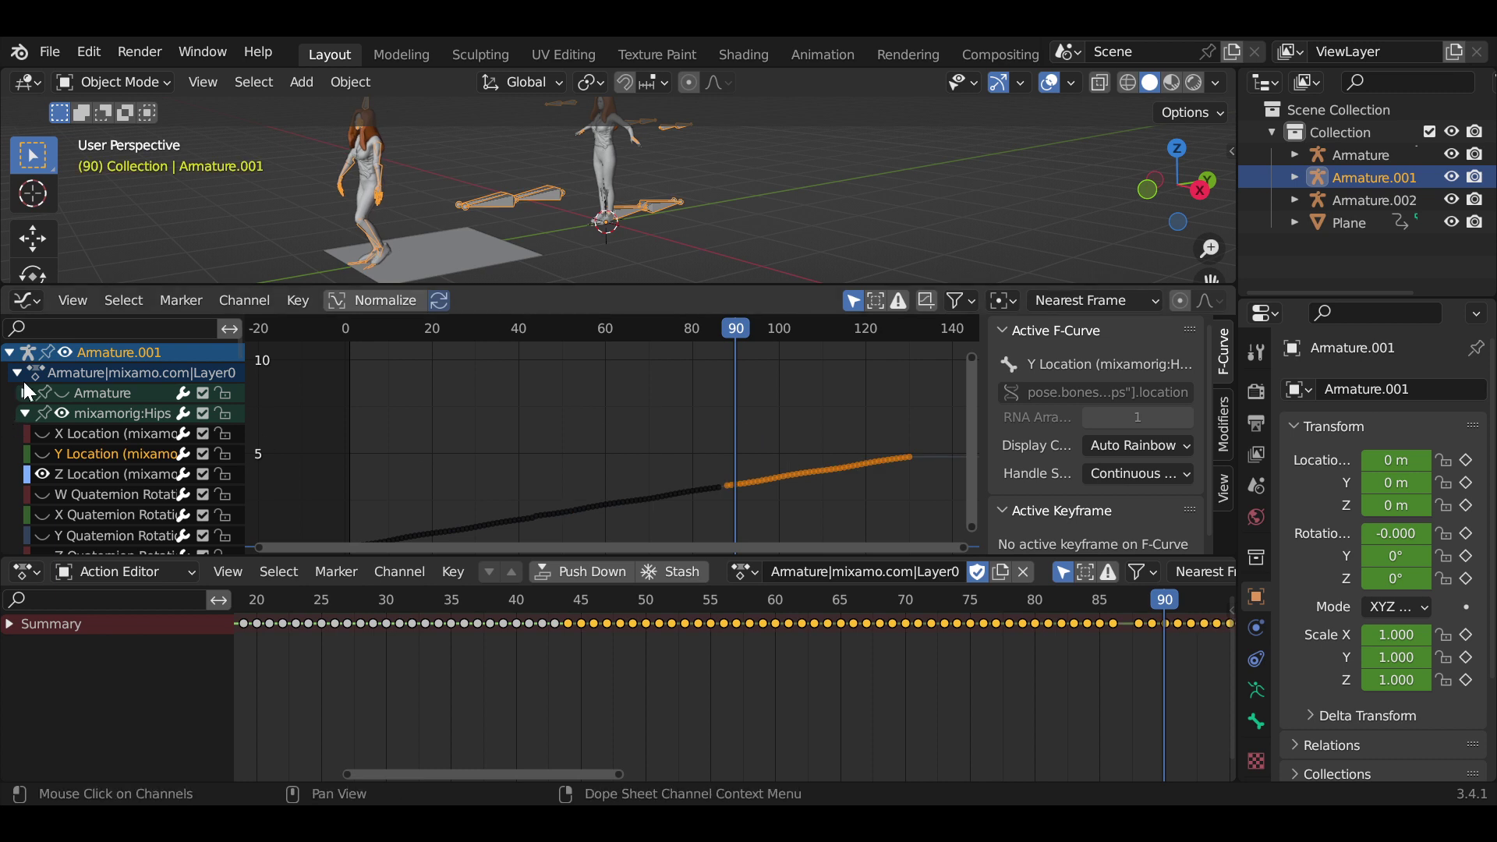
key(space)
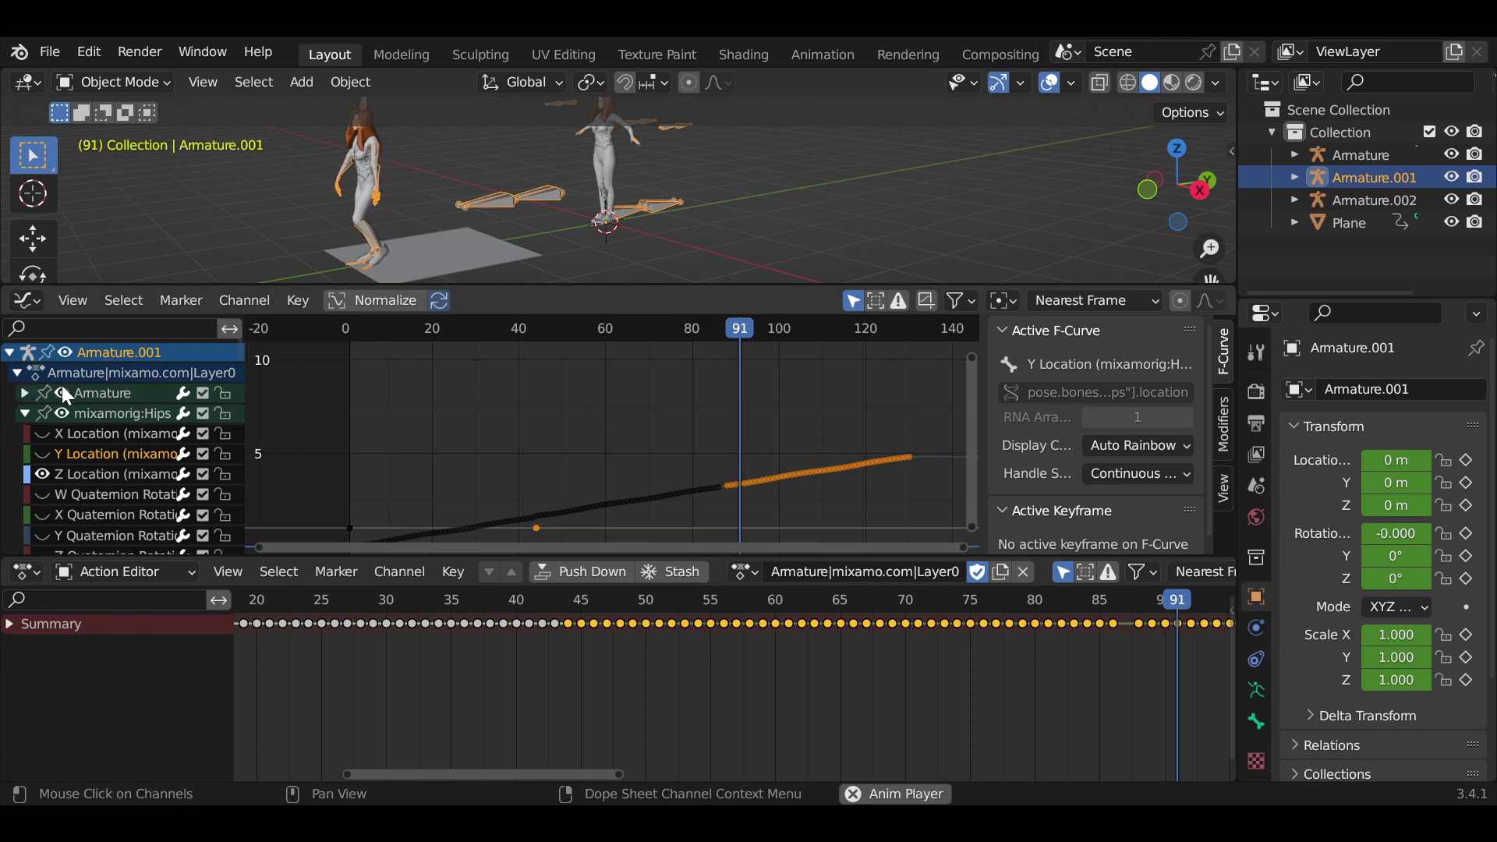
key(space)
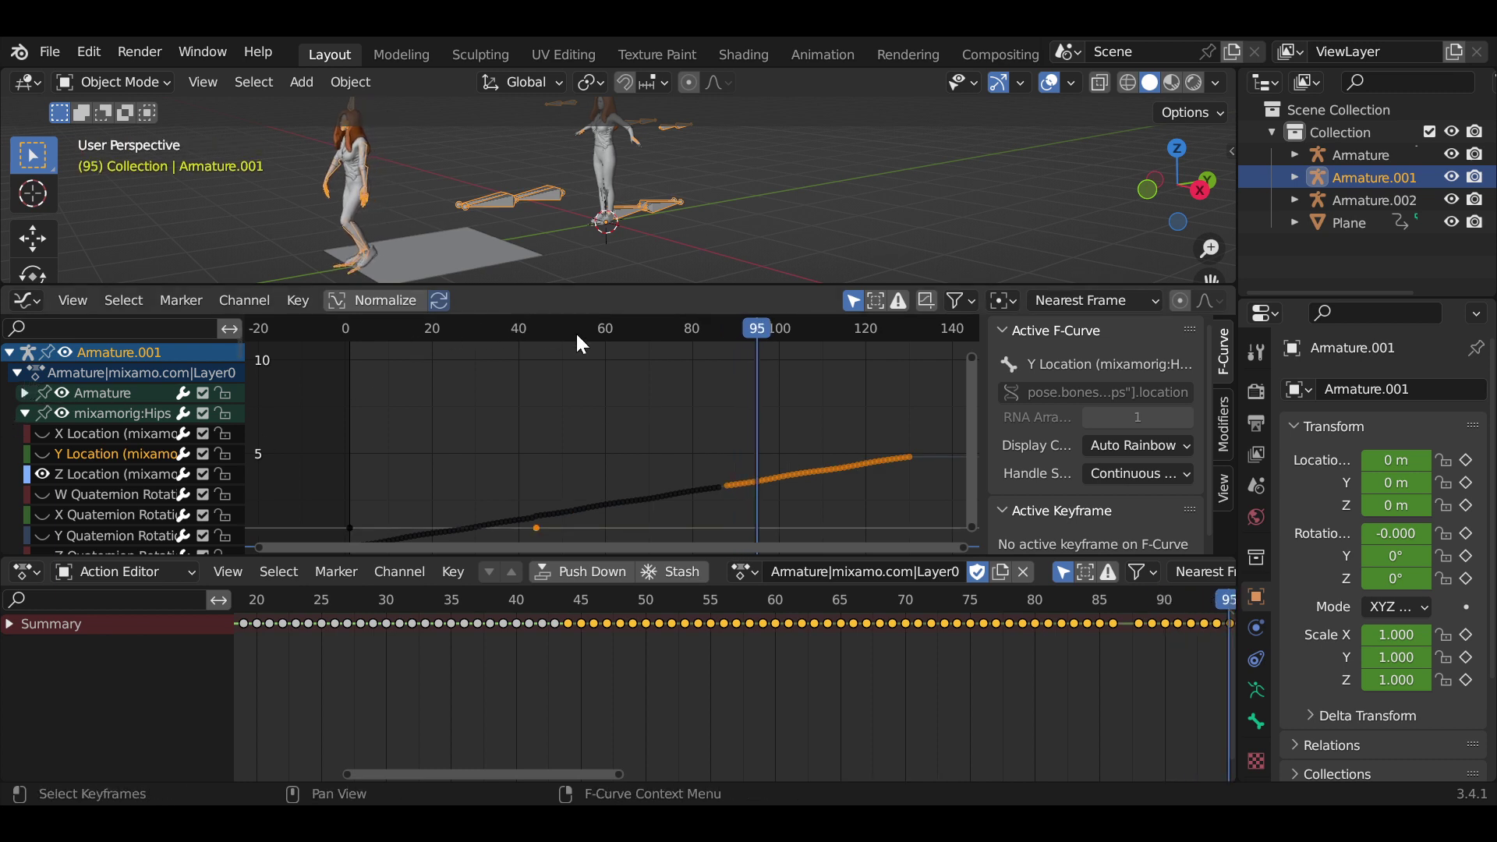
Replay from an earlier frame, then delete the duplicated hip keyframes
click(576, 330)
key(space)
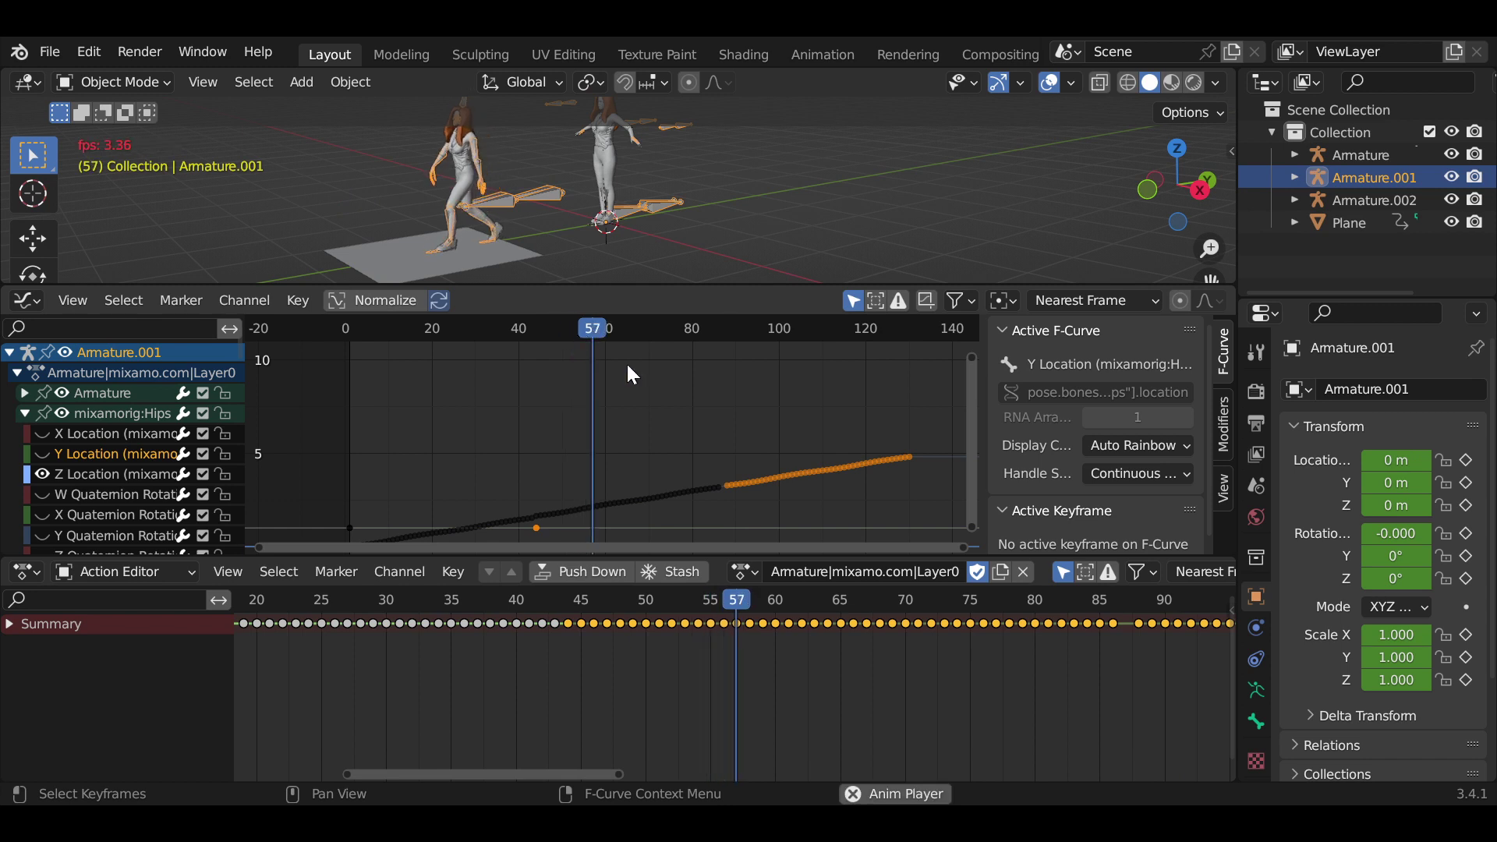
key(space)
key(x)
click(797, 434)
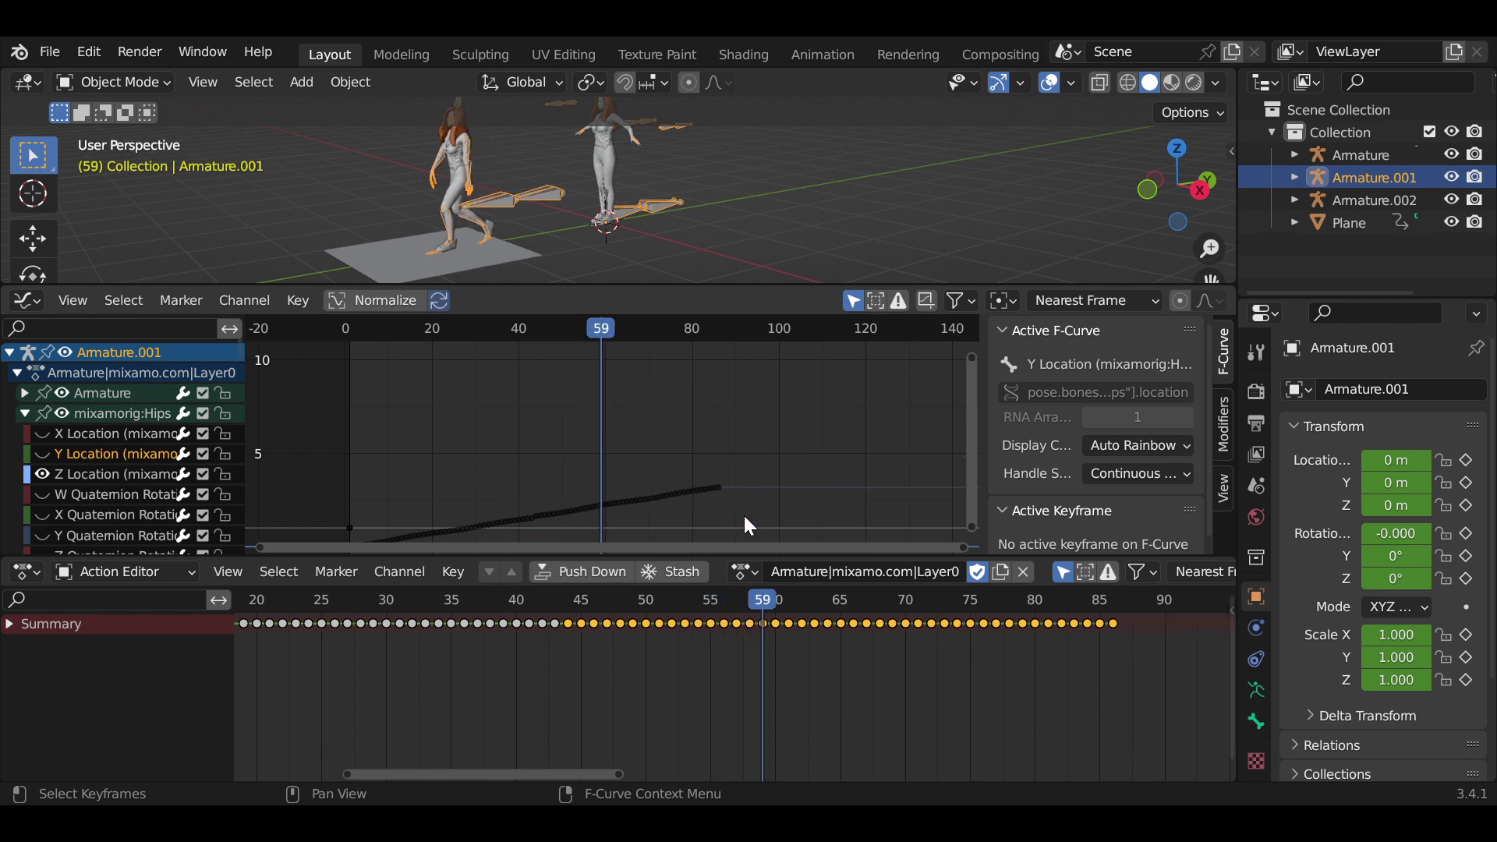
Duplicate the pasted keyframes 44 frames later, extending the action to about frame 131
scroll(779, 616, down, 2)
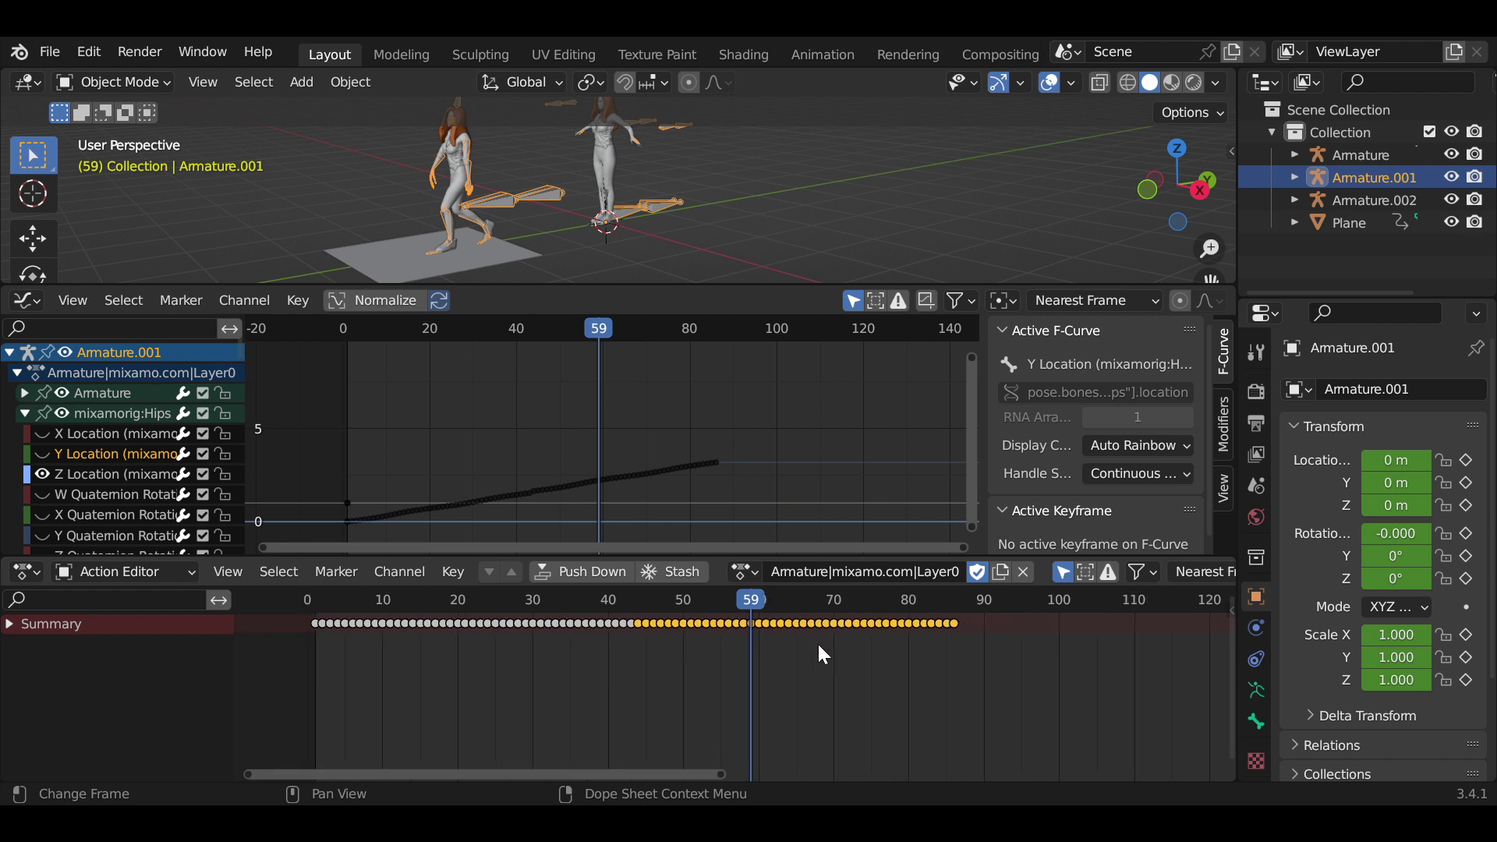
scroll(819, 647, down, 3)
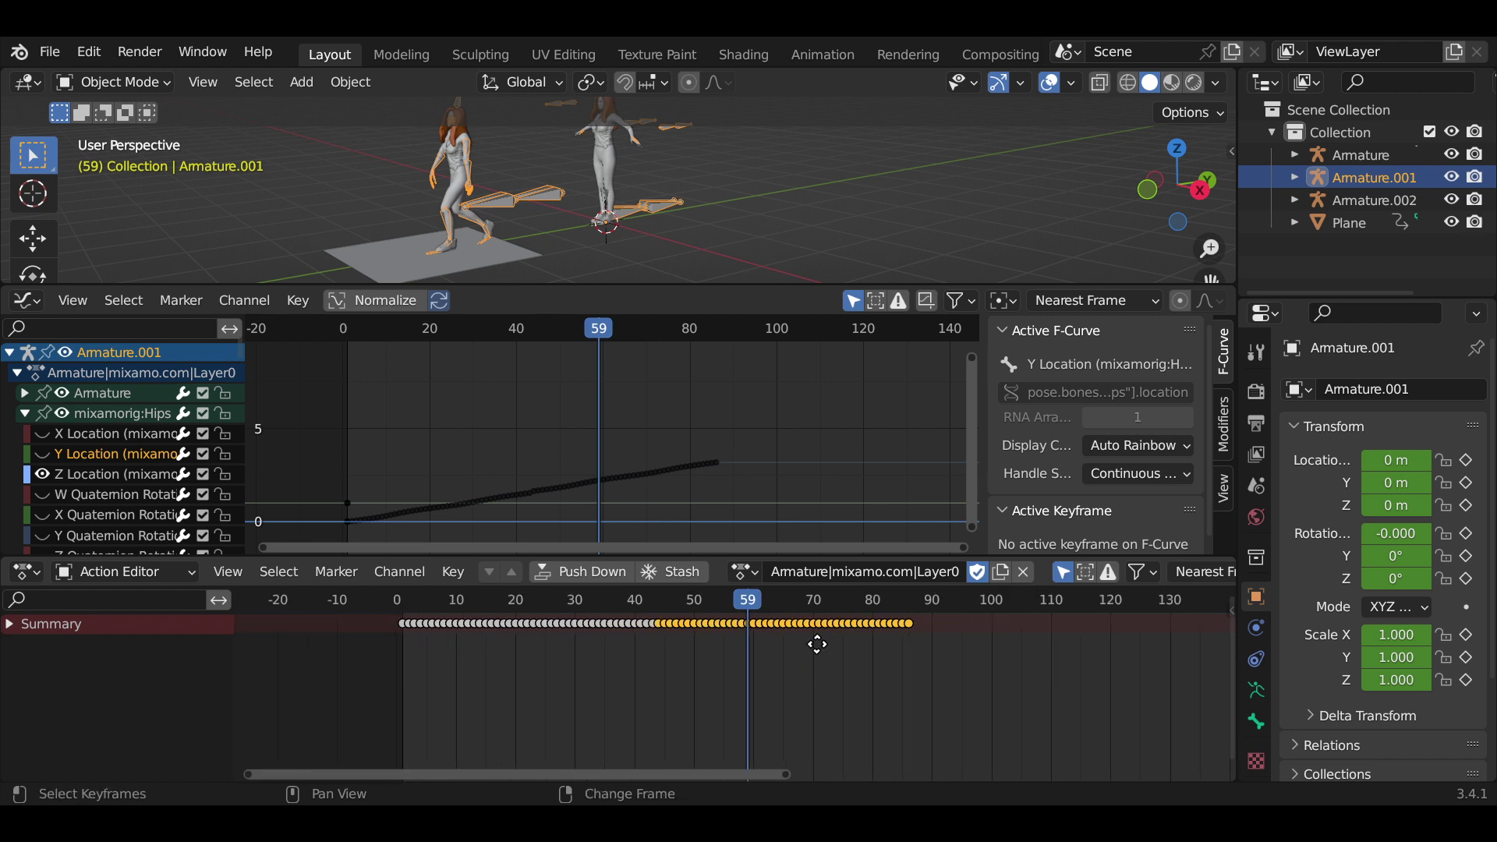
key(g)
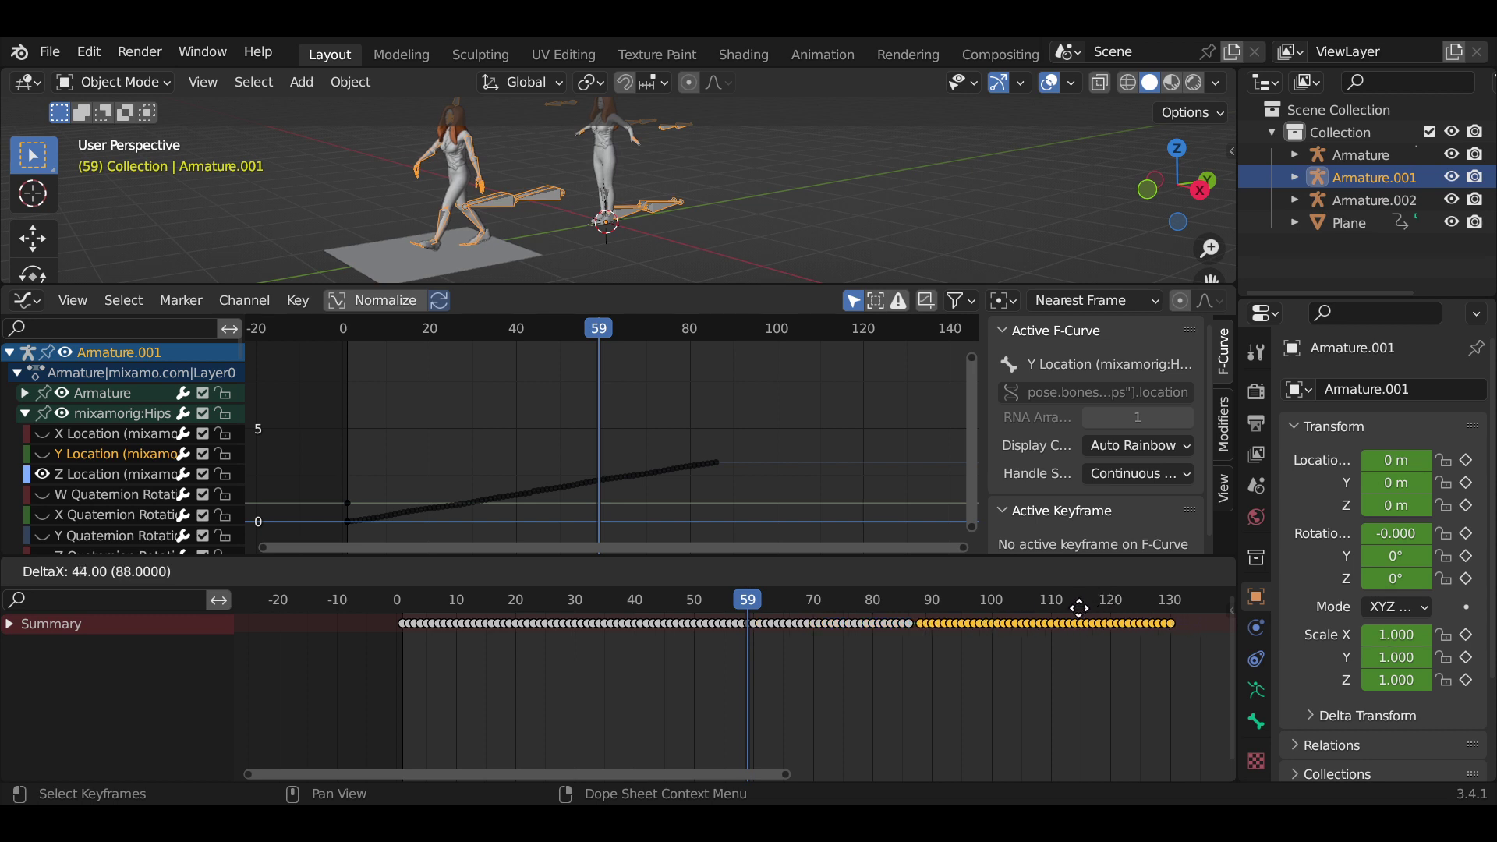
click(1079, 609)
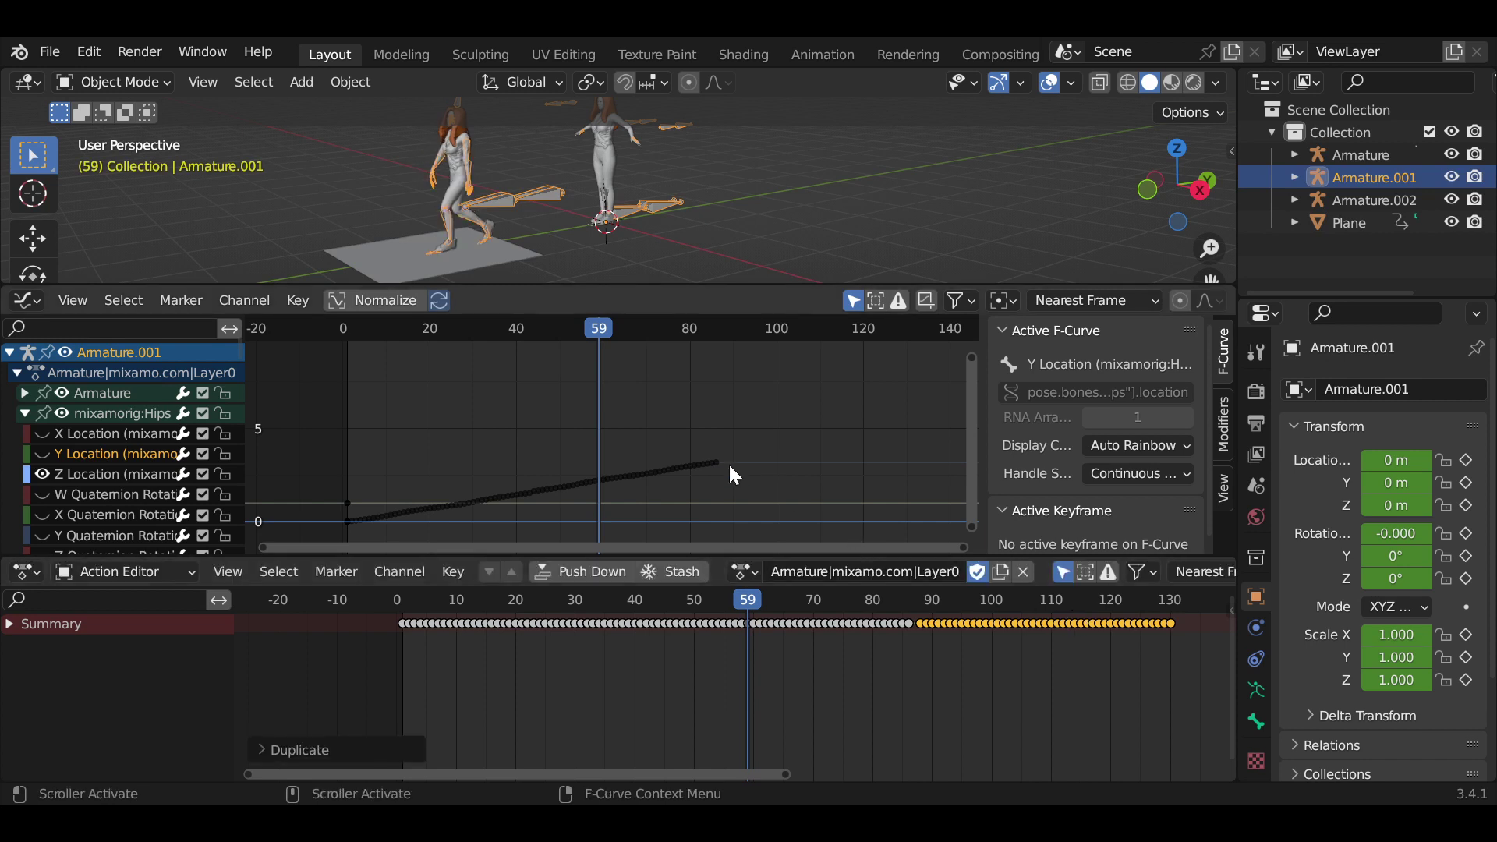
Go to frame 88, show all rig curves, and frame the join around frame 88
scroll(728, 462, up, 1)
scroll(617, 464, up, 2)
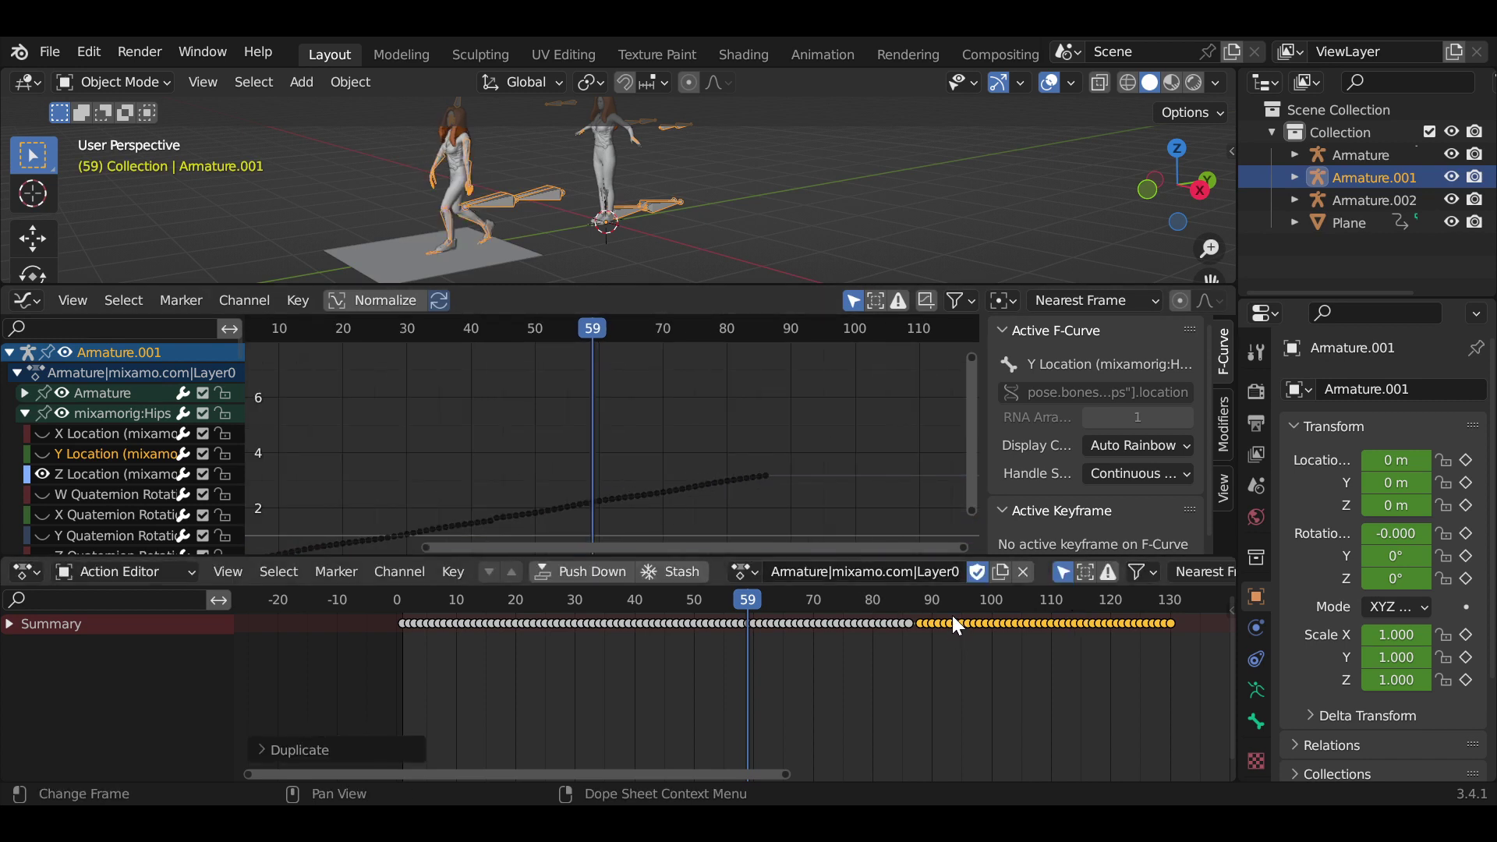
click(921, 602)
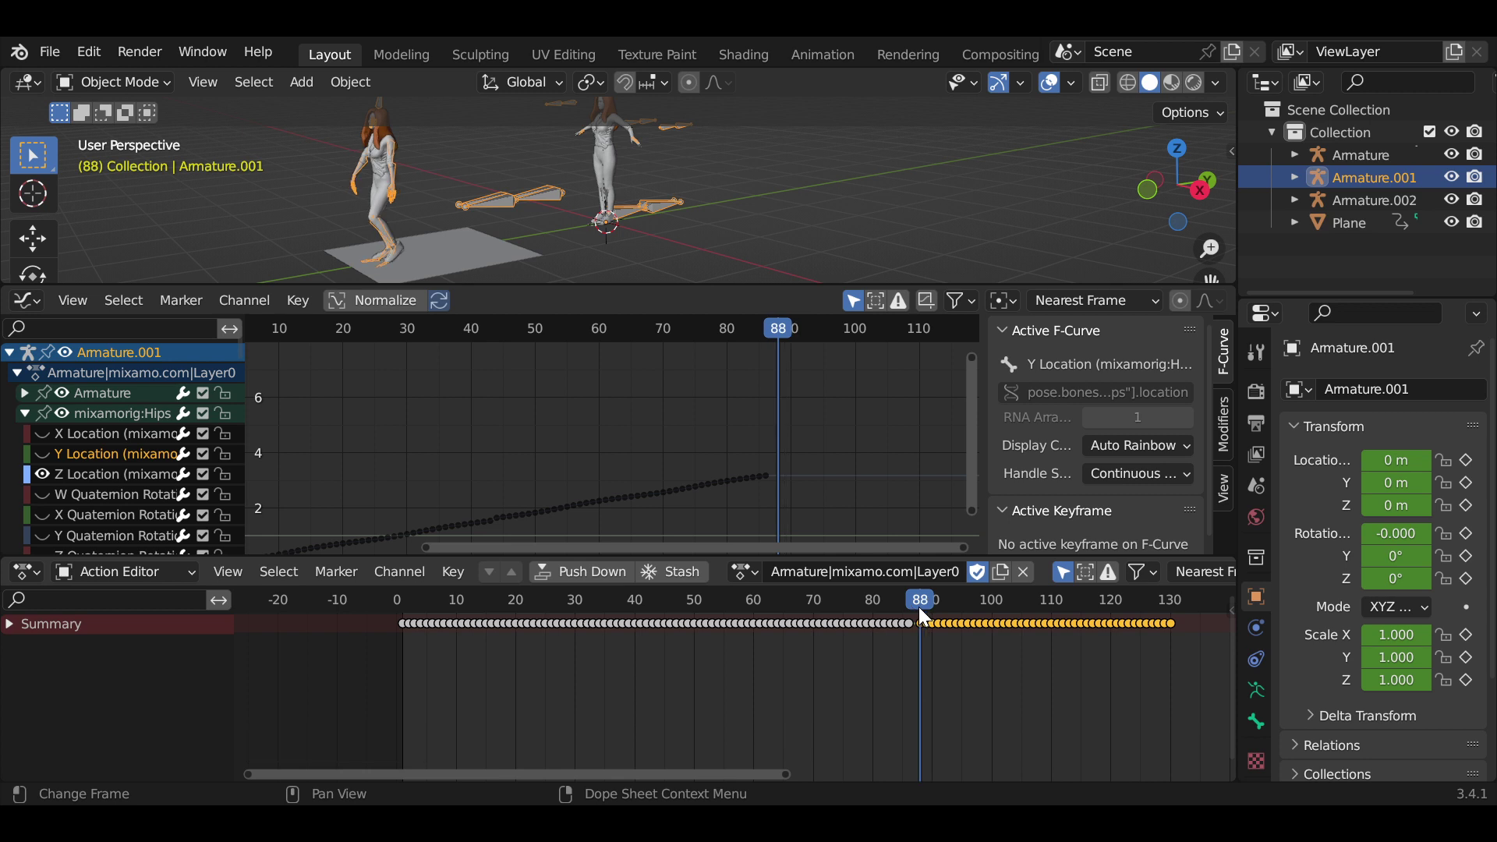
scroll(831, 432, up, 1)
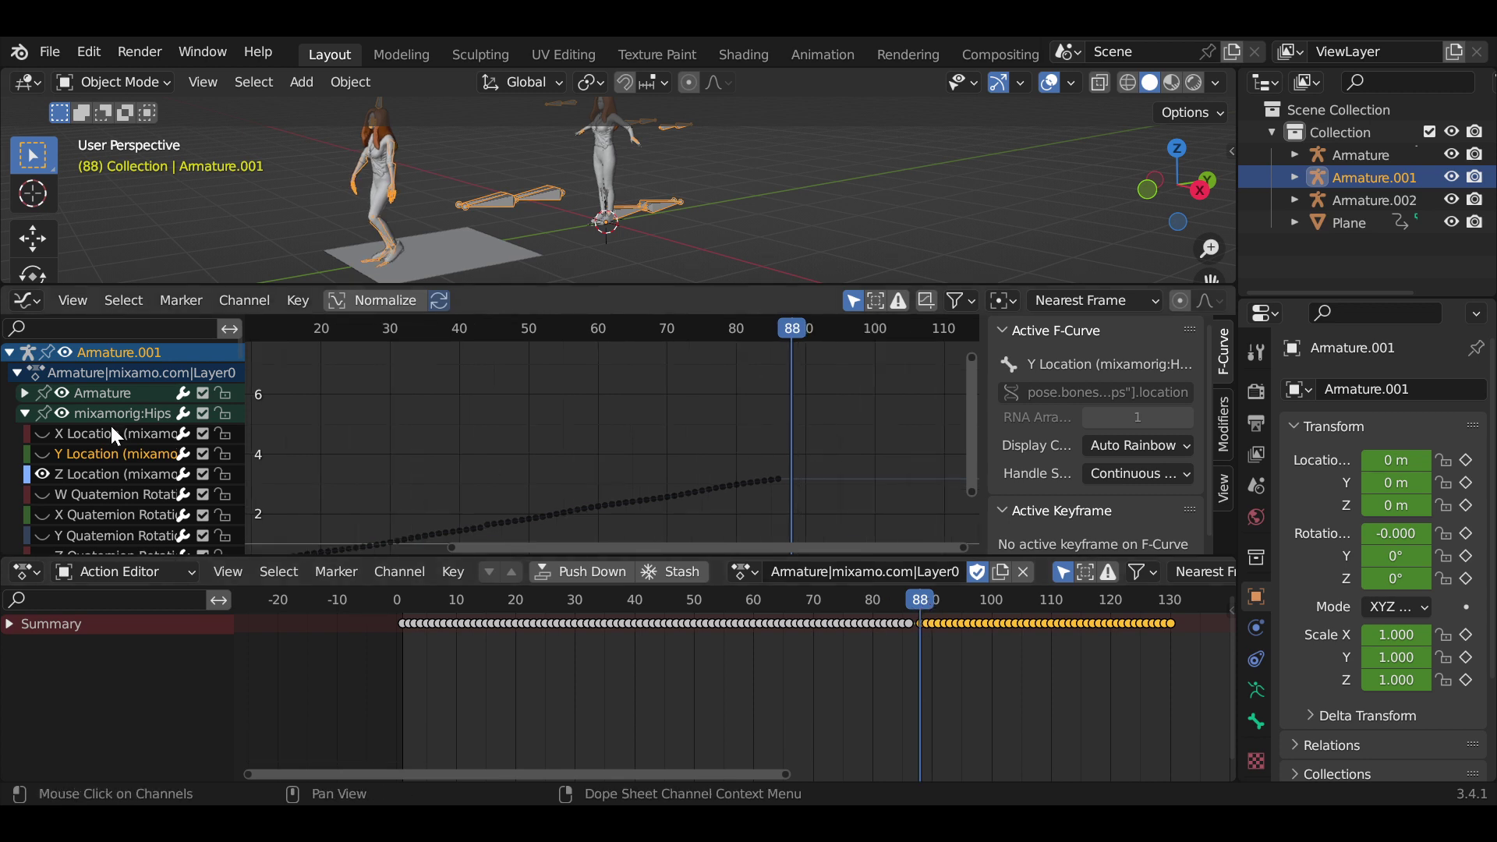
click(68, 359)
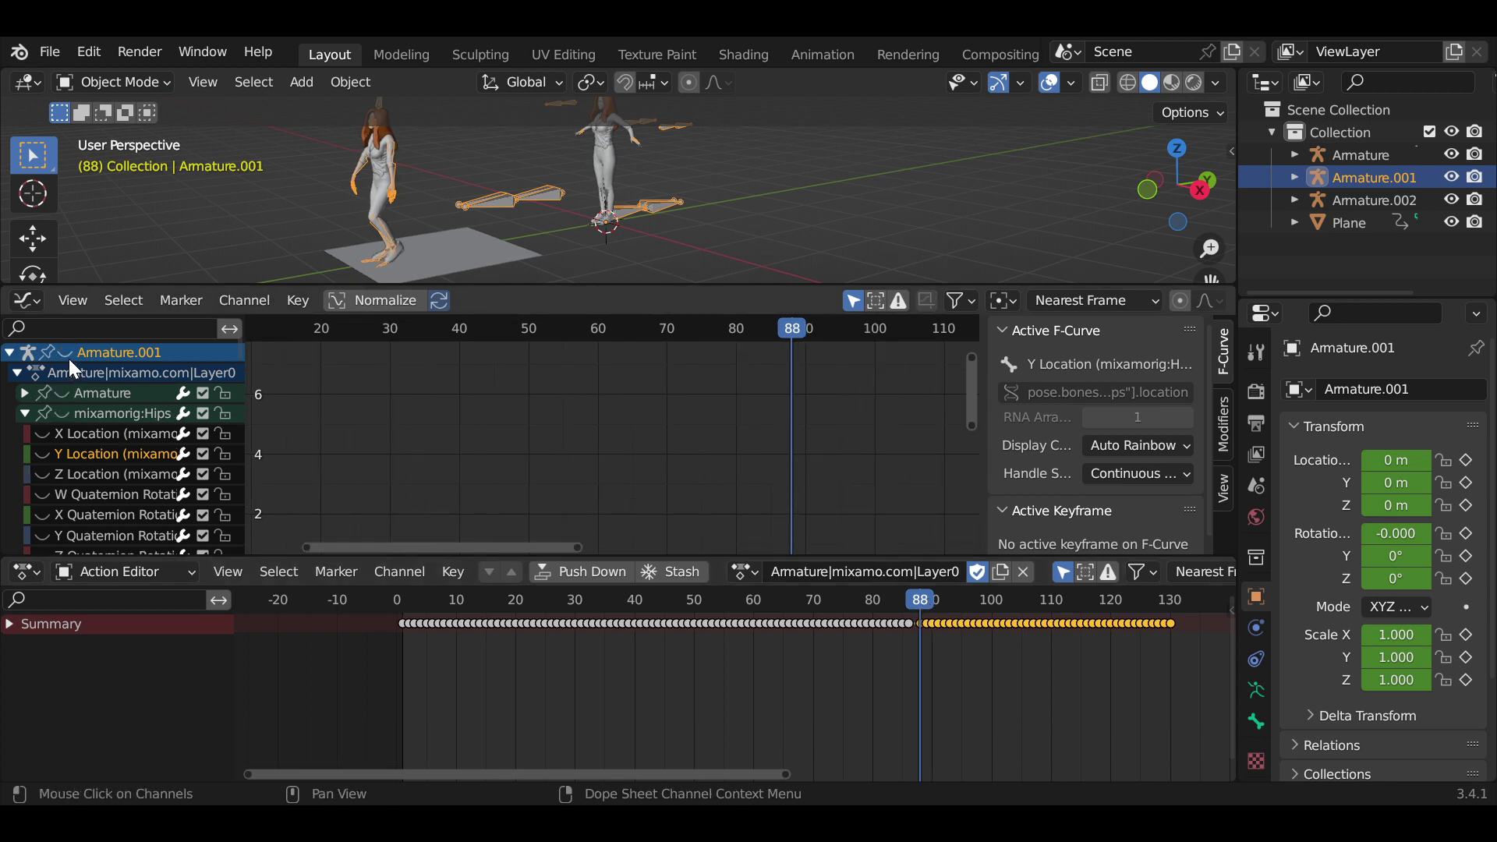
key(Home)
middle_drag(590, 470, 718, 433)
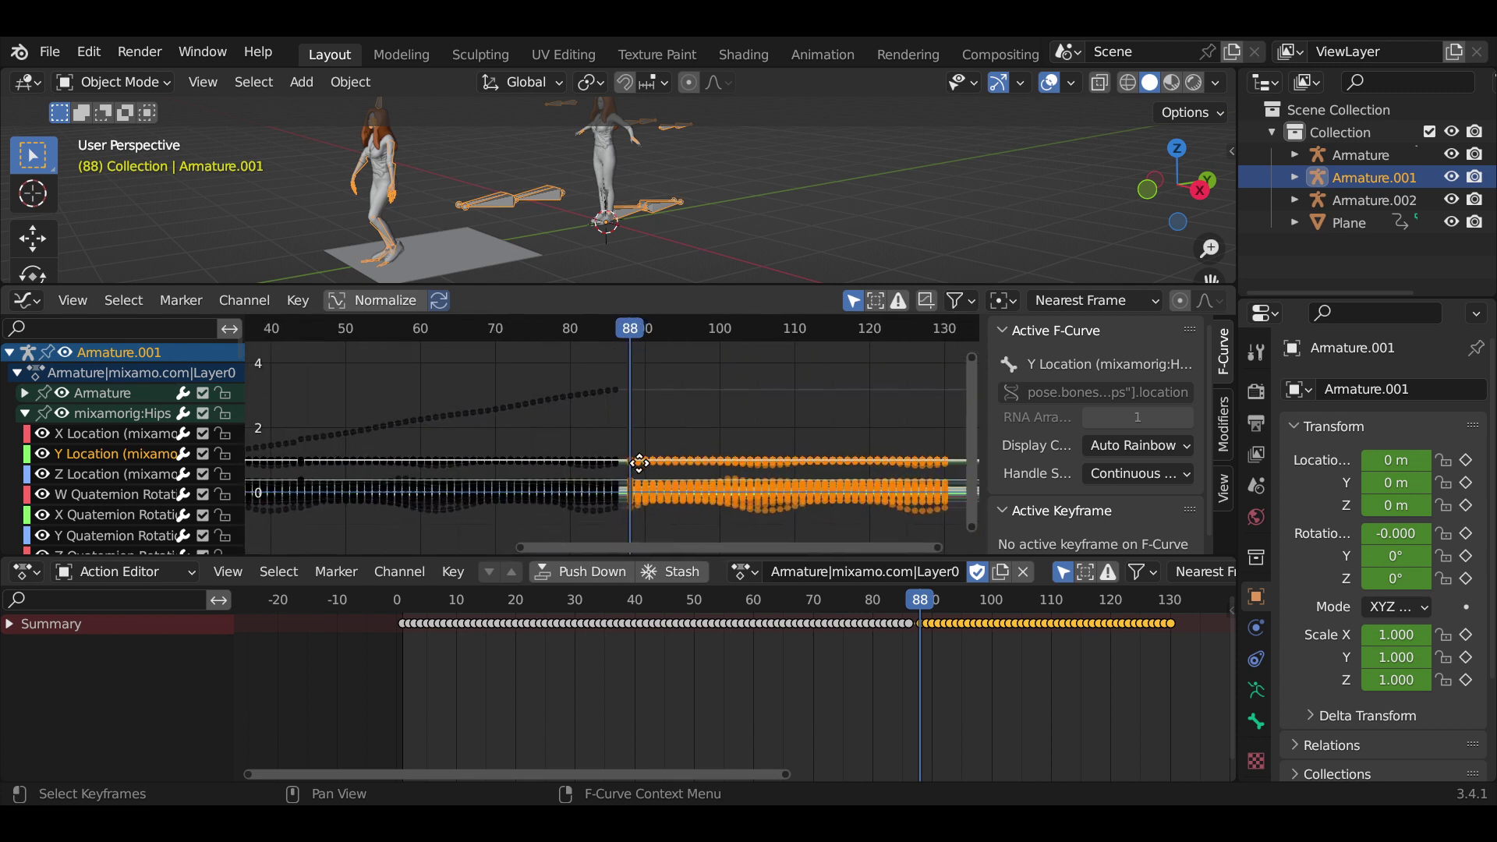
middle_drag(718, 434, 592, 456)
Hide all rig curves and show just the Z Location curve
click(64, 359)
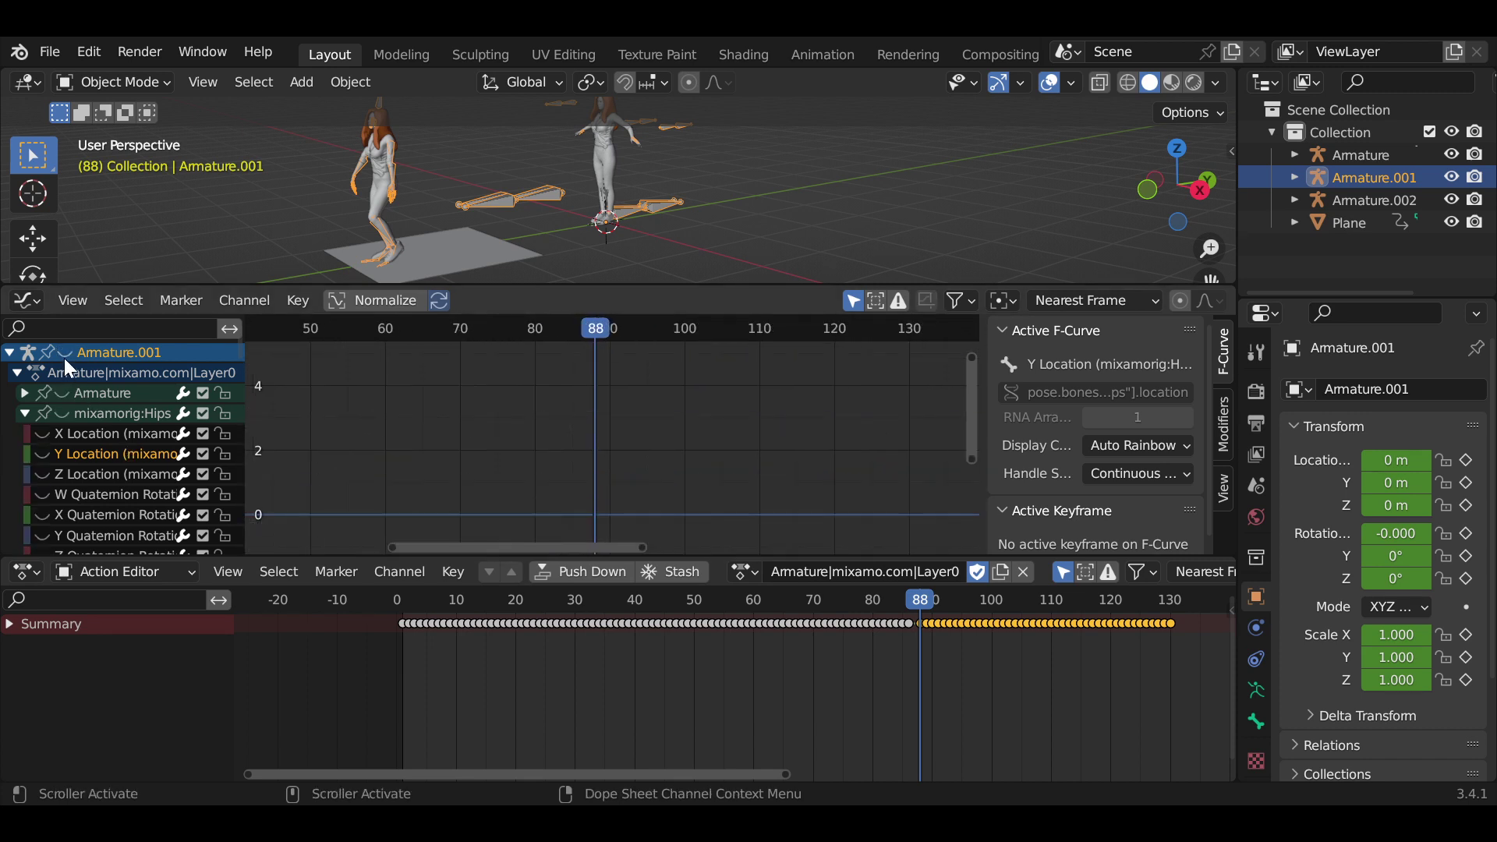
click(45, 477)
scroll(624, 410, down, 3)
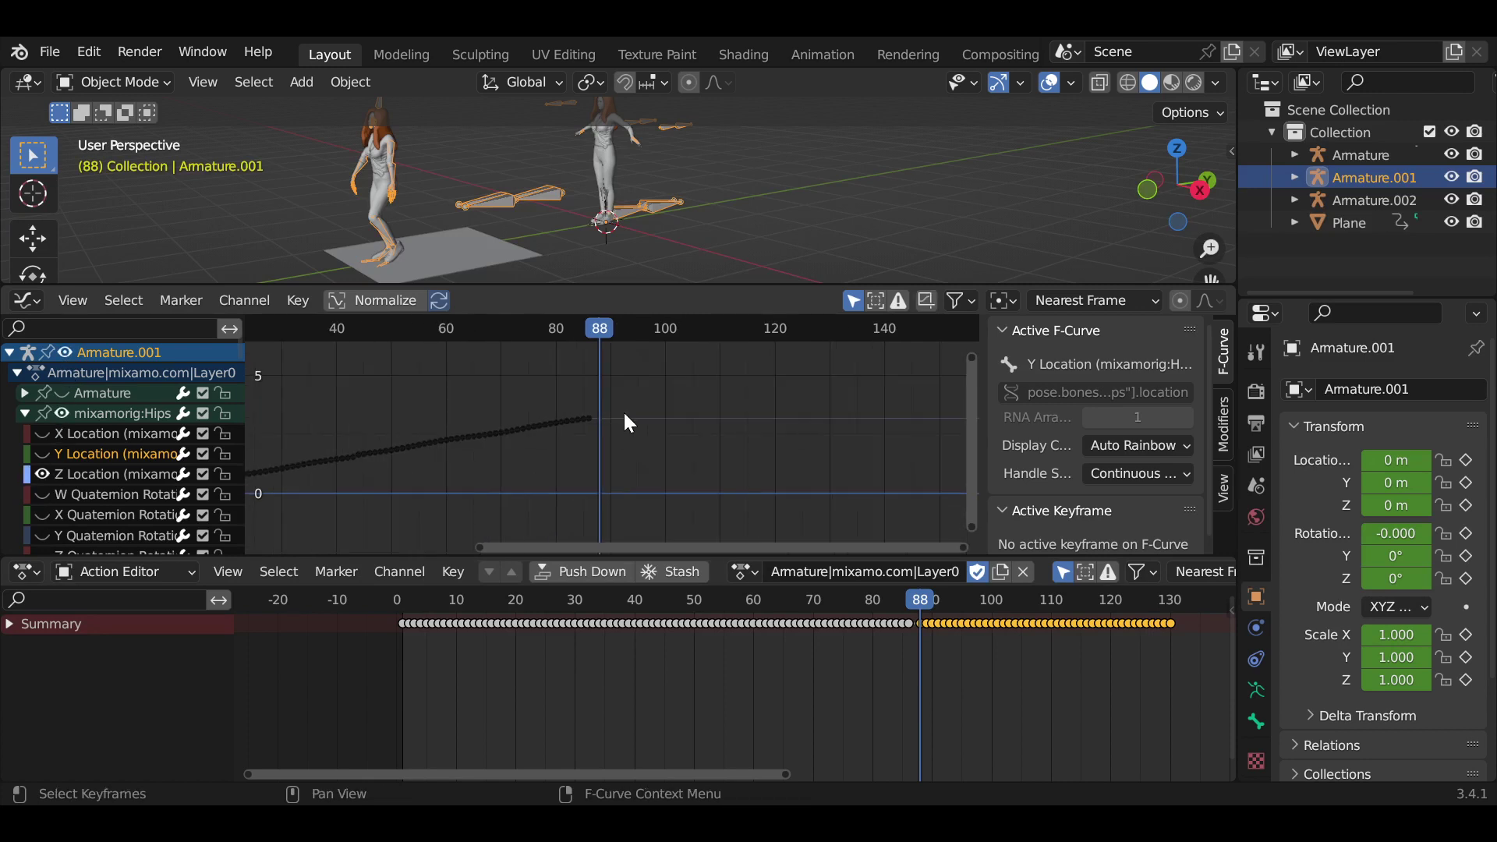
scroll(630, 414, down, 2)
scroll(632, 418, down, 1)
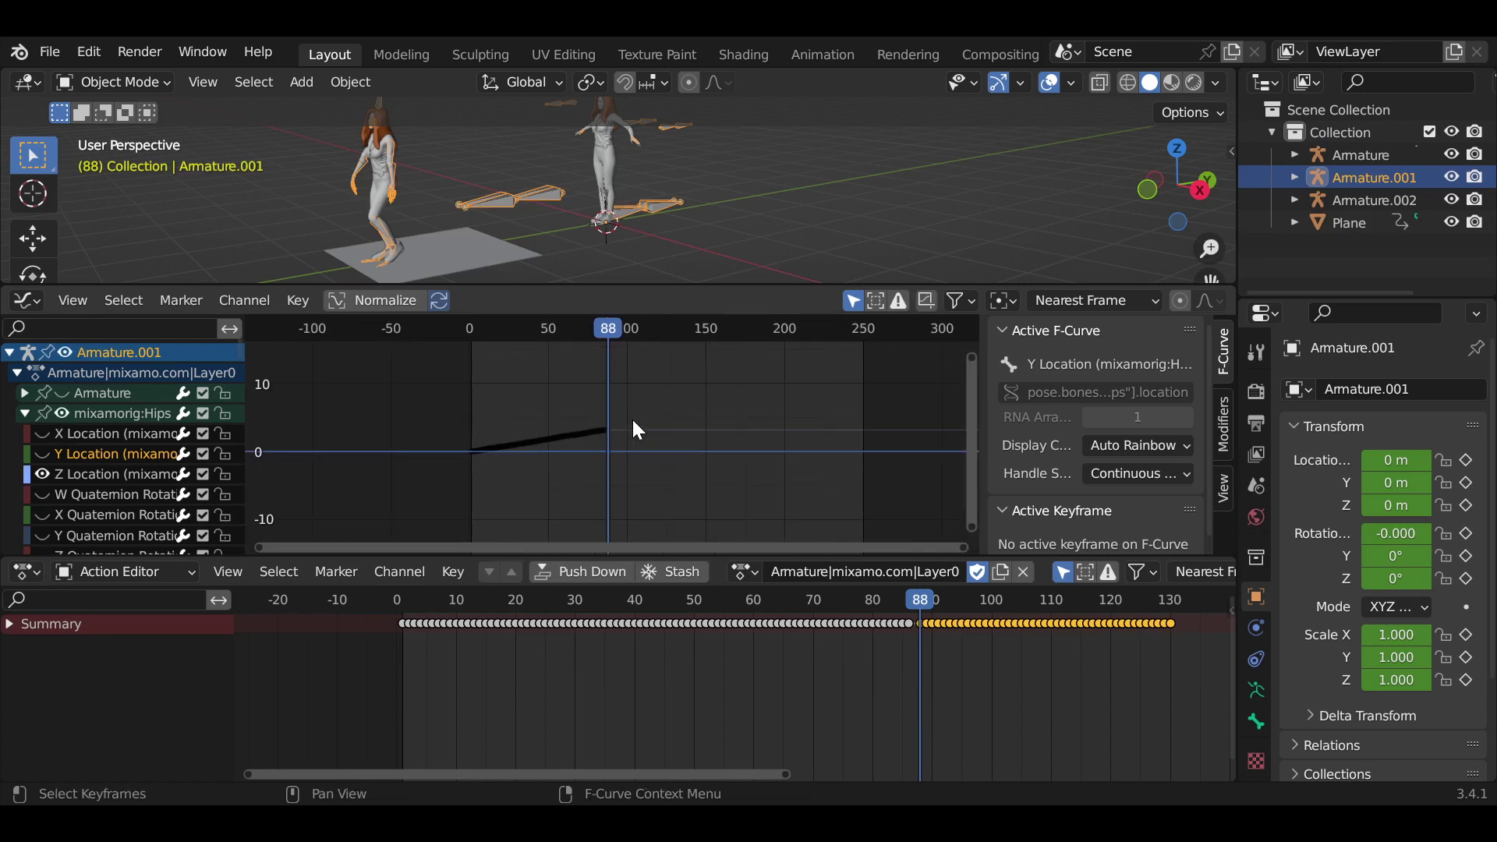
scroll(633, 422, down, 2)
scroll(633, 422, down, 2)
scroll(634, 422, down, 2)
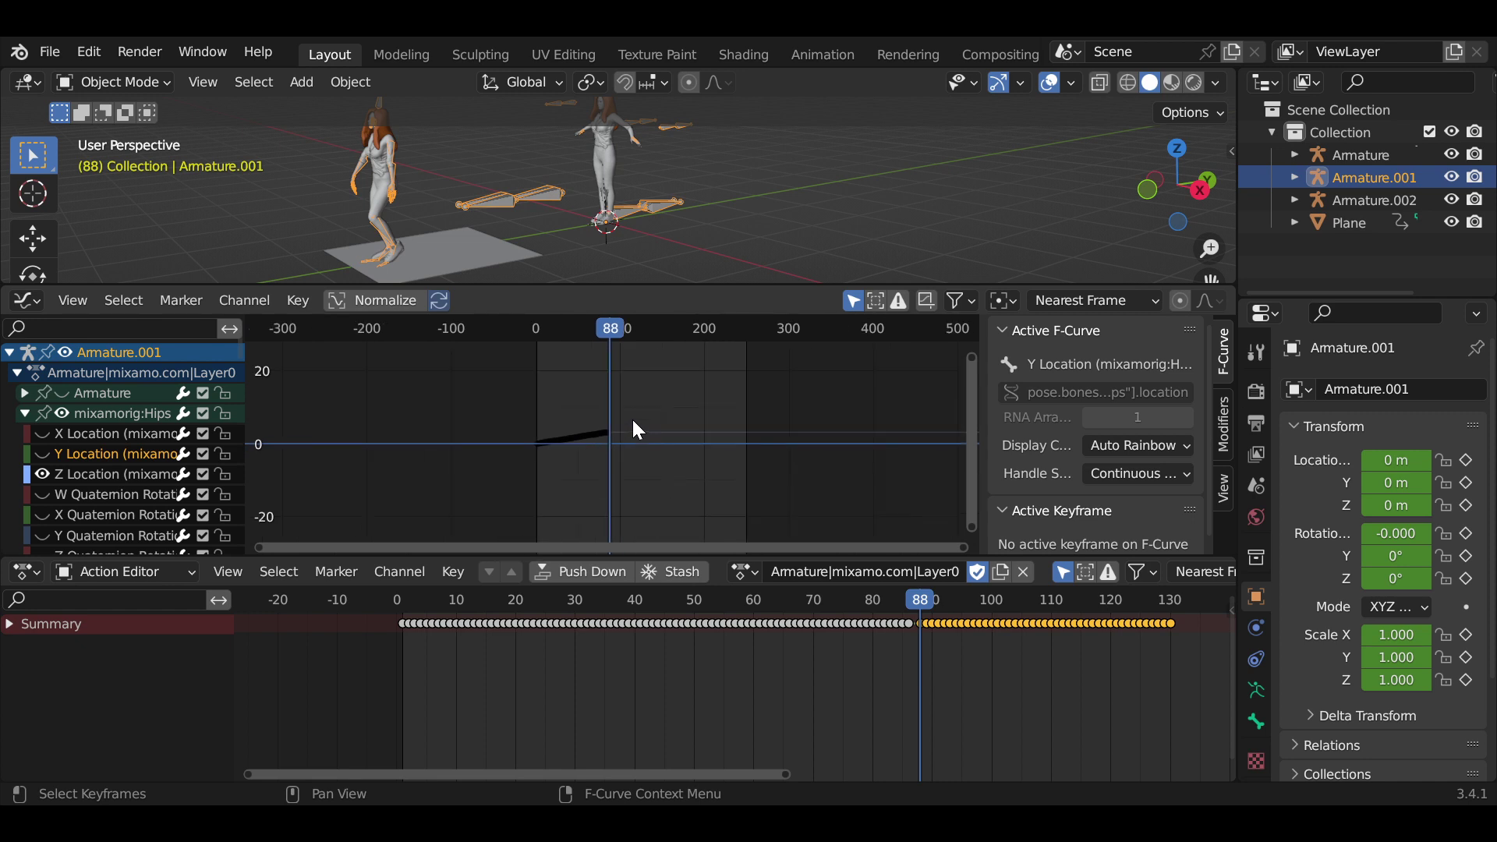
scroll(634, 420, up, 4)
scroll(632, 418, up, 2)
scroll(631, 418, up, 1)
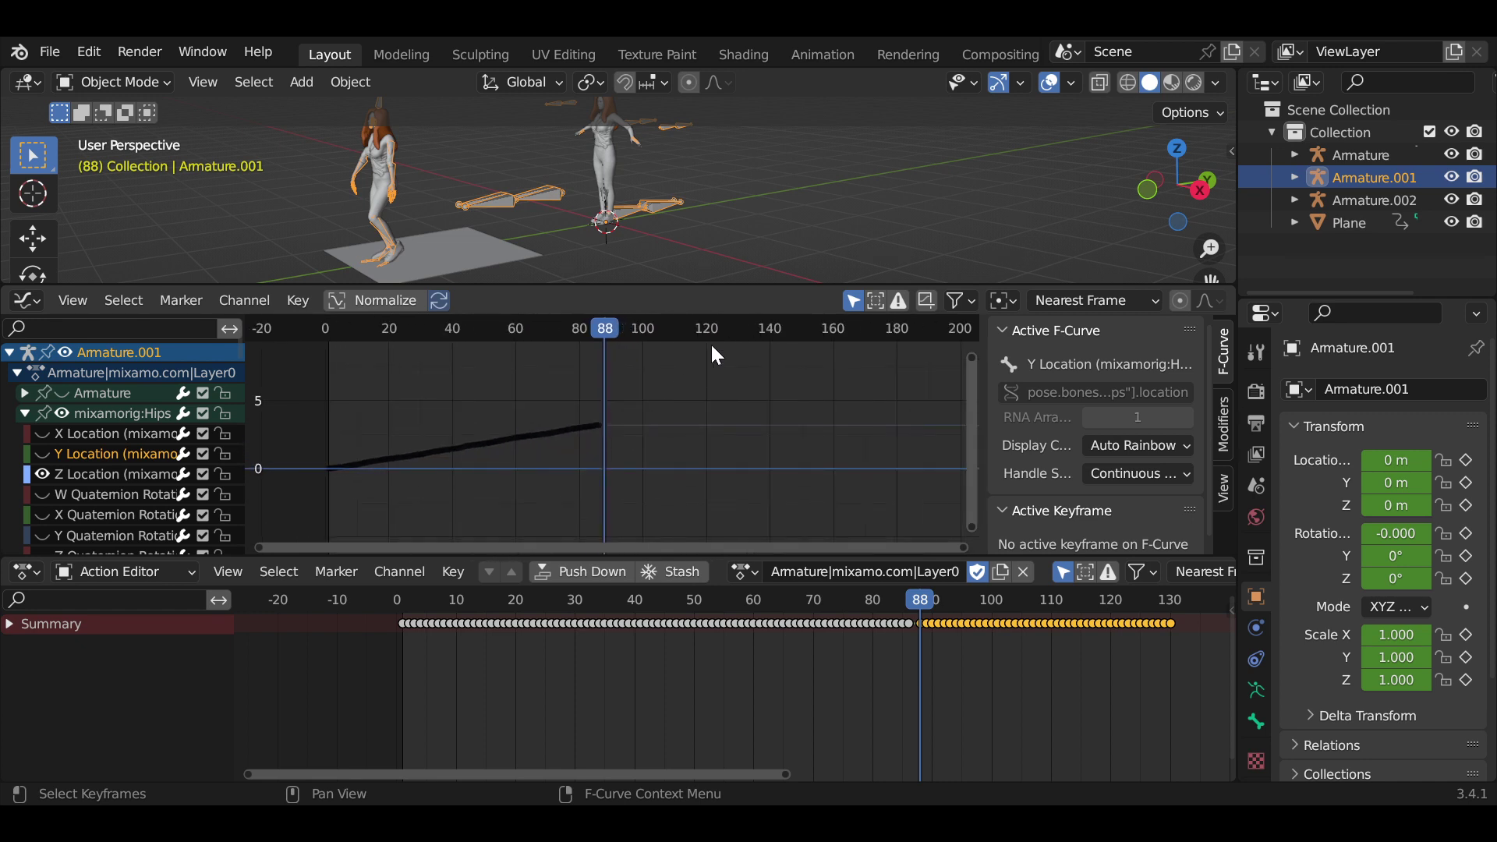
Toggle the hip bone's curves off, leaving only the hips' Z Location visible
click(63, 410)
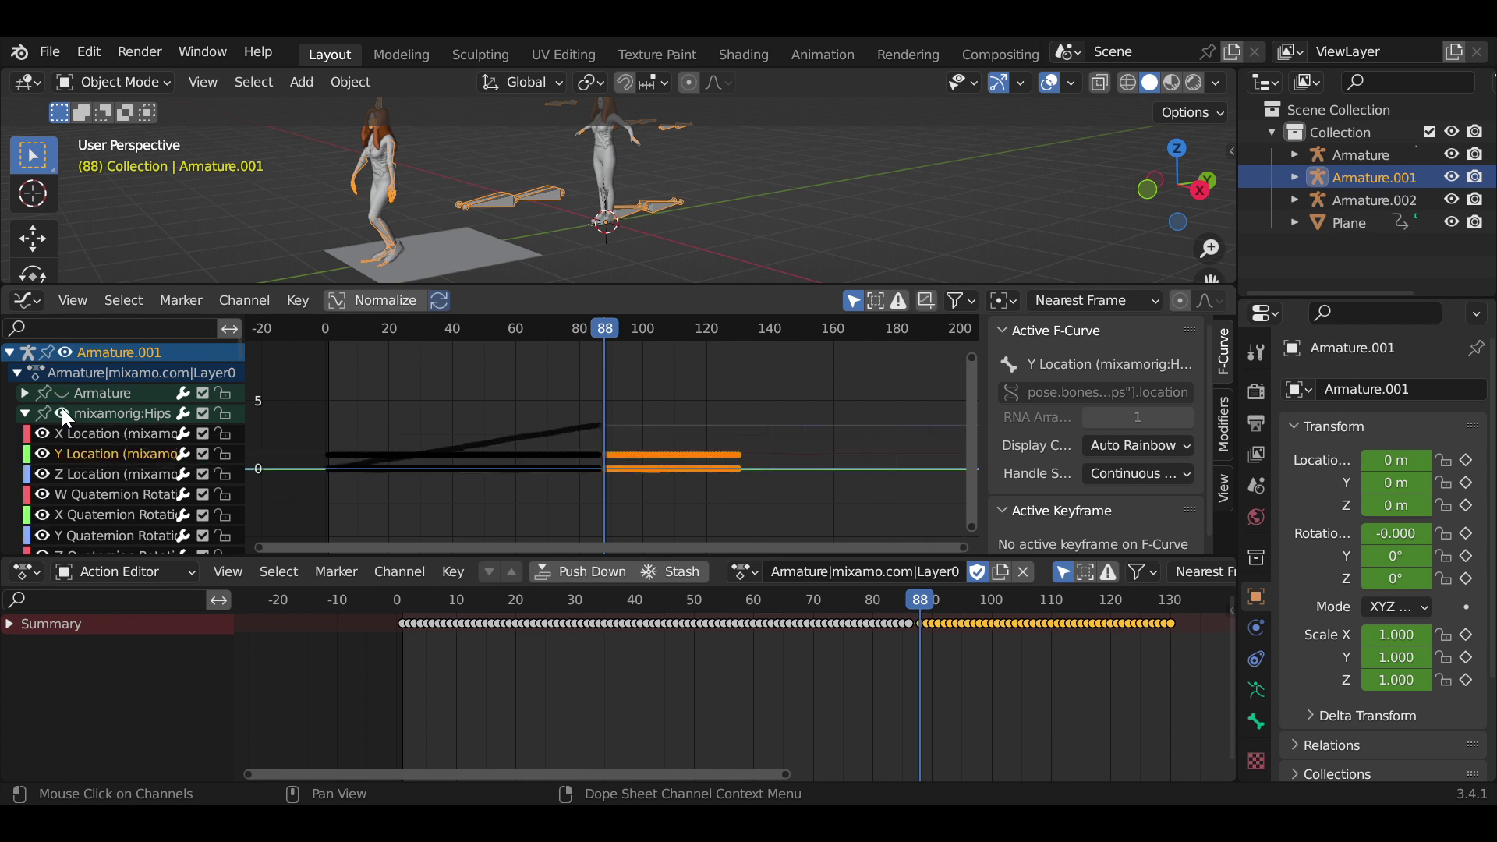
scroll(779, 511, up, 2)
scroll(774, 437, up, 1)
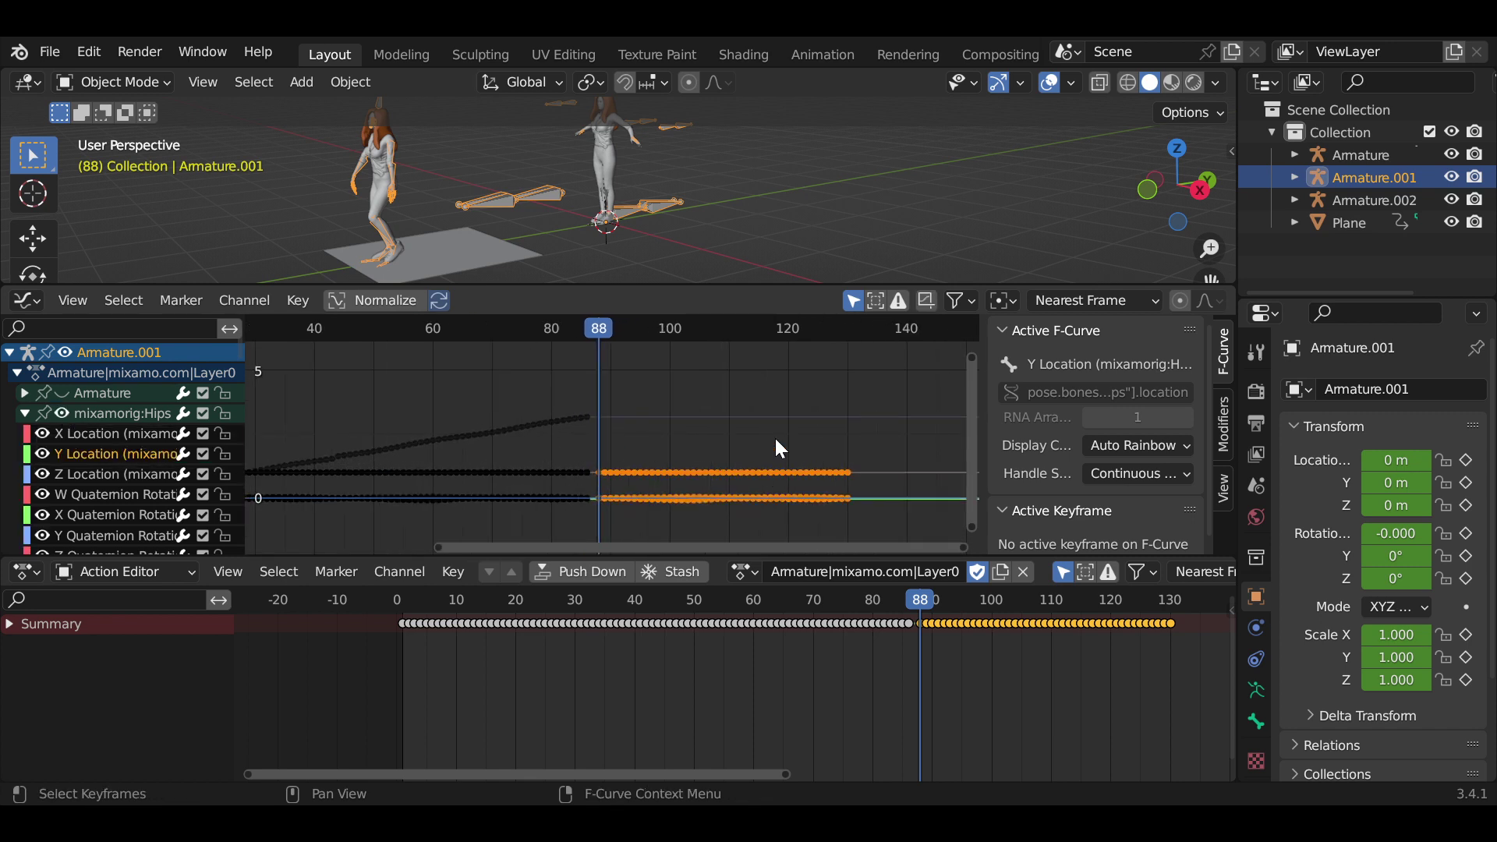
scroll(775, 437, up, 1)
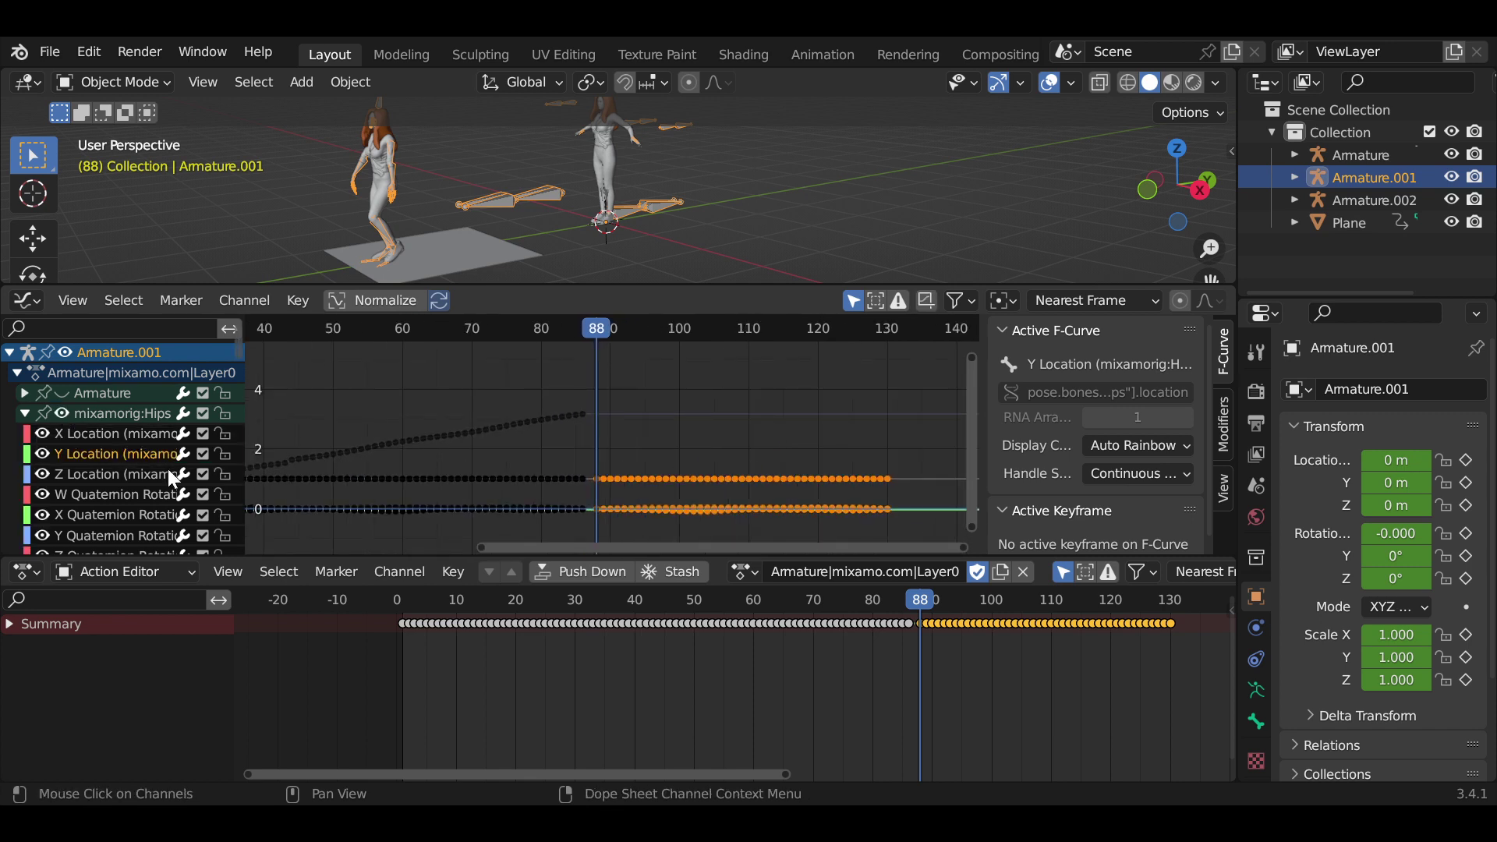
click(55, 407)
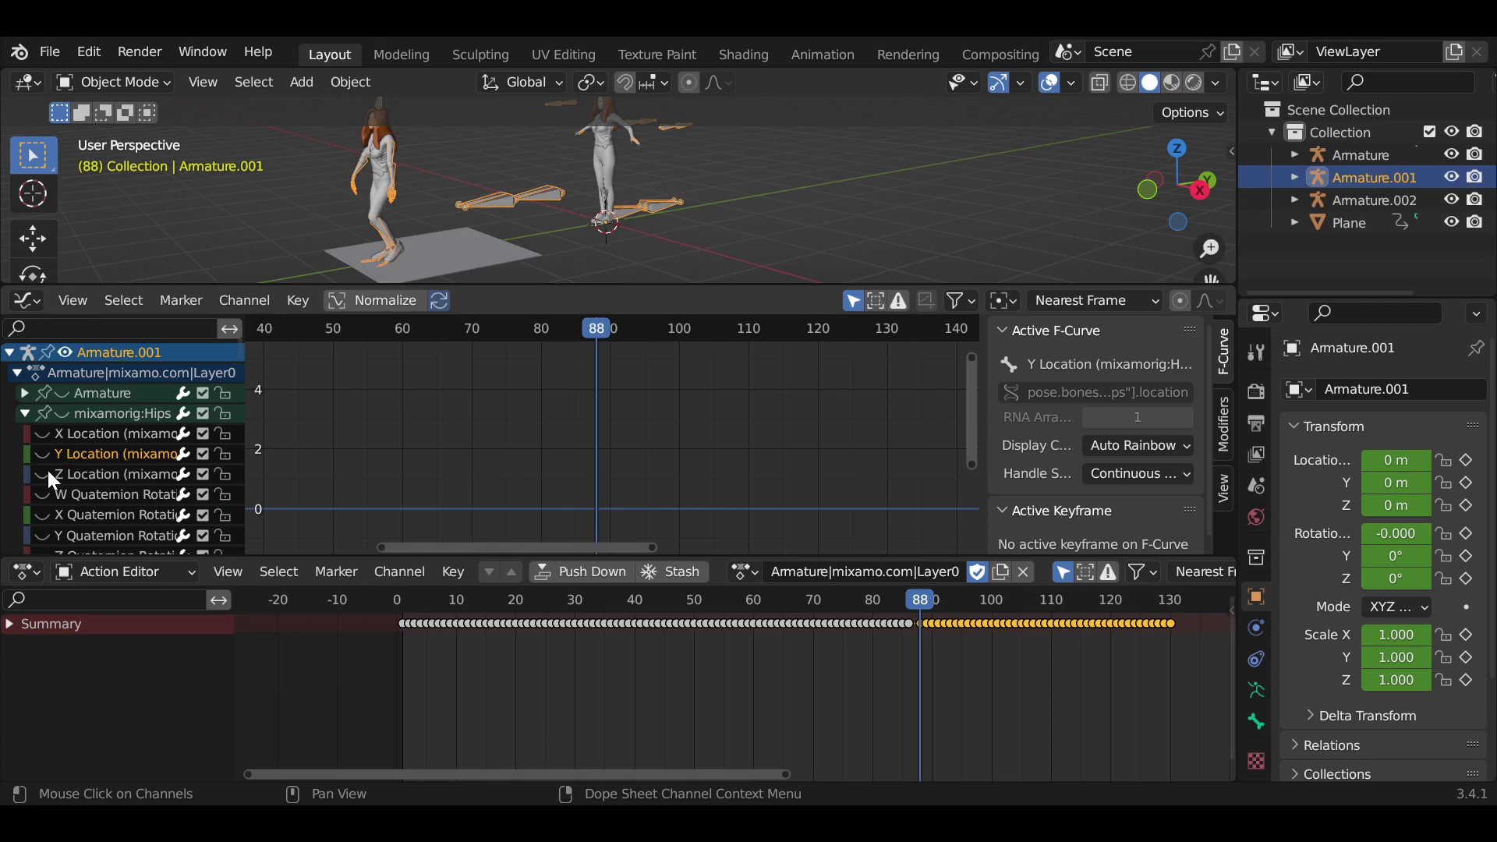
click(48, 470)
scroll(630, 442, down, 1)
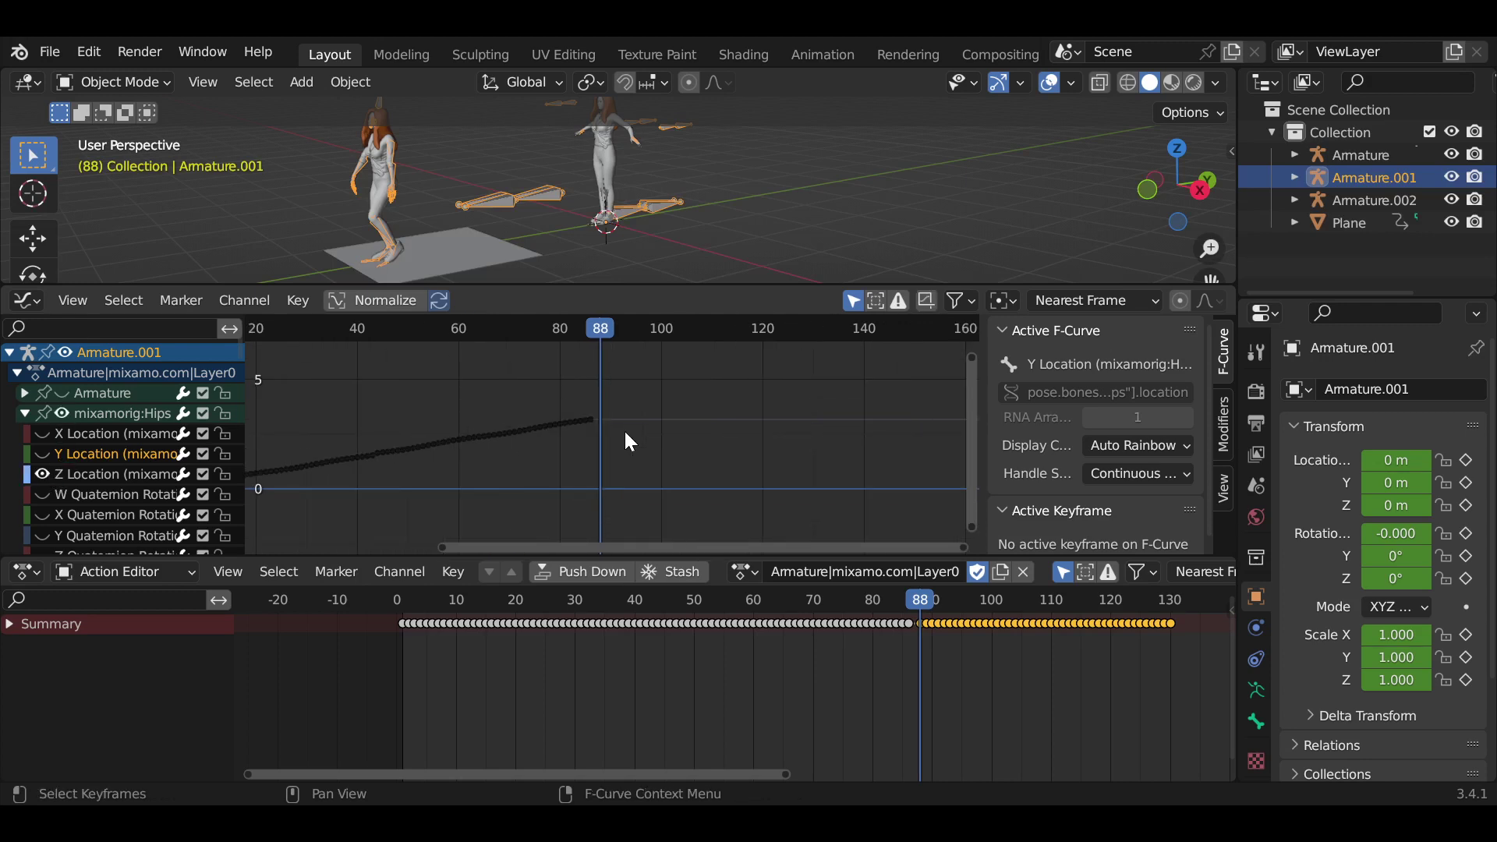
scroll(624, 442, down, 3)
Box-select the Z Location keyframes and hide the hip curves
drag(607, 413, 930, 517)
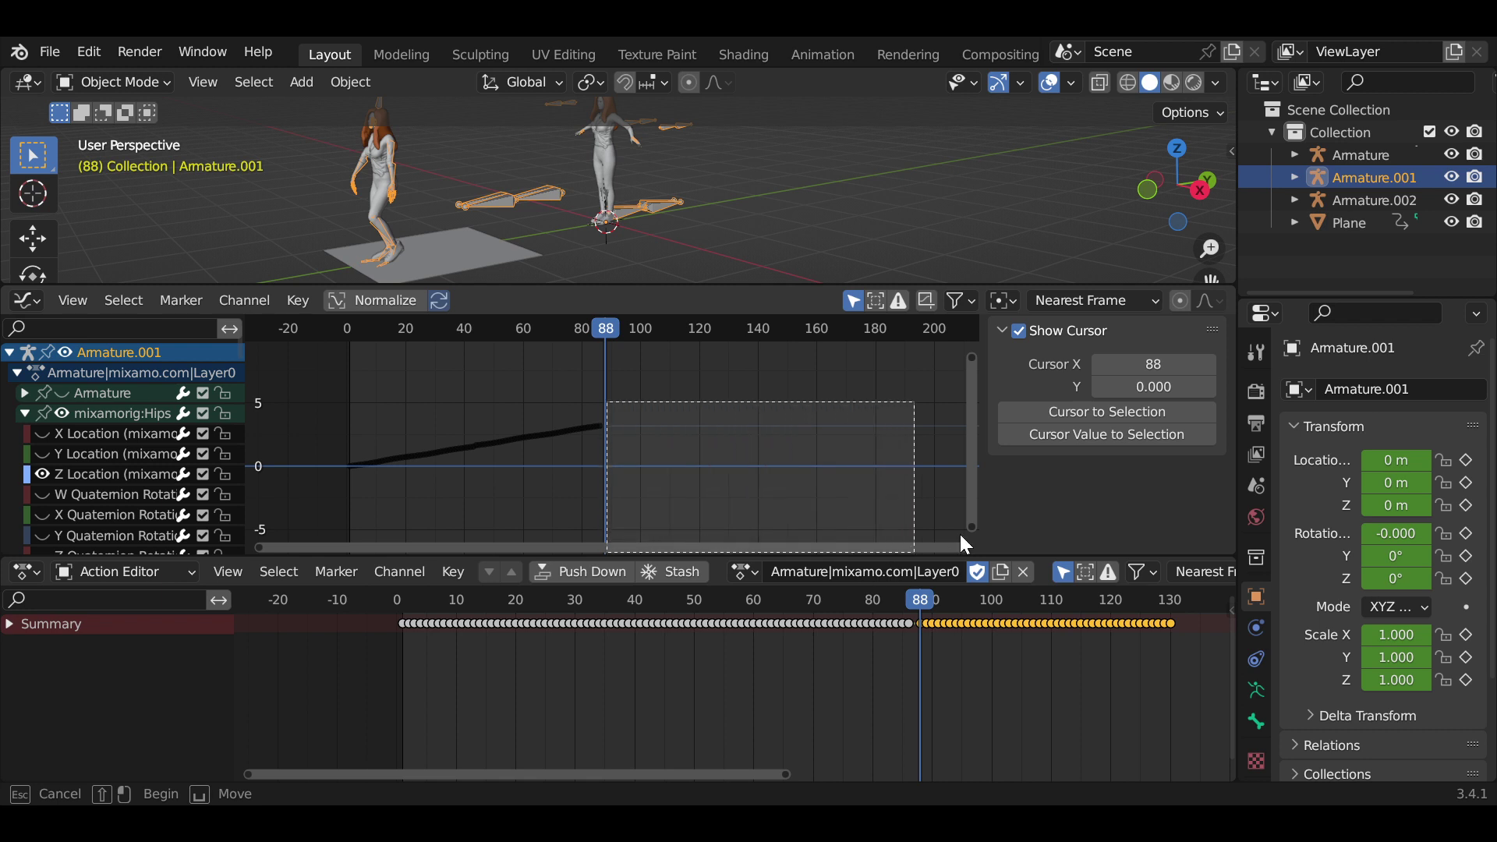
scroll(796, 468, down, 3)
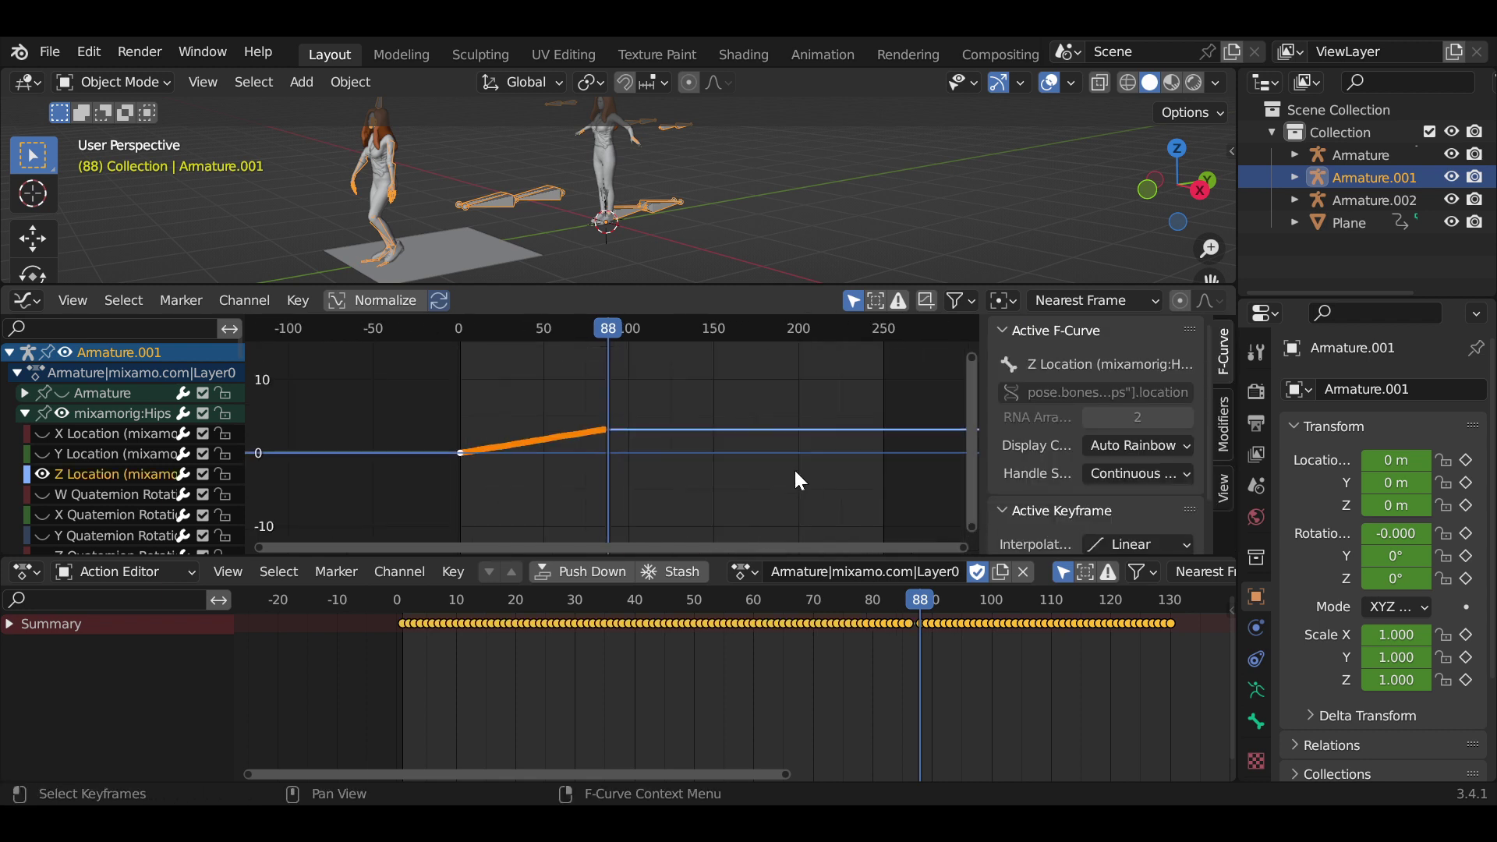
scroll(794, 468, down, 3)
scroll(794, 468, down, 2)
scroll(794, 468, down, 3)
scroll(794, 468, down, 3)
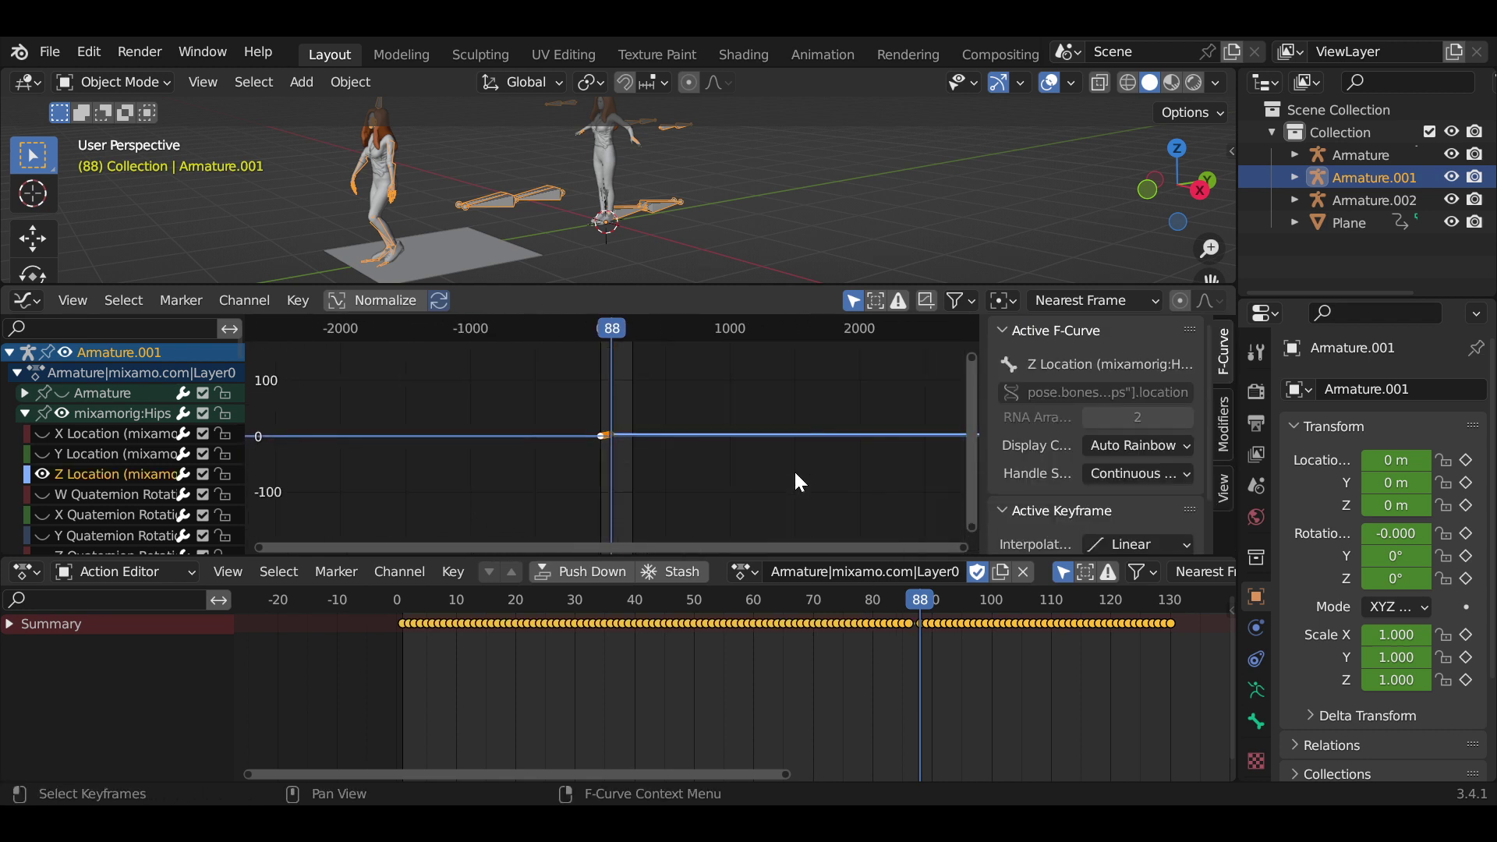
scroll(794, 469, down, 2)
scroll(793, 469, up, 3)
scroll(793, 473, up, 3)
scroll(789, 461, up, 3)
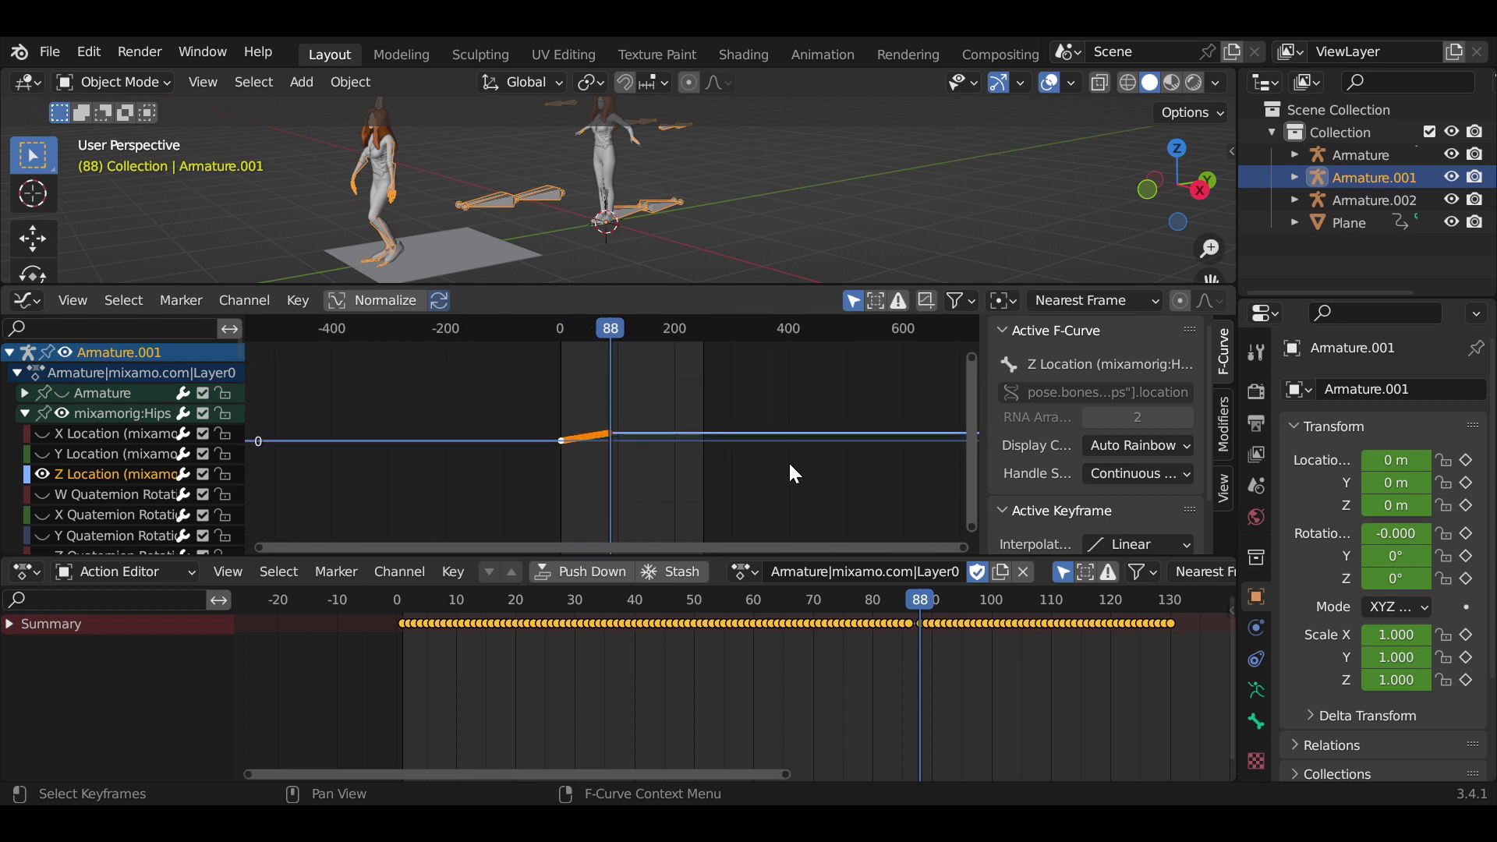
scroll(789, 461, up, 3)
scroll(789, 461, up, 3)
scroll(798, 483, up, 1)
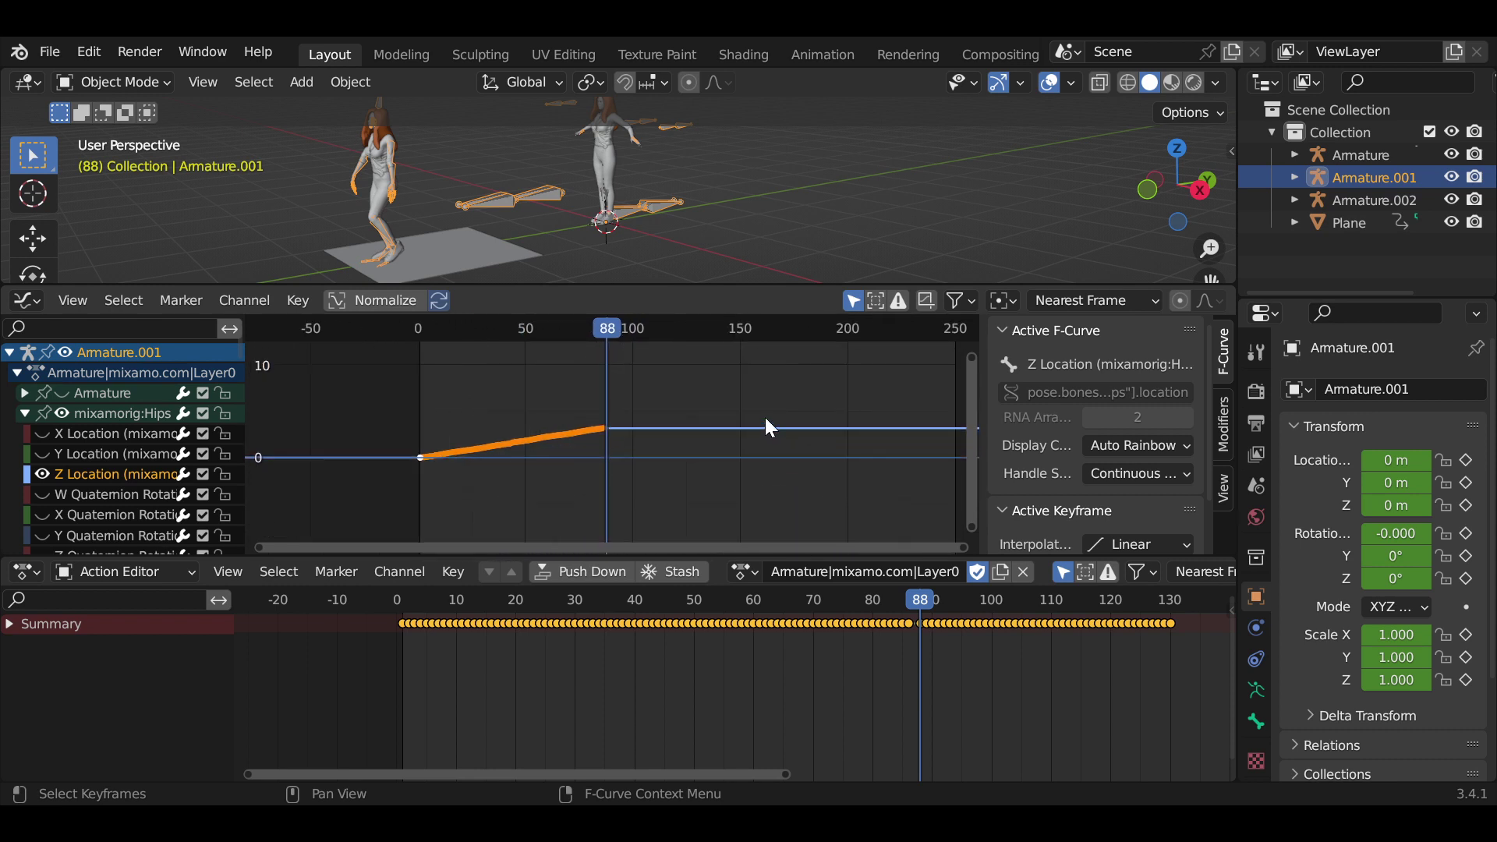
click(60, 411)
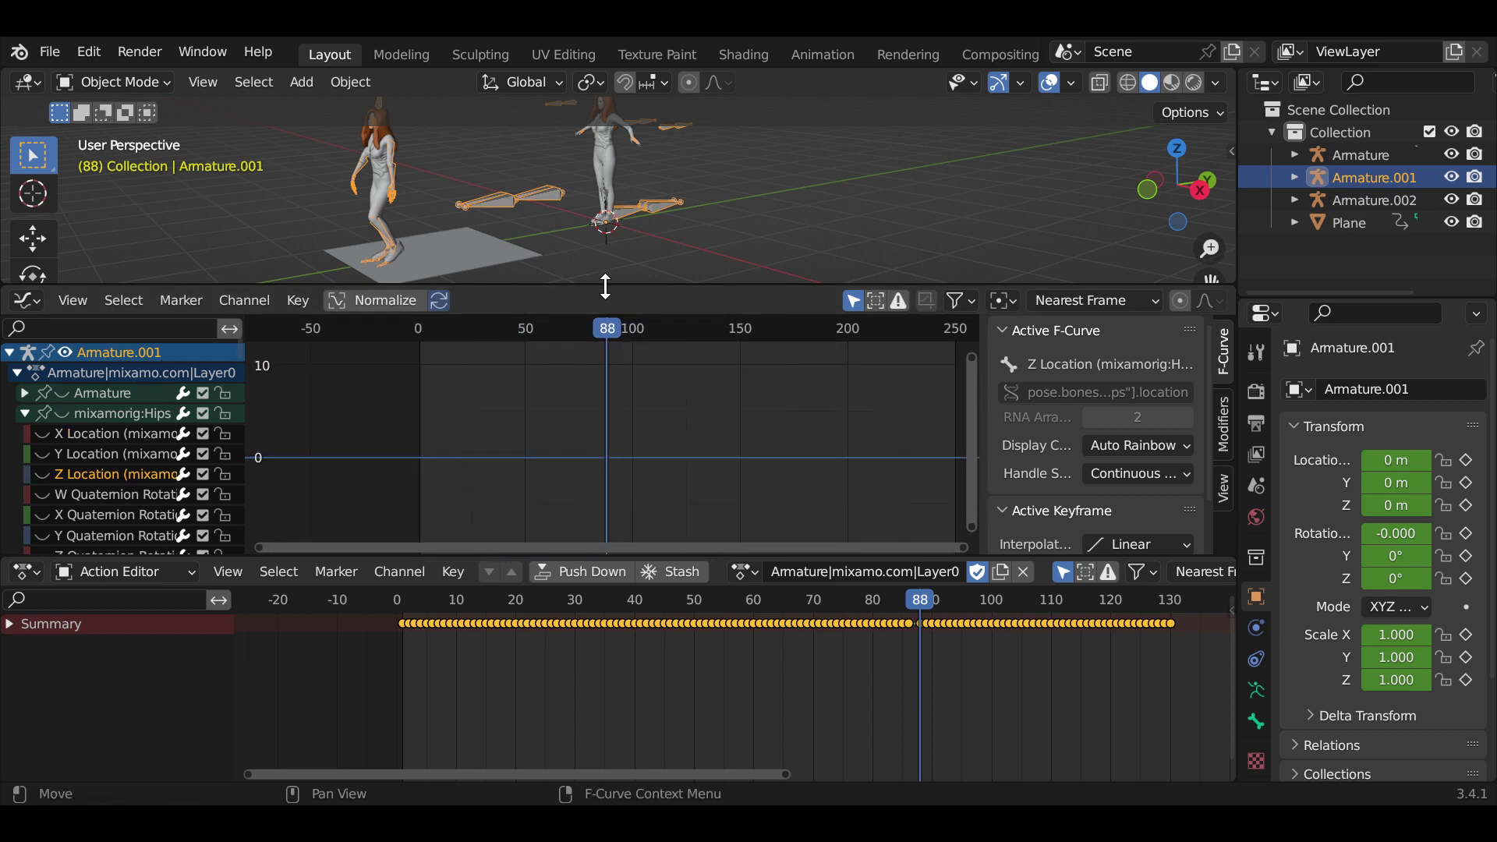
Preview the motion from frame 85 to 200, then show every Armature.001 curve at frame 86
drag(610, 320, 700, 325)
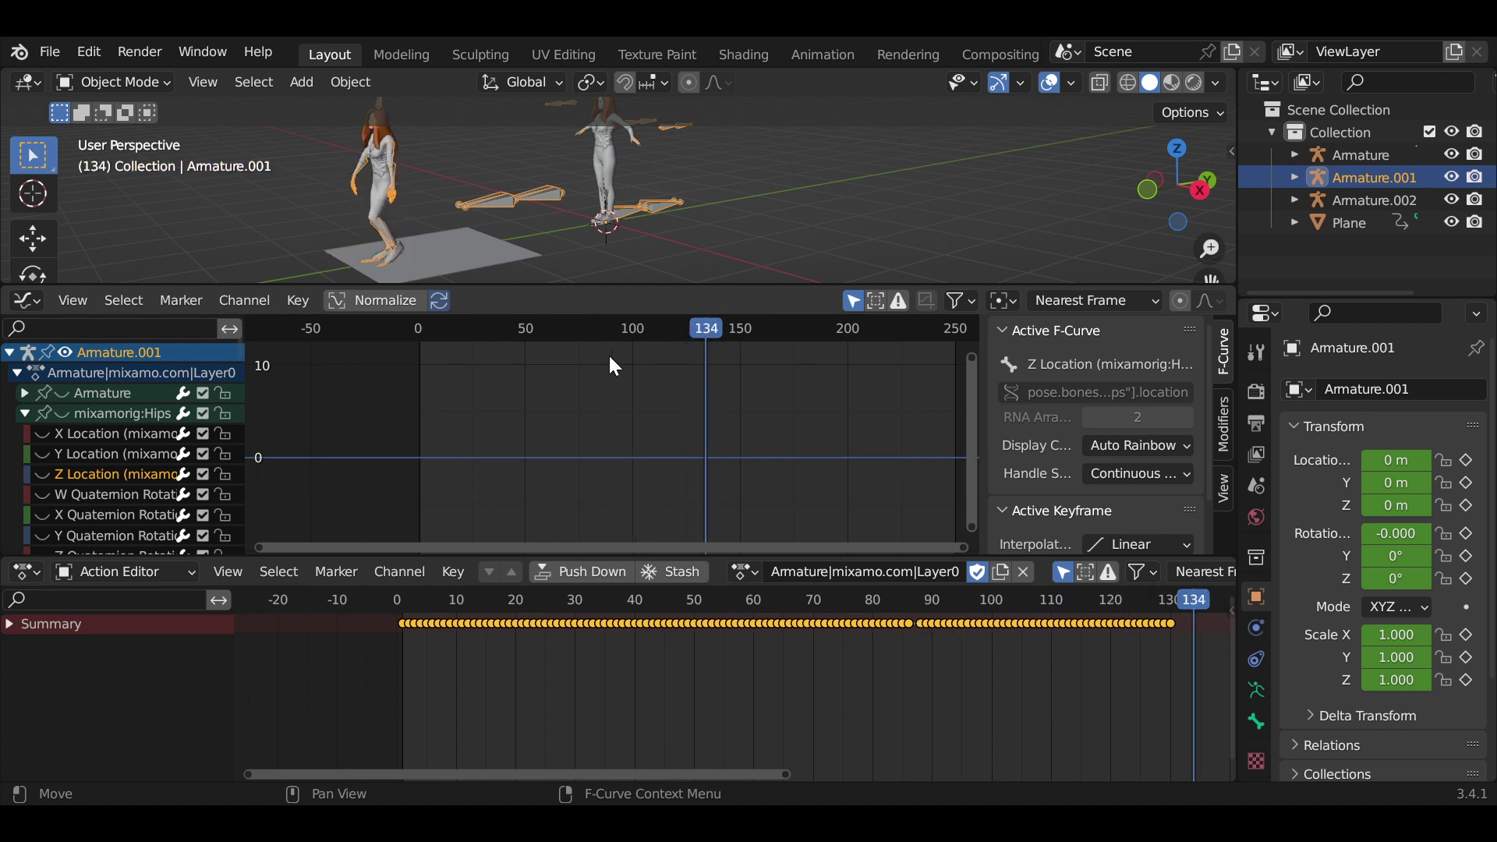
drag(699, 321, 601, 357)
mouse_move(504, 408)
mouse_down()
mouse_move(861, 442)
mouse_move(854, 429)
mouse_up()
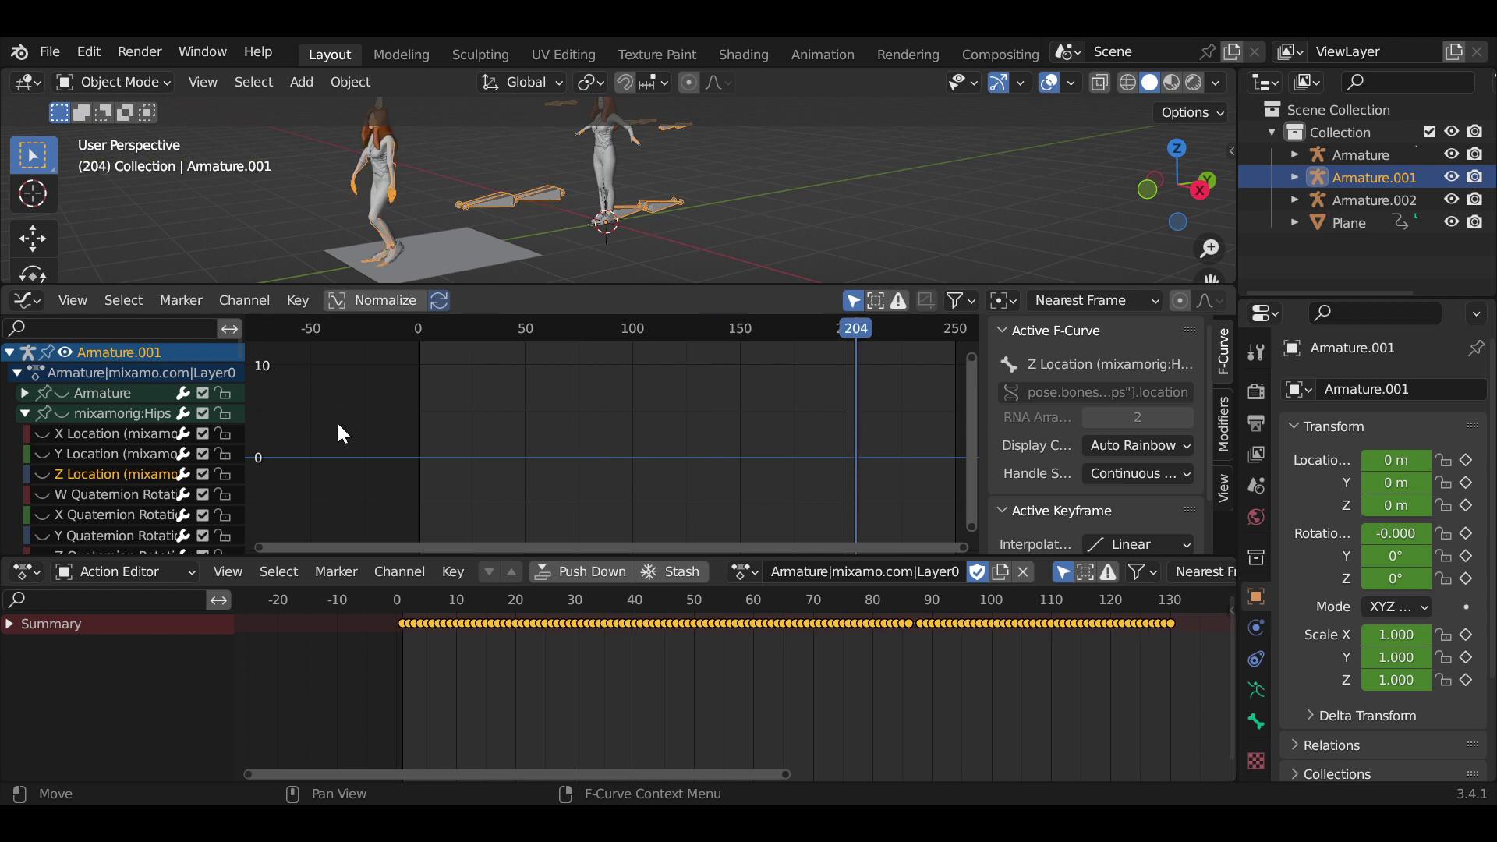
click(72, 355)
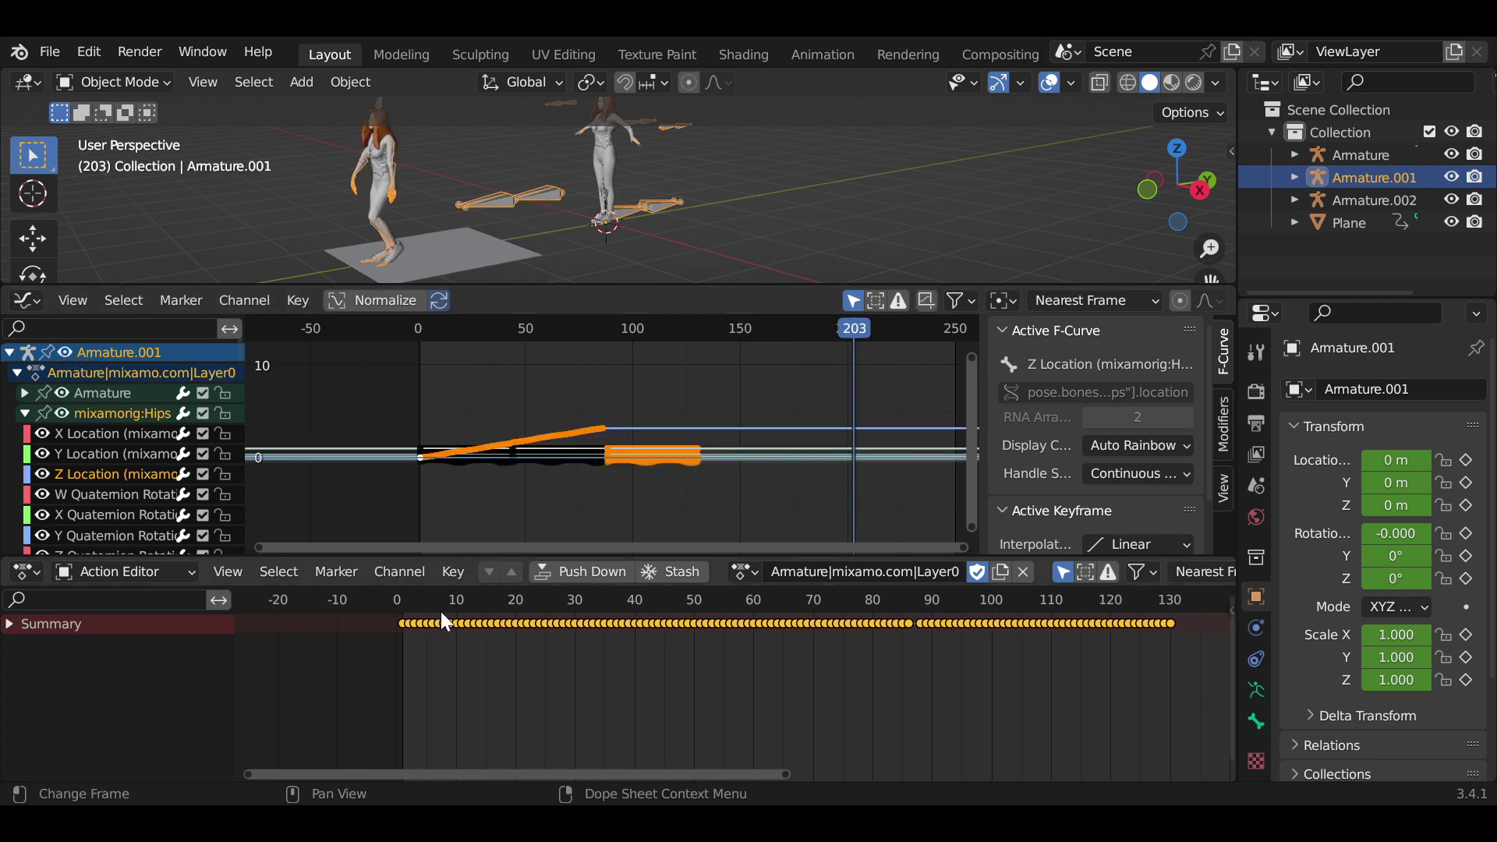
click(603, 320)
scroll(611, 377, up, 5)
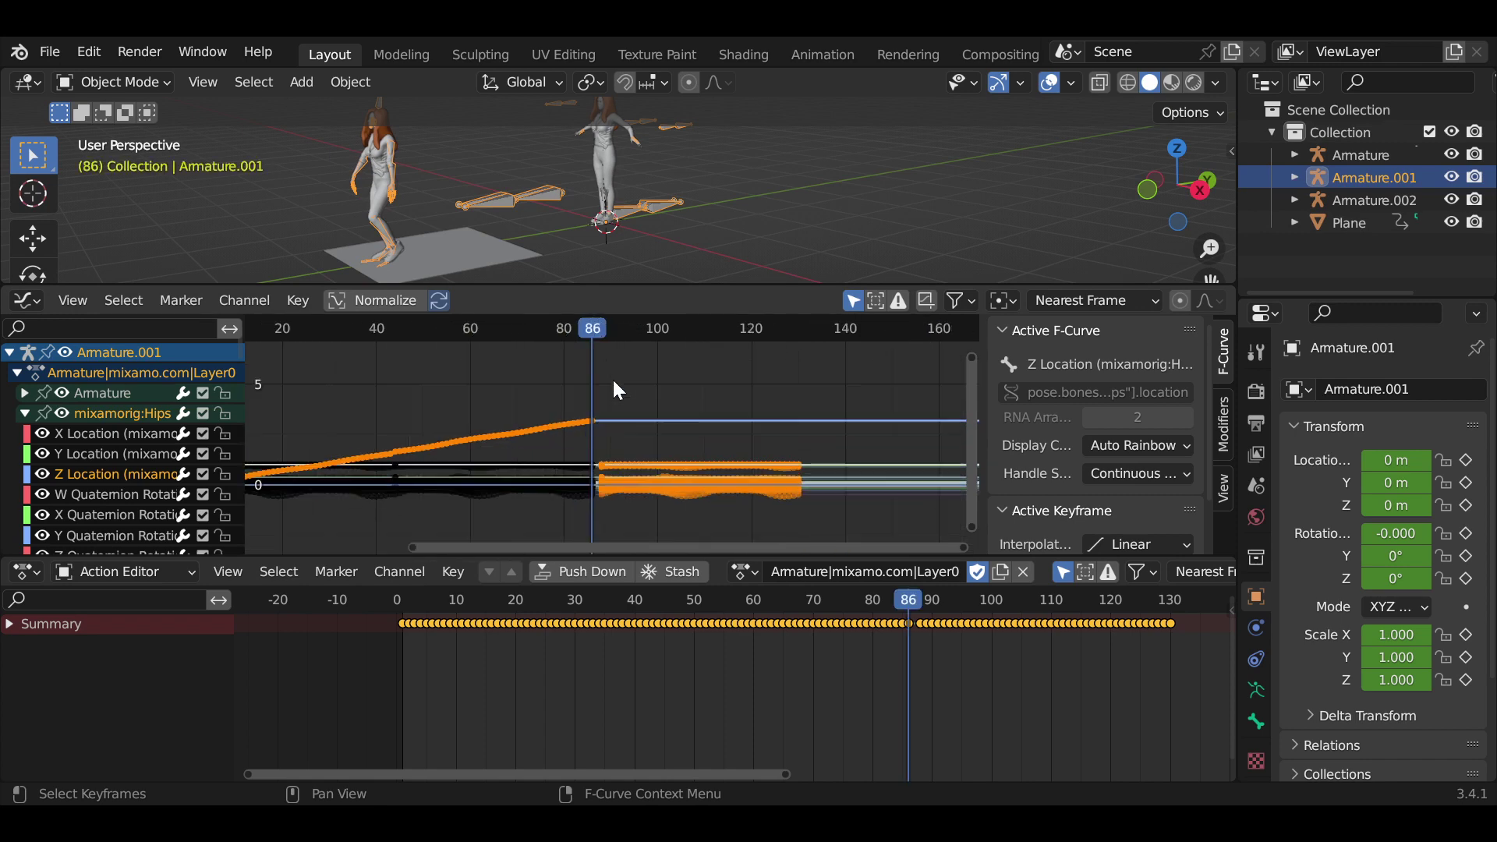
scroll(614, 381, up, 2)
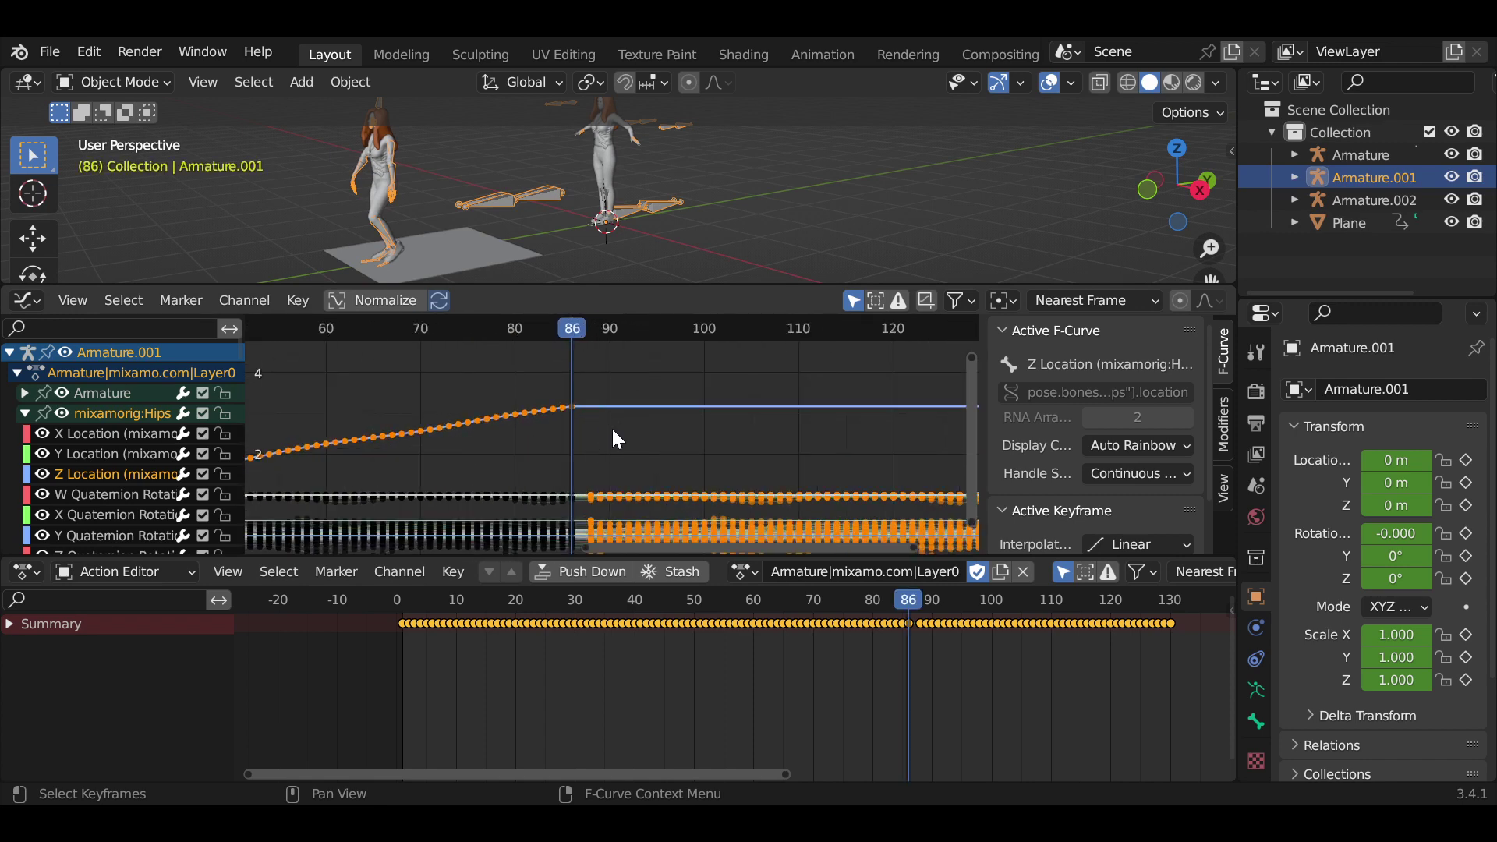
Deselect all keyframes and return to frame 35
click(587, 398)
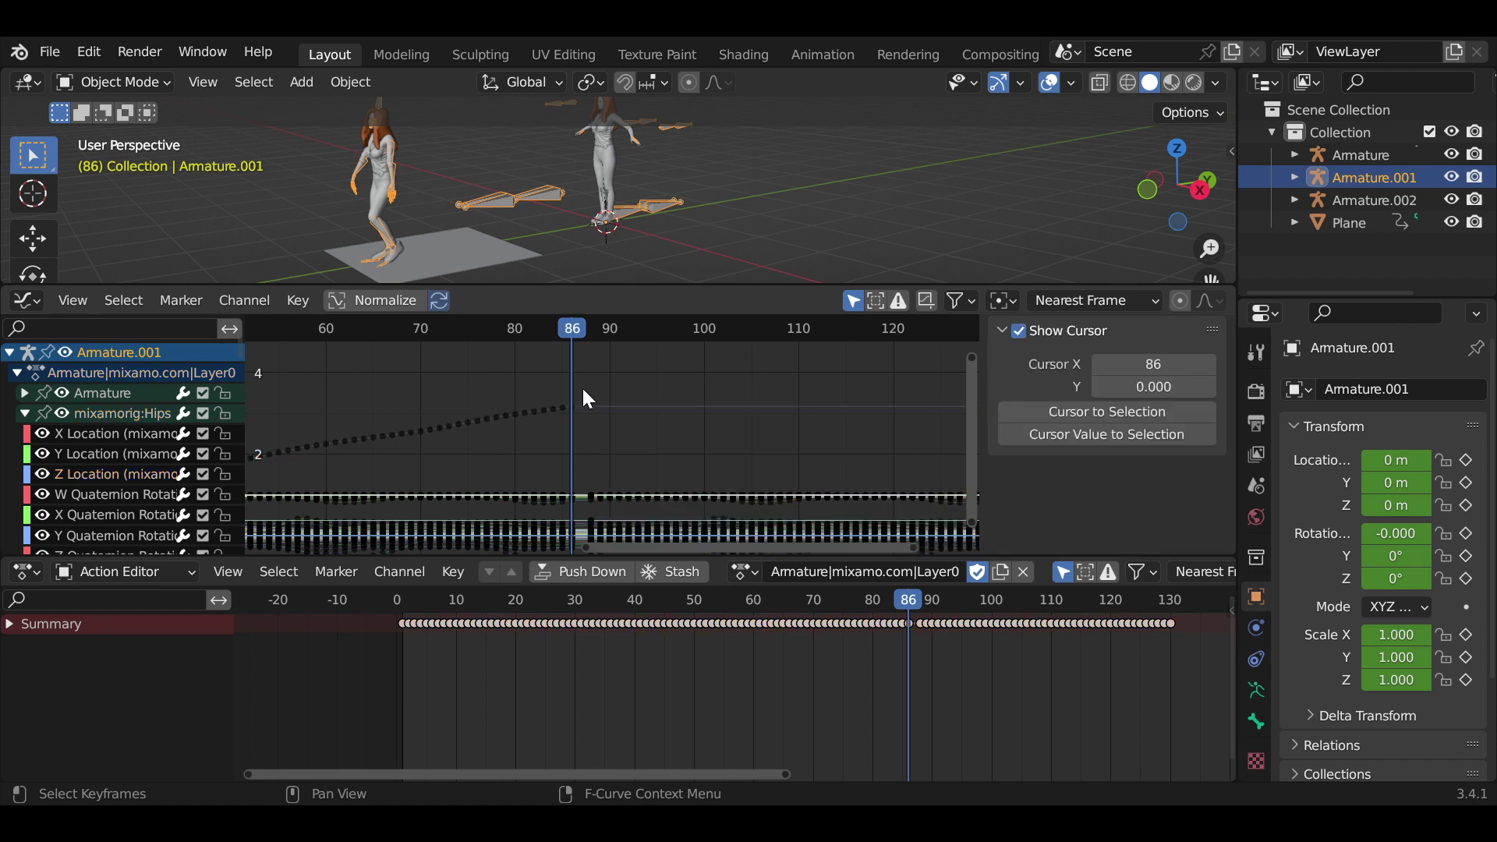
drag(588, 457, 692, 438)
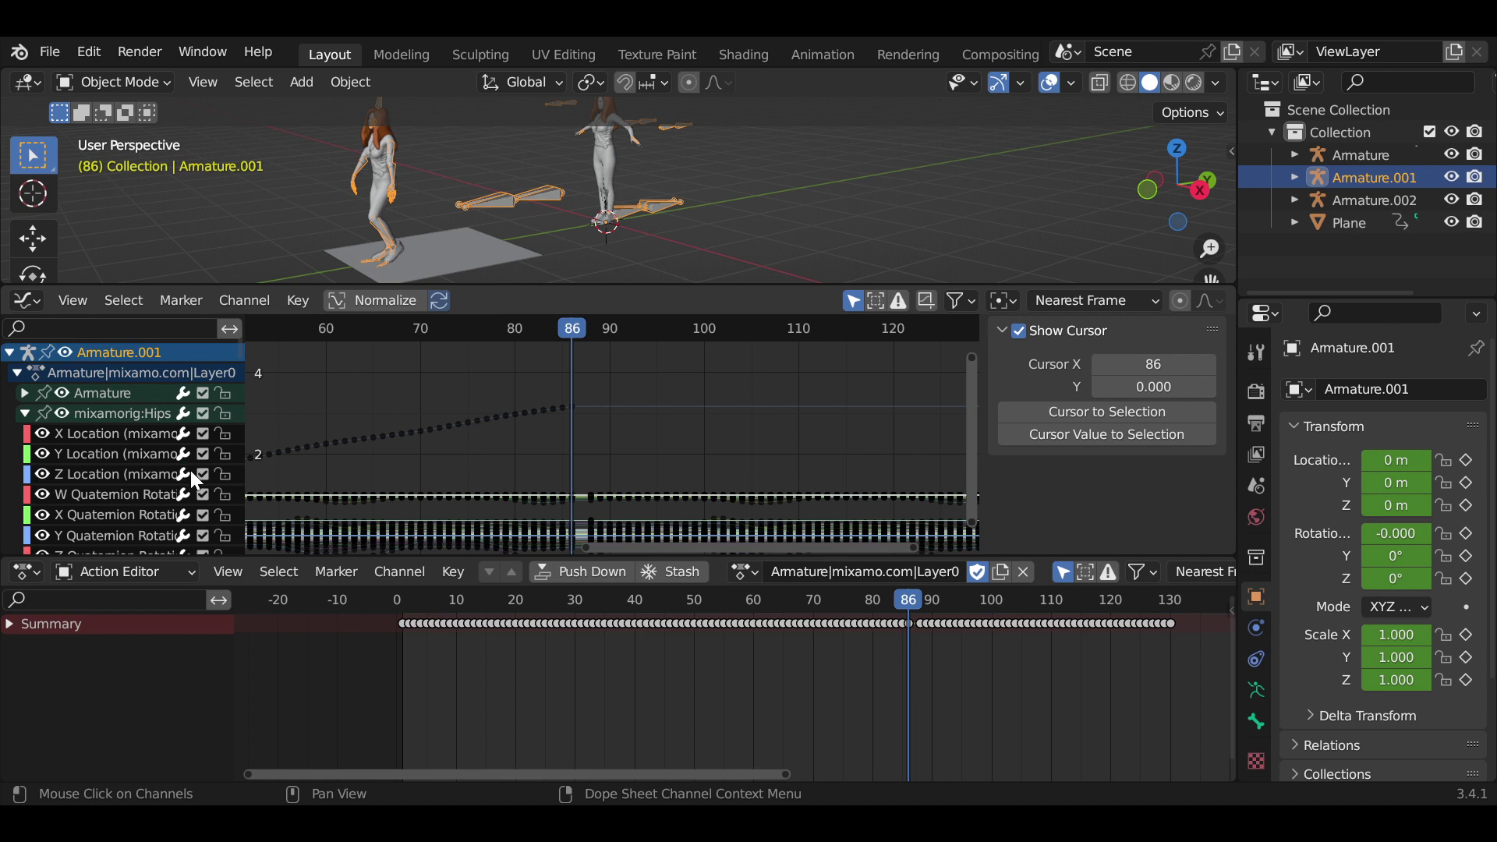
scroll(418, 469, down, 2)
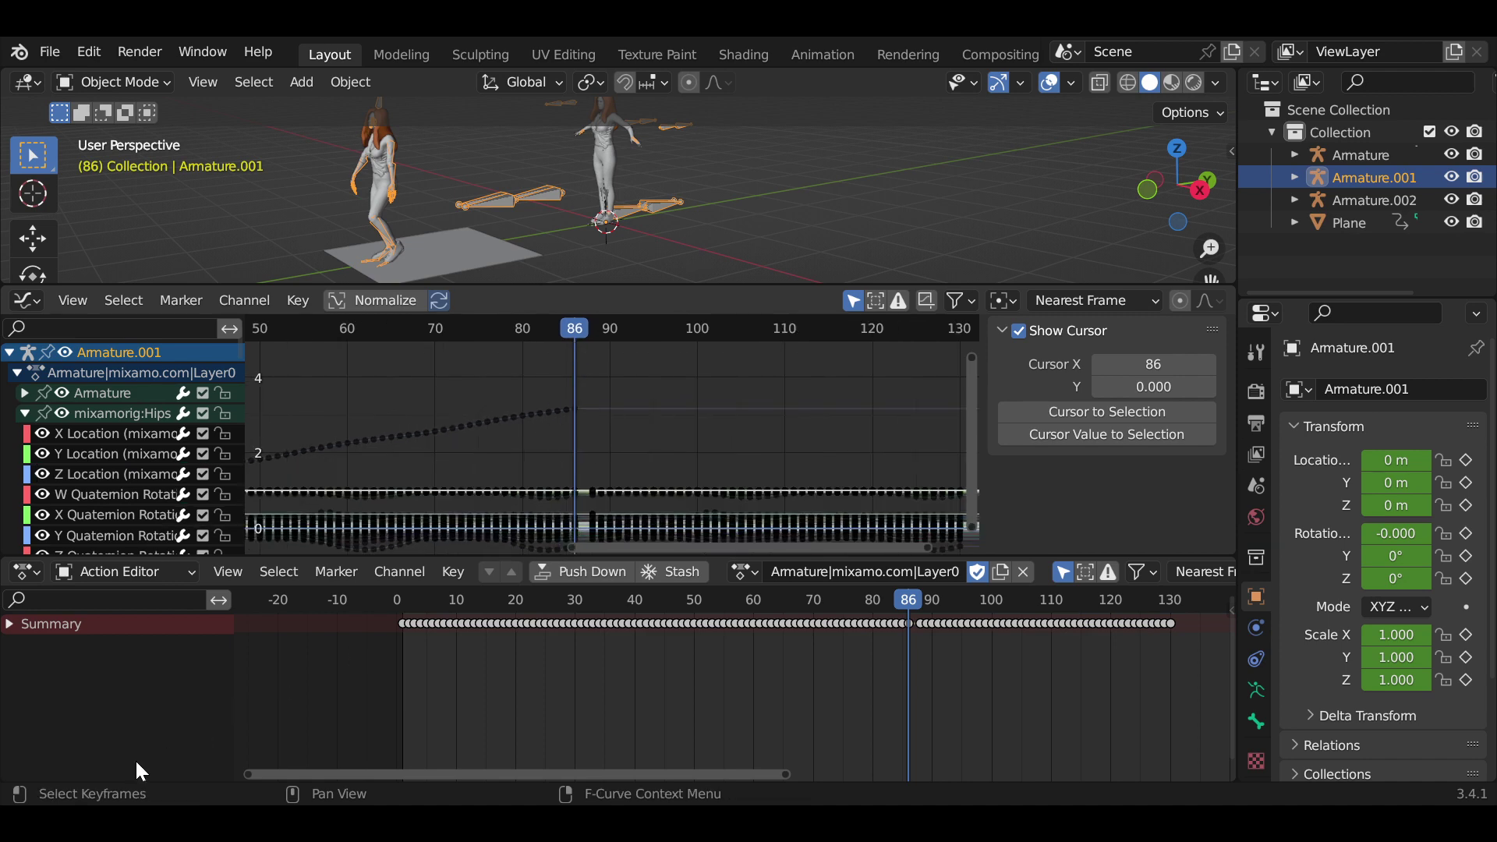
key(ctrl+z)
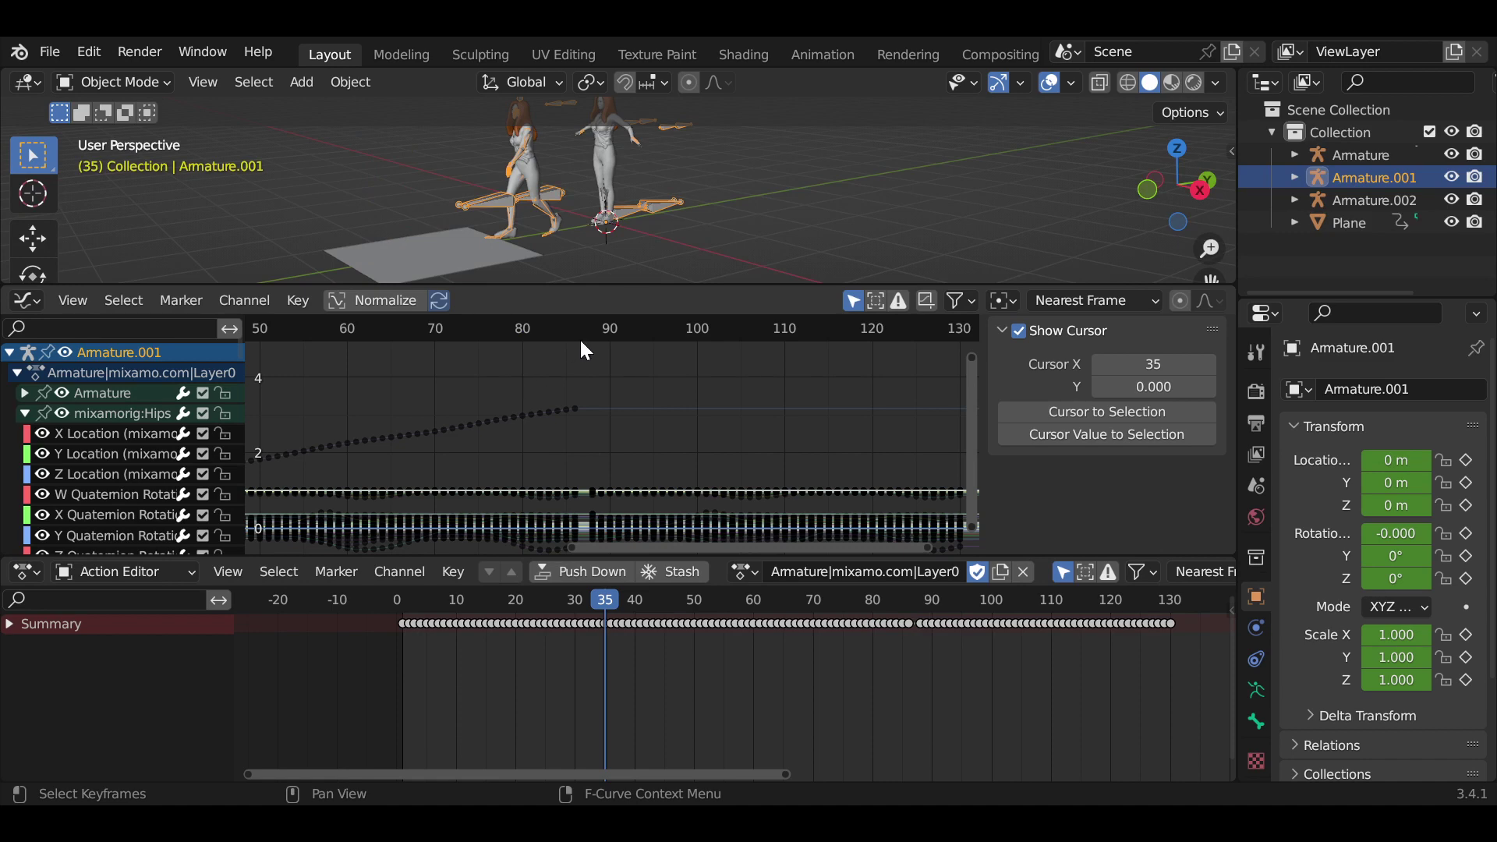
Select keys before frame 87, hide and restore the curves, and browse channel commands
drag(579, 347, 248, 552)
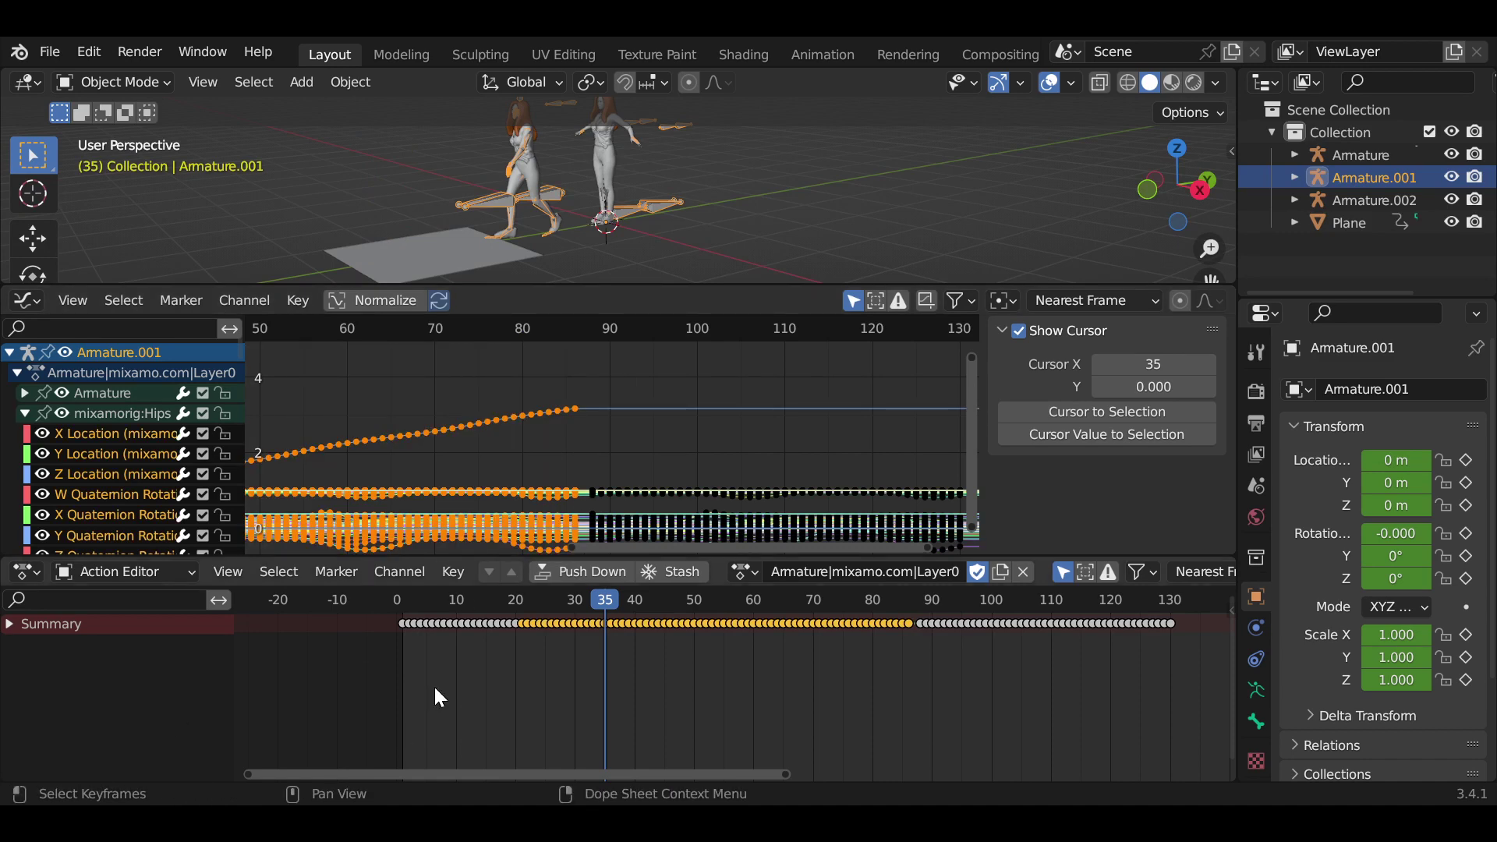
scroll(476, 460, down, 3)
scroll(475, 460, down, 3)
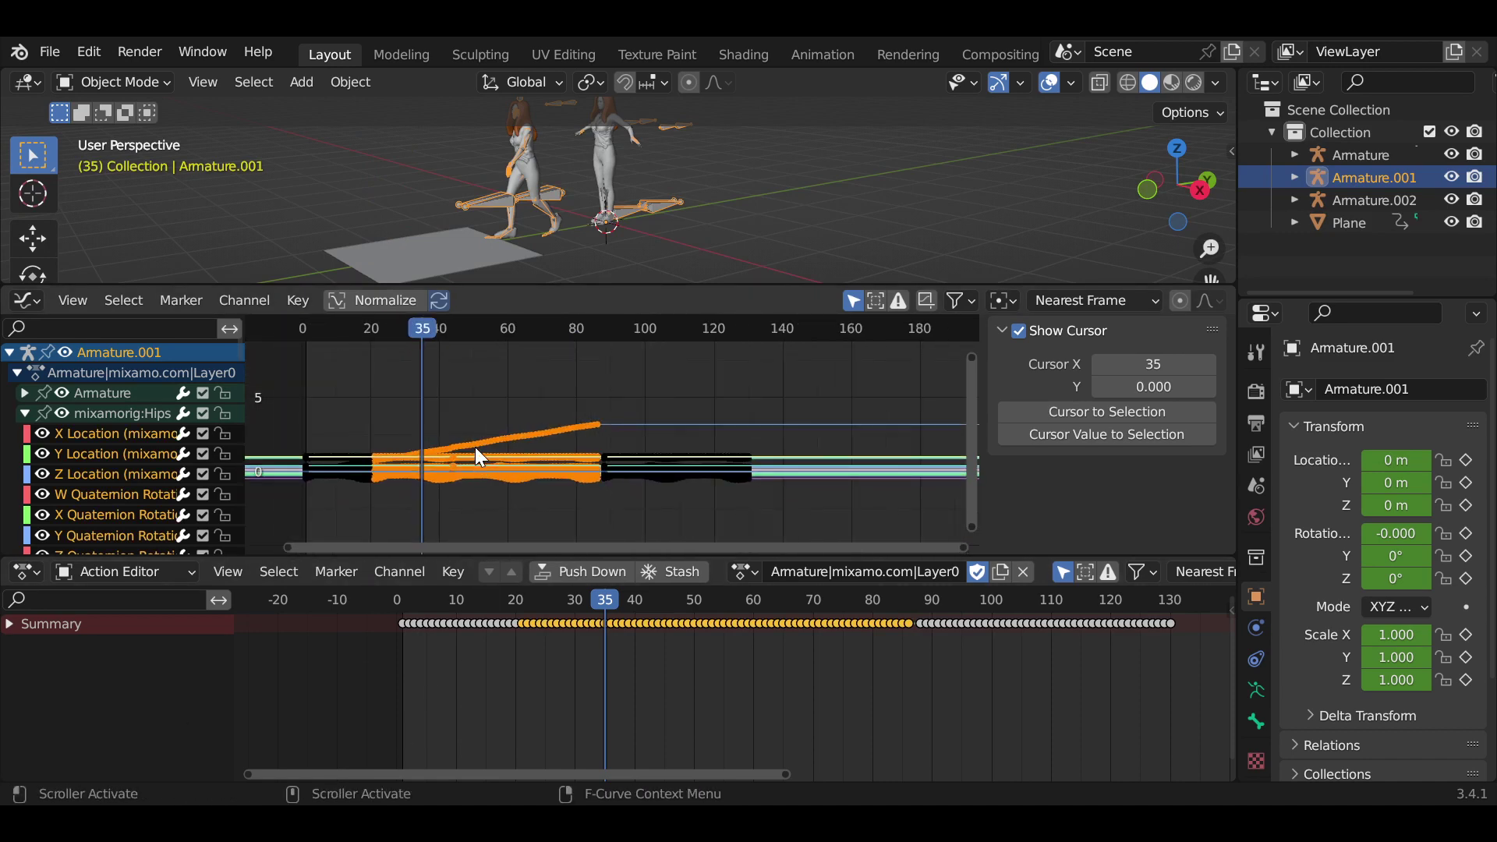
key(h)
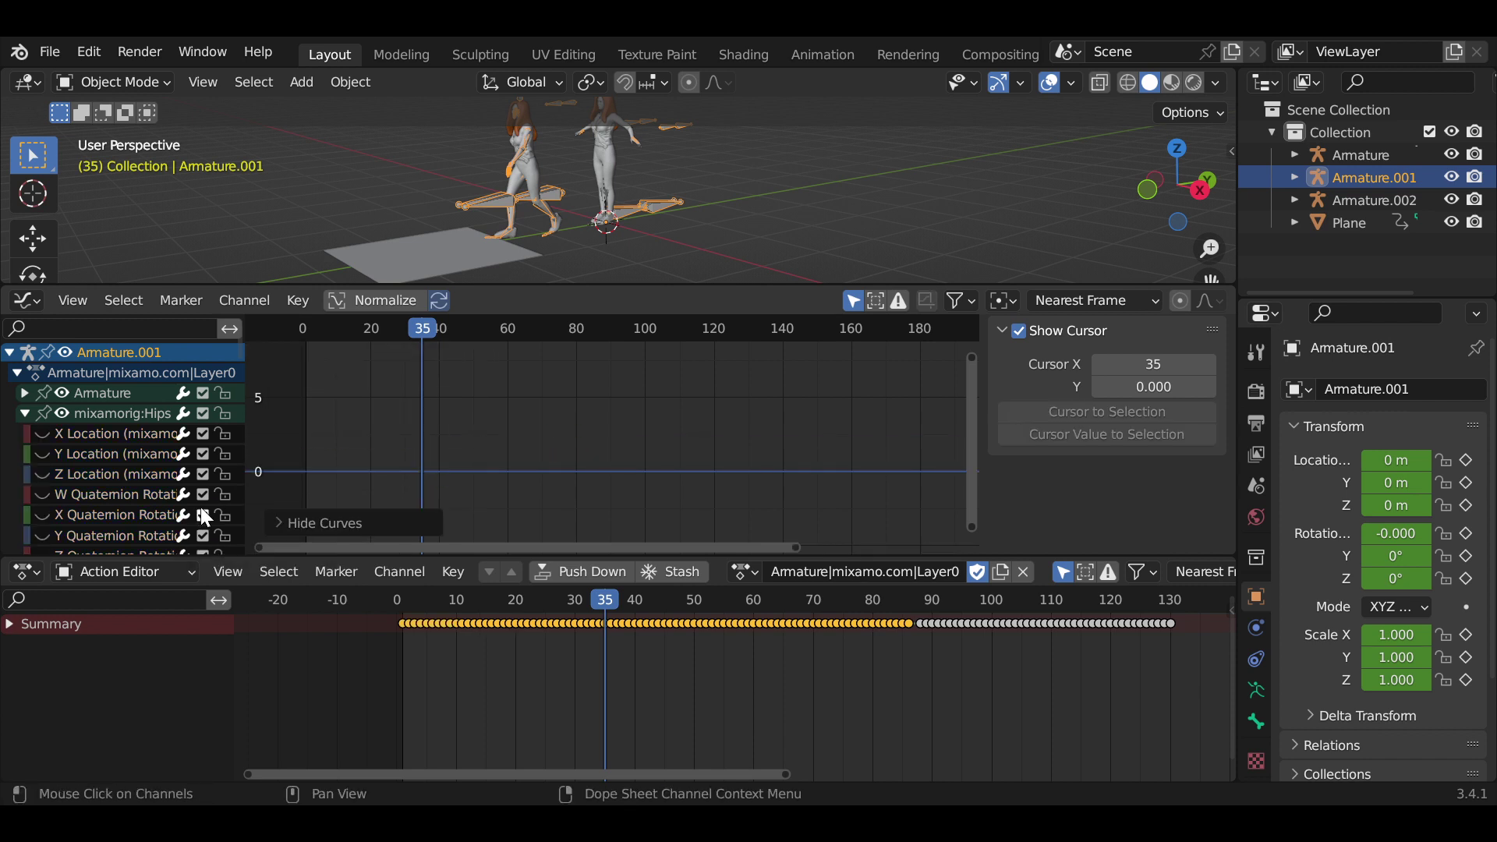
scroll(660, 425, down, 1)
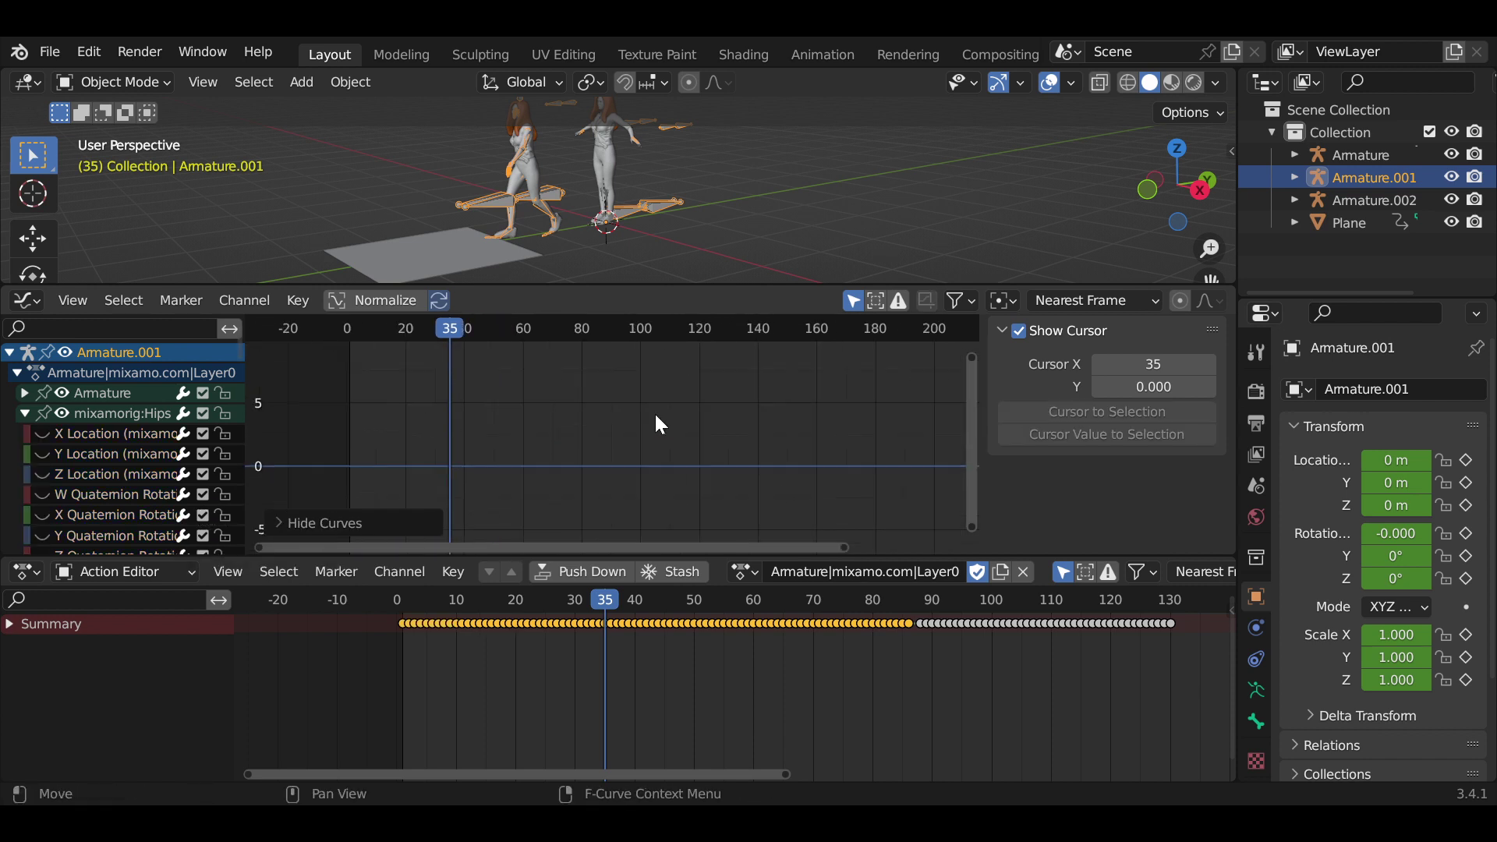
key(alt+h)
right_click(614, 466)
mouse_move(504, 700)
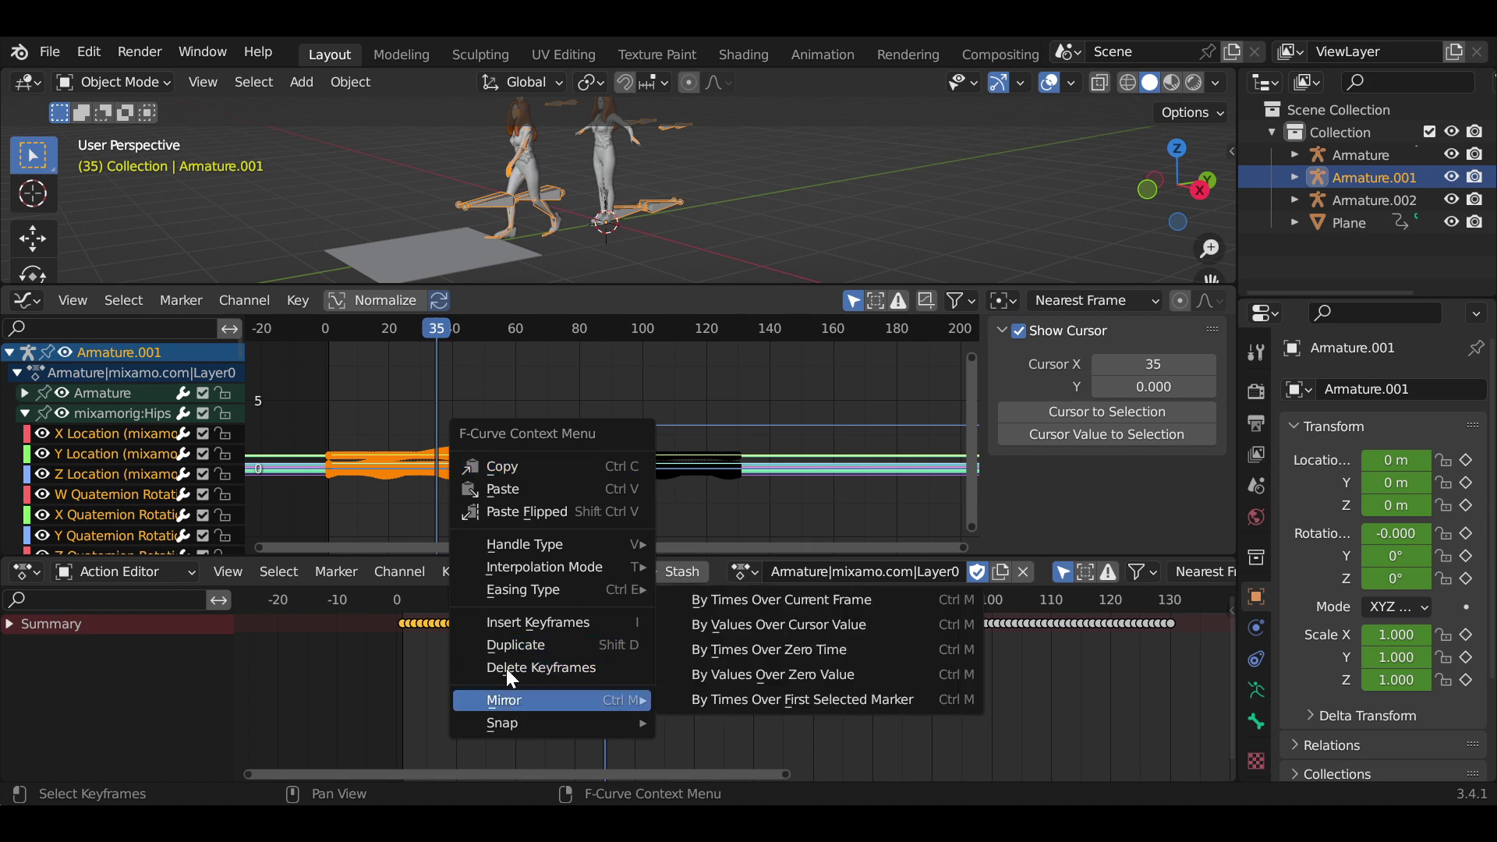
click(256, 307)
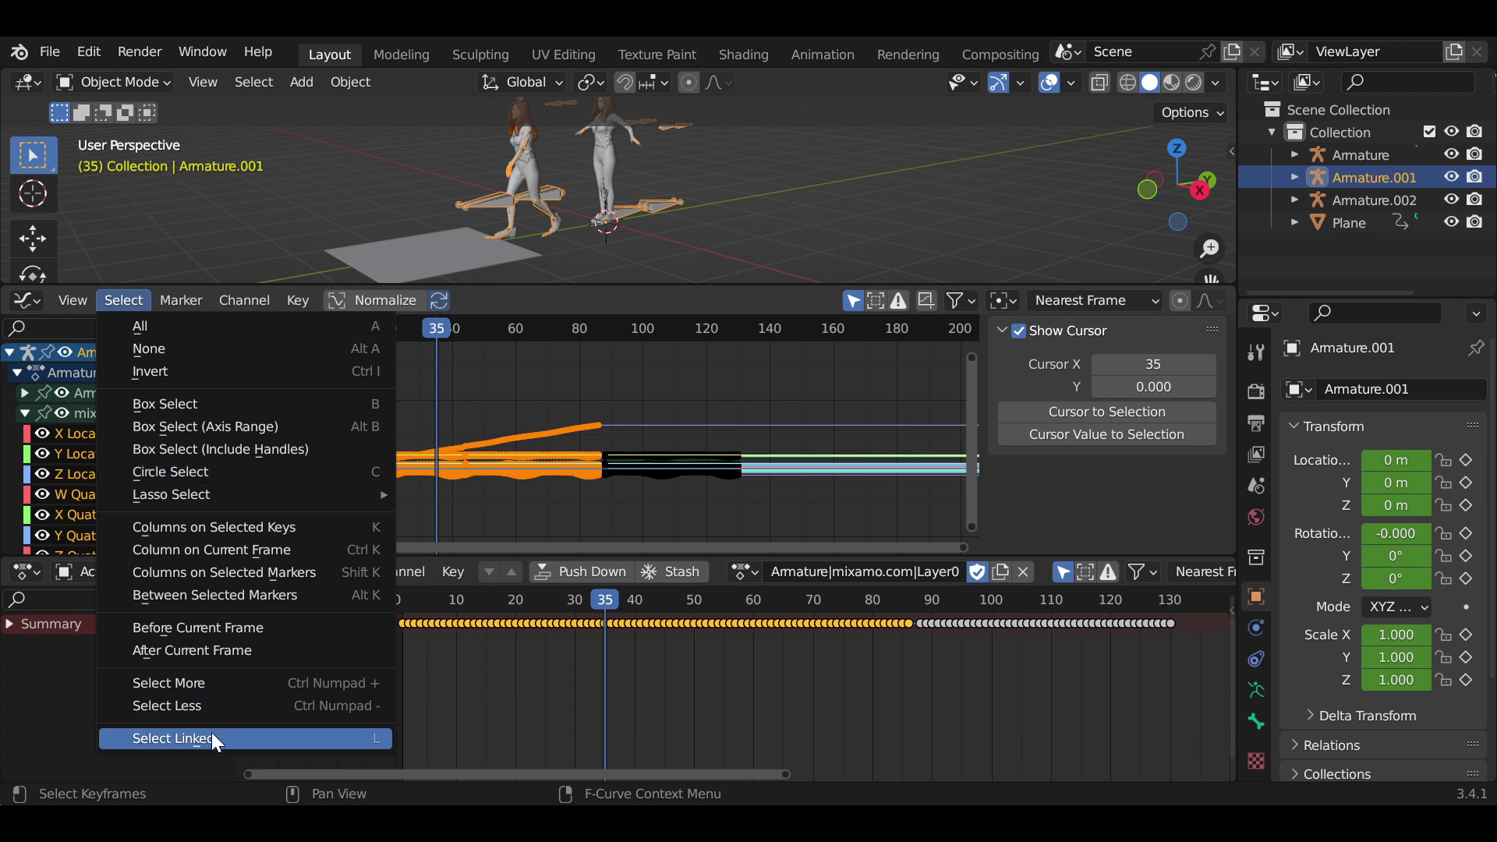
Select the keyframes from frame 87 to the end of the action
click(684, 344)
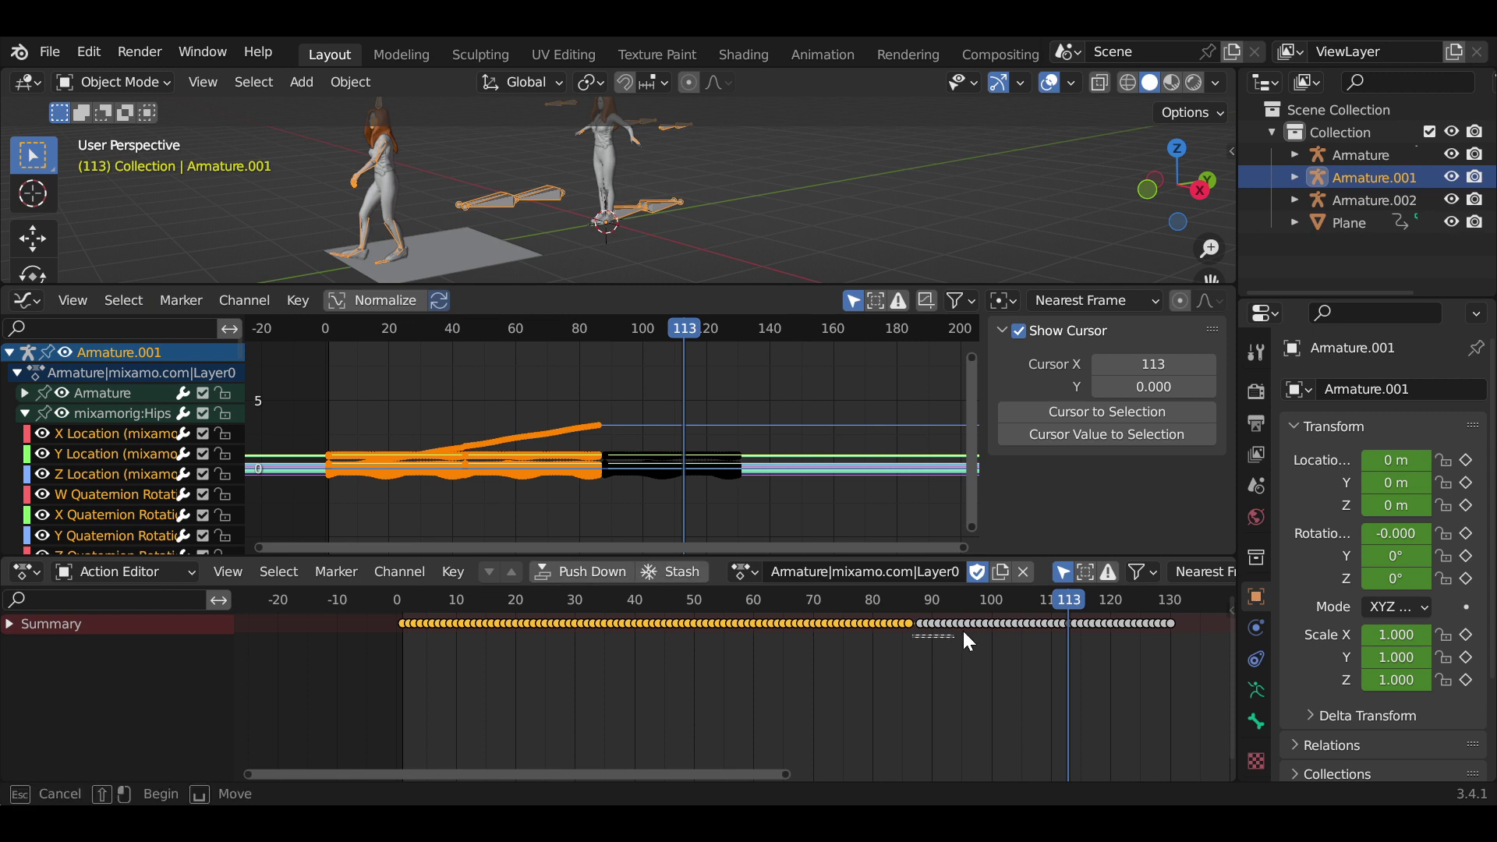
drag(913, 634, 1037, 624)
click(972, 672)
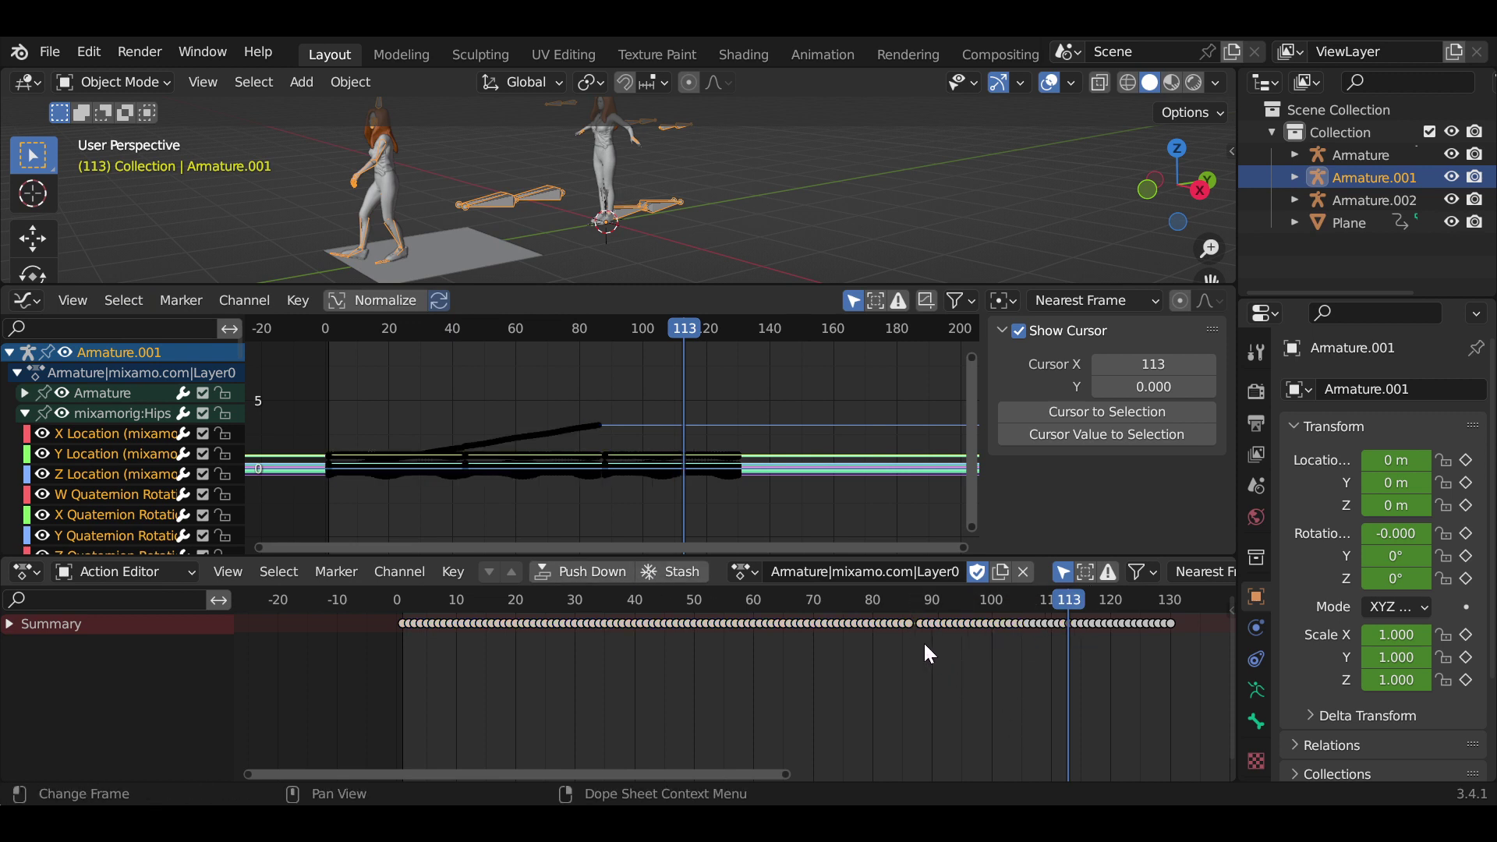
drag(925, 646, 1200, 606)
scroll(986, 636, up, 1)
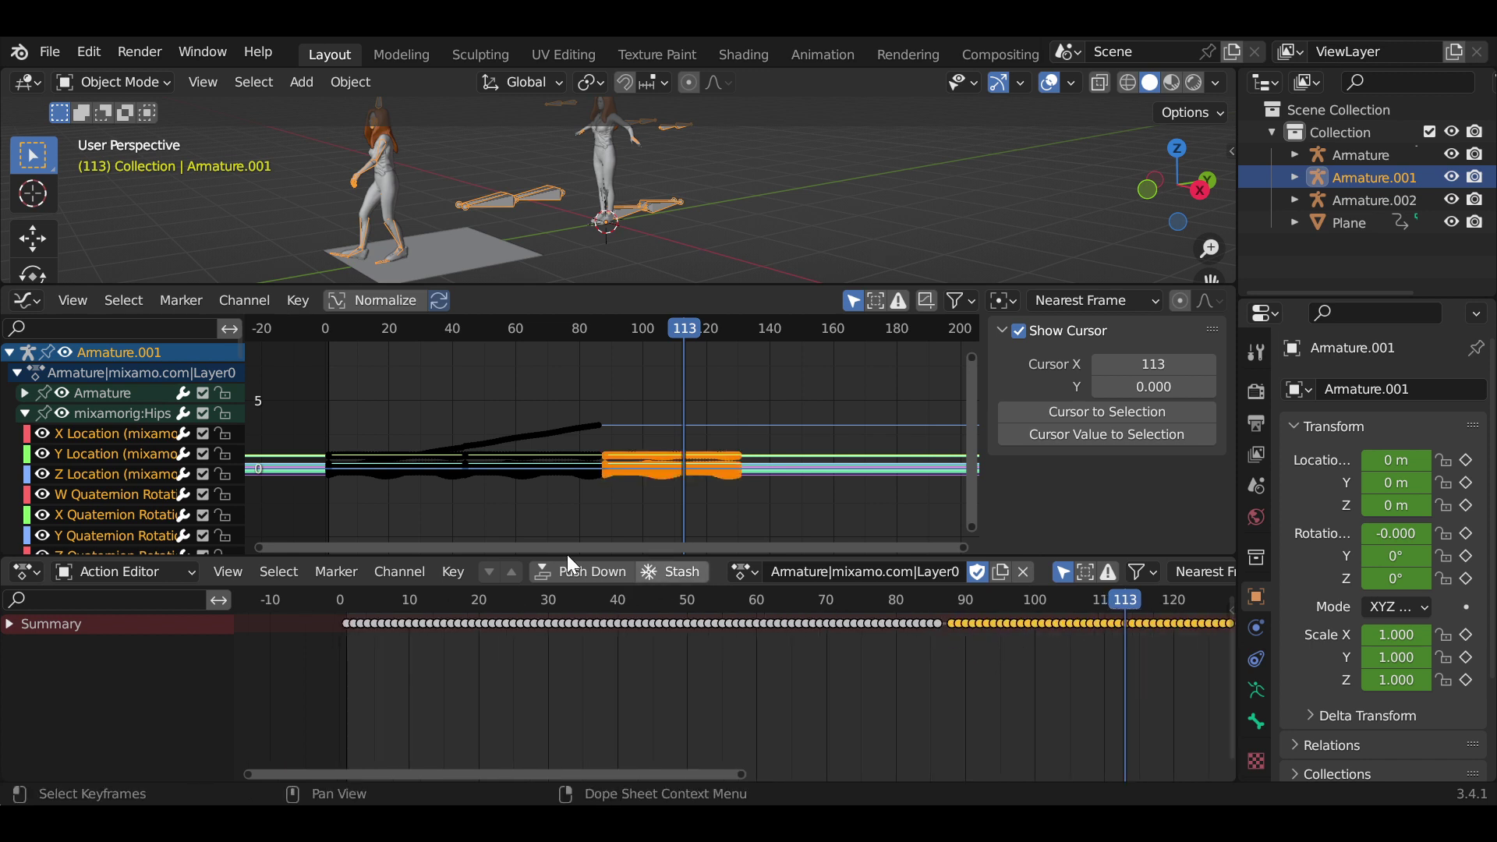
Hide all Armature.001 curves and show the Z and Y Location curves
click(66, 355)
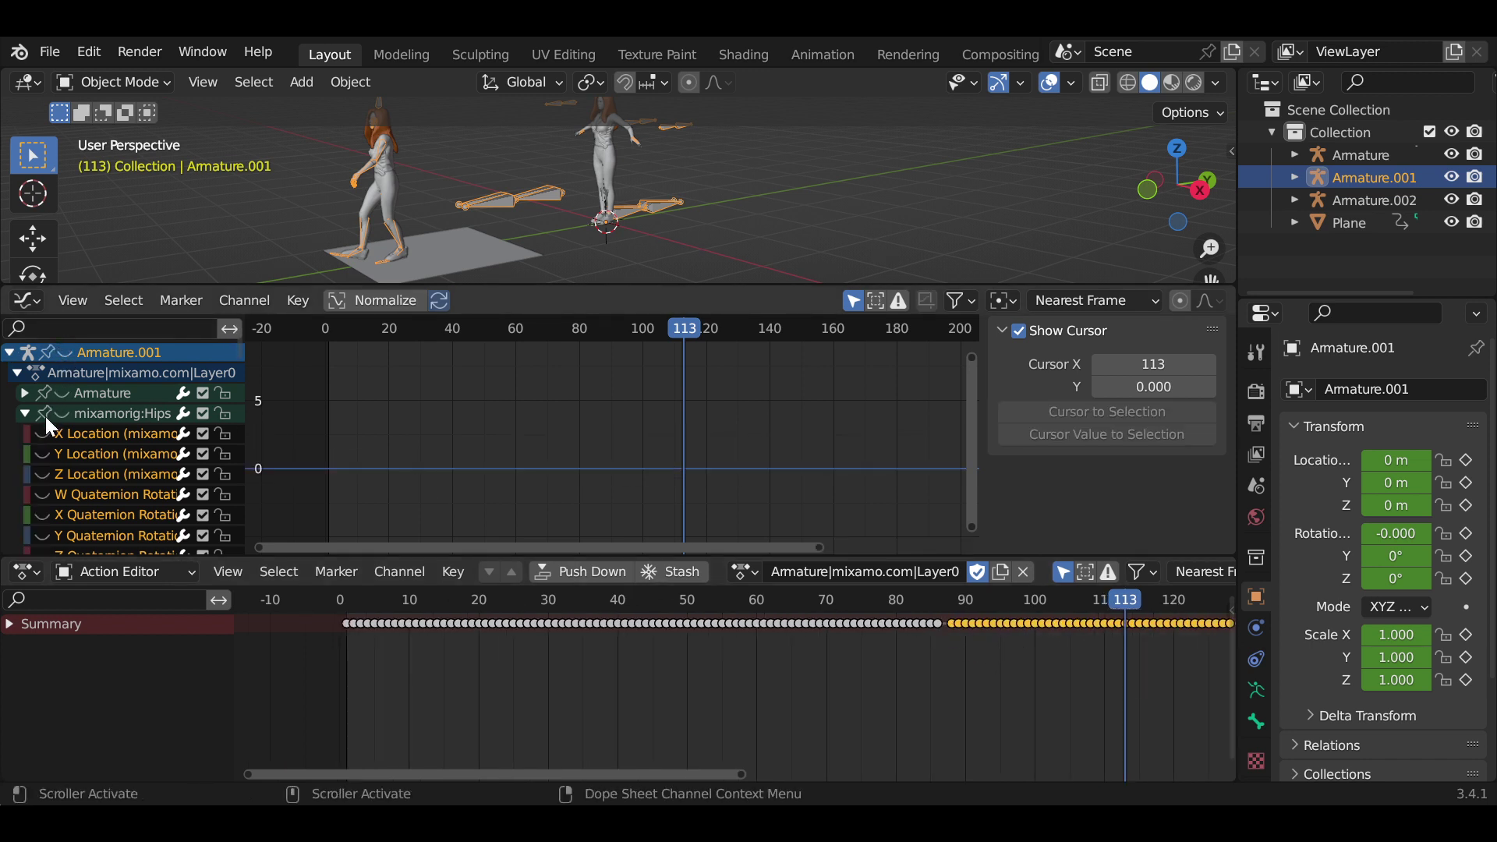
click(41, 475)
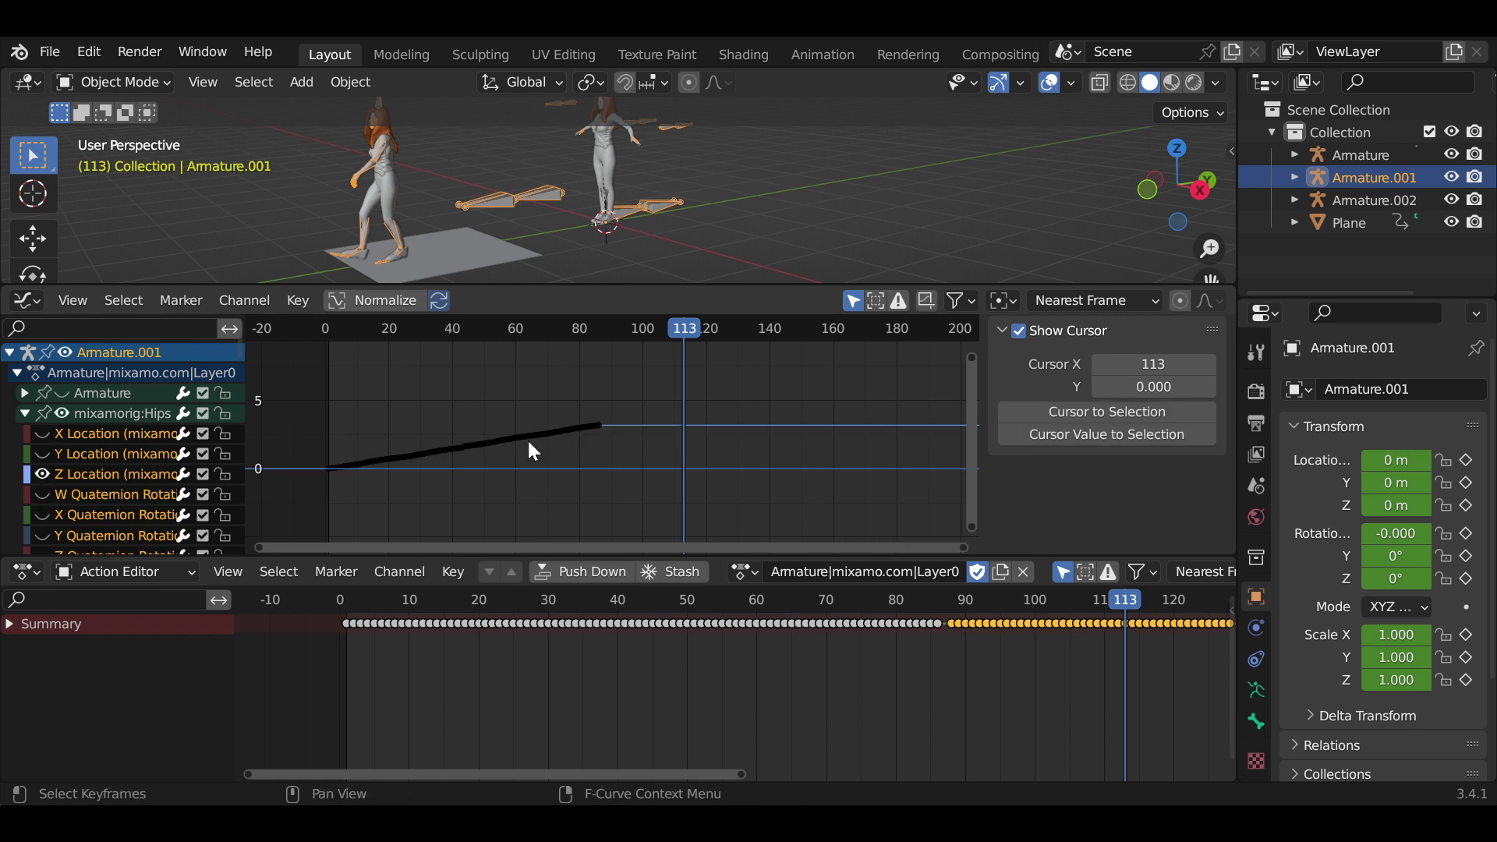
scroll(616, 454, down, 1)
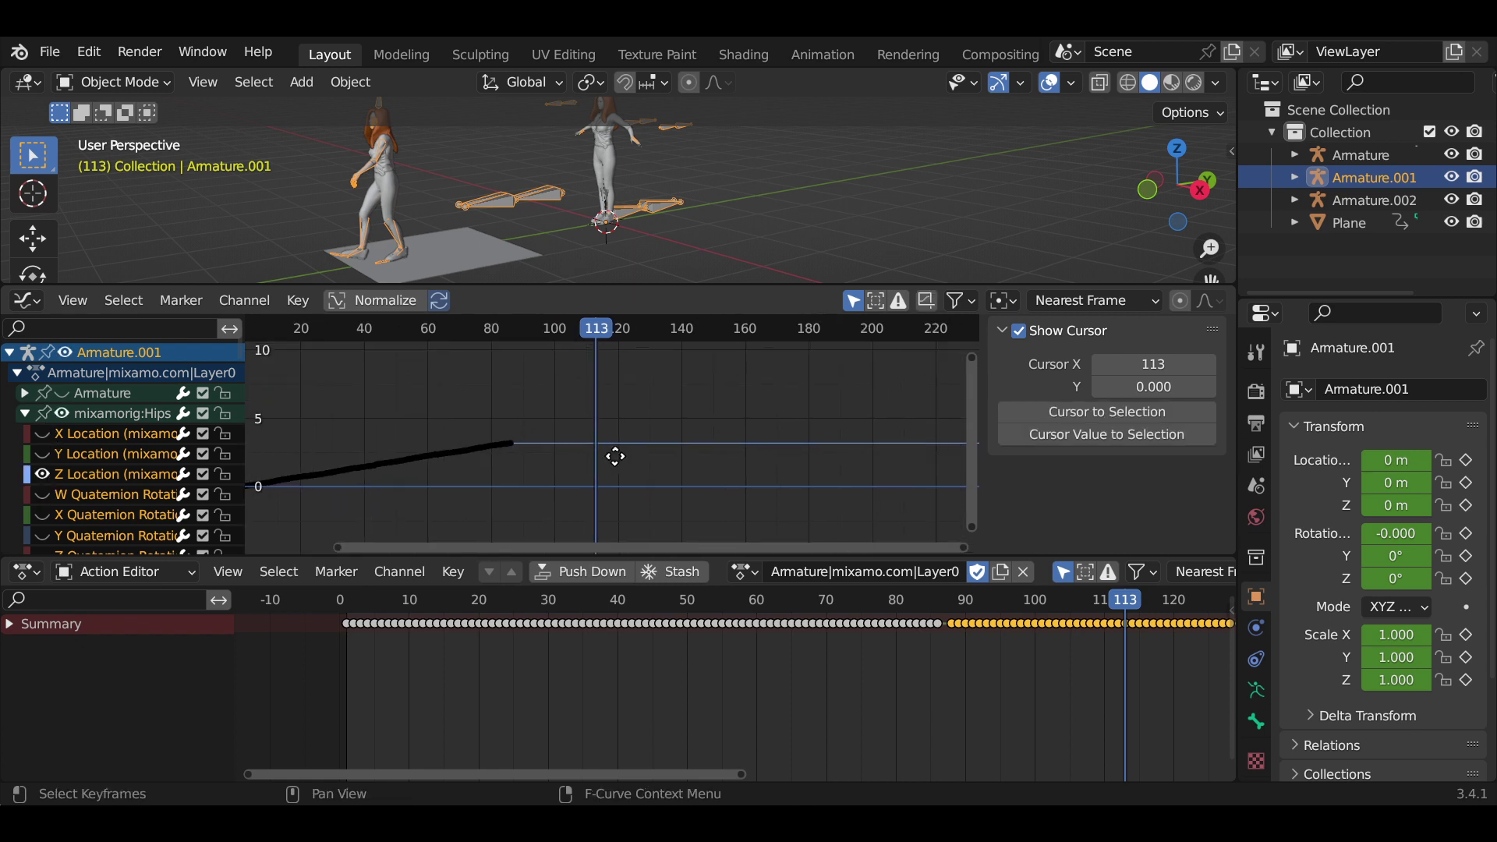
scroll(548, 465, down, 1)
scroll(548, 460, down, 1)
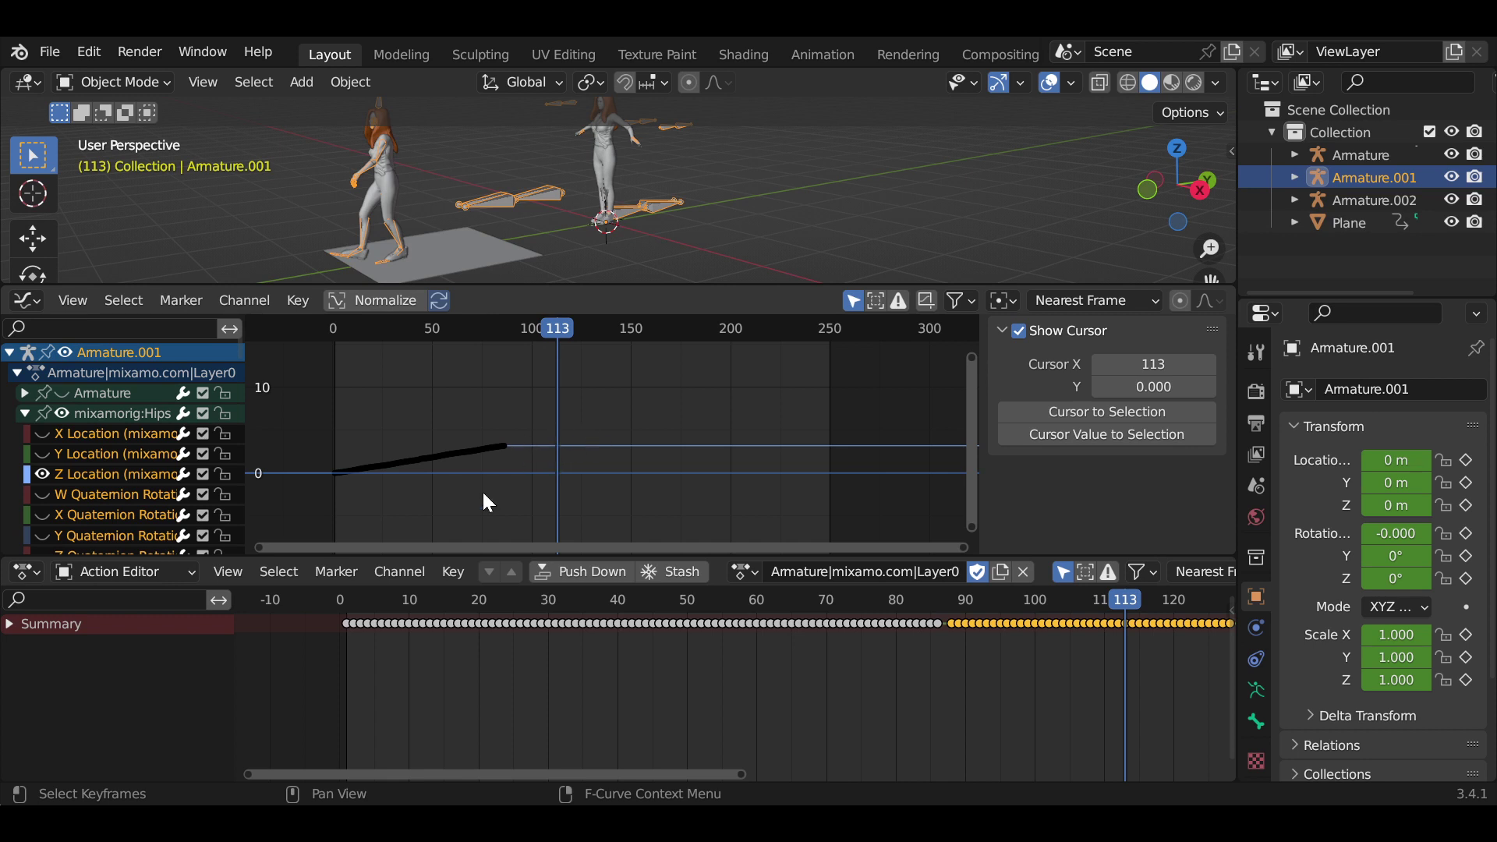
click(42, 453)
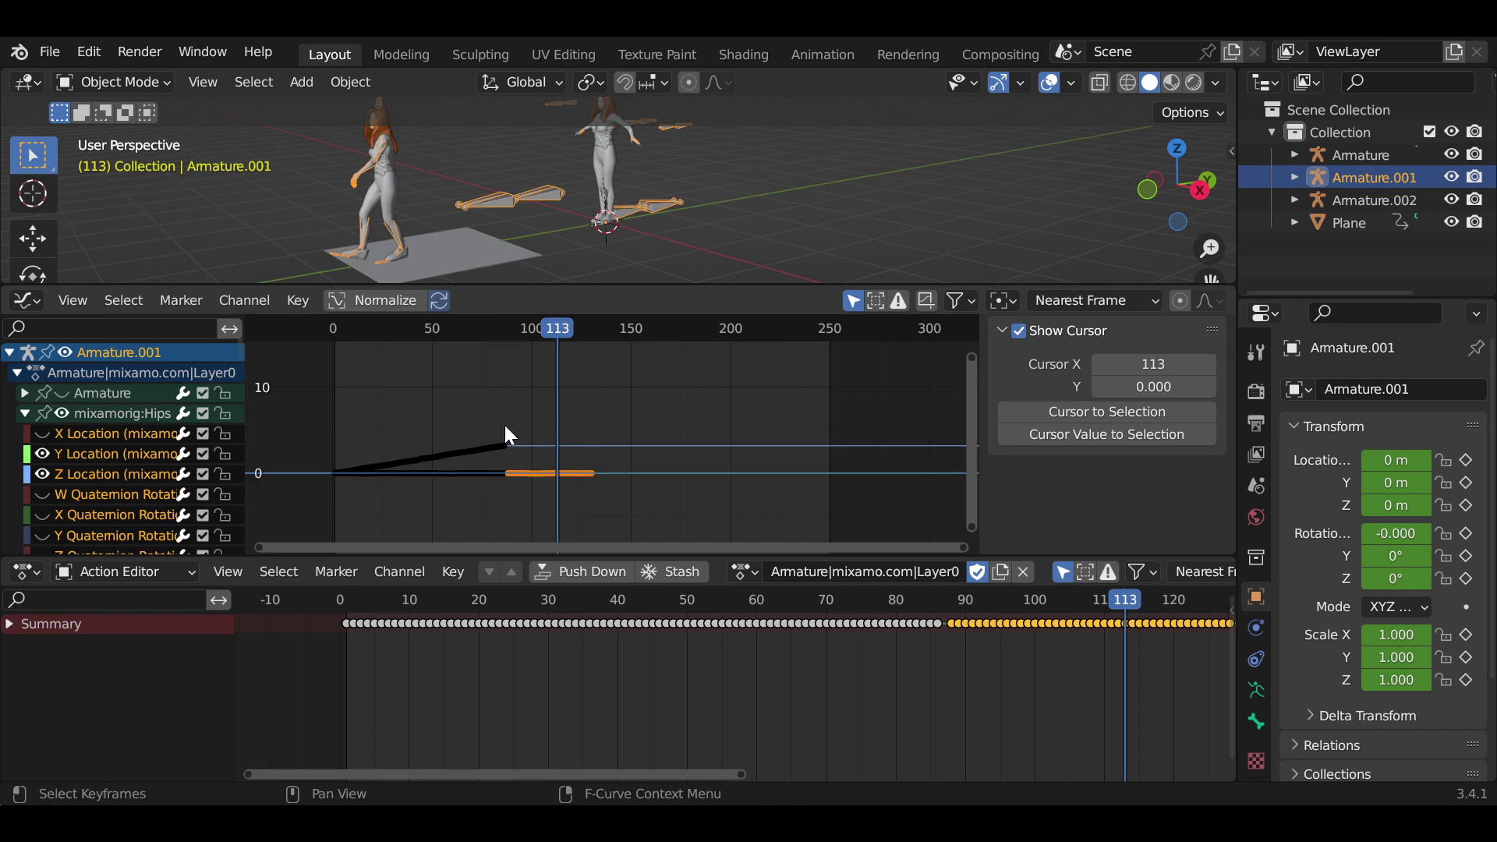
Test key moves on Y and X Location, then leave only Z Location visible at frame 88
key(g)
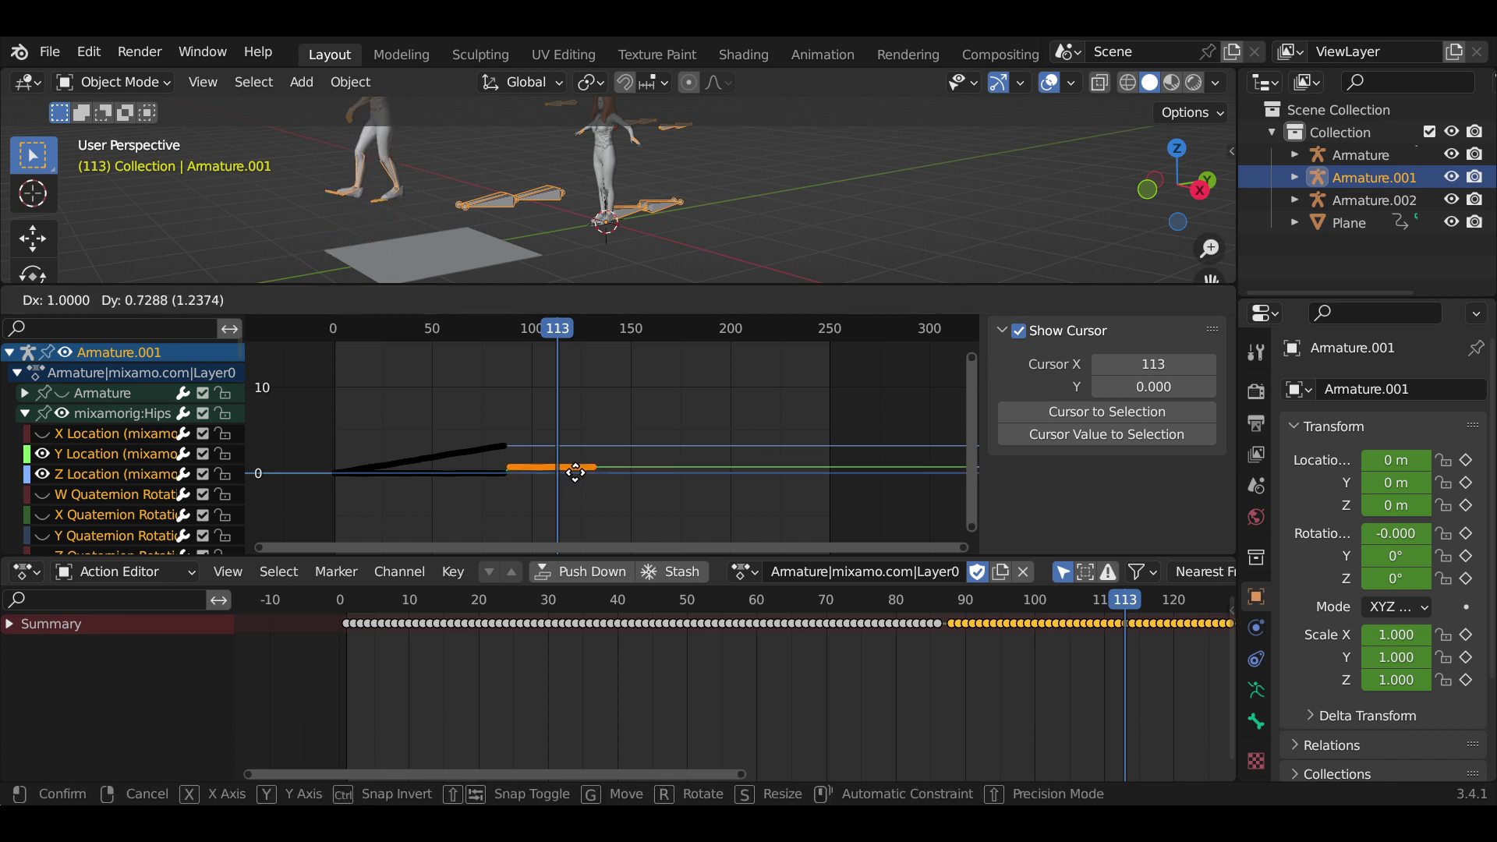
key(Escape)
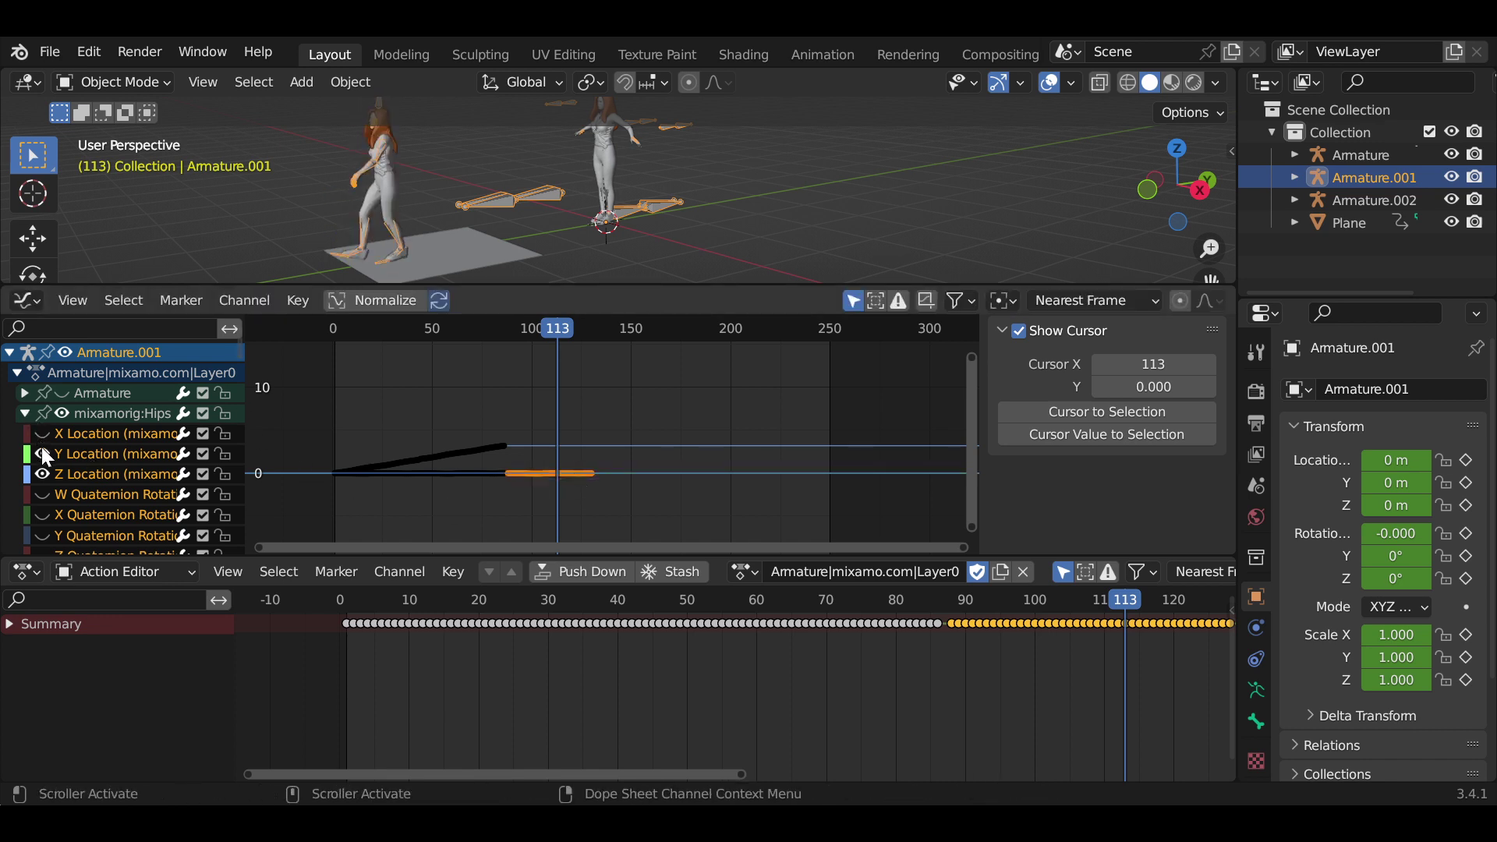
click(43, 453)
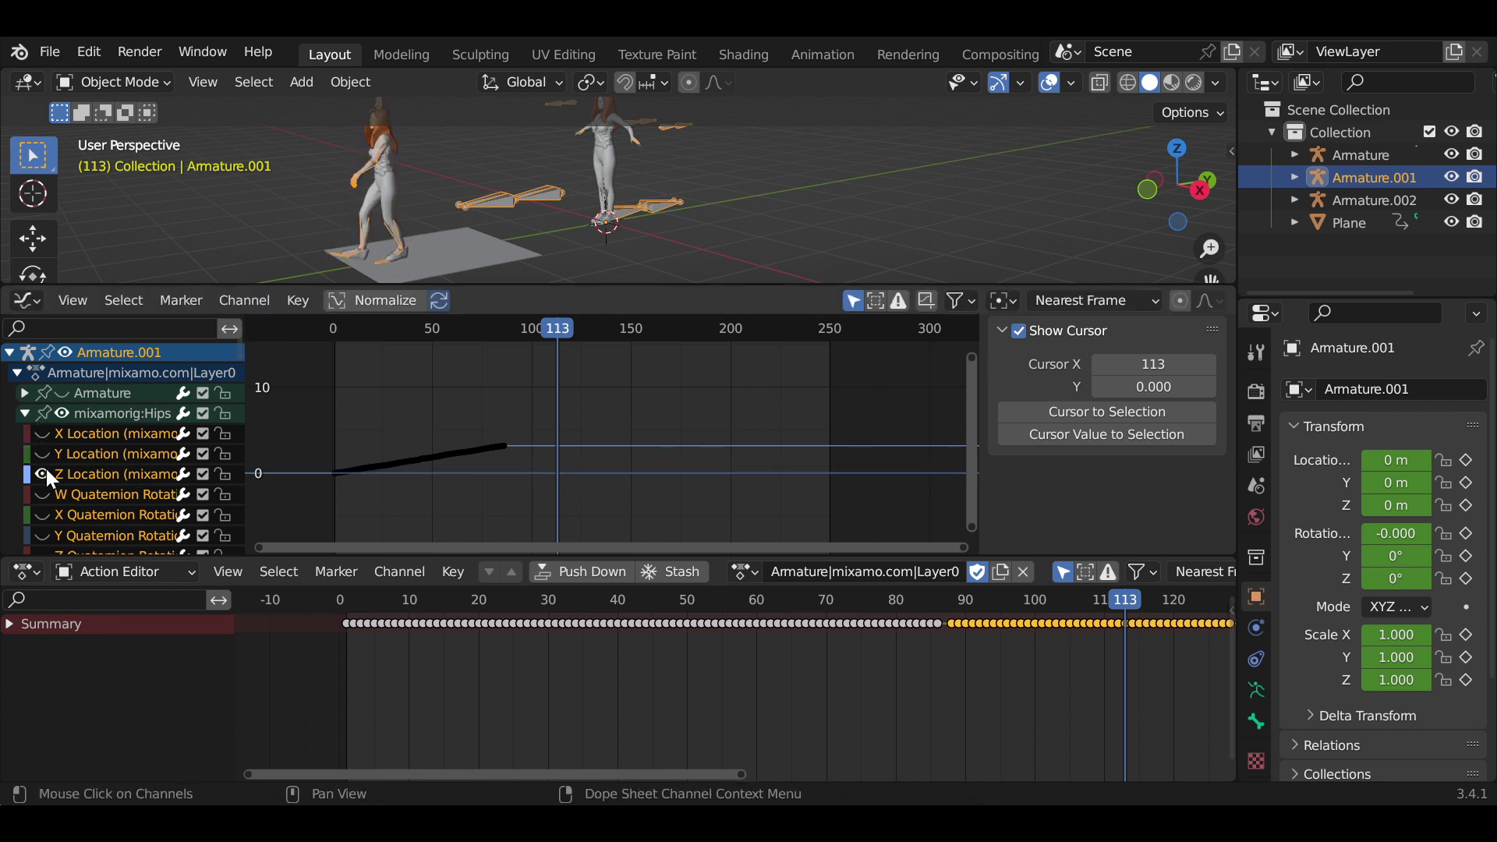
click(43, 474)
click(43, 434)
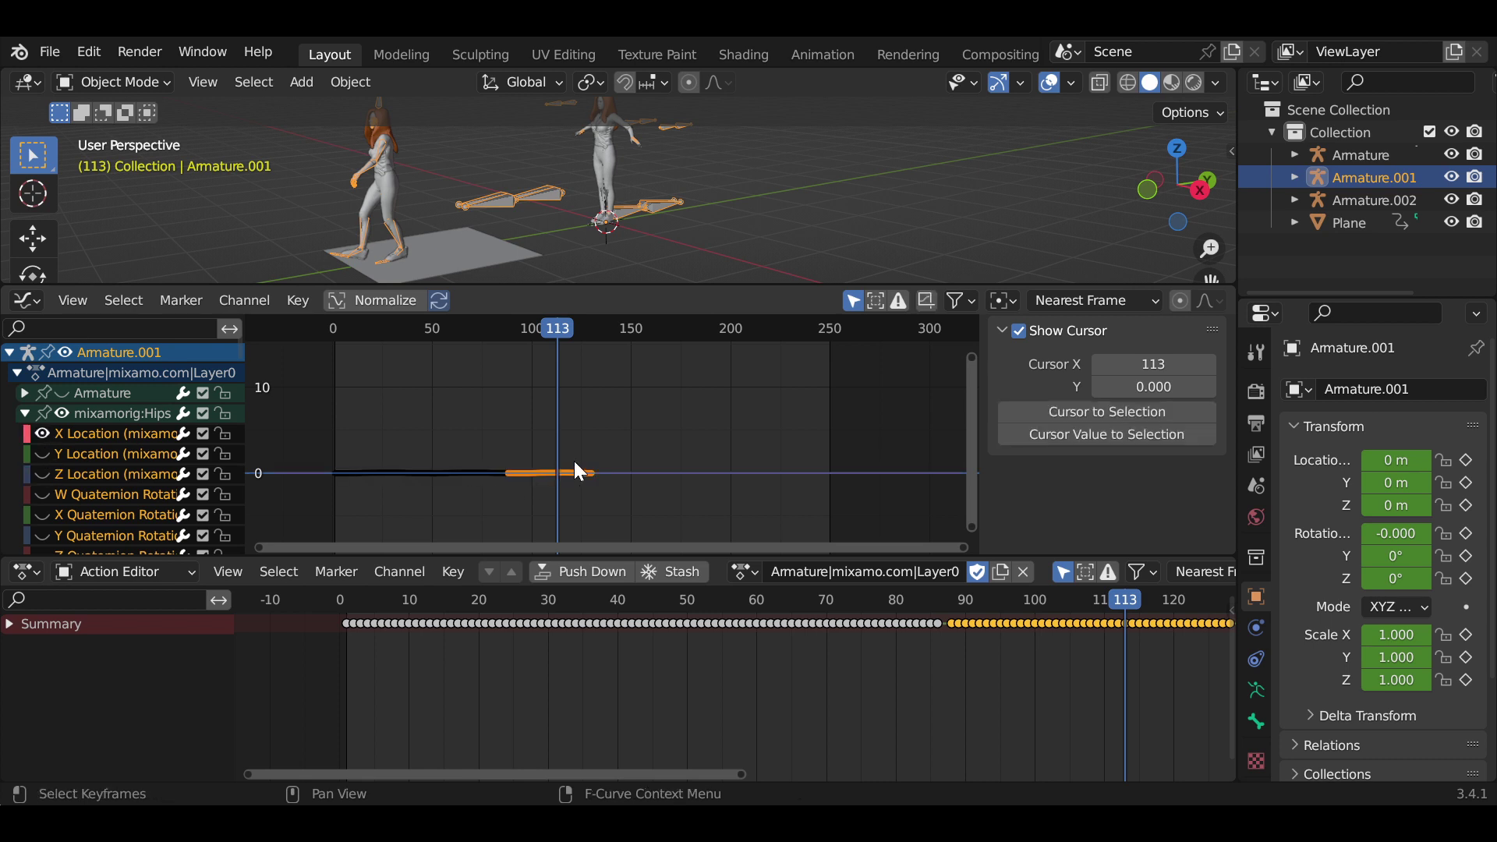
key(g)
key(Escape)
click(35, 434)
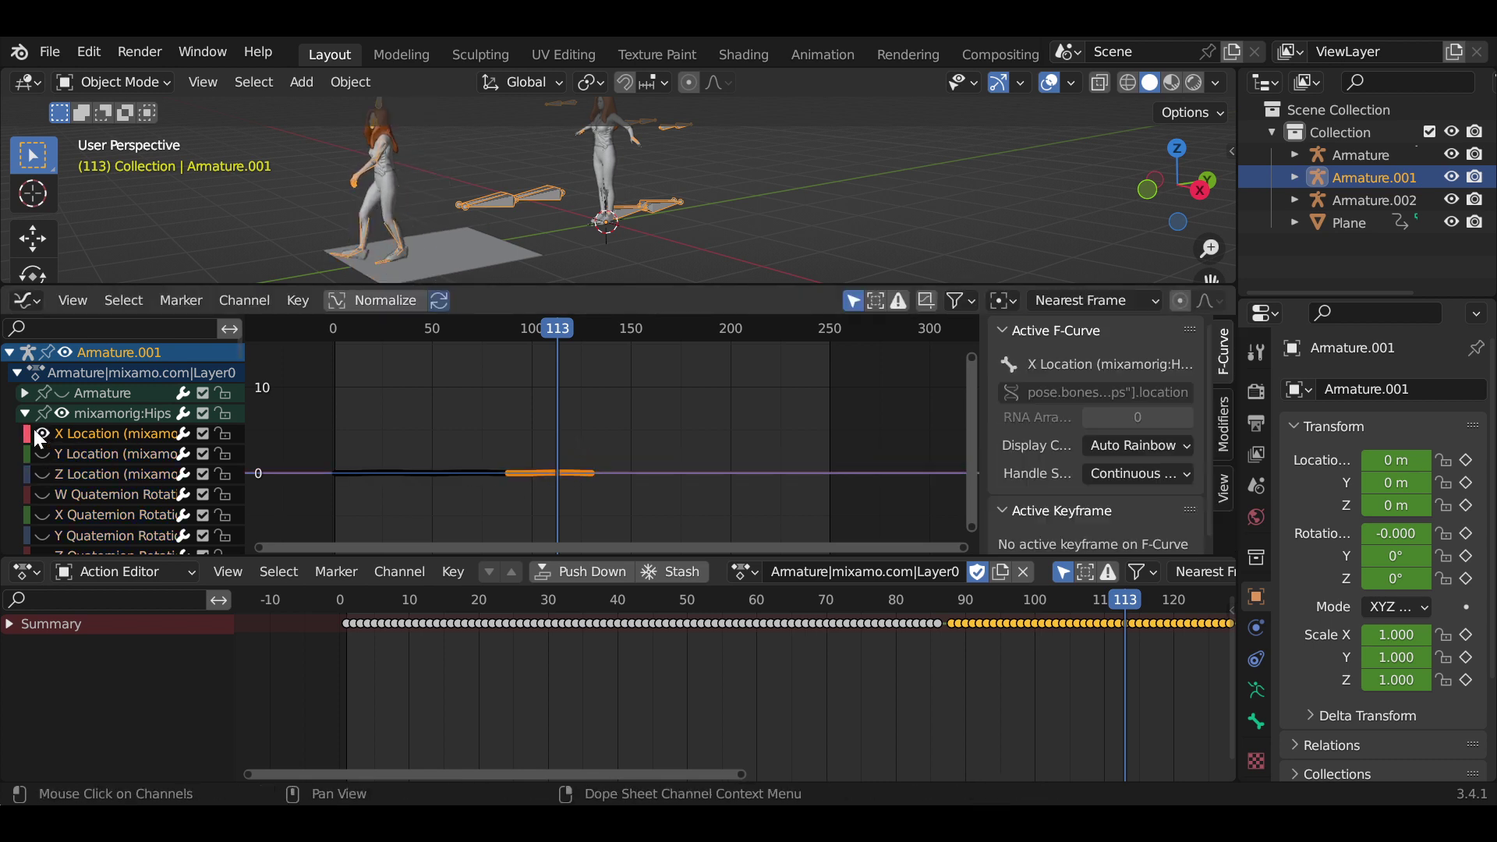
click(43, 475)
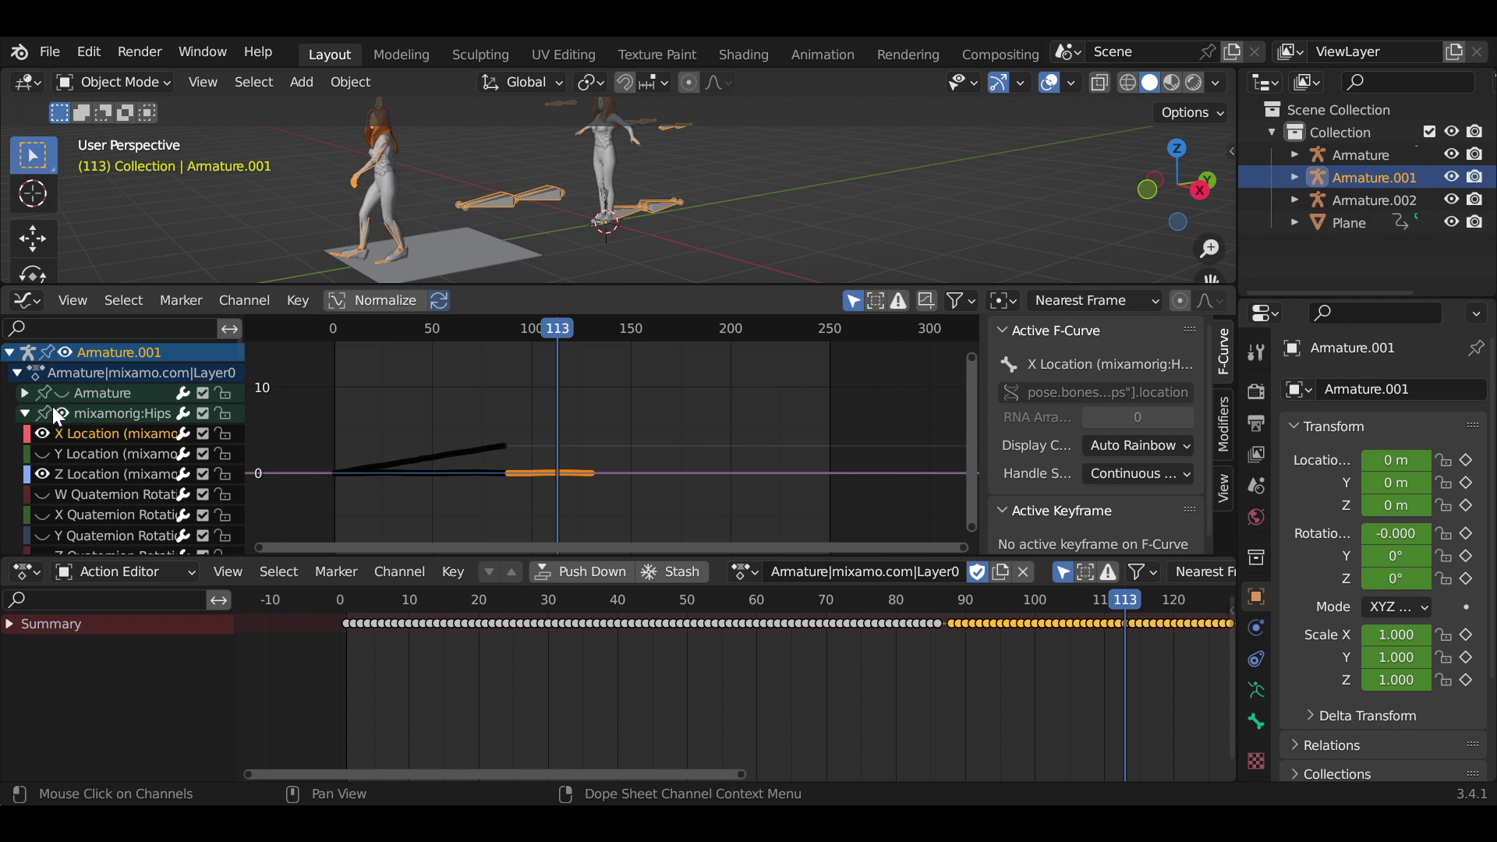
click(39, 434)
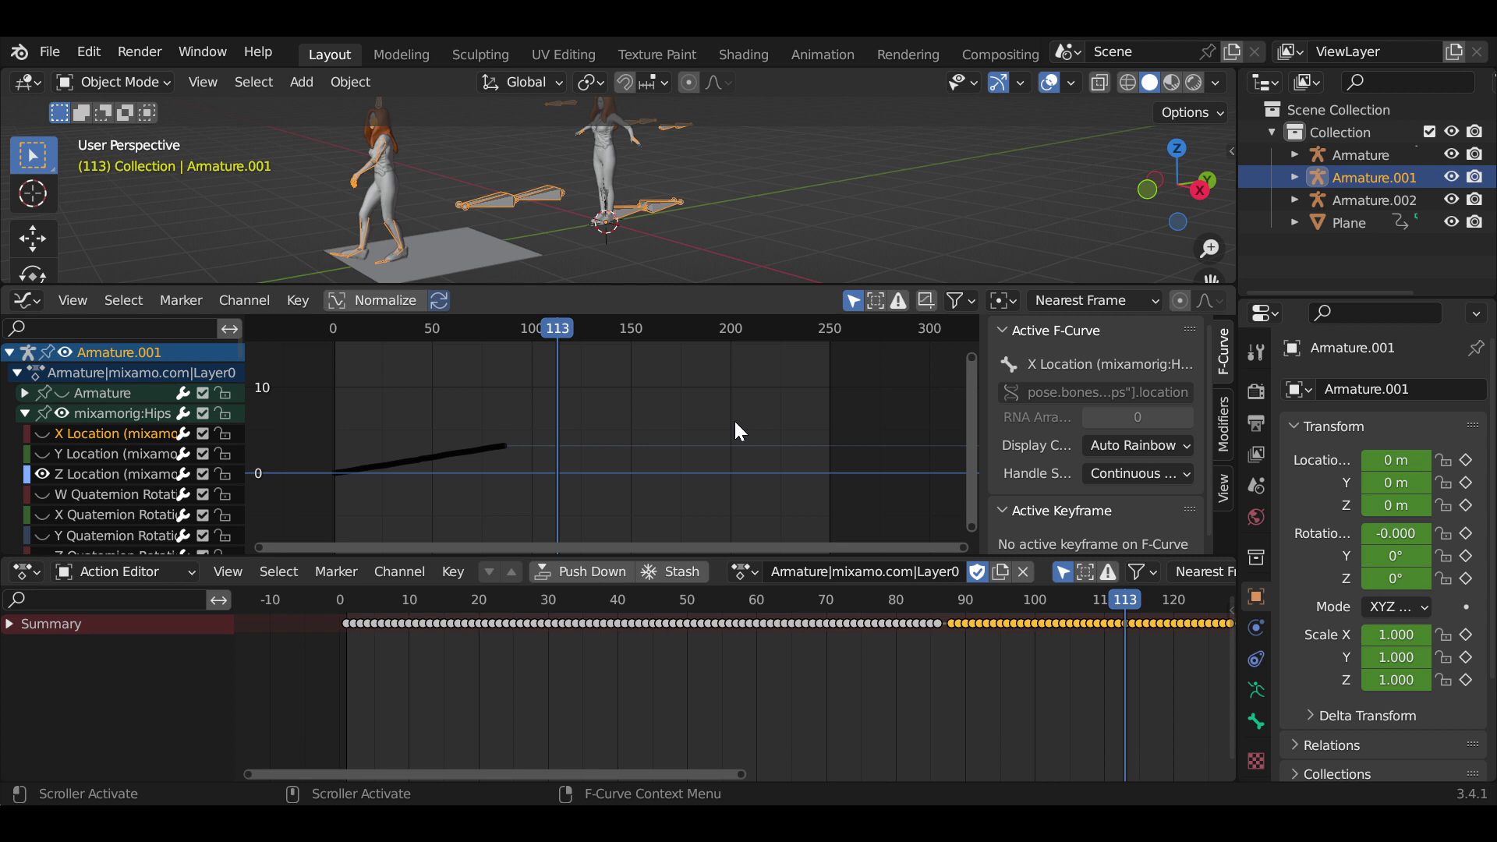
drag(969, 606, 948, 604)
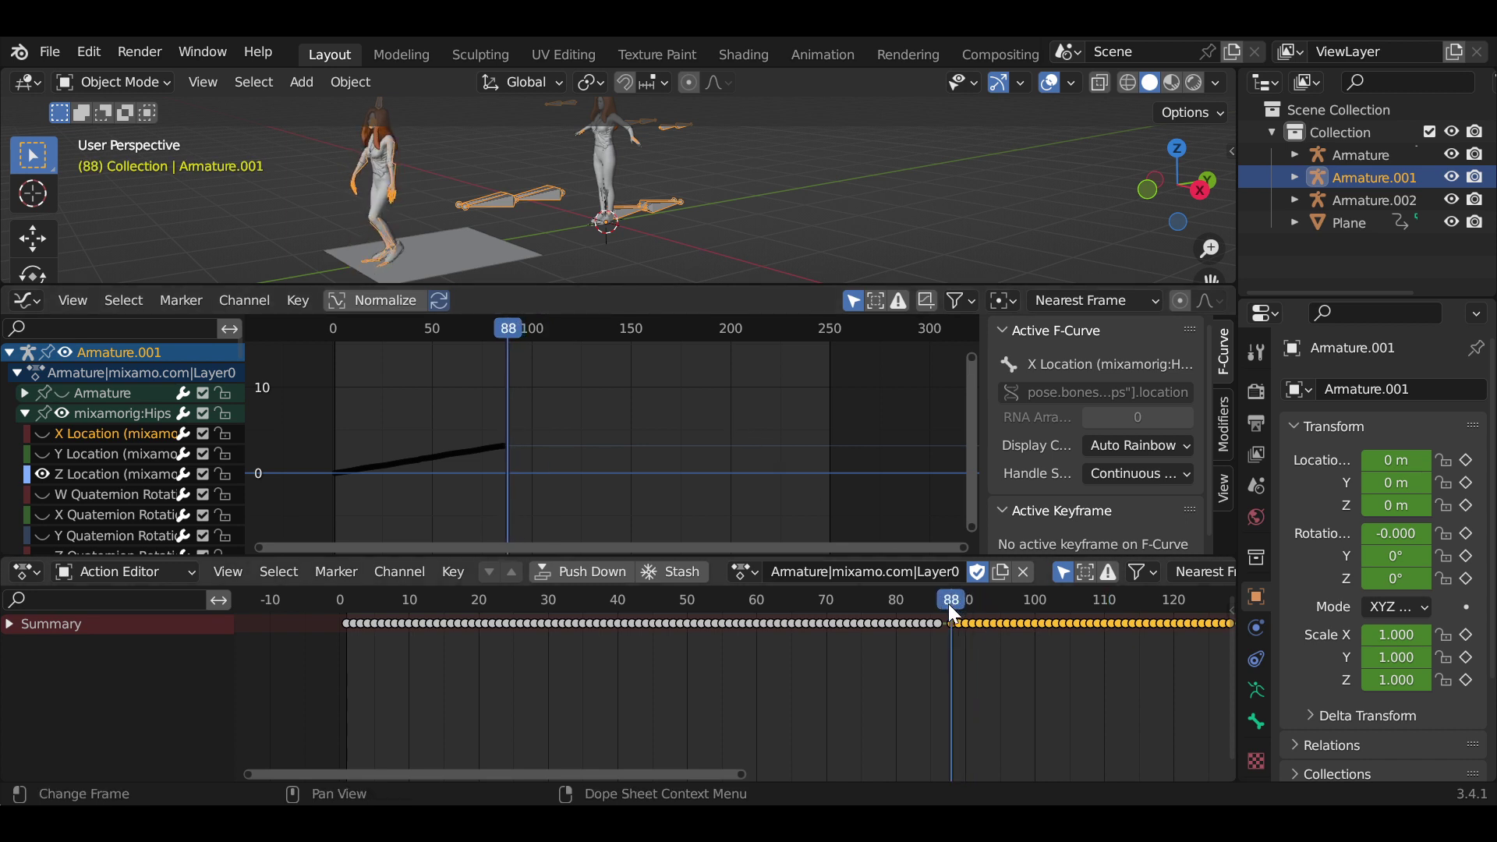
click(26, 296)
Turn the Graph Editor into a Timeline showing the Summary row and put Armature.001 in Pose Mode
click(40, 293)
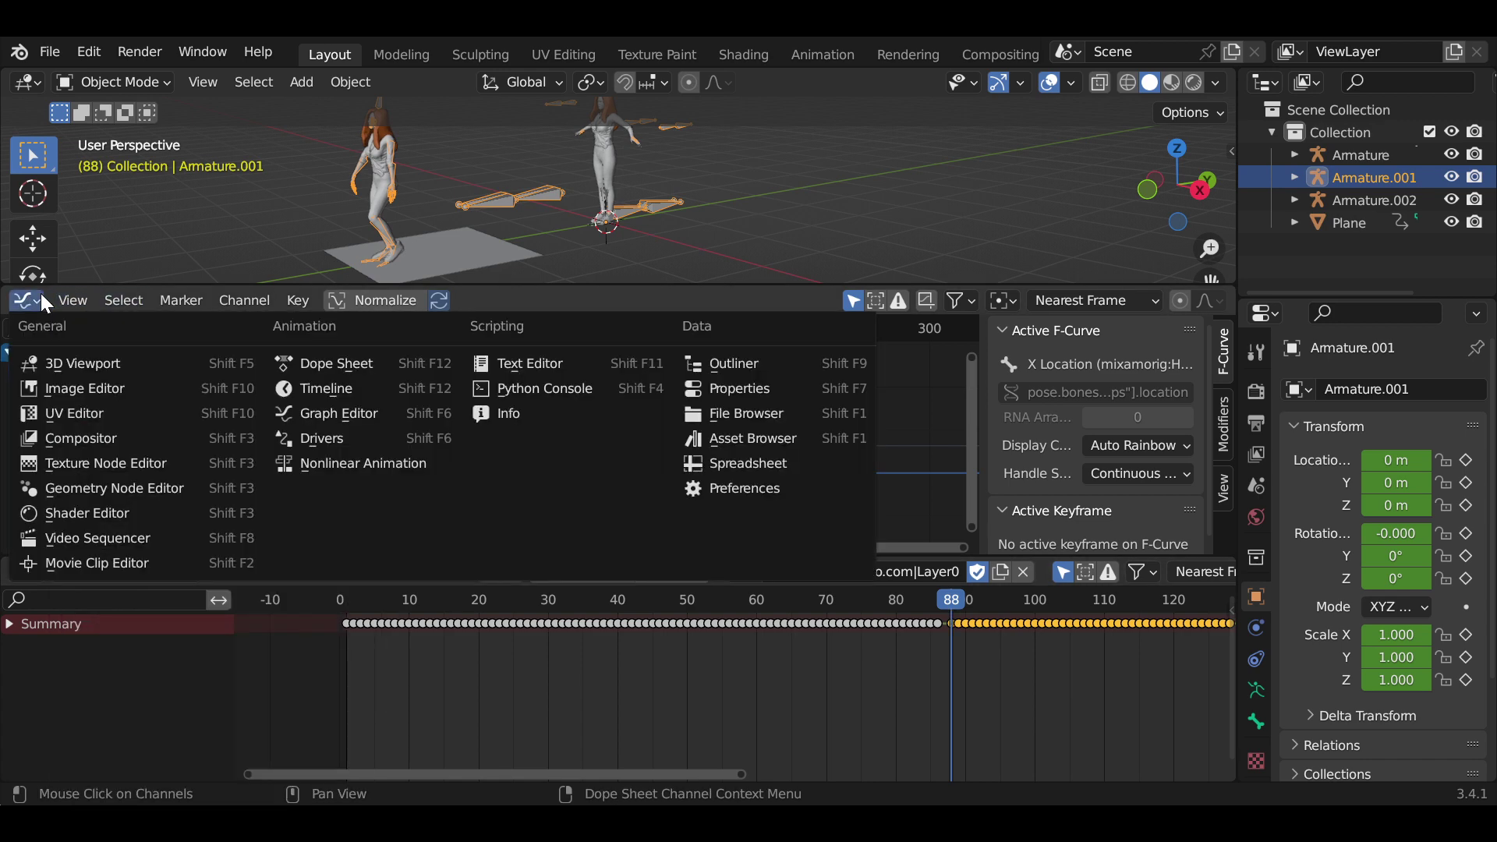
click(27, 306)
click(301, 388)
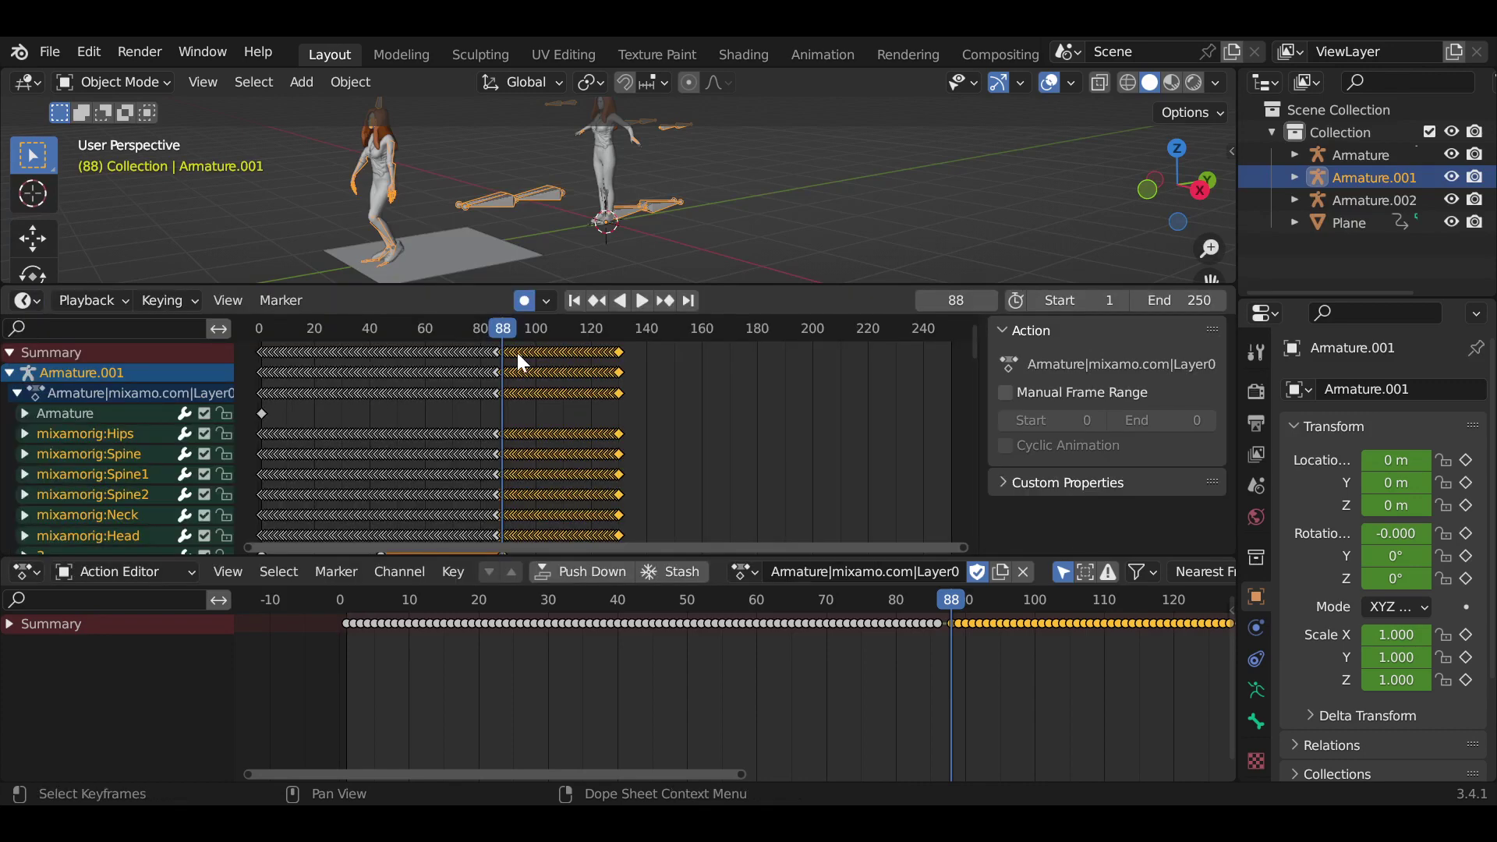
scroll(519, 359, down, 2)
scroll(592, 368, up, 2)
scroll(593, 372, up, 2)
scroll(593, 374, up, 1)
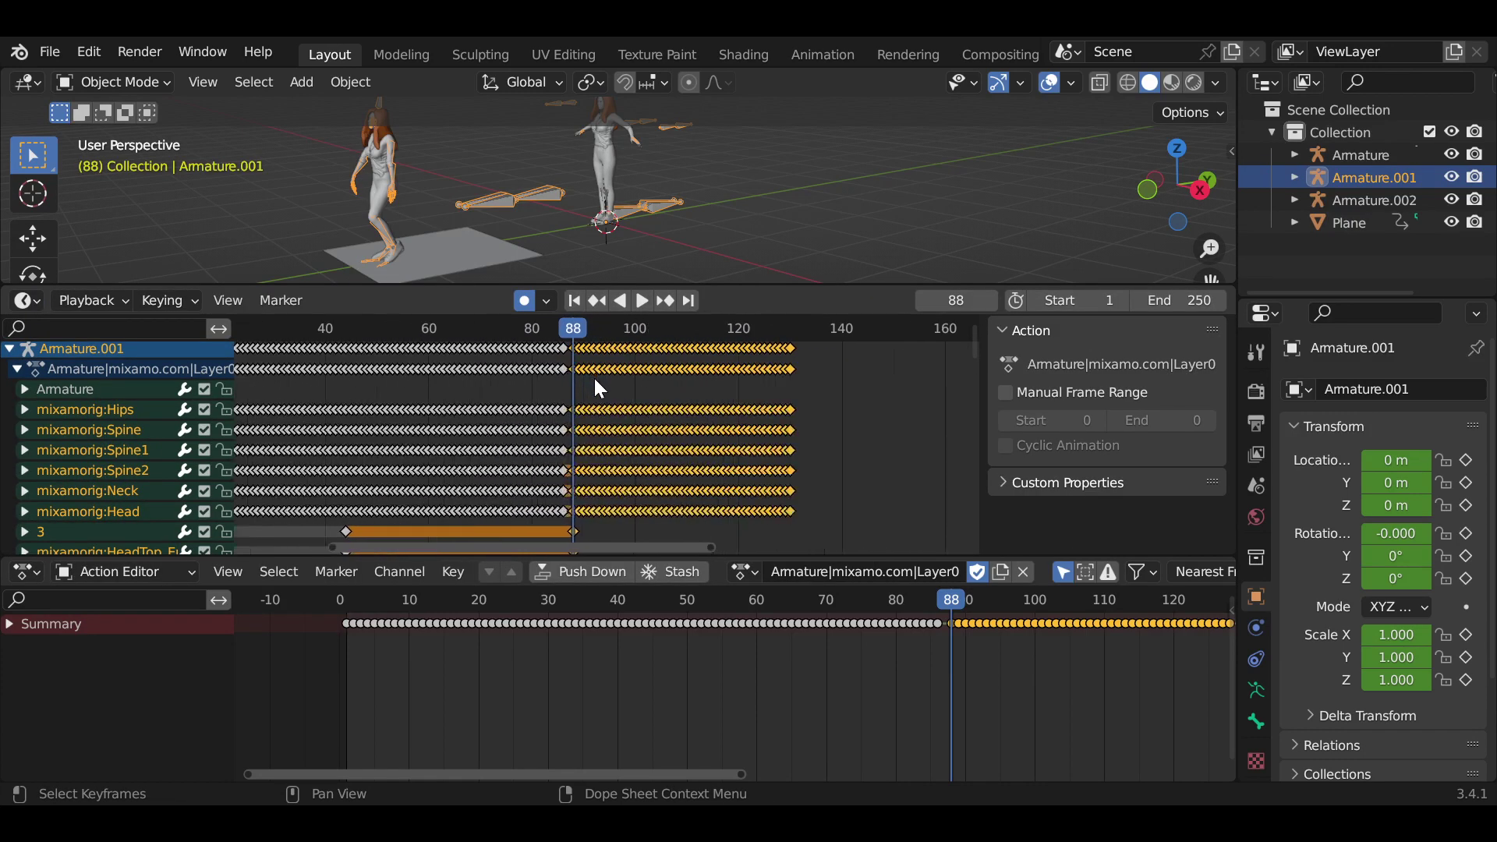
scroll(599, 387, down, 1)
mouse_move(600, 381)
middle_down()
mouse_move(625, 466)
mouse_move(633, 434)
middle_up()
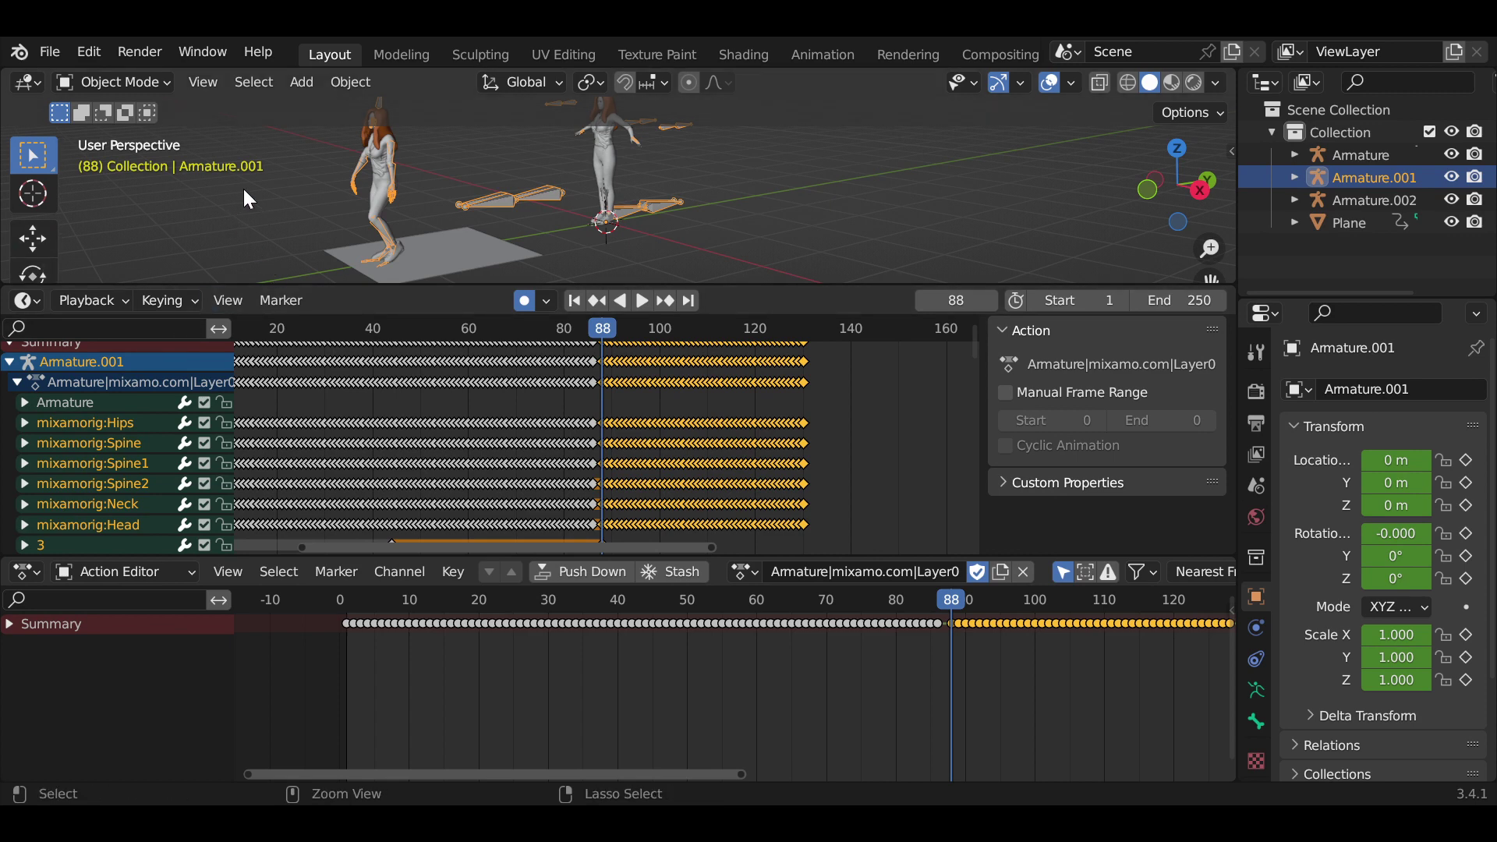
key(ctrl+Tab)
Box-select all bones of the left character in the viewport
middle_drag(435, 184, 481, 173)
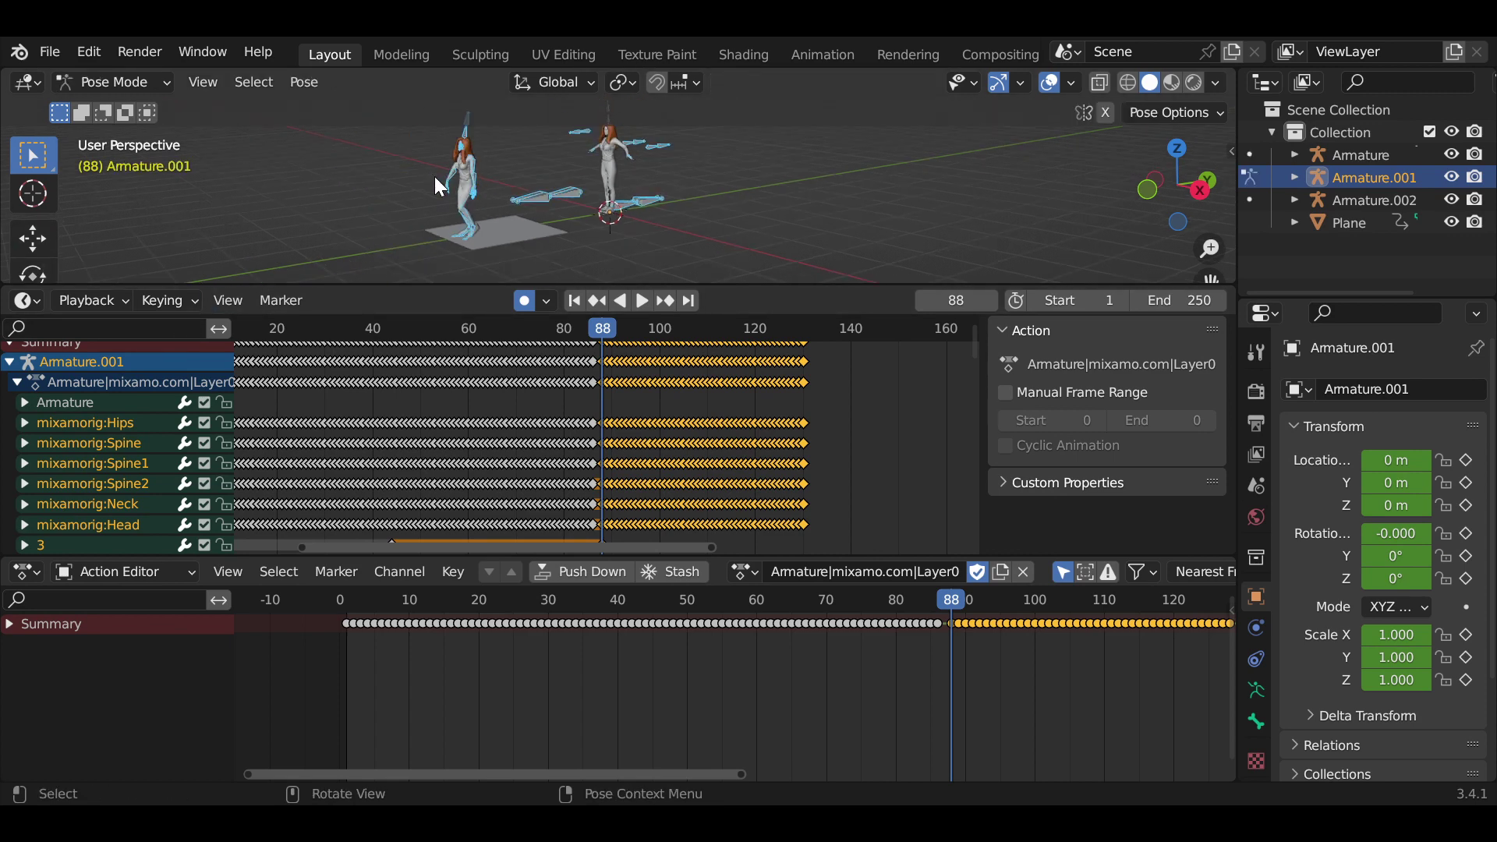
middle_drag(448, 156, 446, 156)
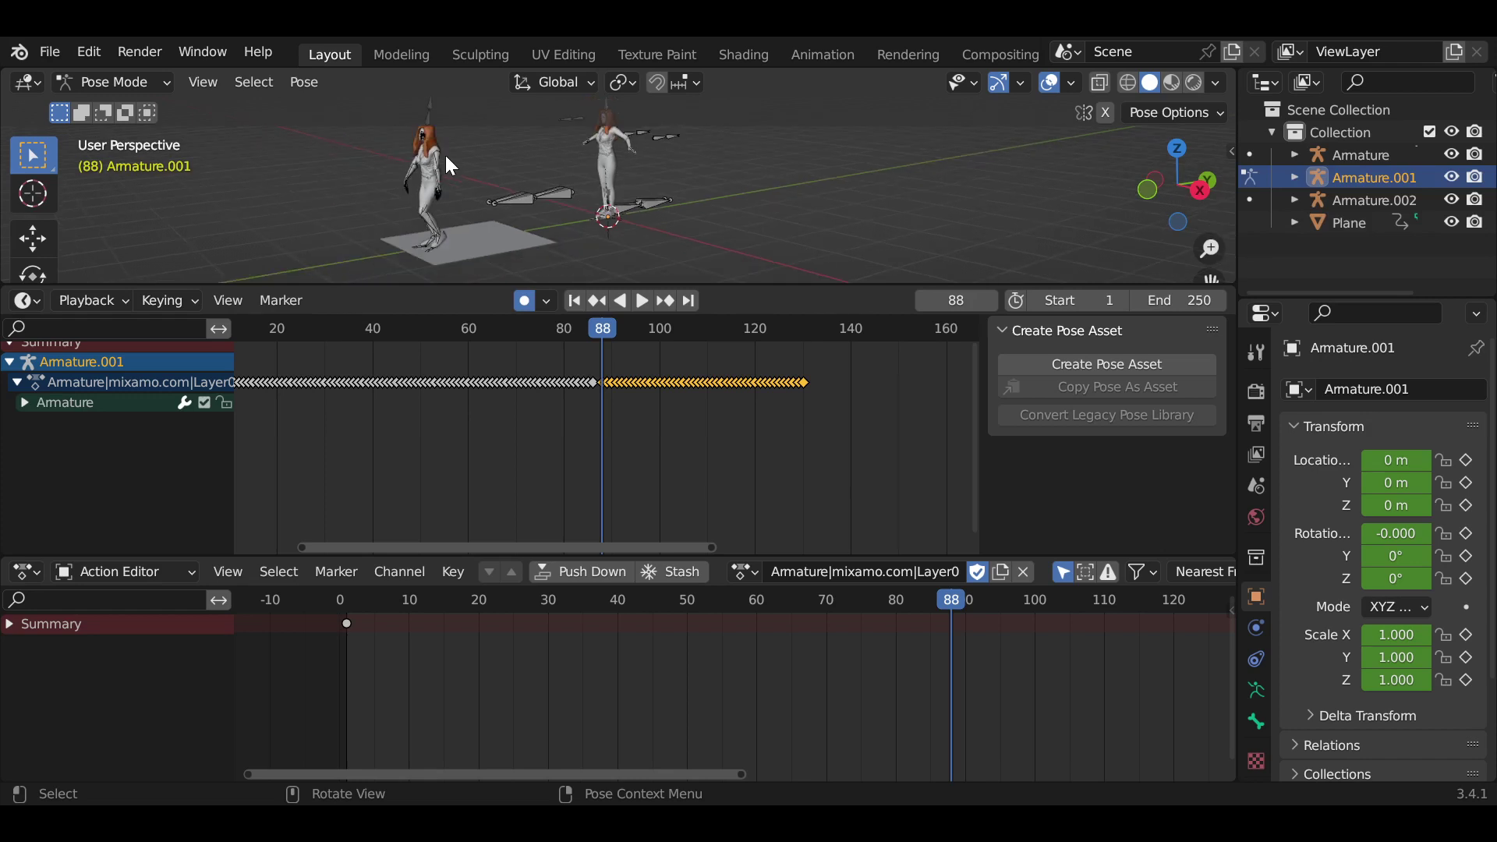
drag(466, 101, 363, 250)
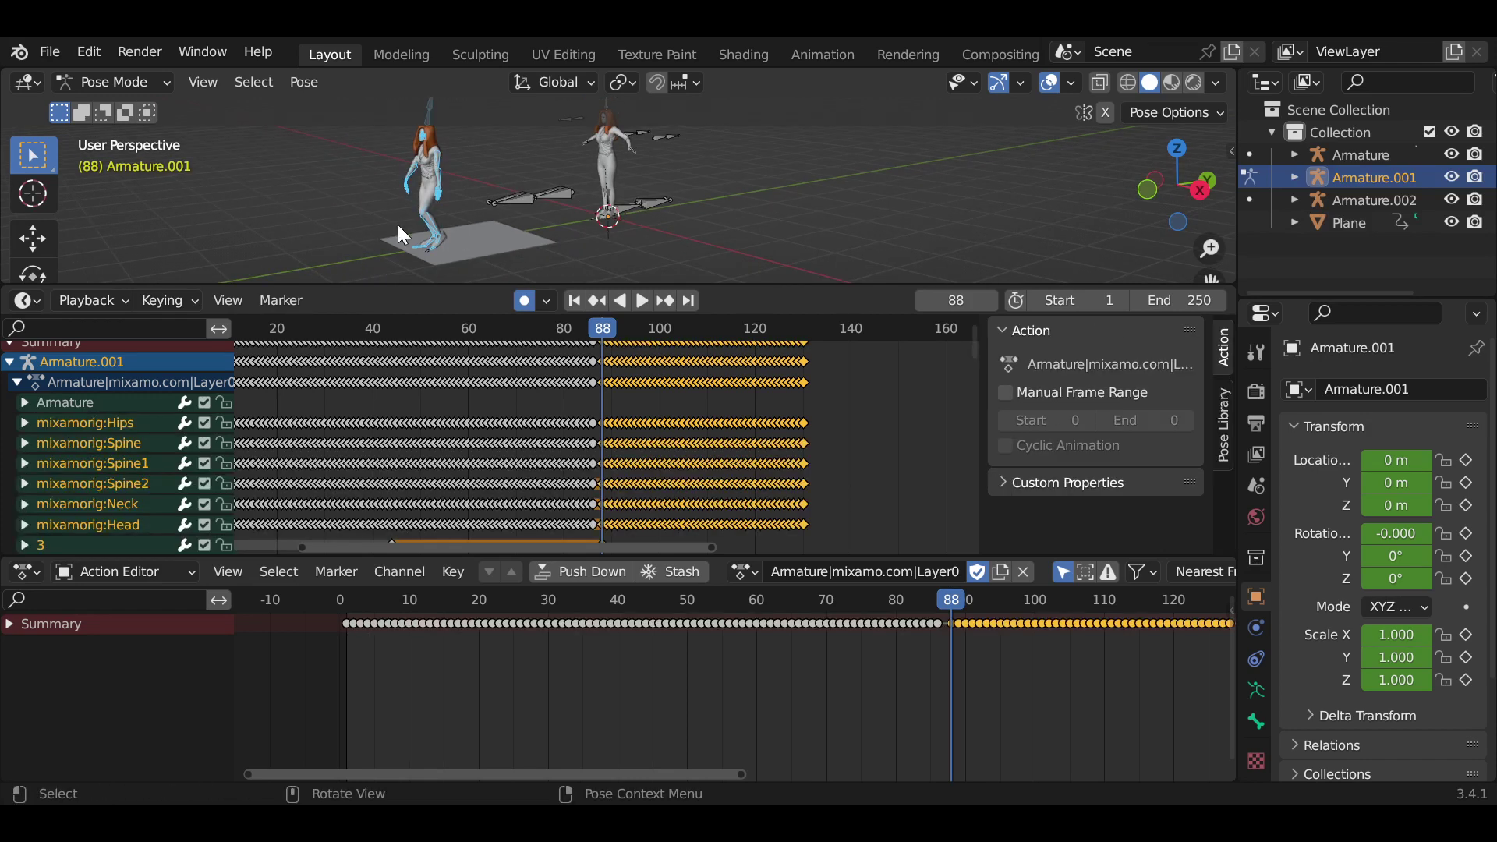
middle_drag(397, 225, 503, 142)
drag(510, 110, 373, 276)
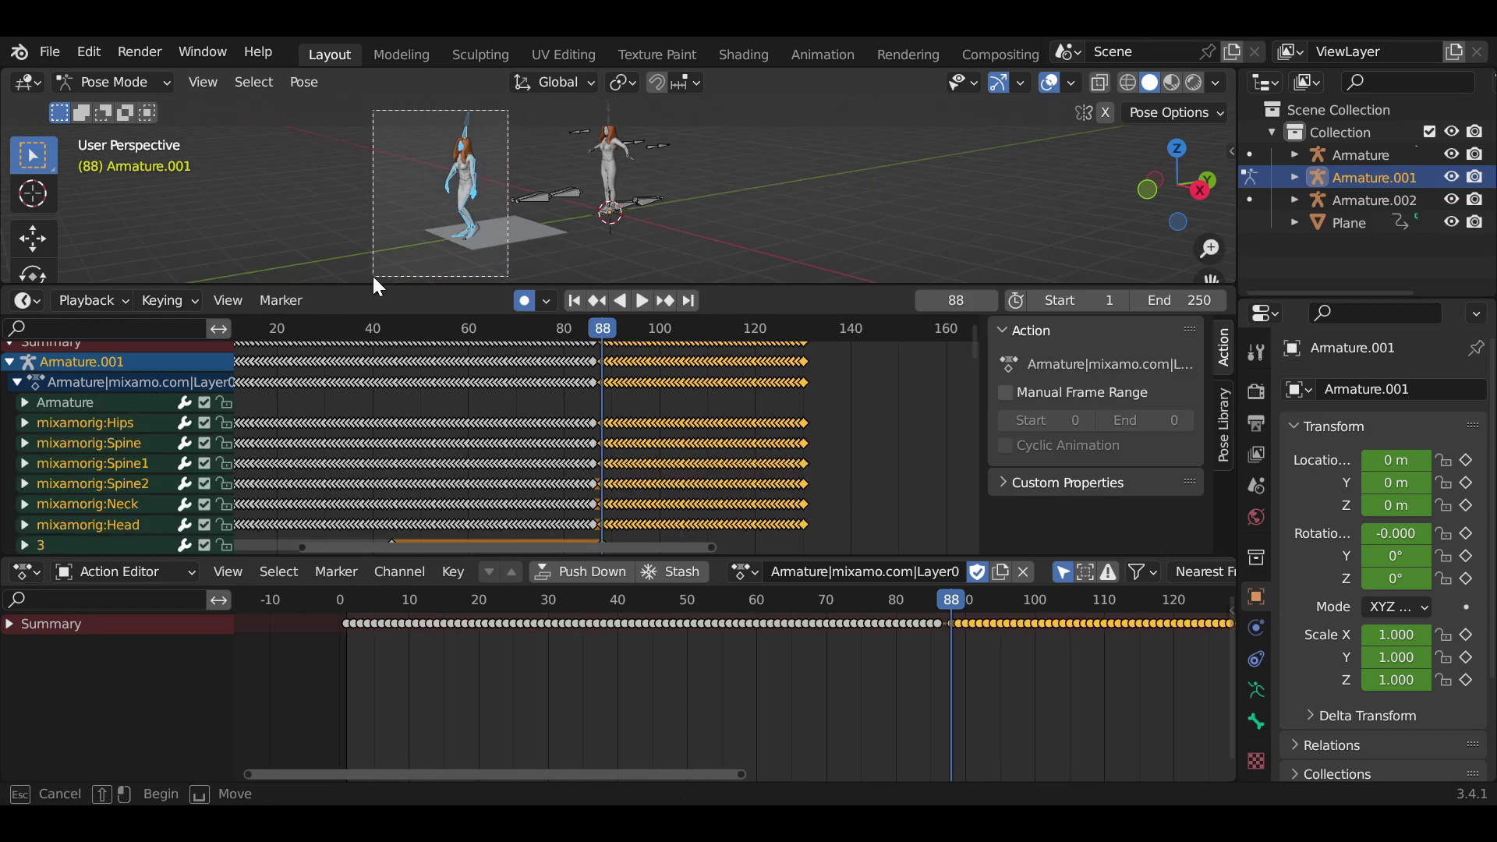
scroll(500, 150, up, 1)
scroll(489, 147, up, 2)
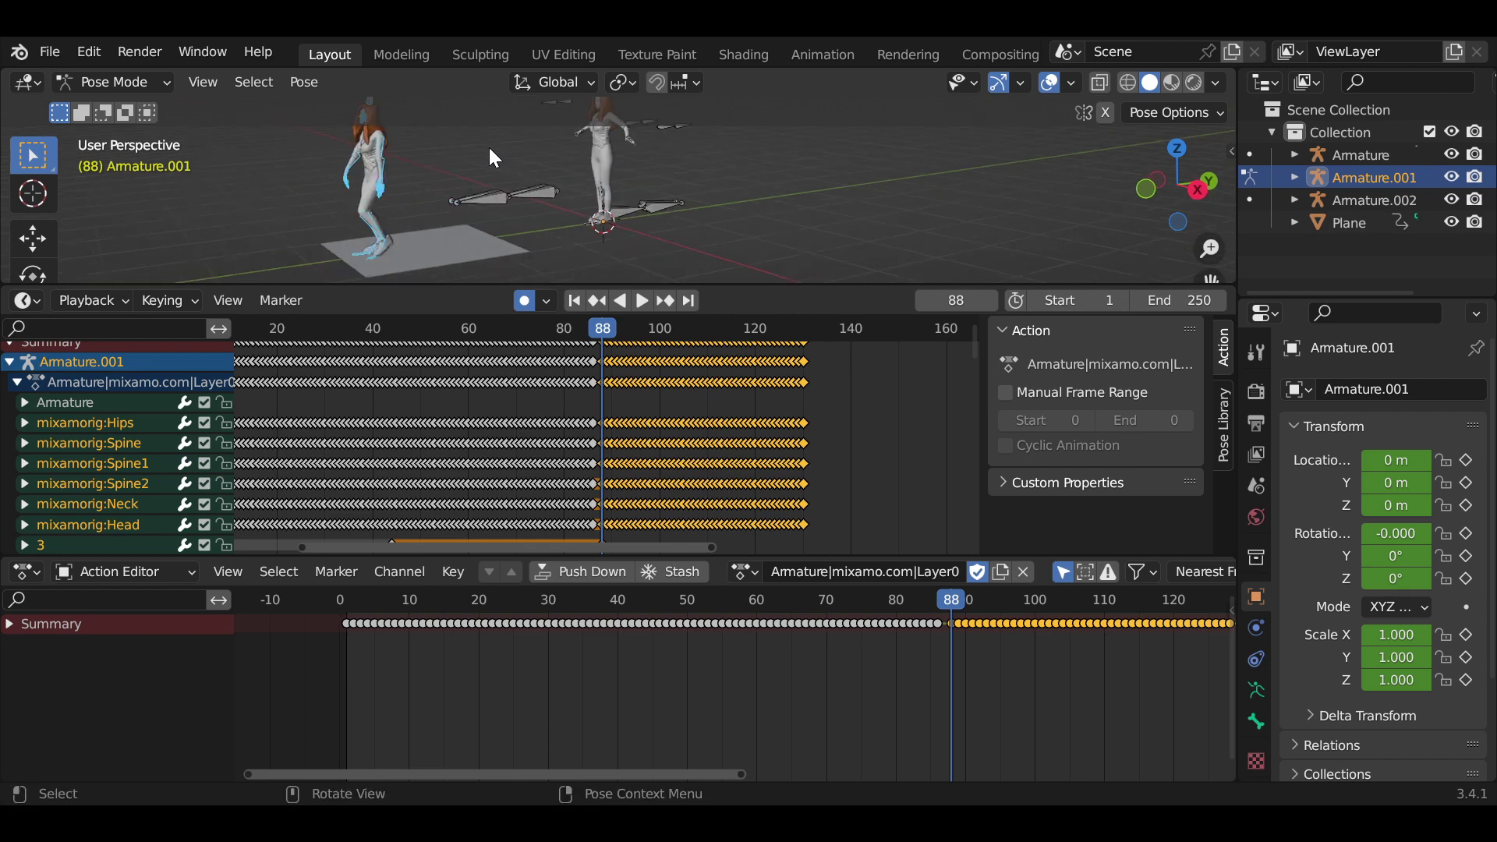
scroll(489, 148, up, 2)
scroll(481, 156, up, 2)
scroll(541, 181, down, 1)
scroll(543, 171, up, 2)
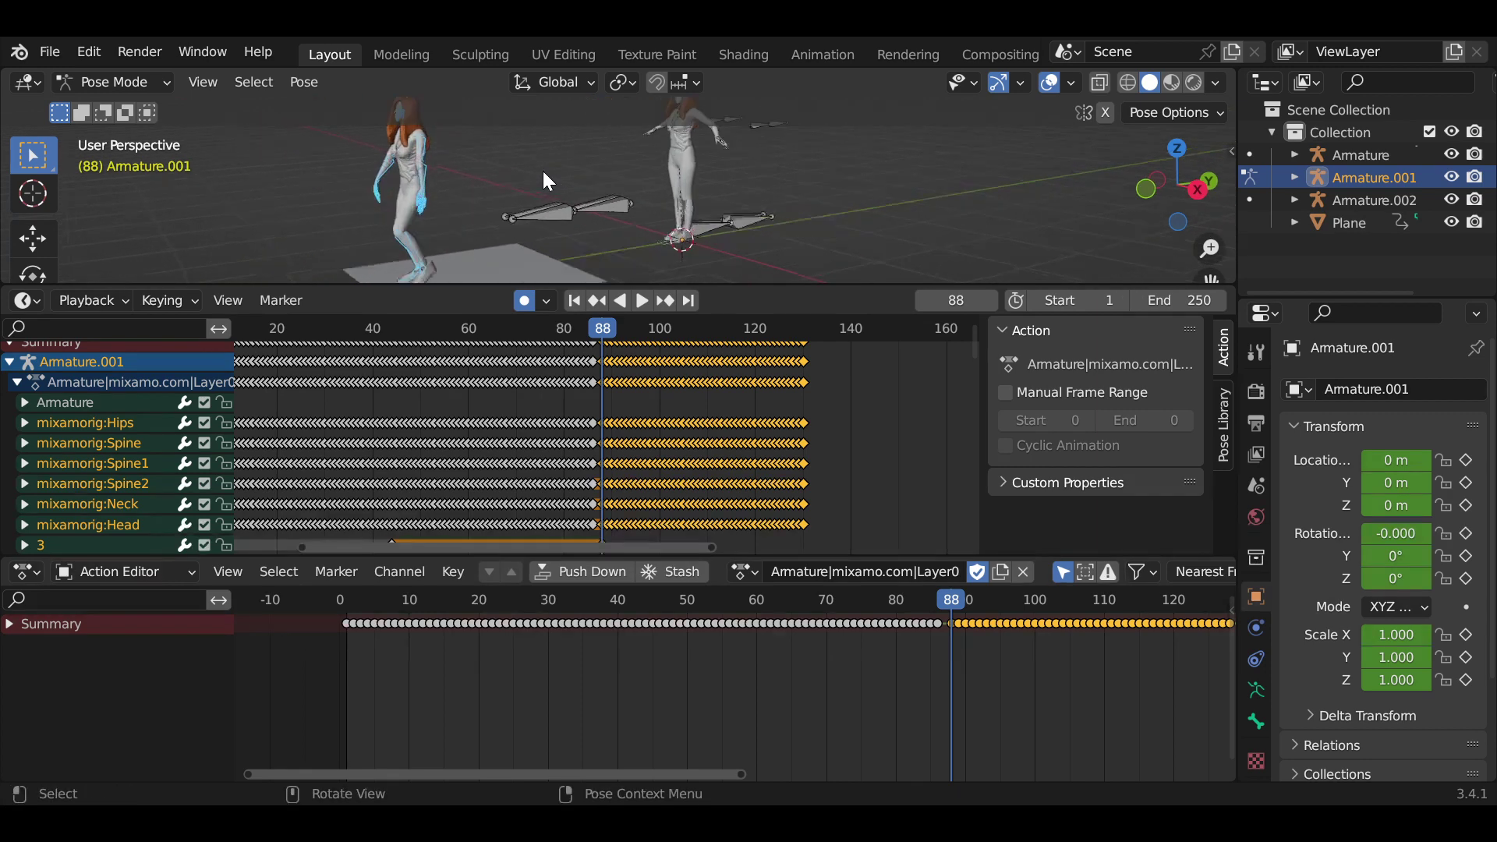
middle_drag(508, 201, 508, 202)
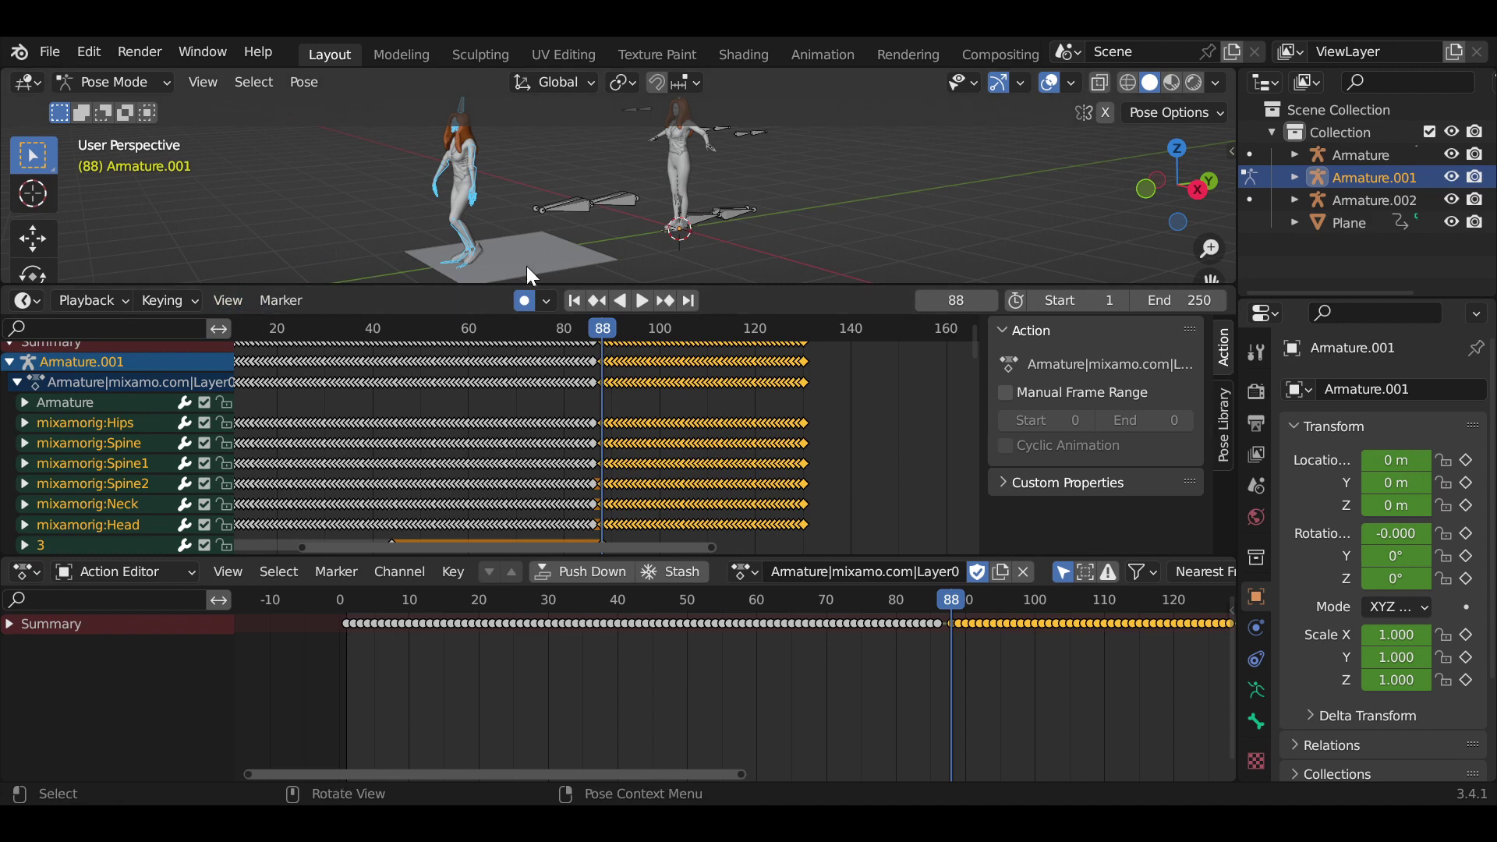
Make a trial bone move, then scrub to around frame 129 near the transition
key(g)
click(509, 204)
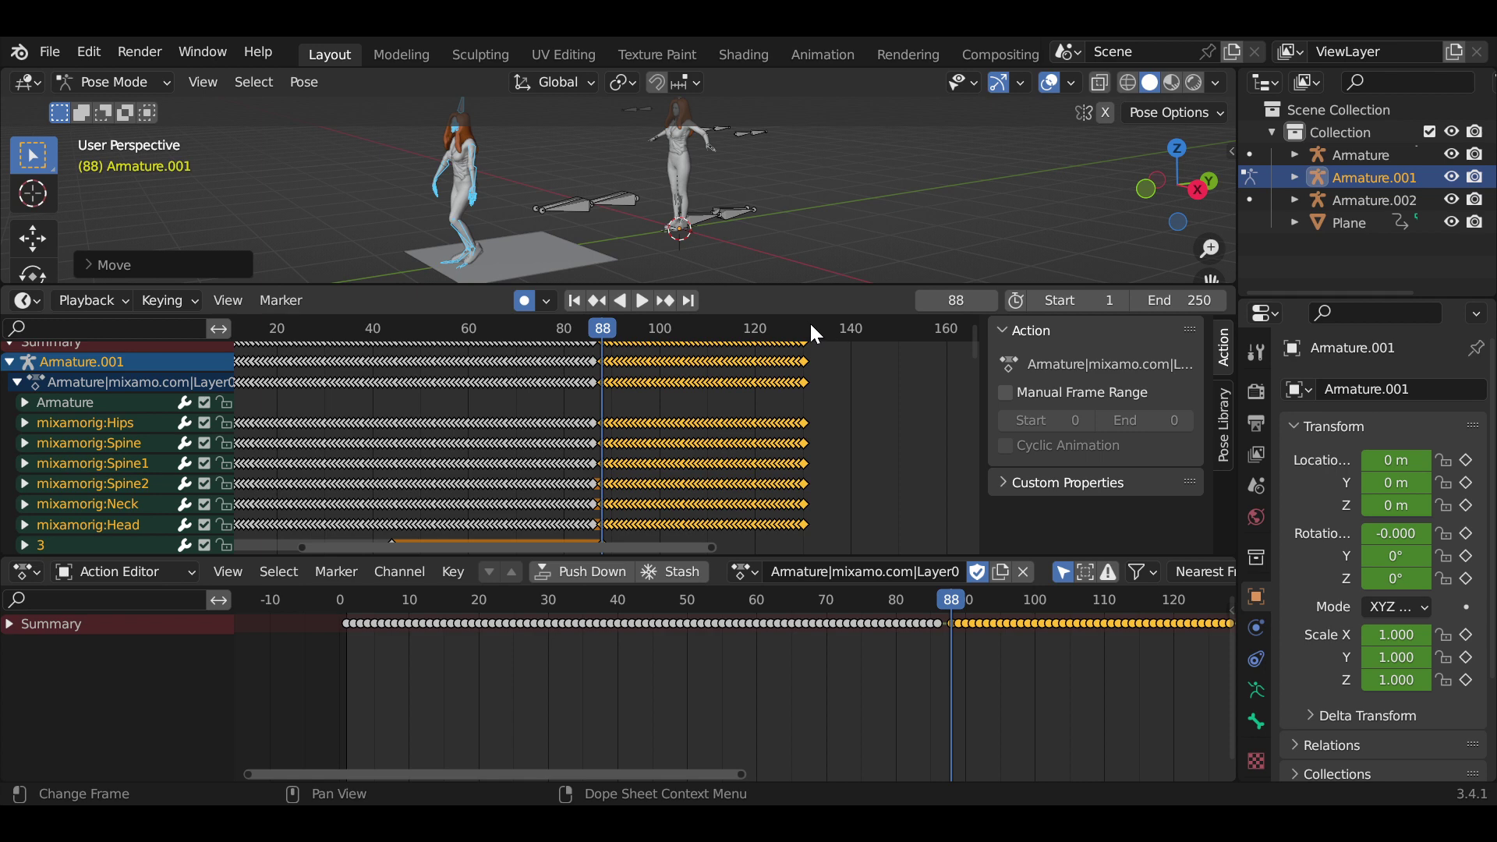
drag(810, 322, 776, 343)
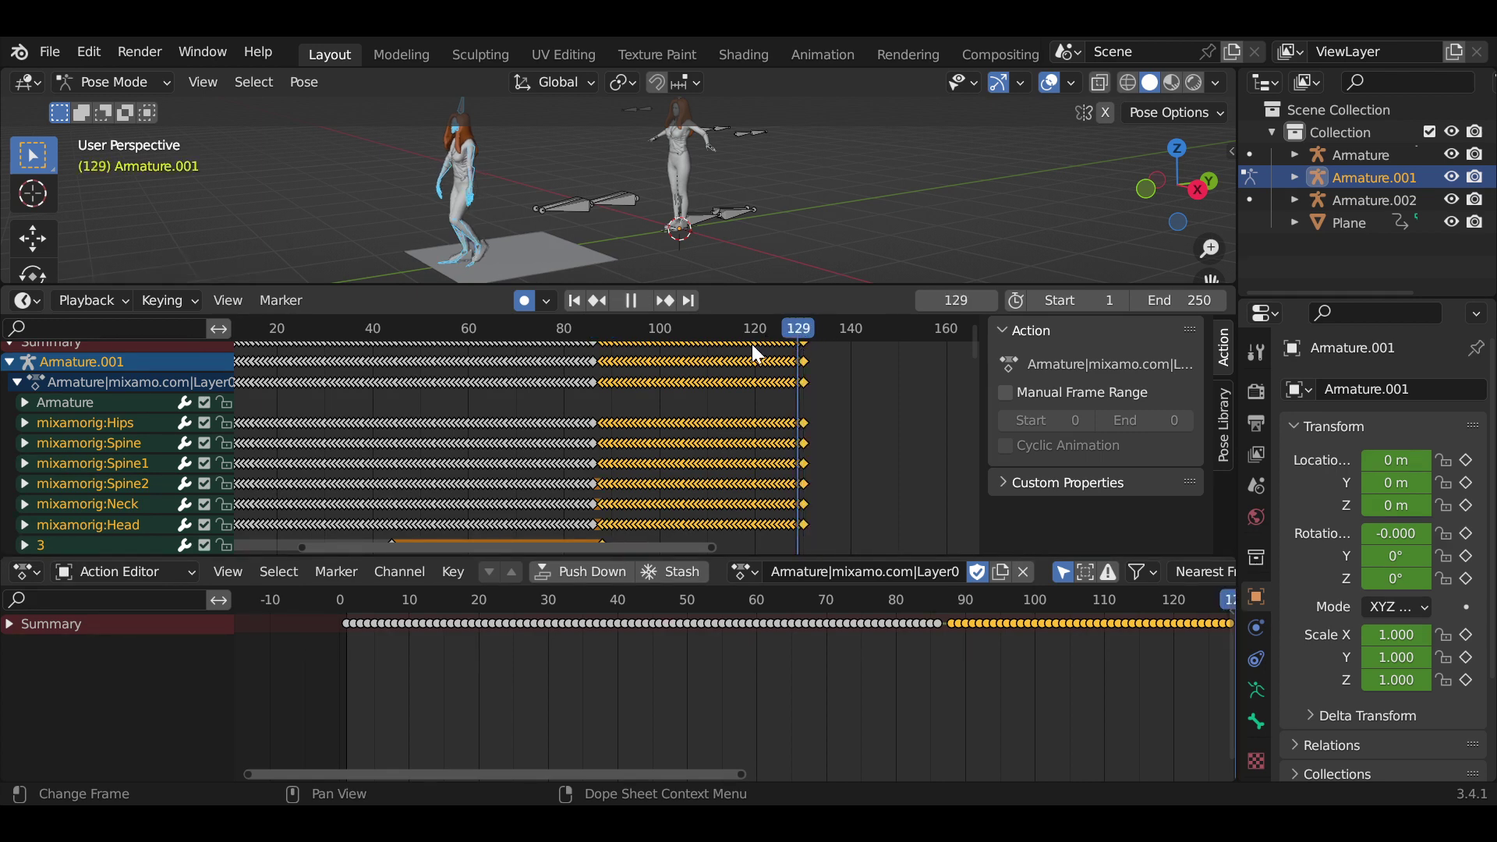
drag(775, 337, 804, 331)
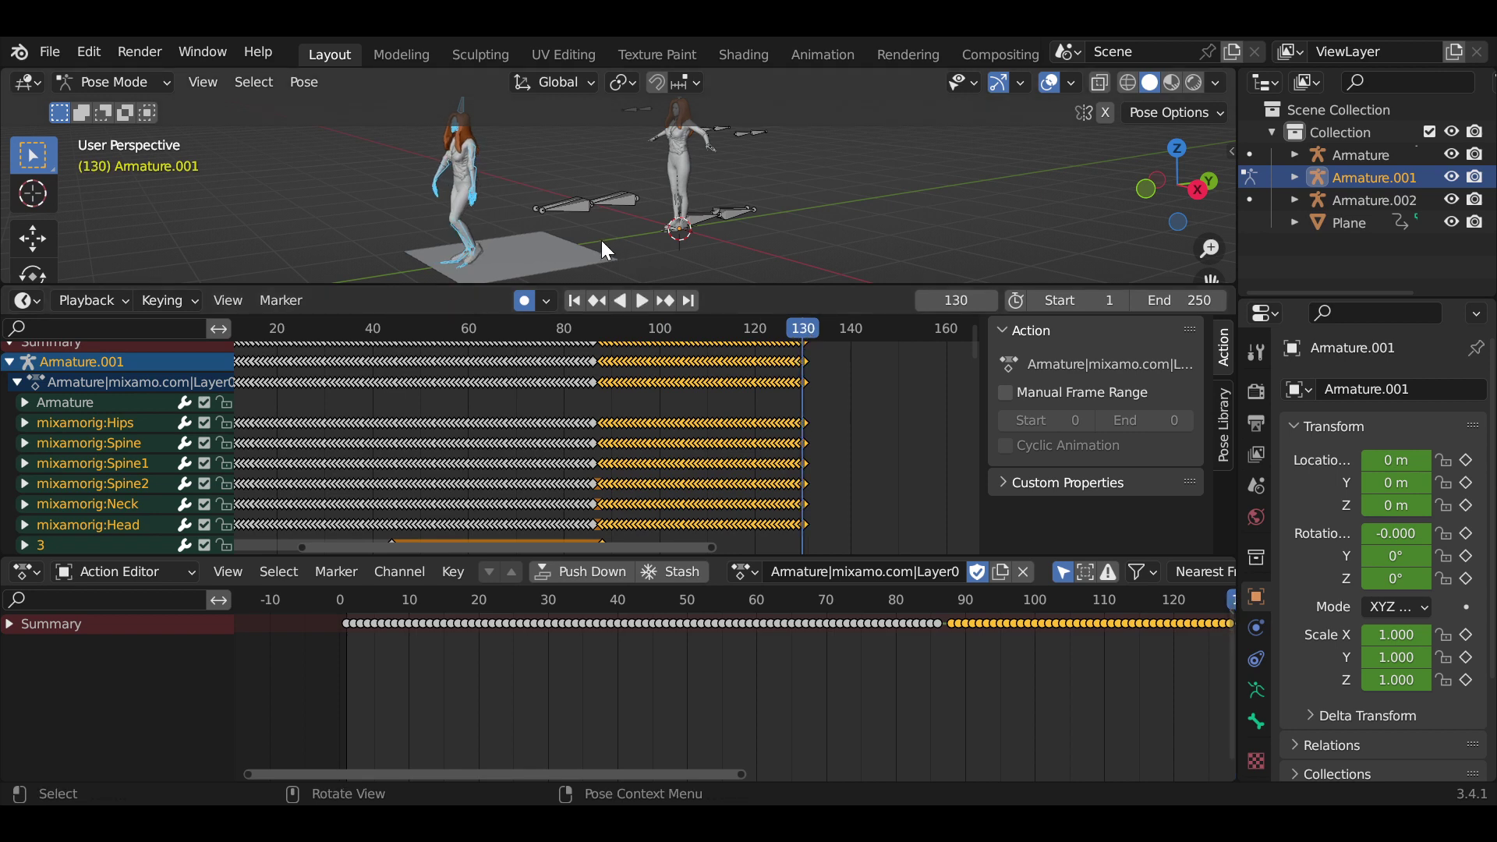
Slide the pose 1.082 m back along global Y and play from frame 120 to check it
key(g)
key(y)
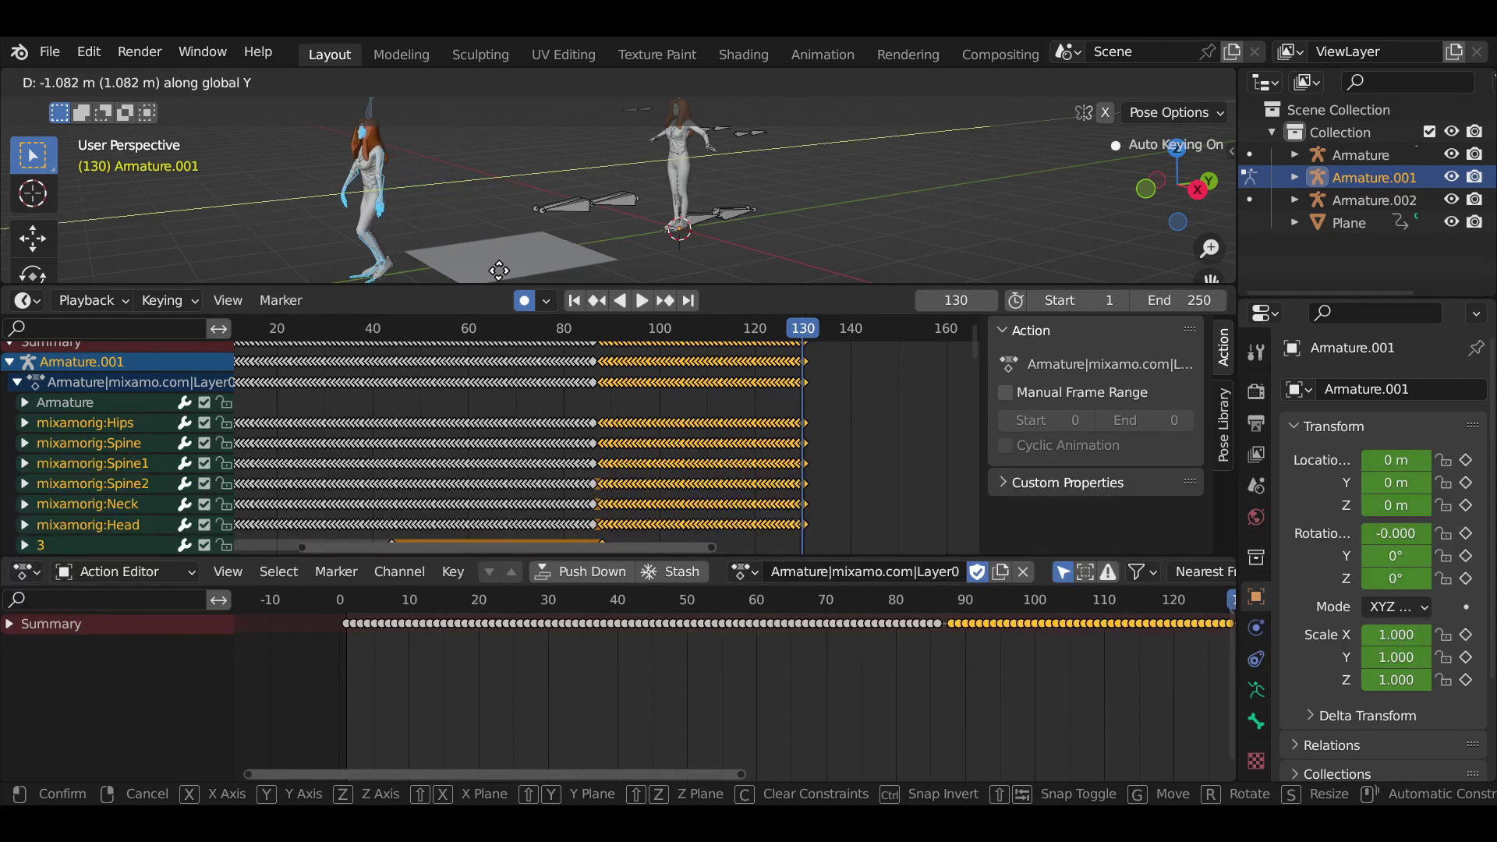
click(419, 282)
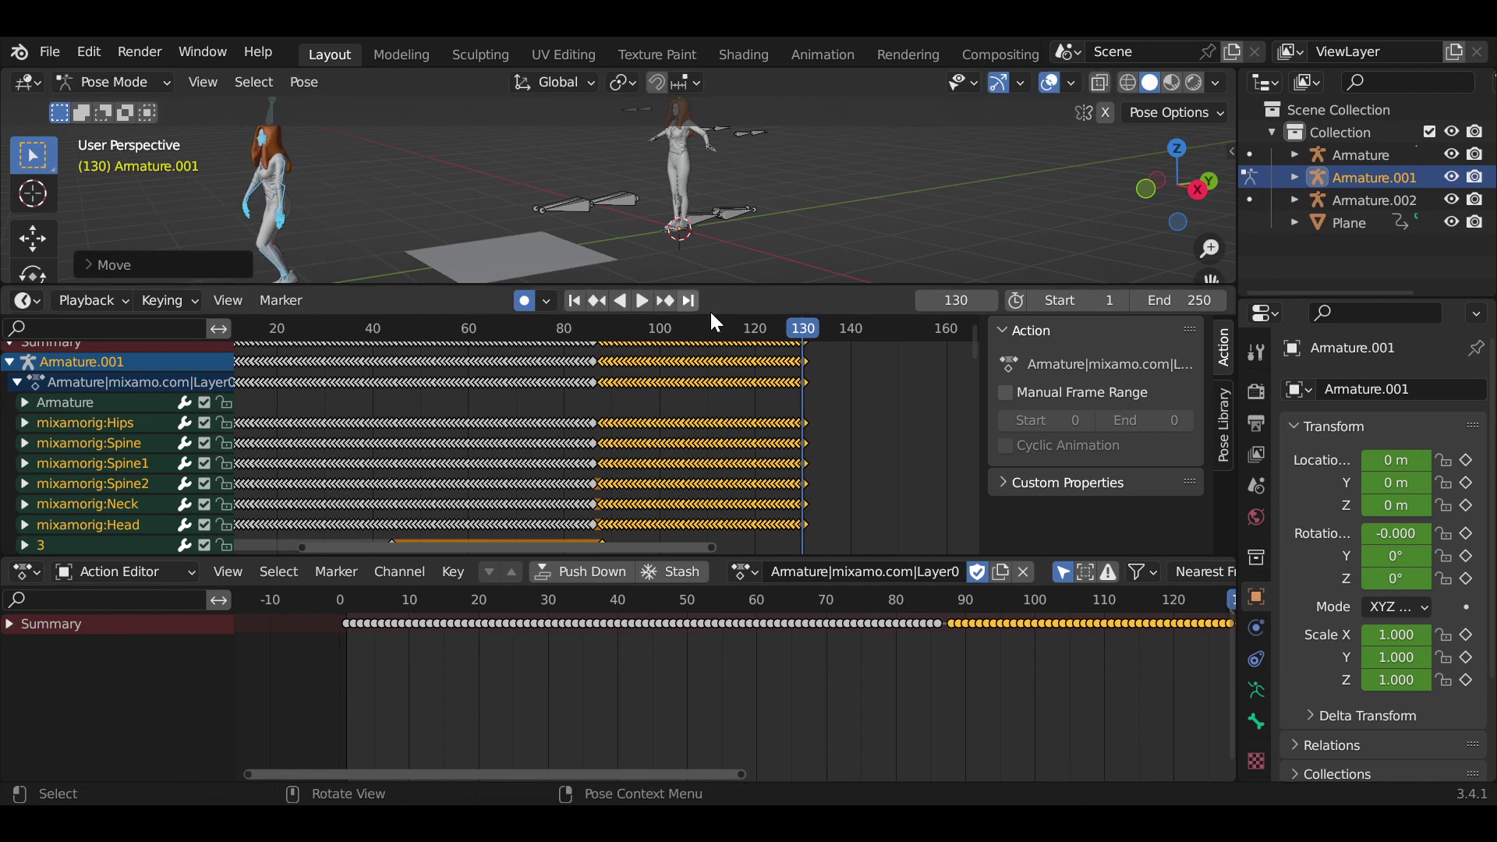
click(756, 323)
key(space)
mouse_move(747, 329)
mouse_down()
mouse_move(652, 346)
mouse_move(626, 334)
mouse_up()
Replay the animation from the first frame, briefly viewing it maximized
key(space)
scroll(574, 233, down, 3)
middle_drag(575, 234, 628, 240)
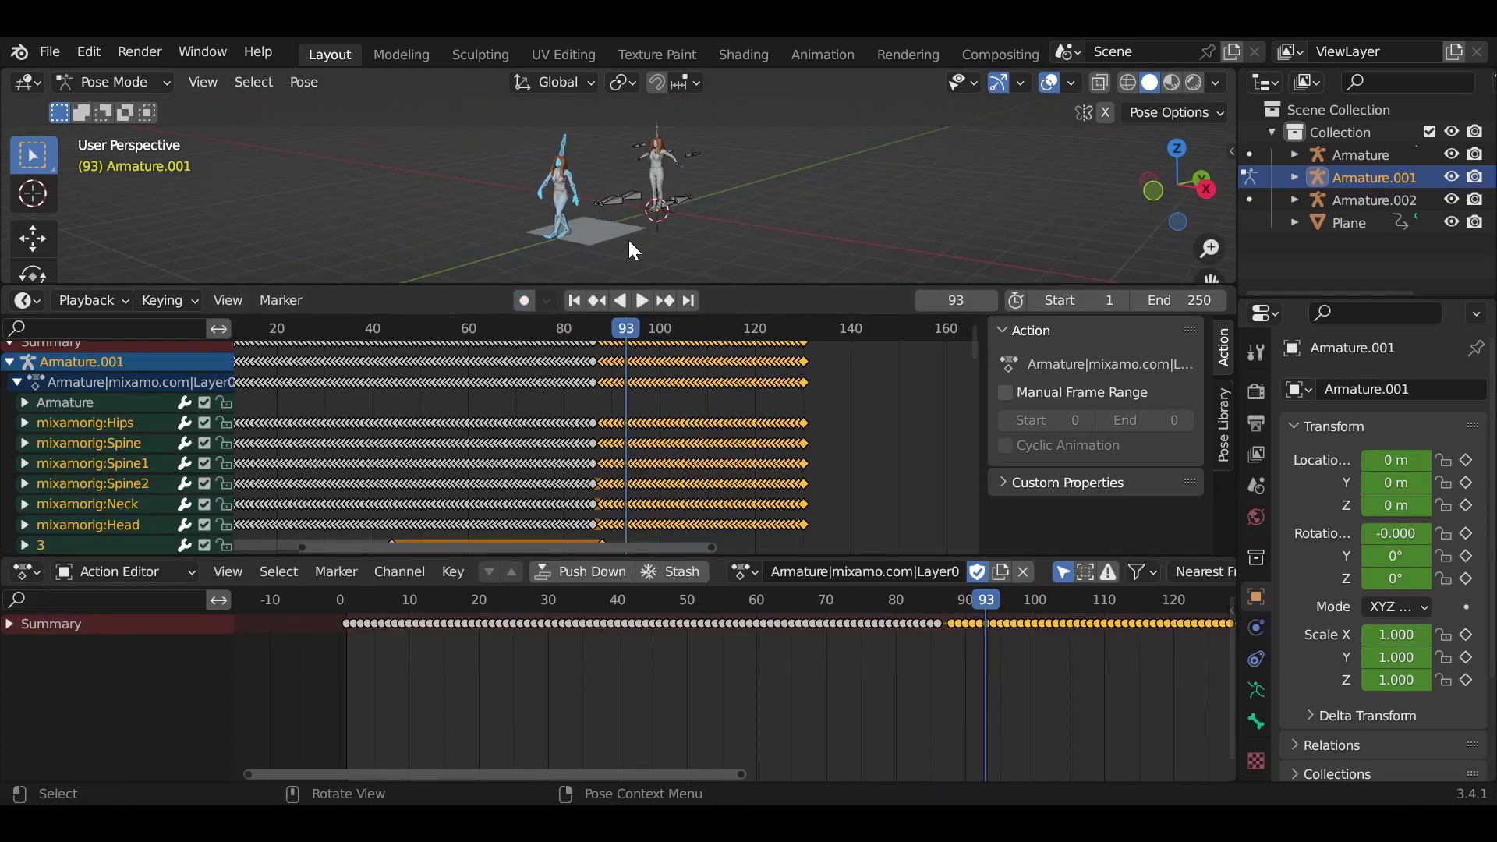
key(shift+Left)
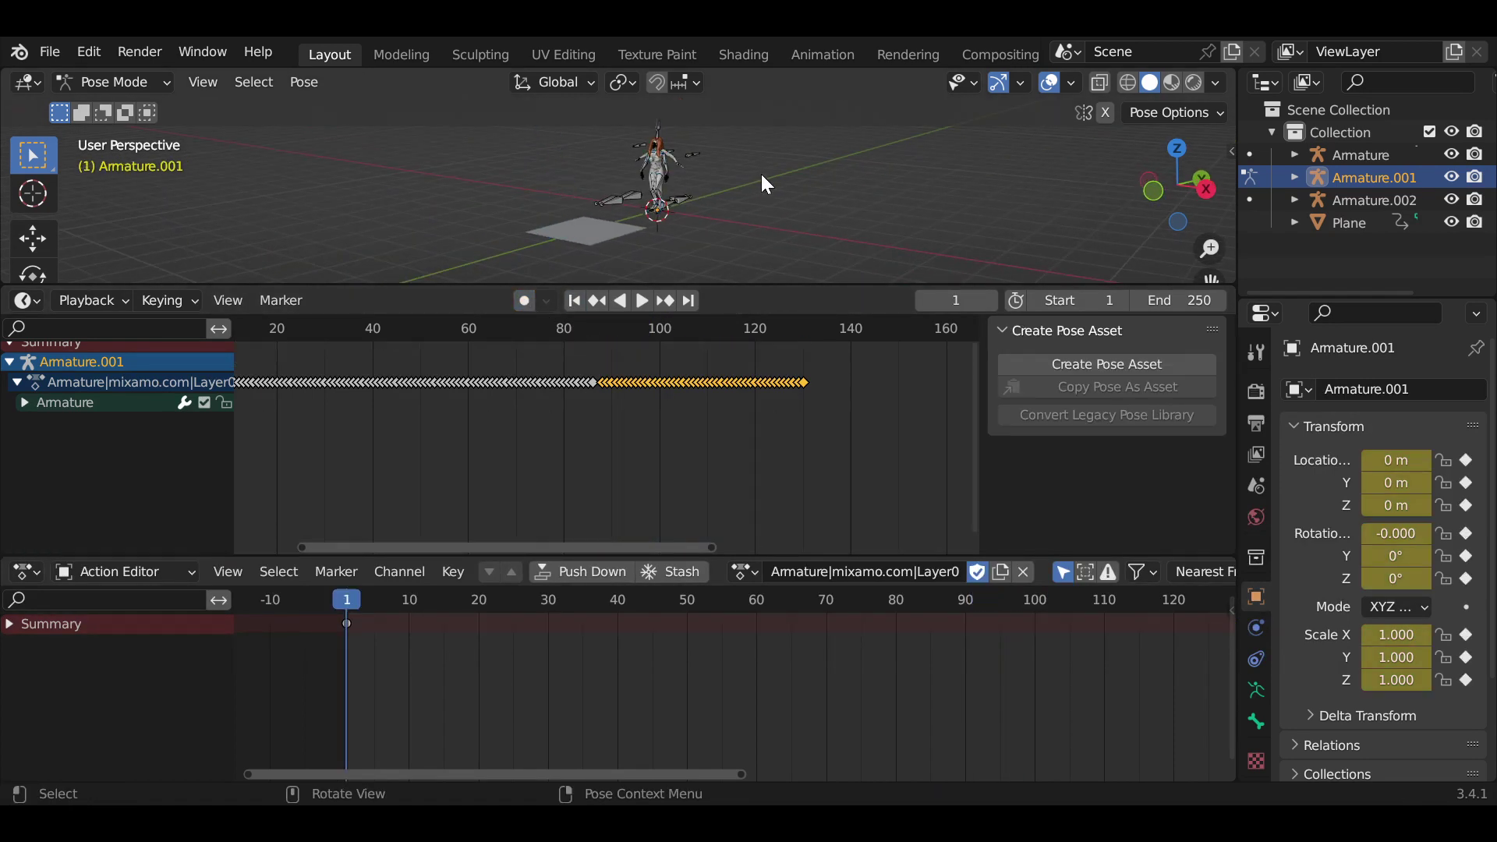
key(space)
scroll(762, 175, up, 2)
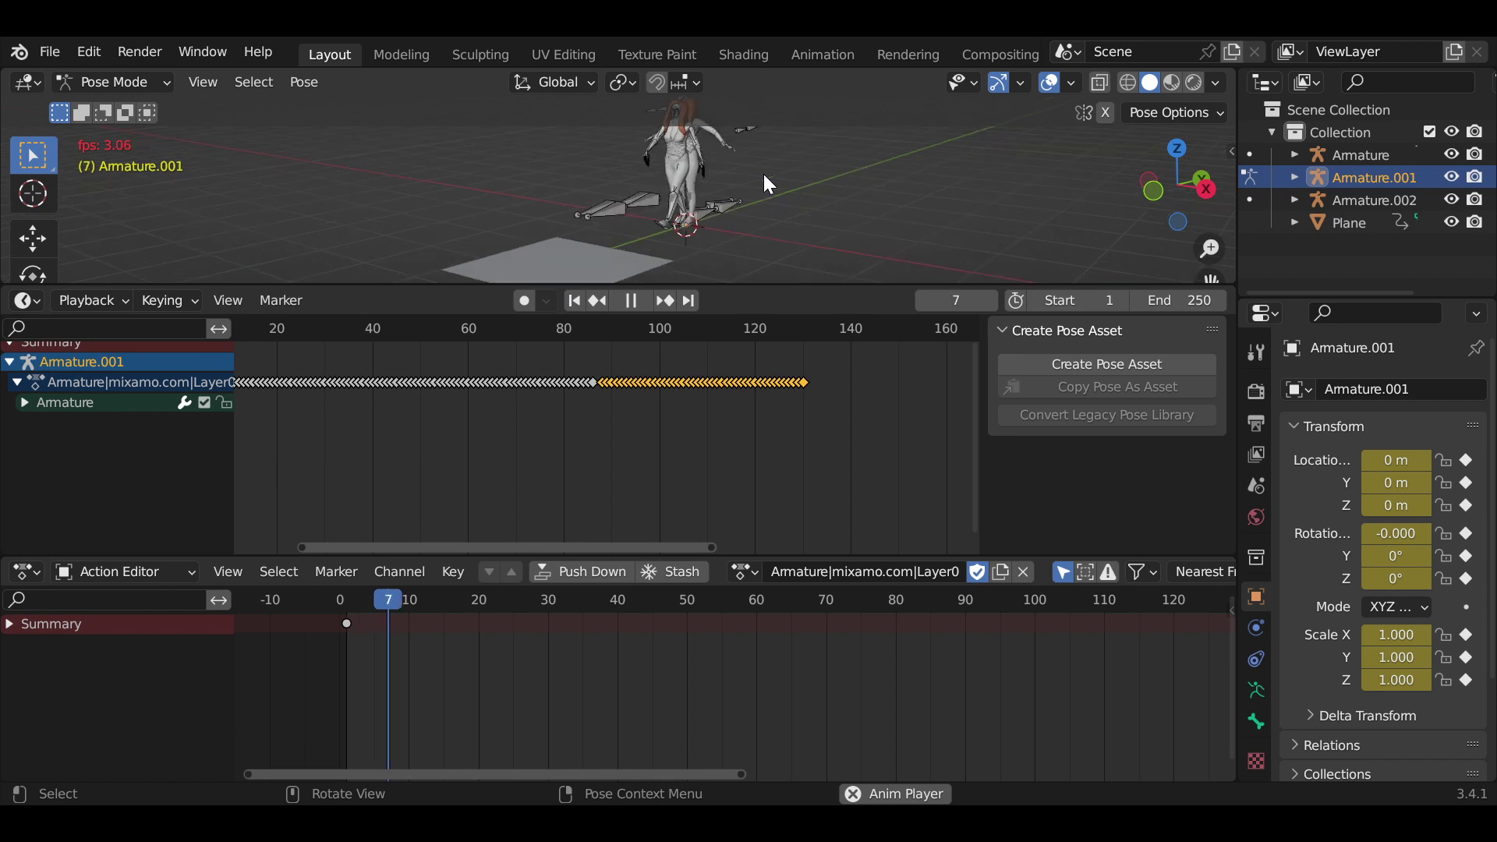
key(ctrl+space)
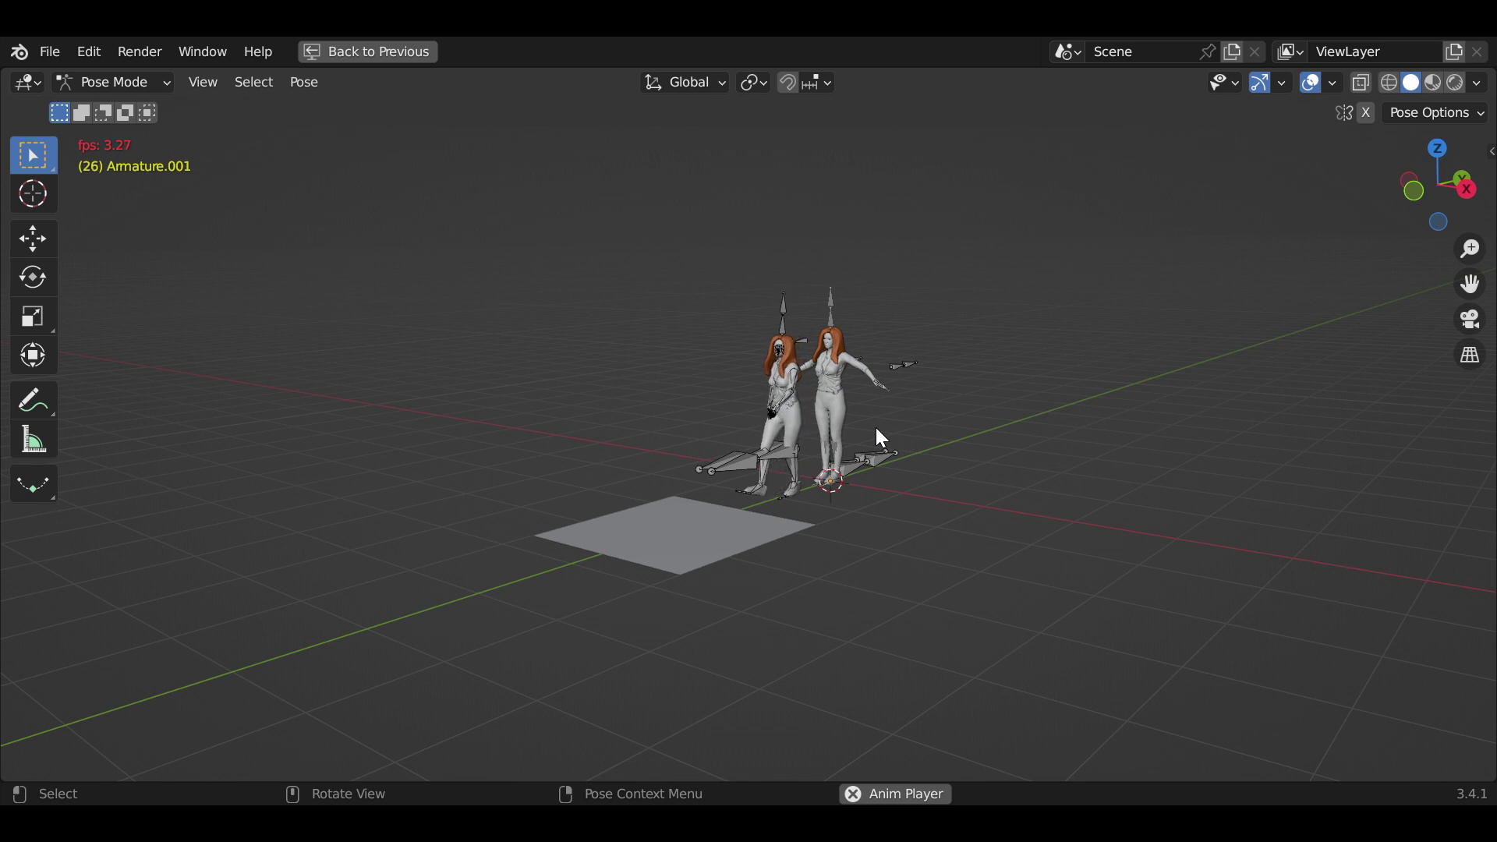
key(ctrl+space)
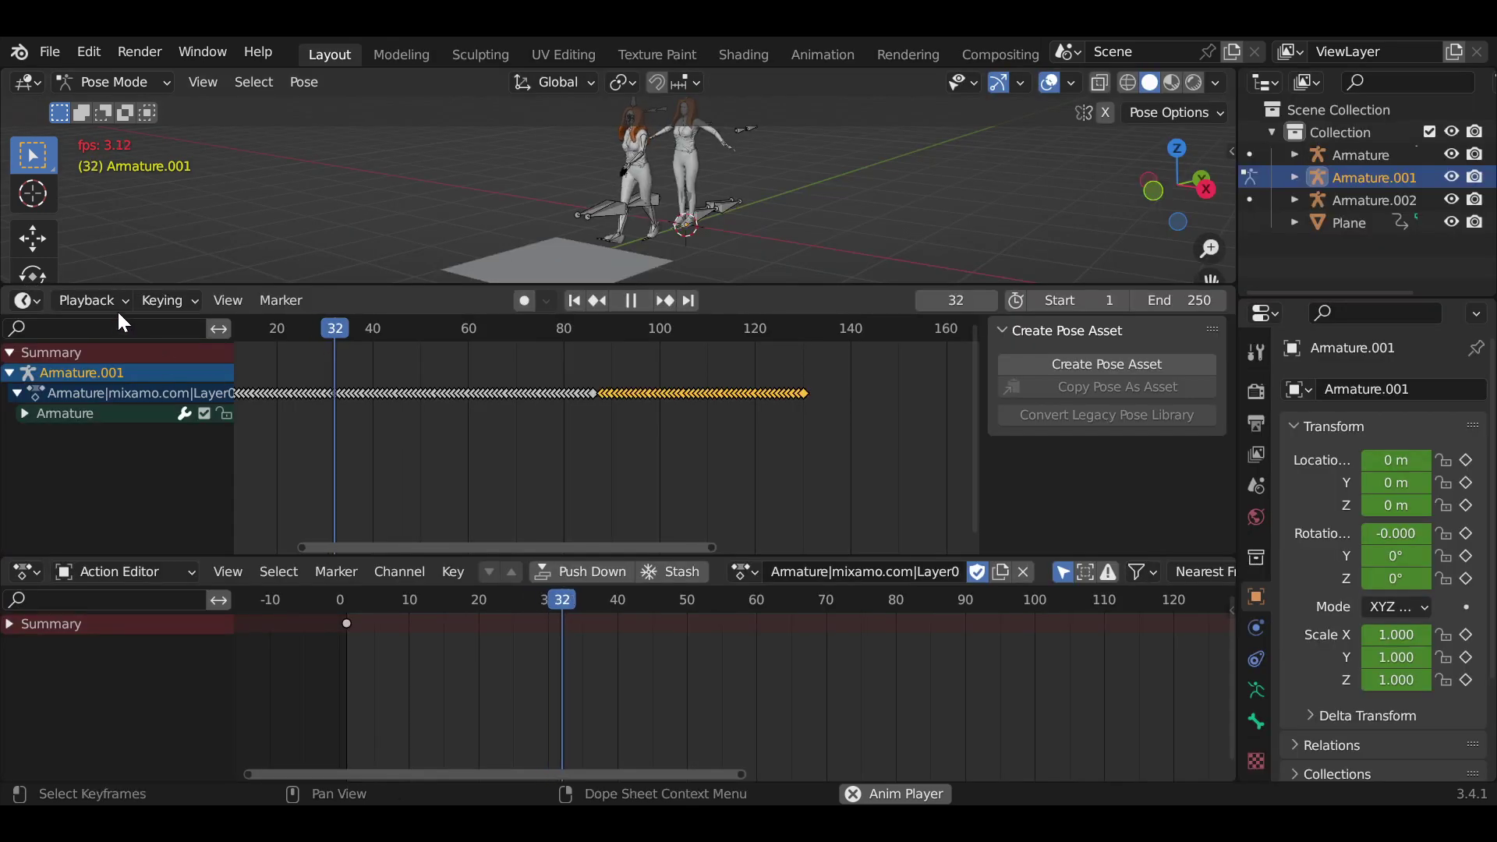
Set playback sync to Frame Dropping, replay the animation, and stop at frame 131
click(88, 301)
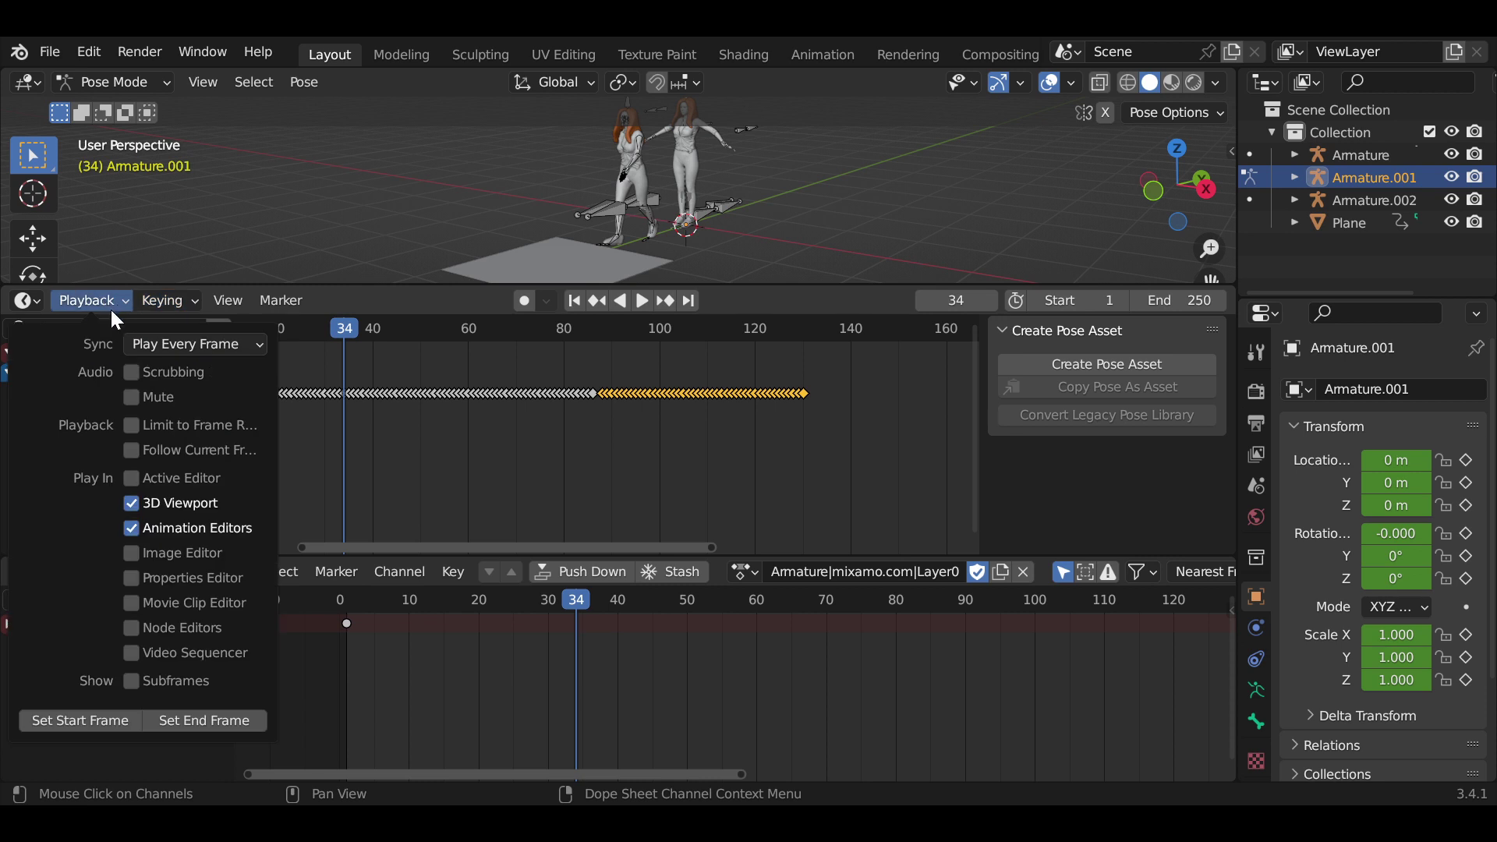
click(133, 341)
click(152, 401)
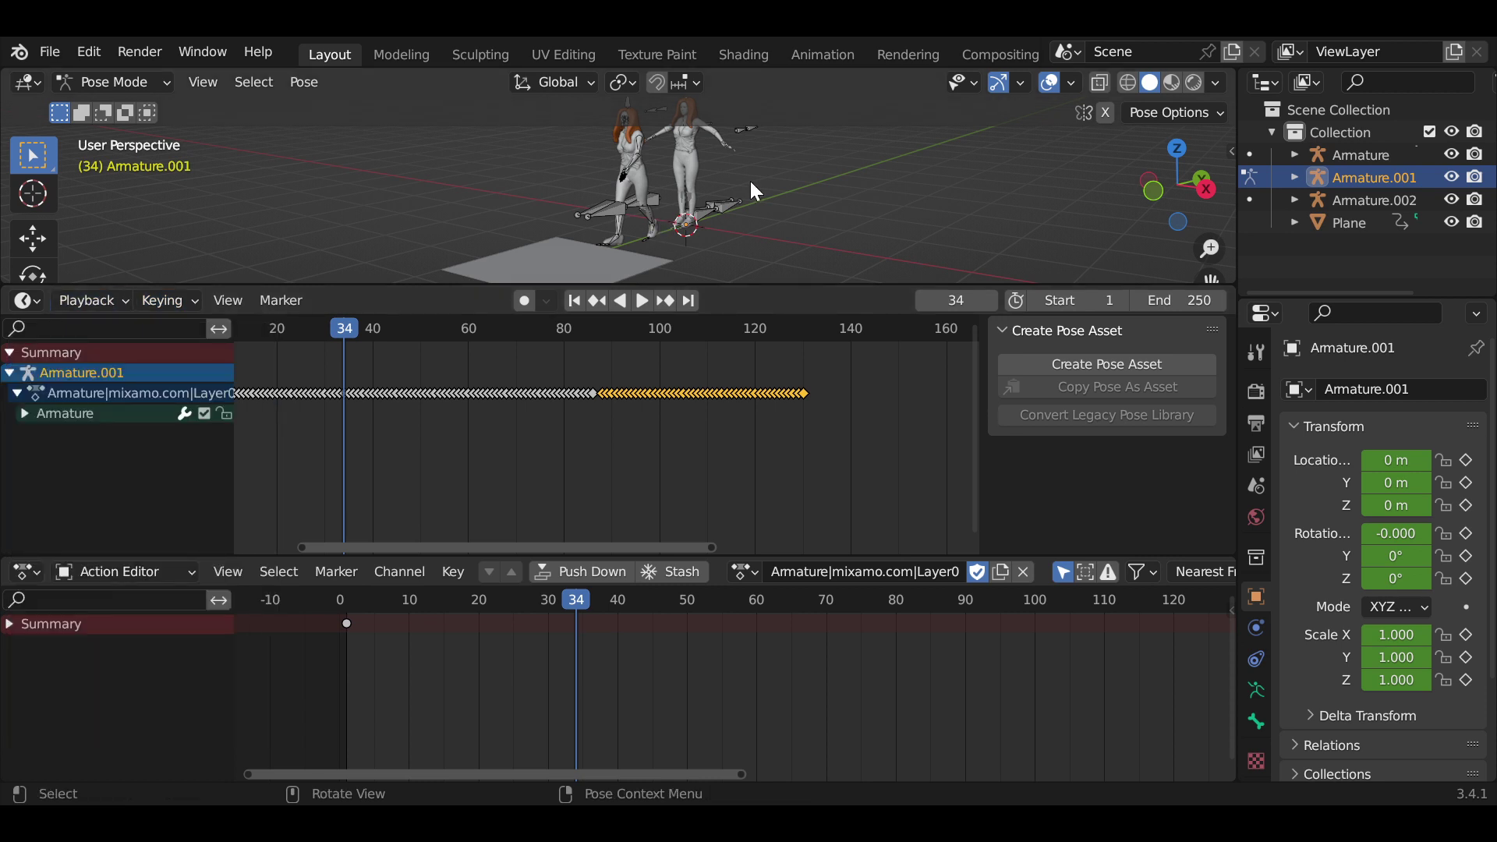
key(space)
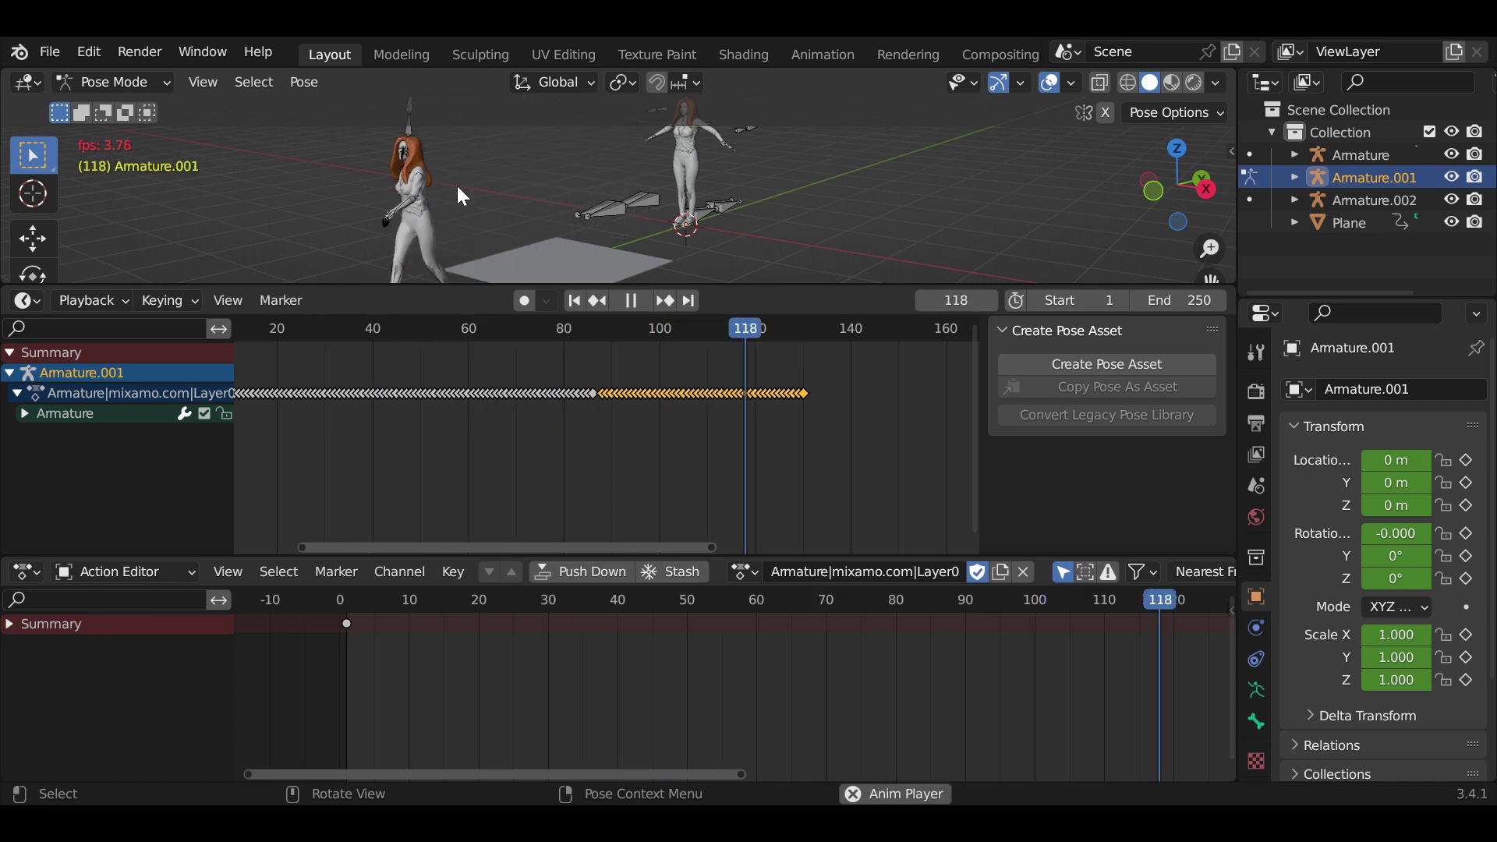
key(space)
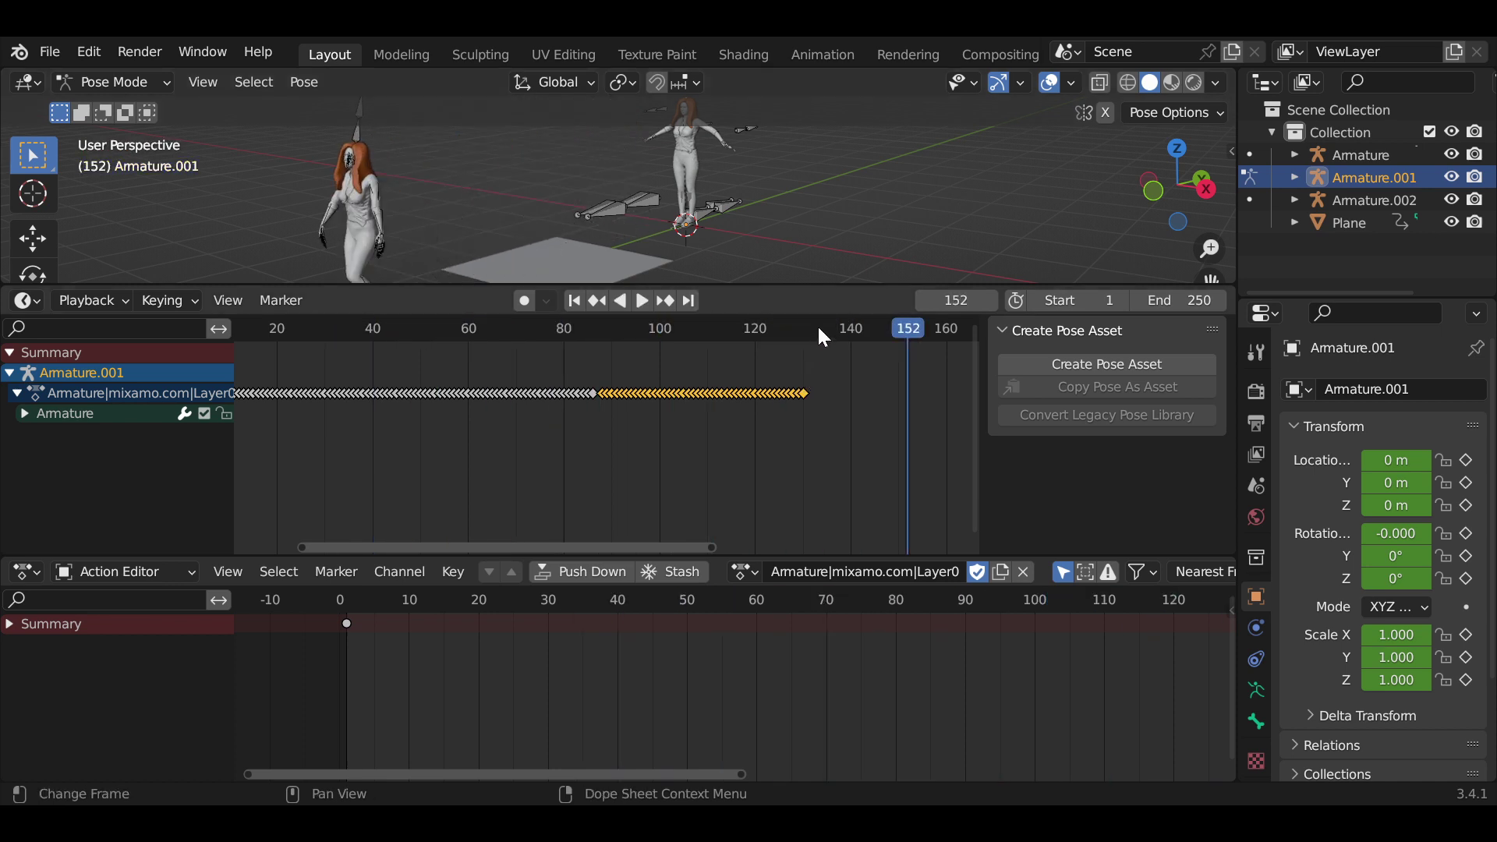
click(808, 330)
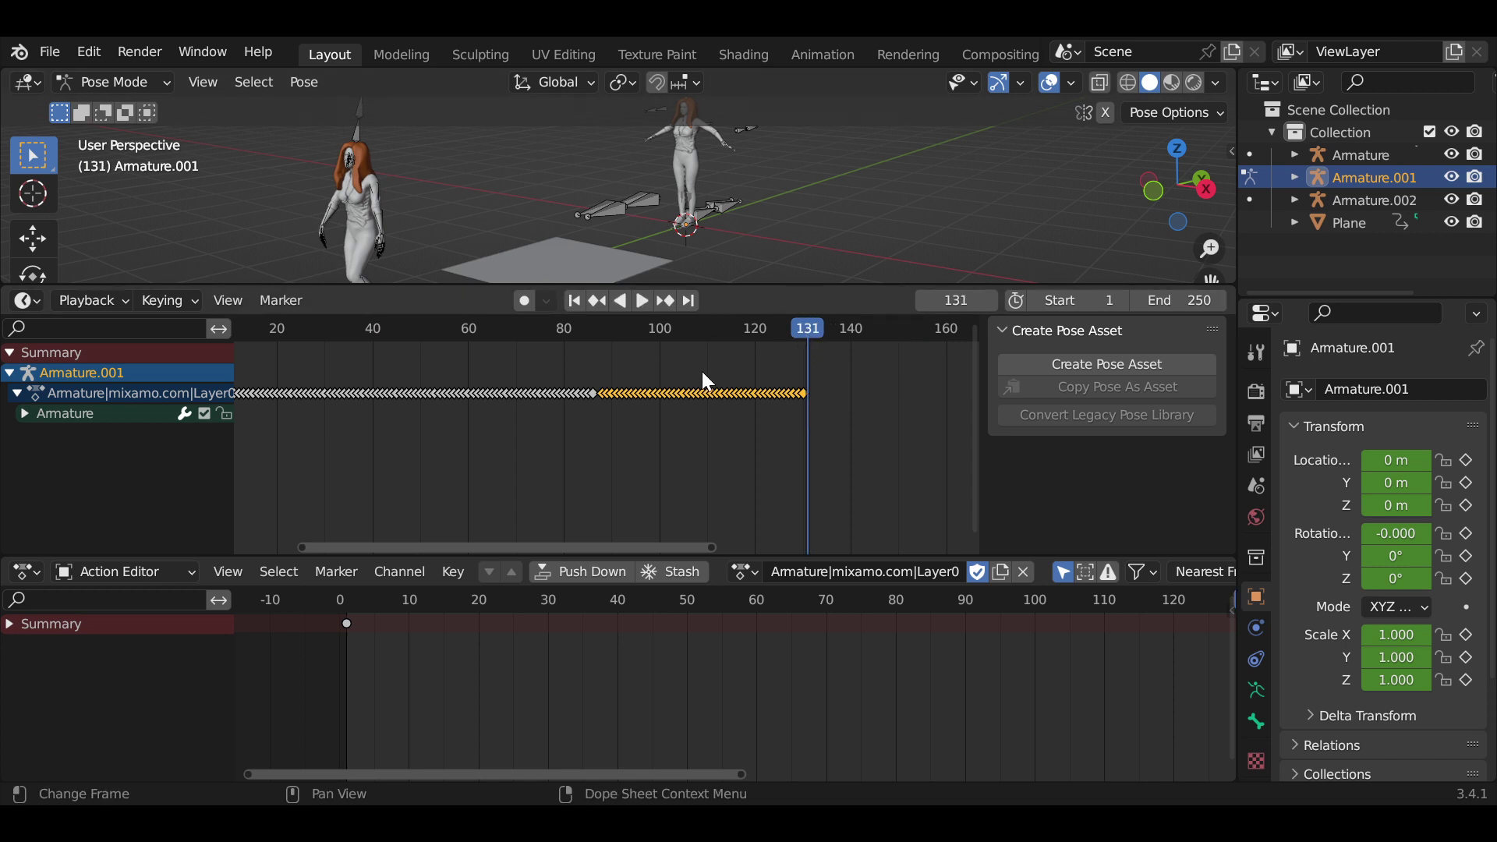
click(89, 305)
mouse_move(27, 299)
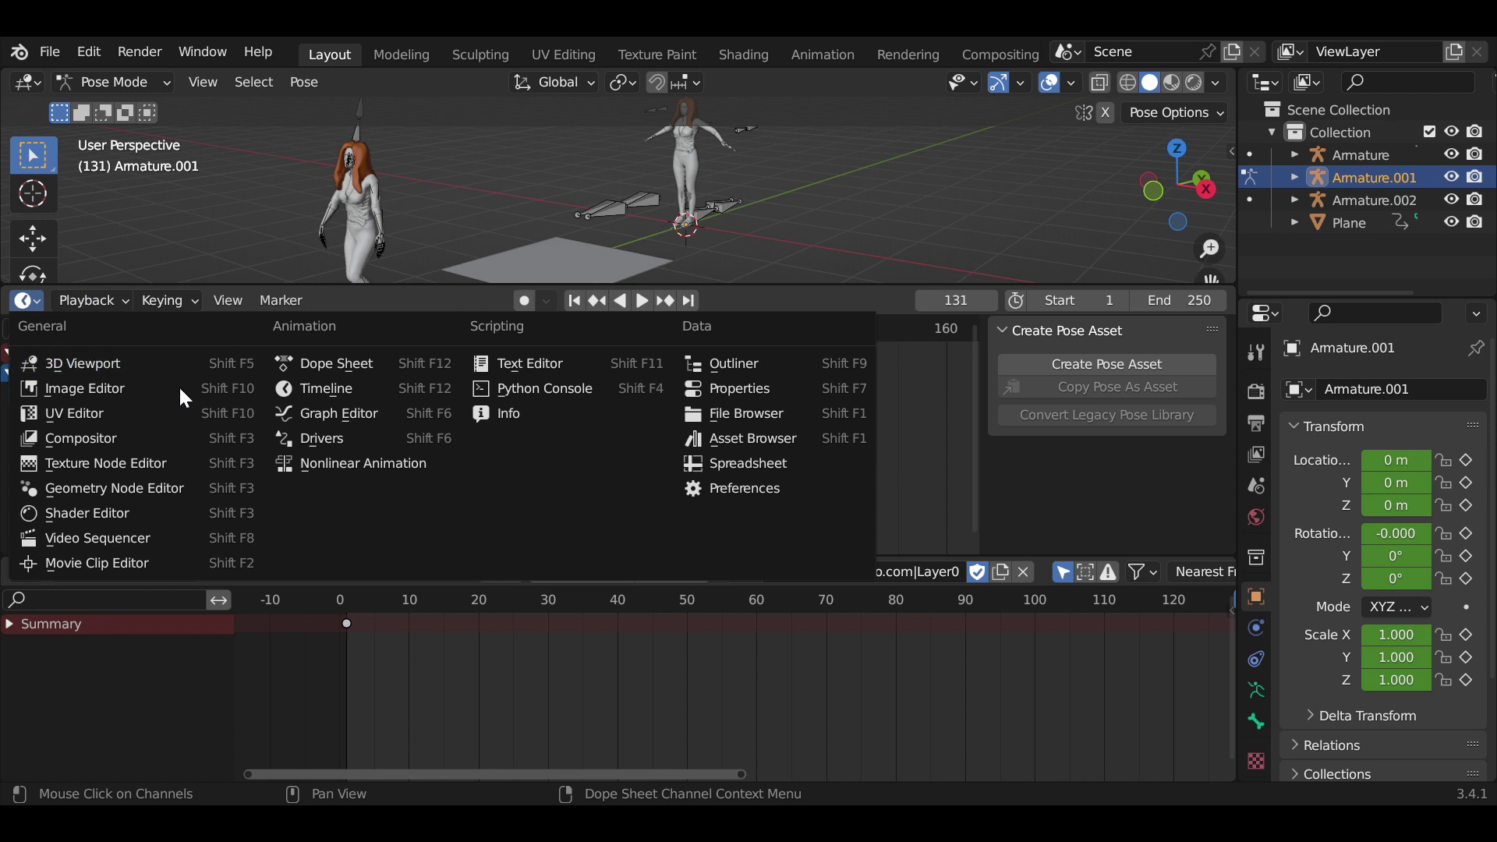
Turn the timeline area into a Dope Sheet showing the character's keyframes
click(390, 361)
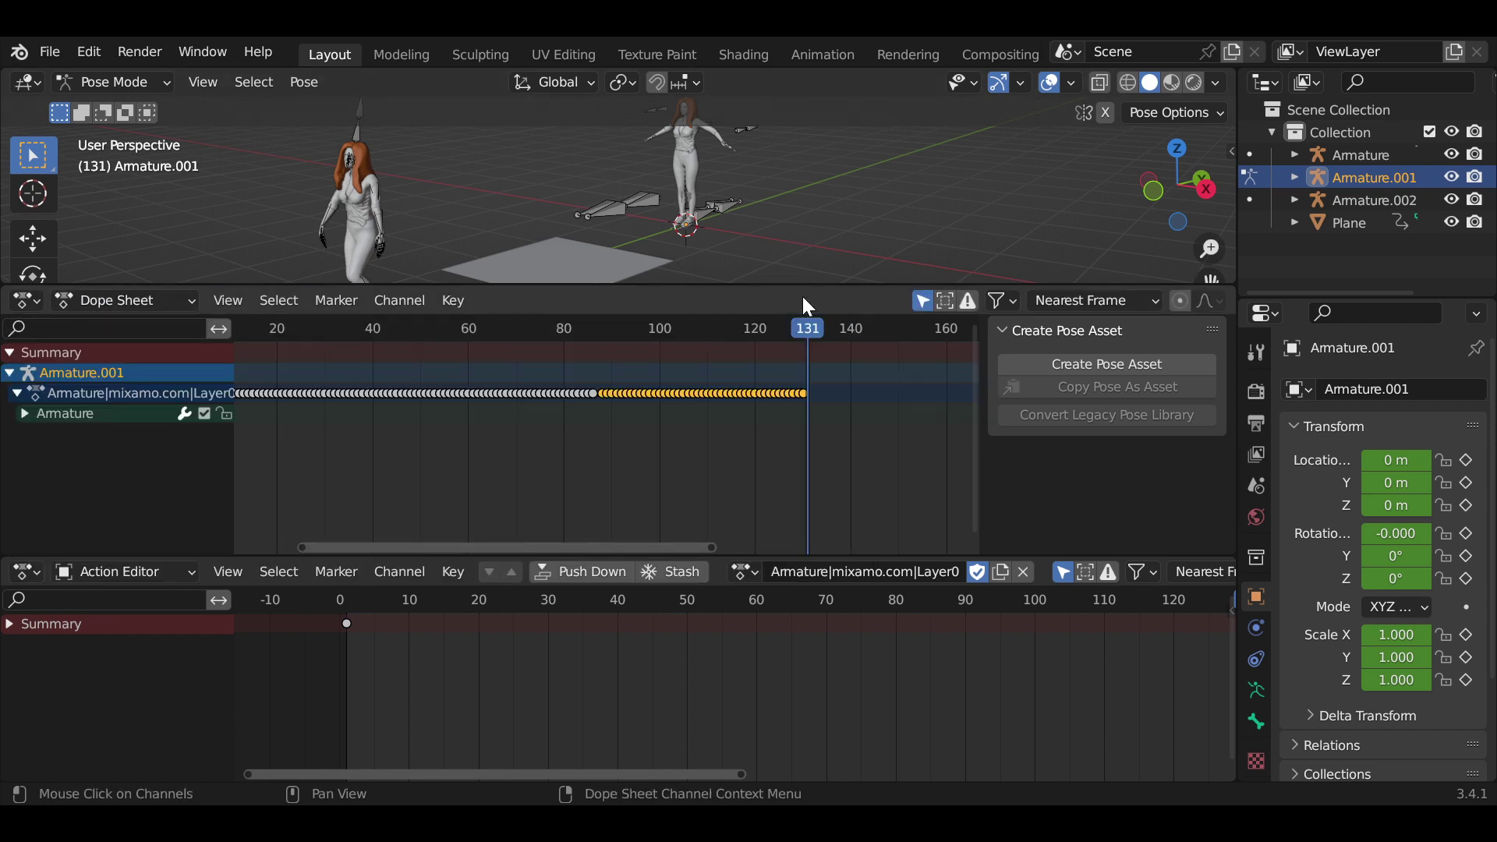
scroll(638, 362, down, 2)
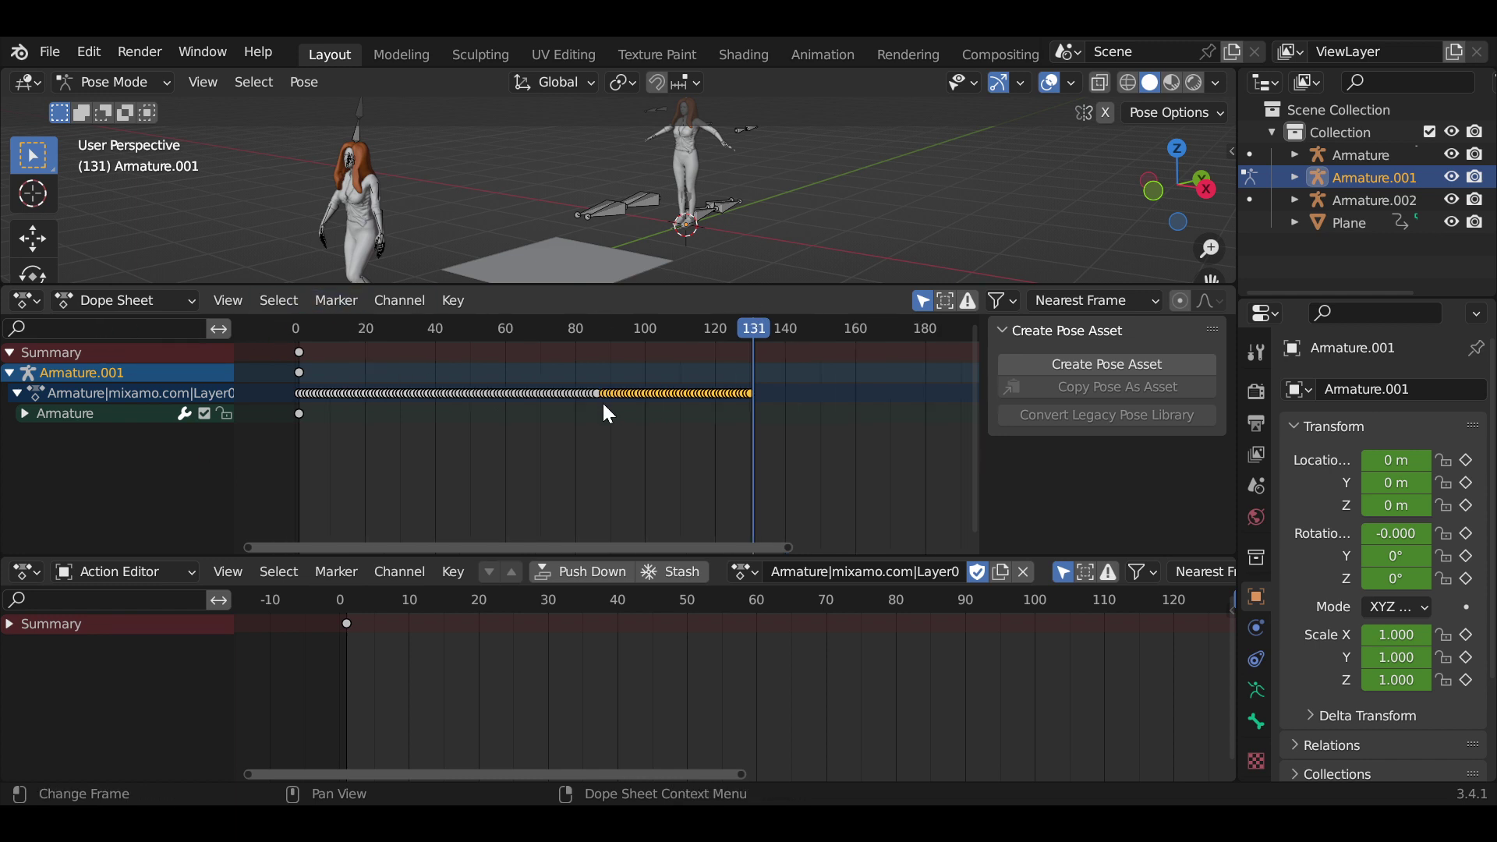
scroll(602, 401, up, 2)
middle_drag(713, 475, 887, 476)
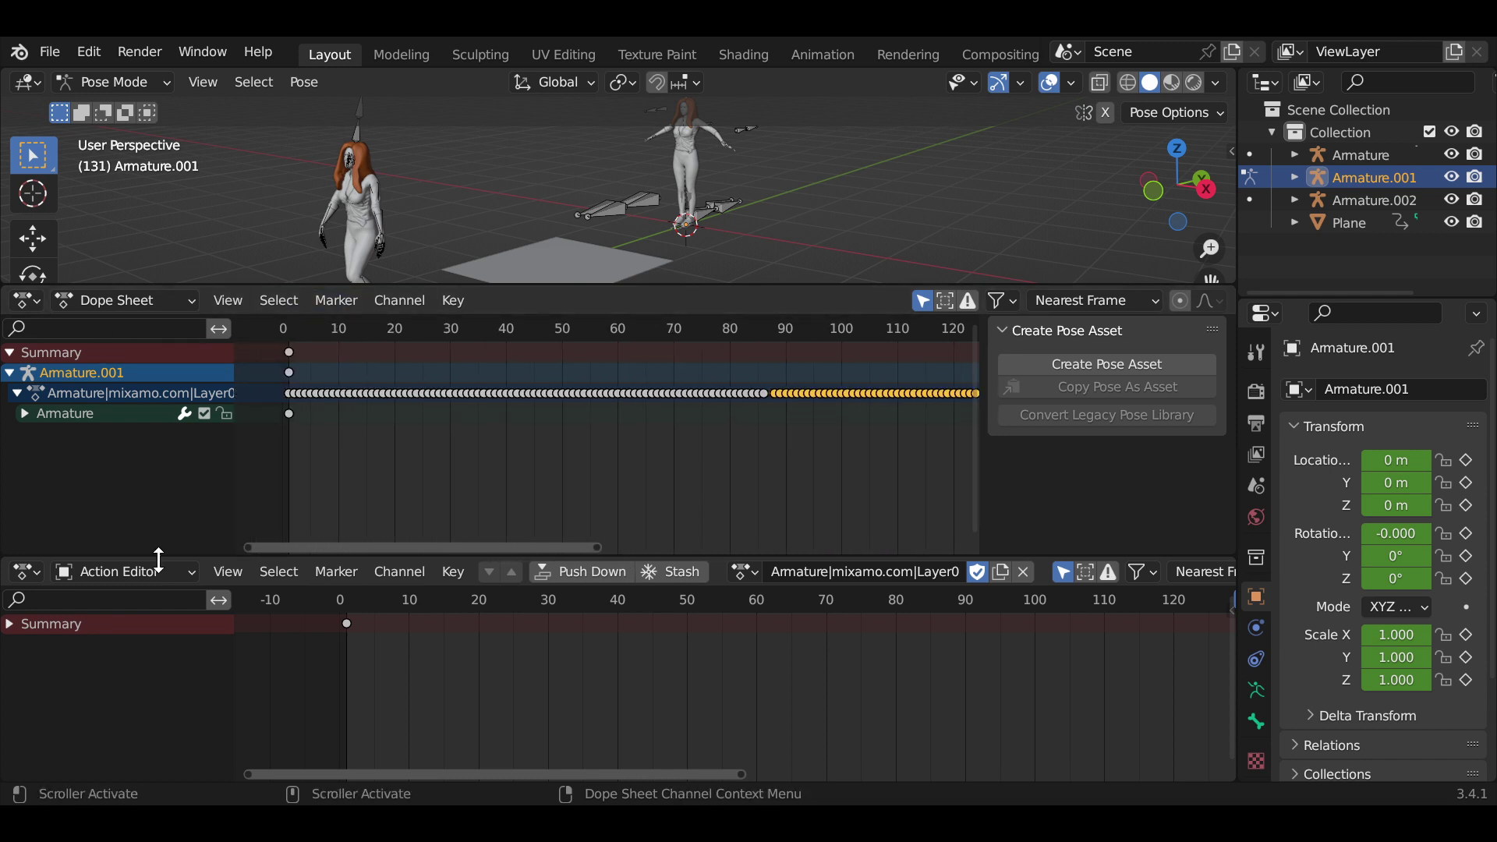
scroll(748, 636, down, 1)
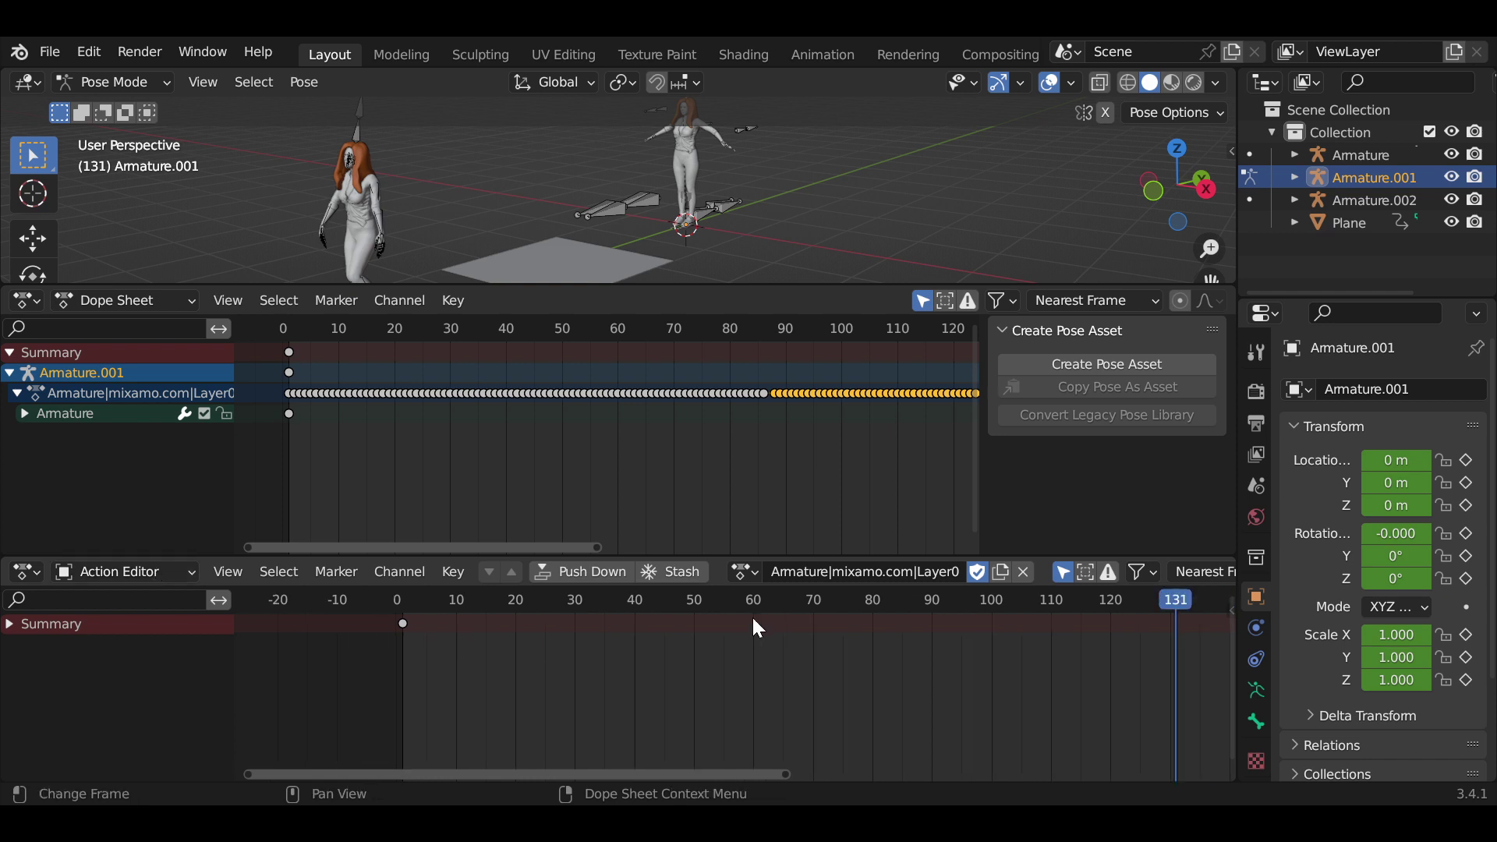
Load the Armature|mixamo.com|Layer0 action, rename it resg, and deselect all keyframes
click(745, 573)
text(a)
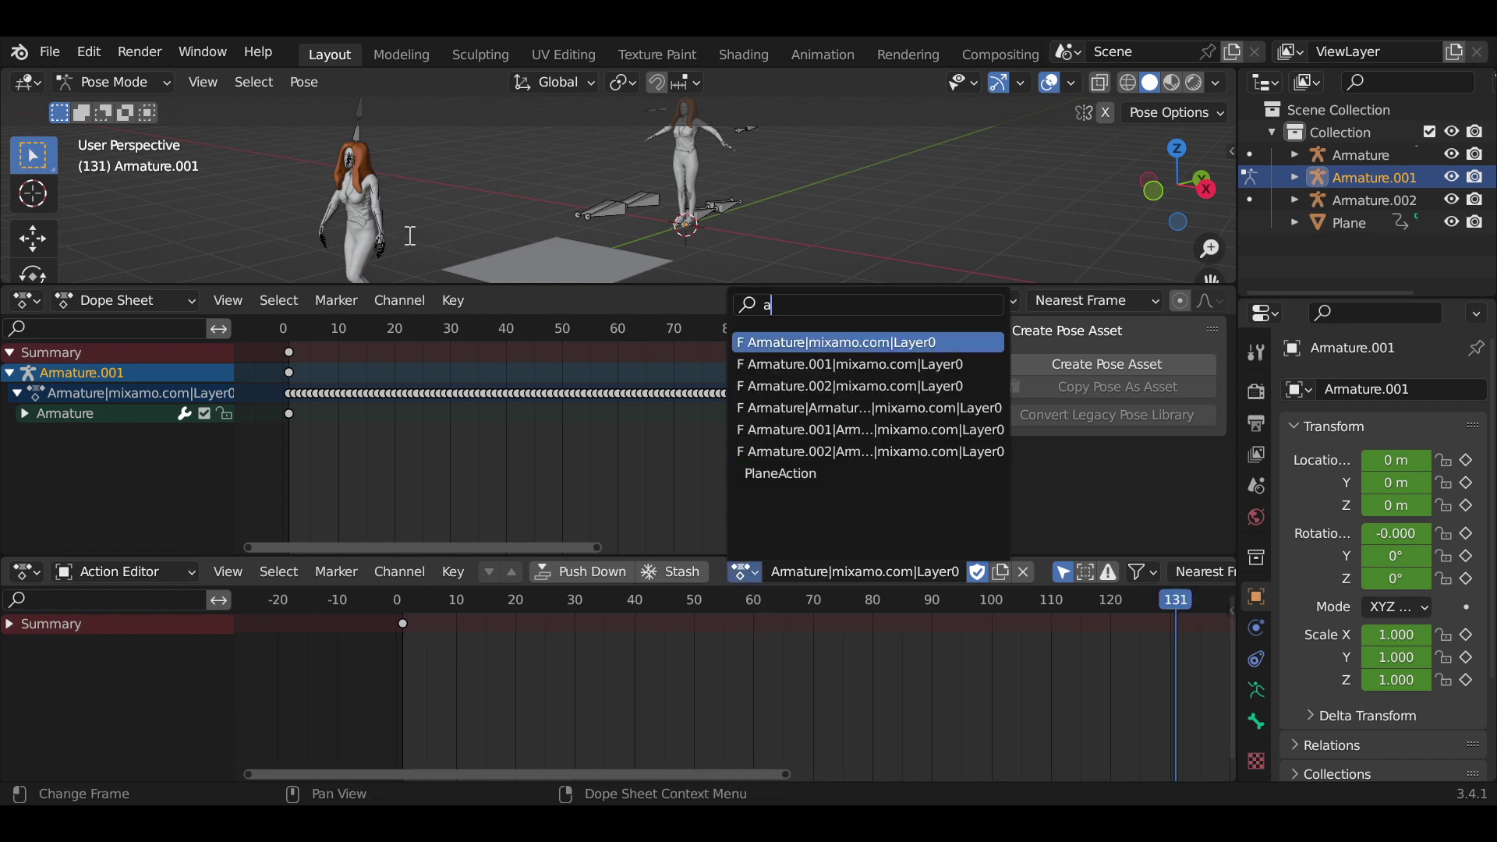
key(Return)
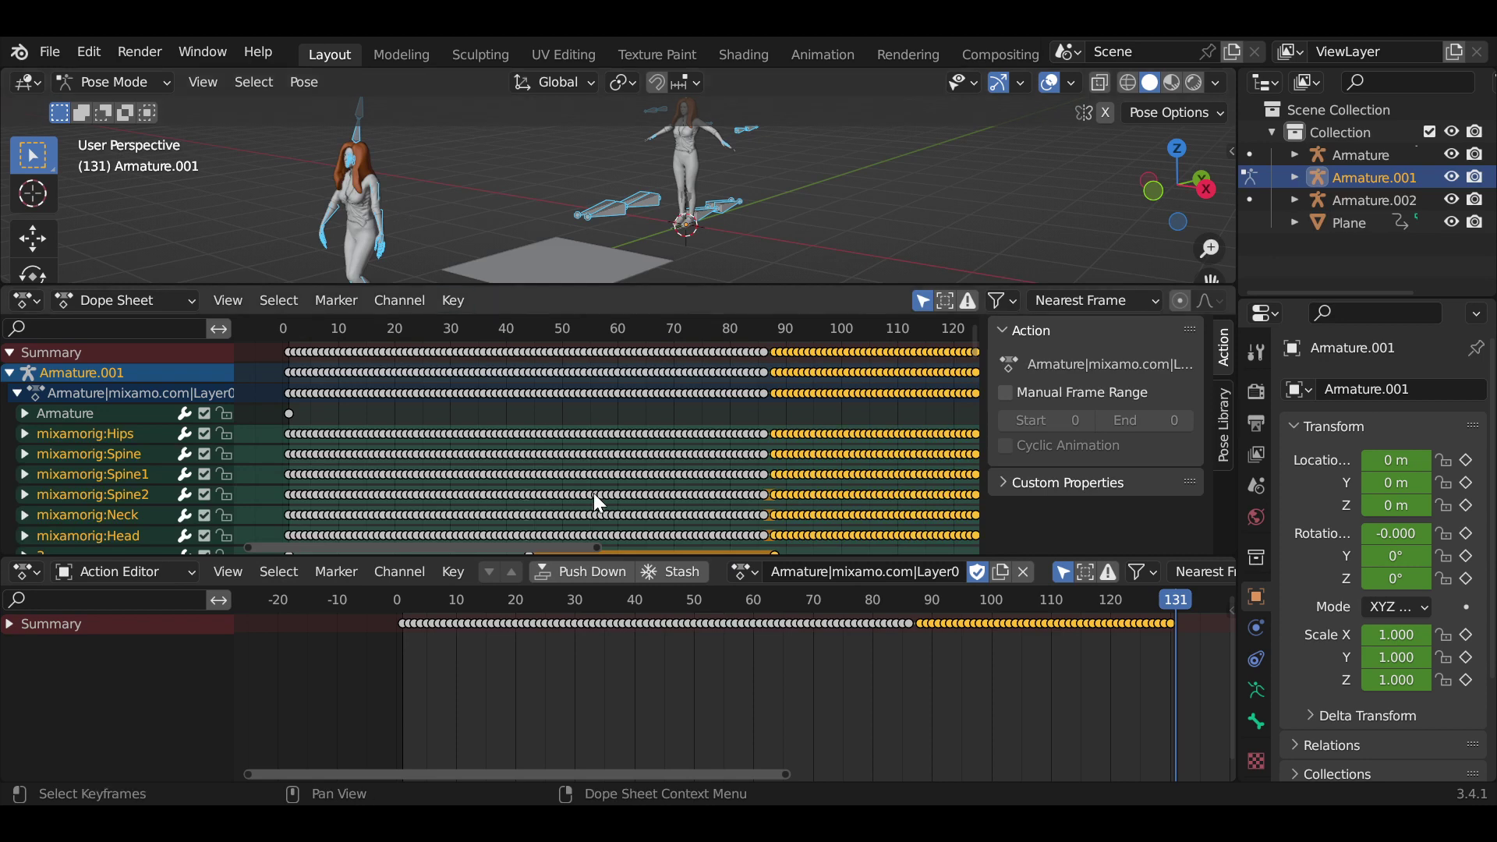
click(850, 573)
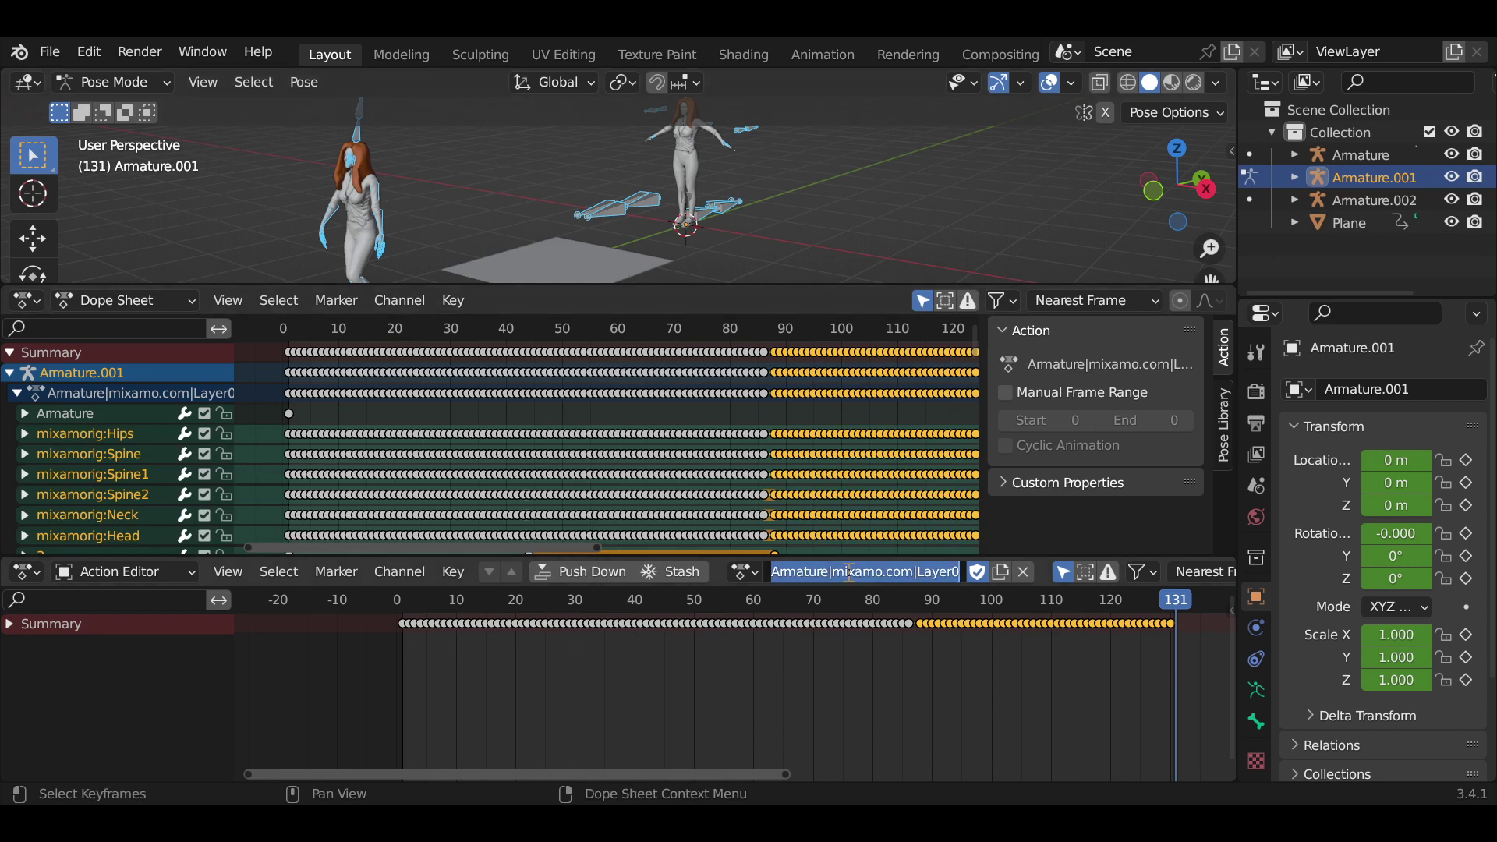
text(resg)
key(Return)
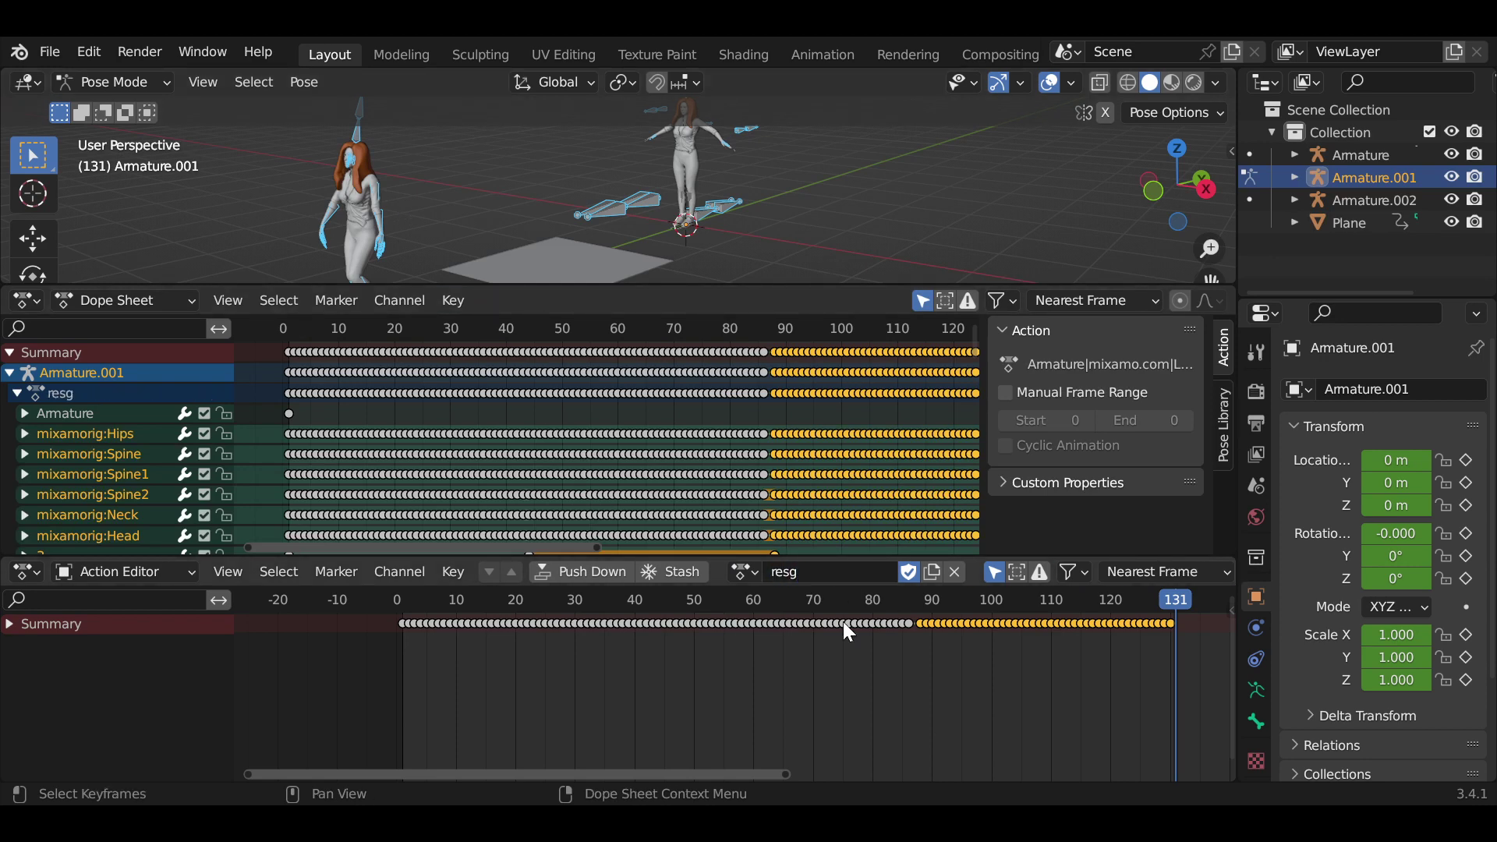
click(965, 662)
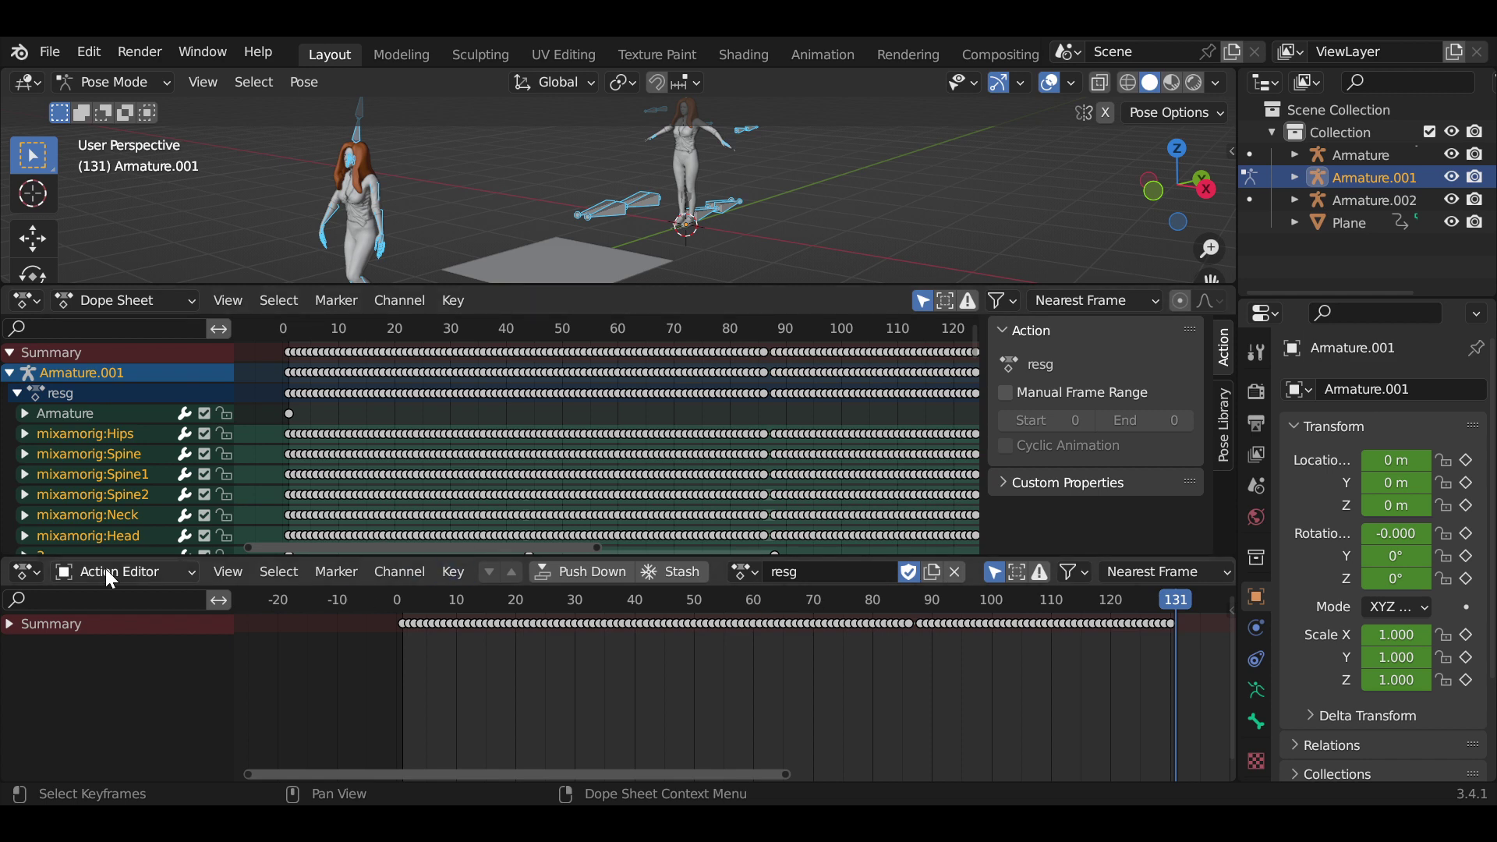
click(744, 571)
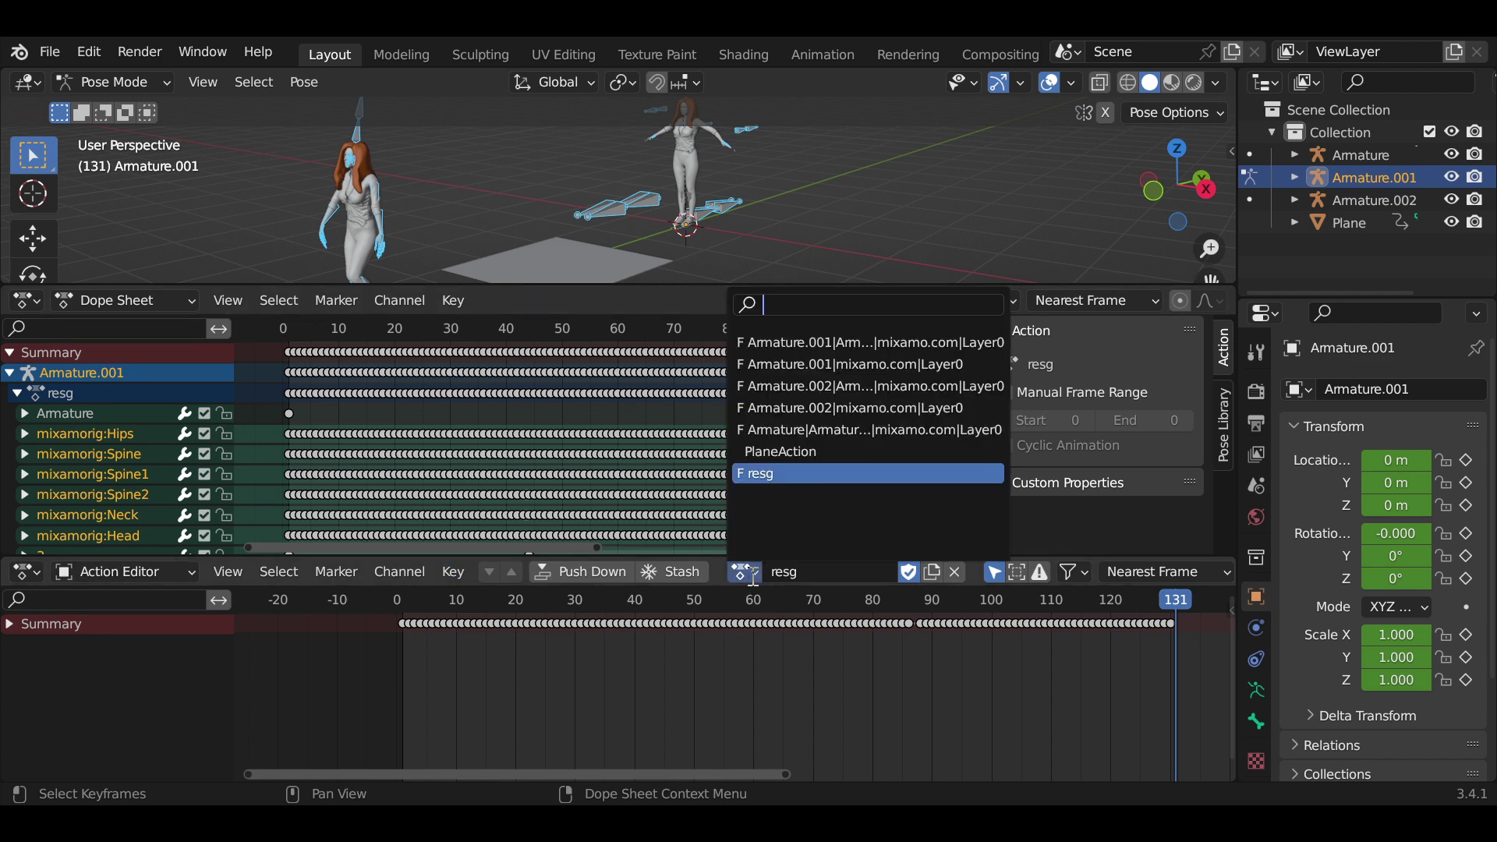
Assign Armature.002|mixamo.com|Layer0 to the character and scrub the timeline to check its pose
click(785, 434)
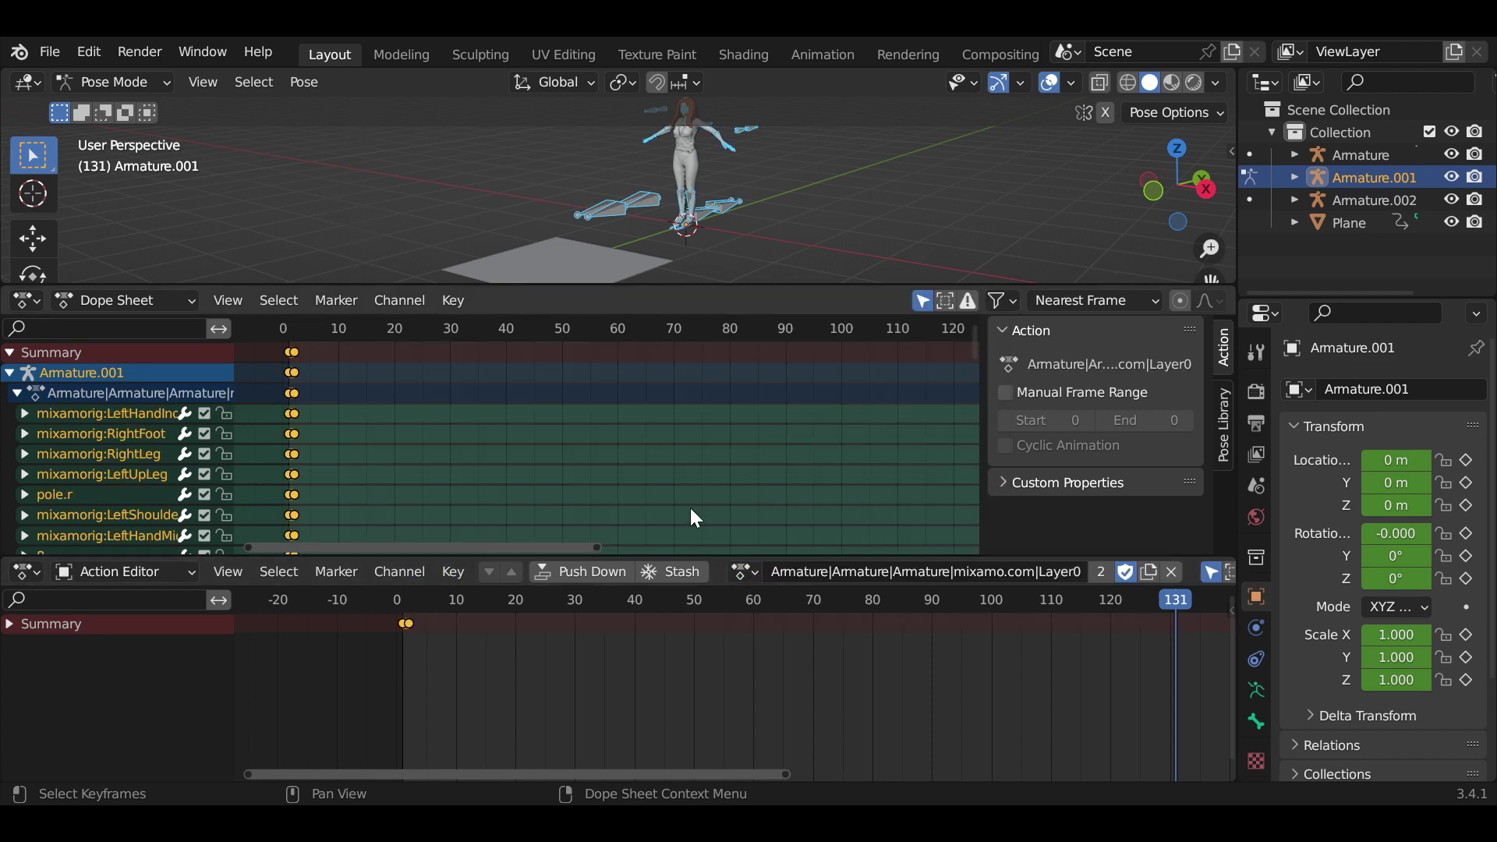
click(745, 572)
click(784, 415)
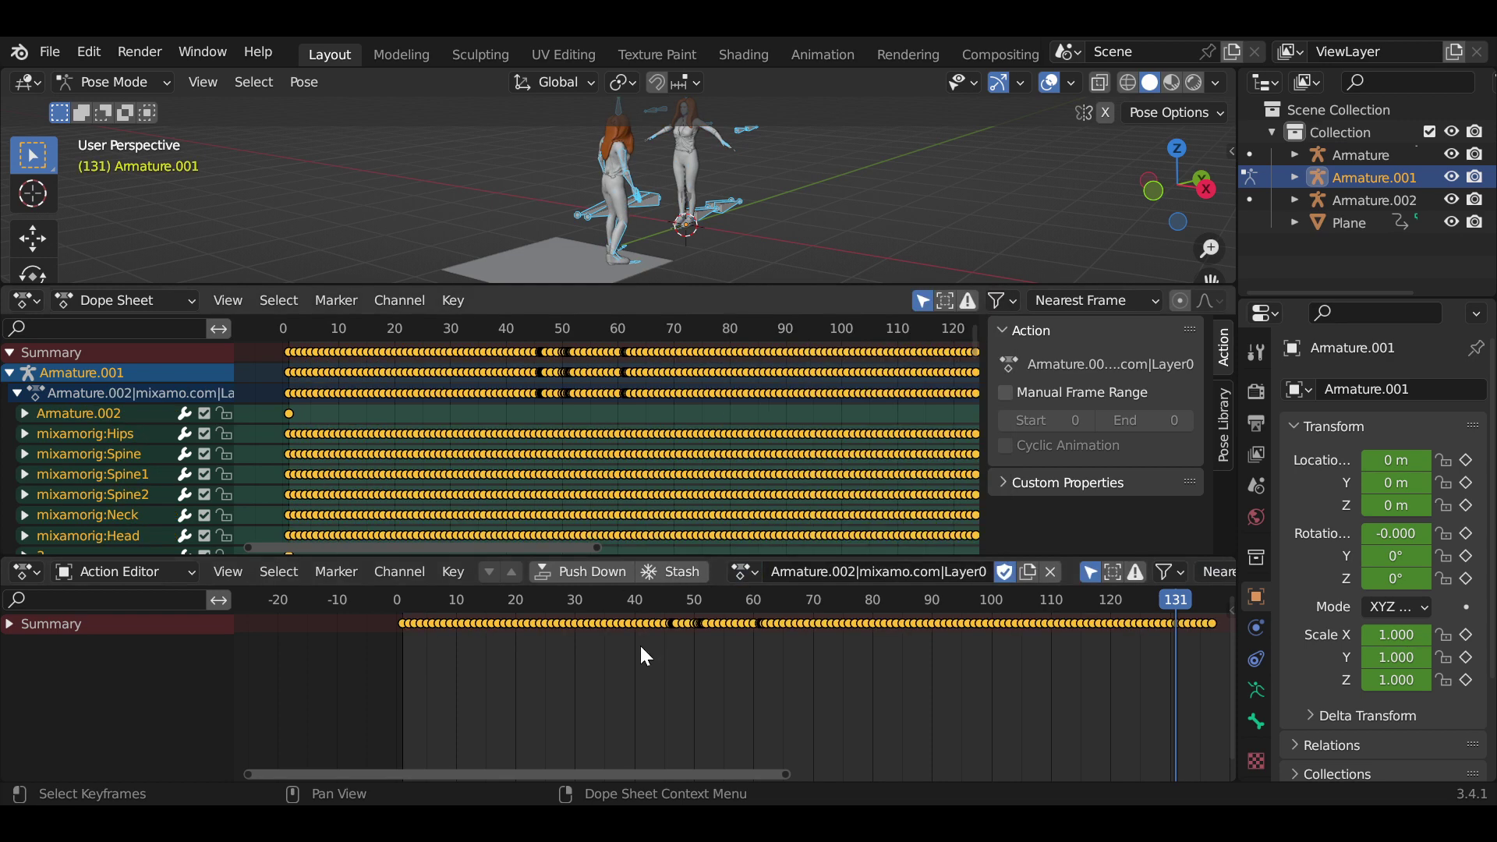
drag(459, 616, 639, 600)
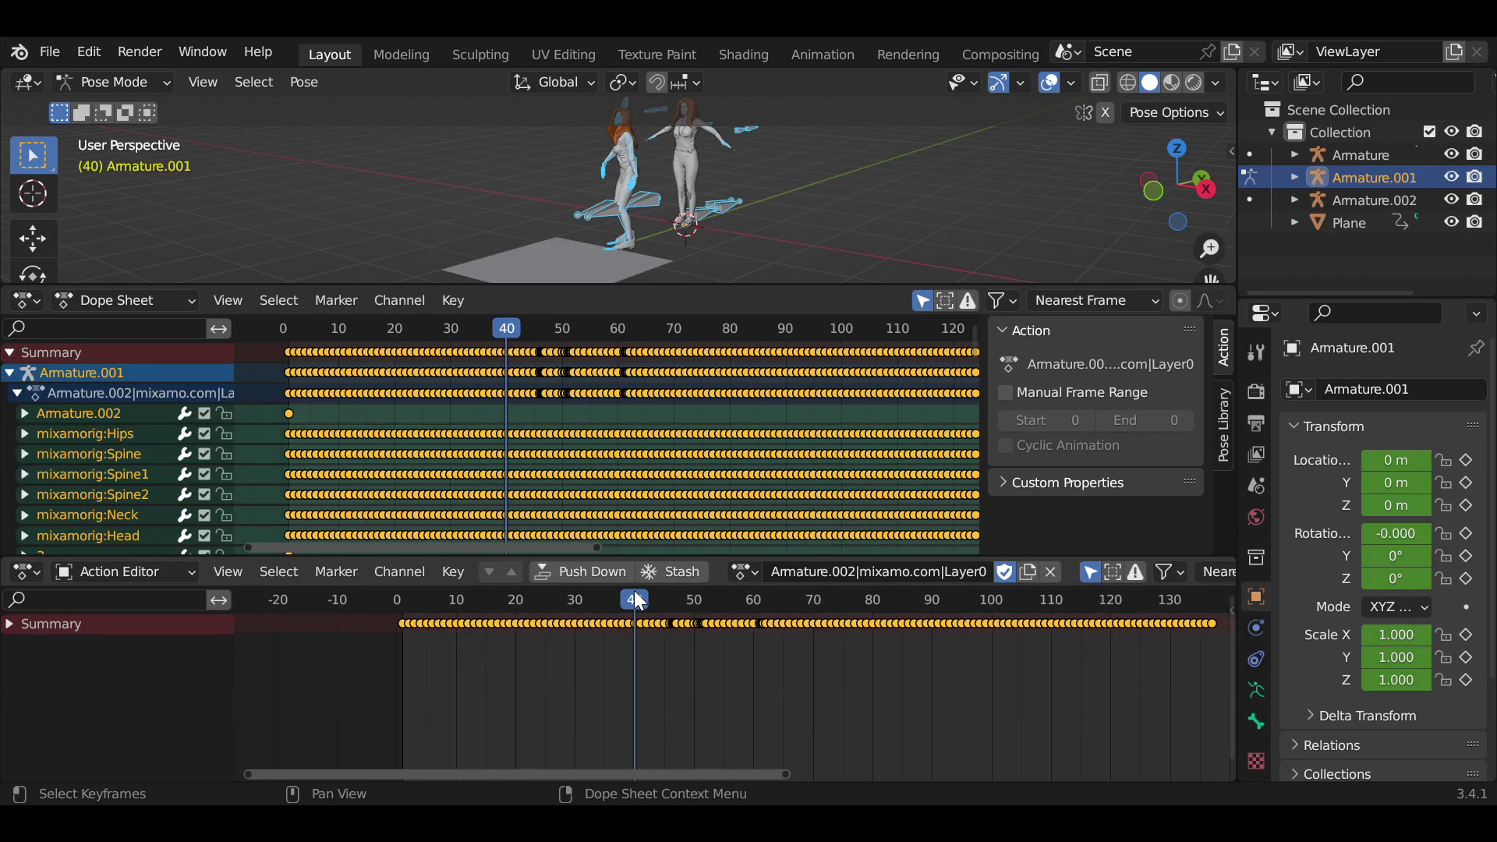
click(643, 572)
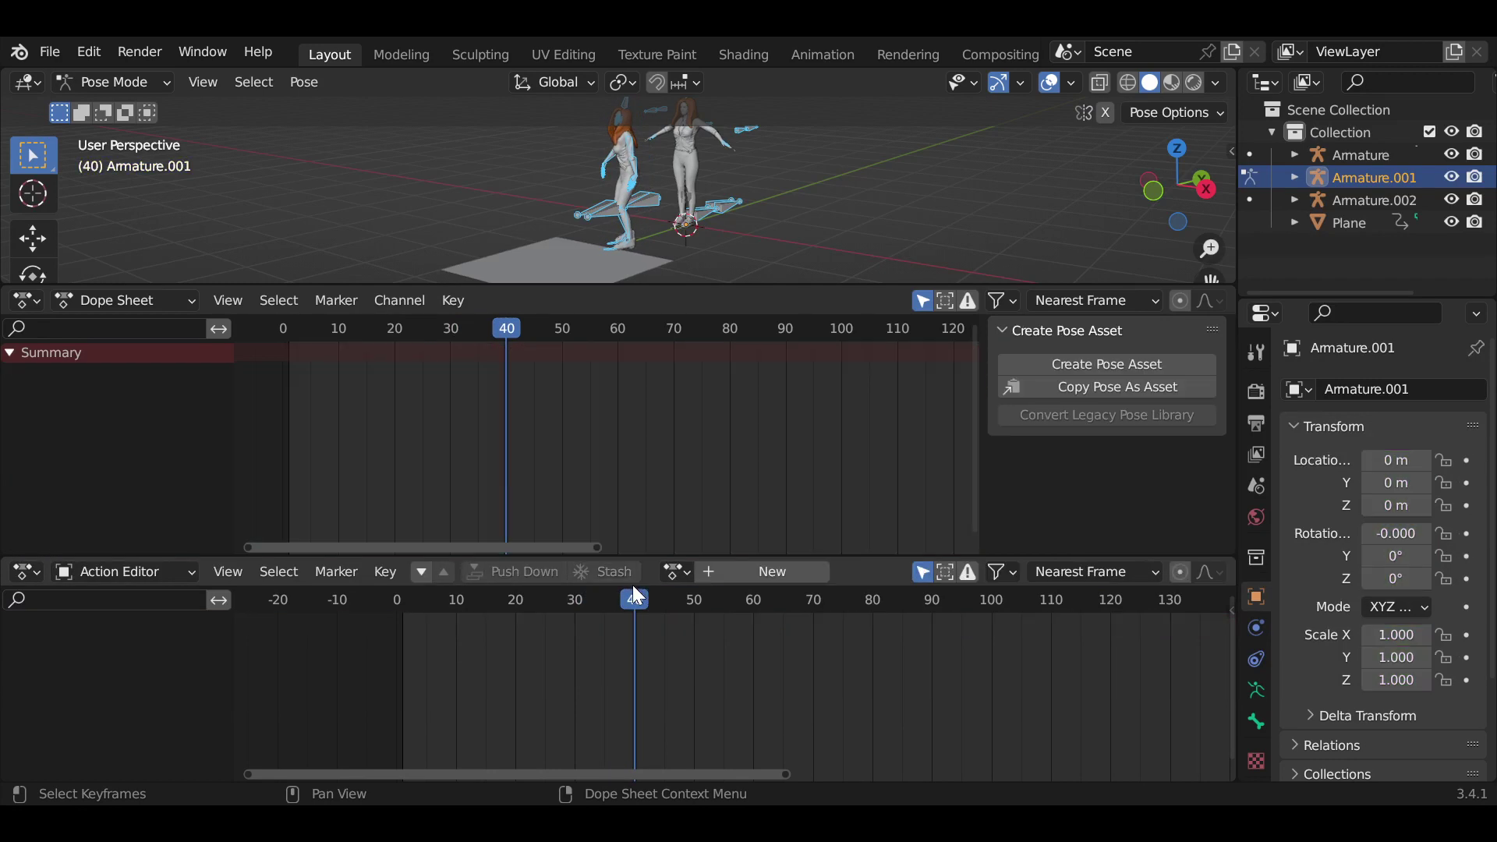
key(ctrl+z)
mouse_move(642, 598)
mouse_down()
mouse_move(761, 605)
mouse_move(732, 616)
mouse_move(666, 601)
mouse_up()
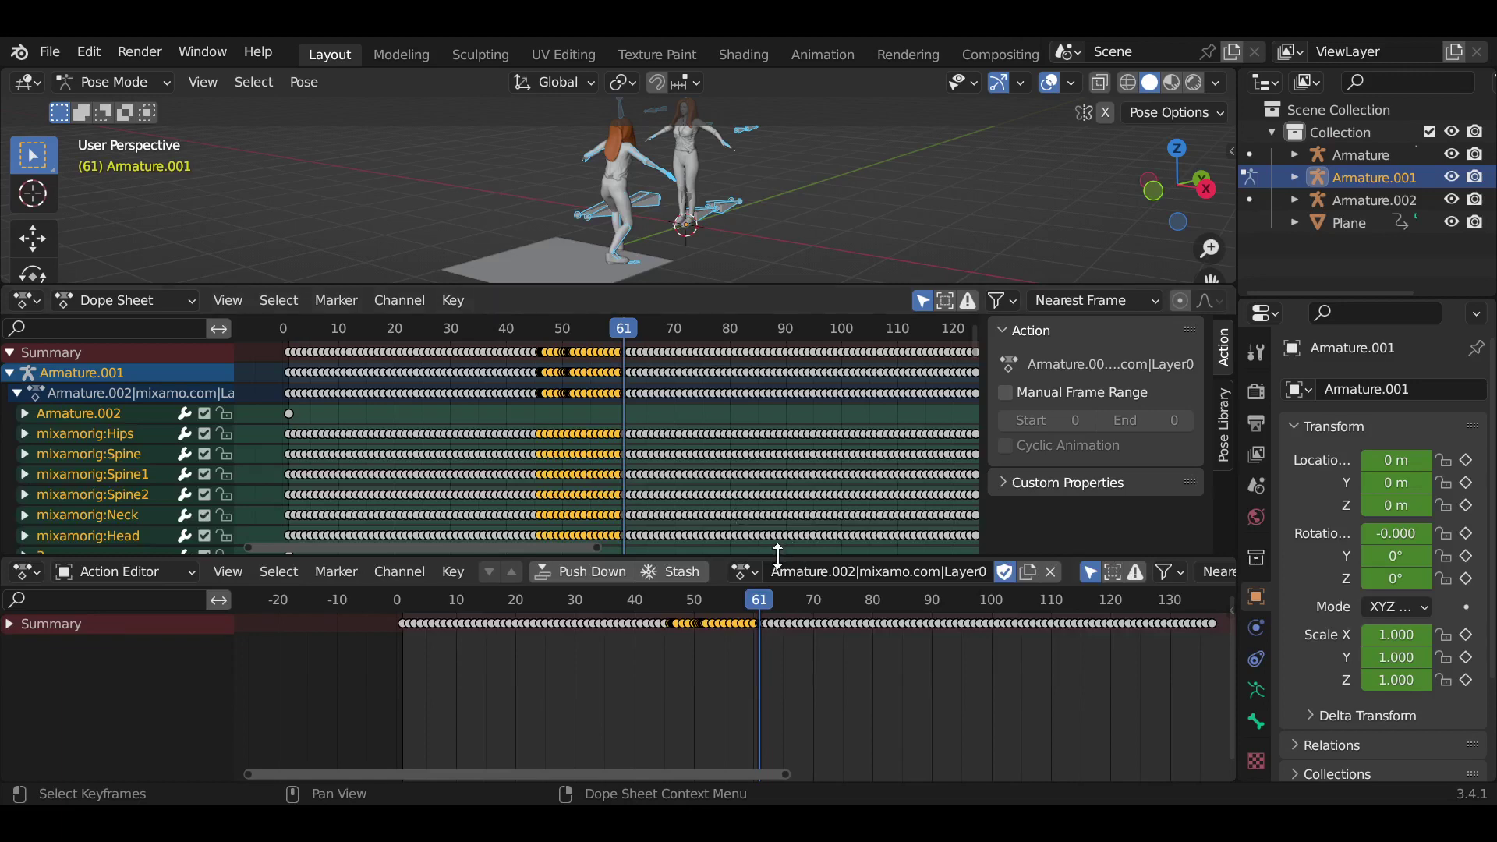
Switch back to the resg action and paste the copied keyframes starting at frame 132
click(745, 571)
click(780, 471)
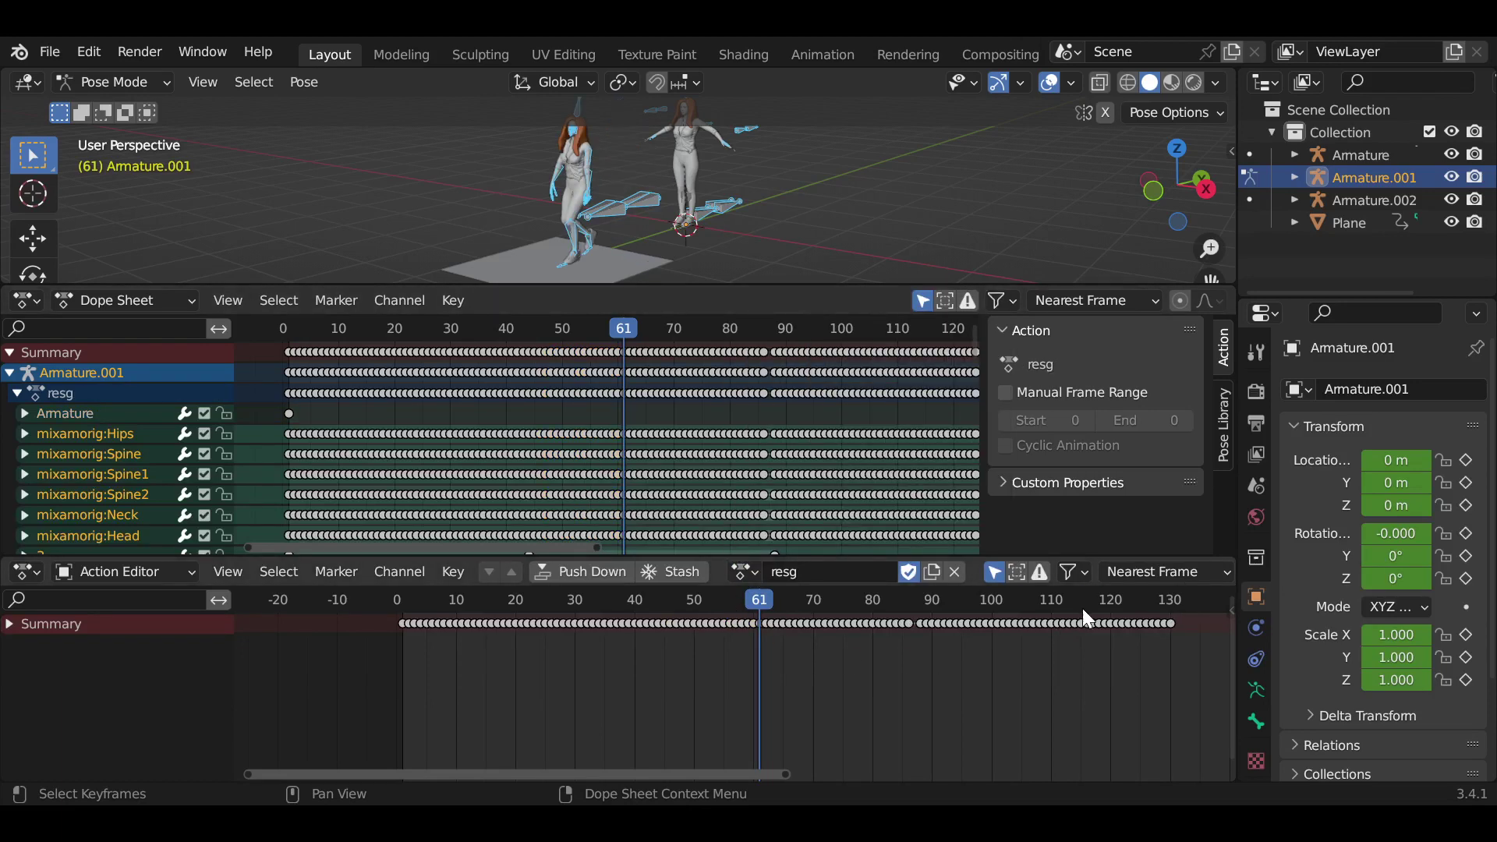
drag(1112, 602, 1180, 640)
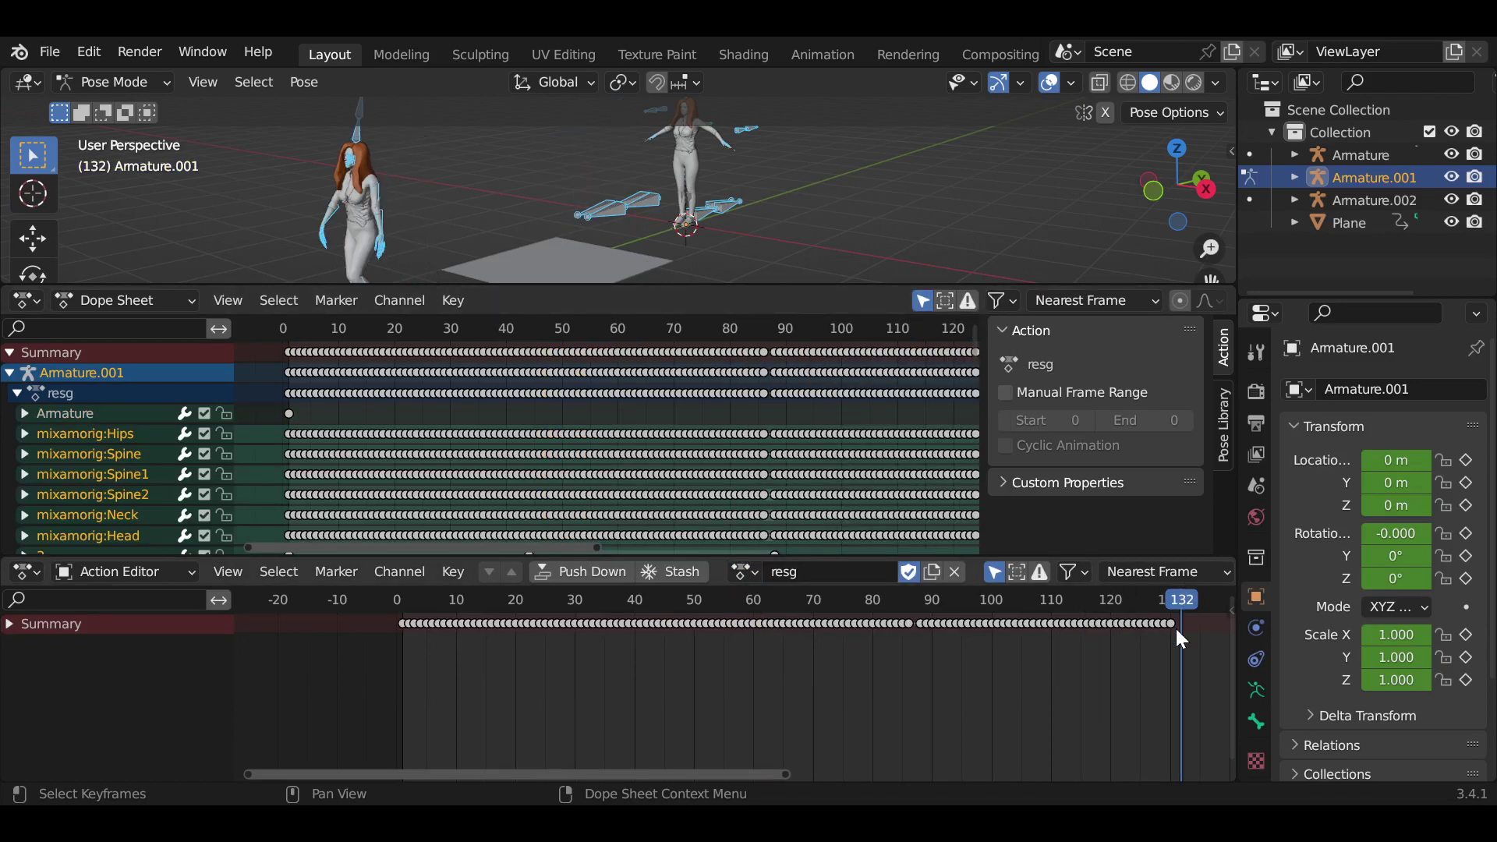
scroll(1176, 640, down, 2)
mouse_move(1176, 639)
ctrl+middle_down()
mouse_move(799, 679)
mouse_move(822, 620)
ctrl+middle_up()
key(ctrl+v)
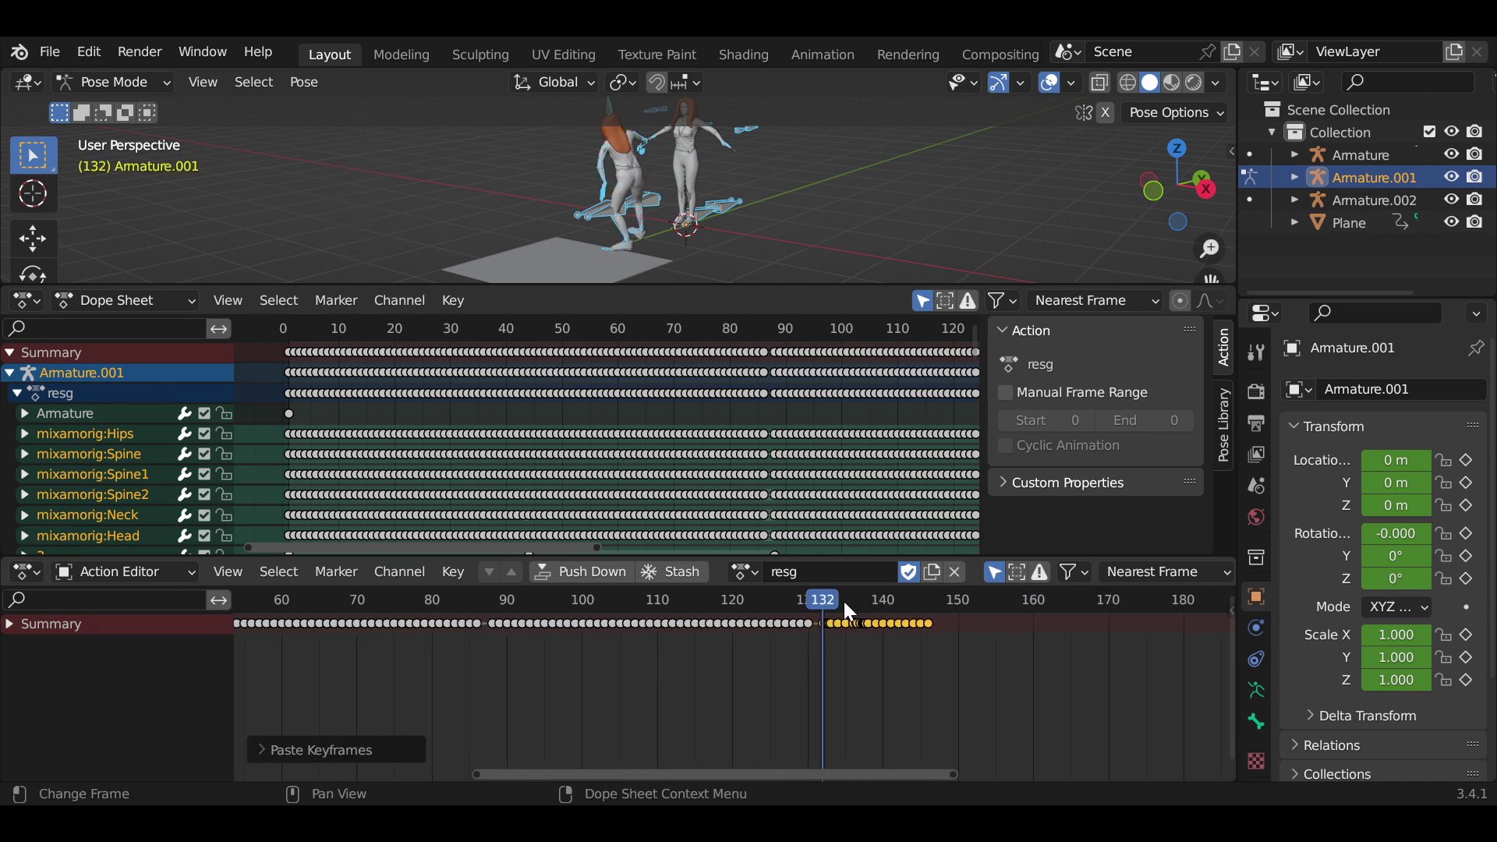
scroll(845, 605, up, 3)
drag(872, 598, 875, 607)
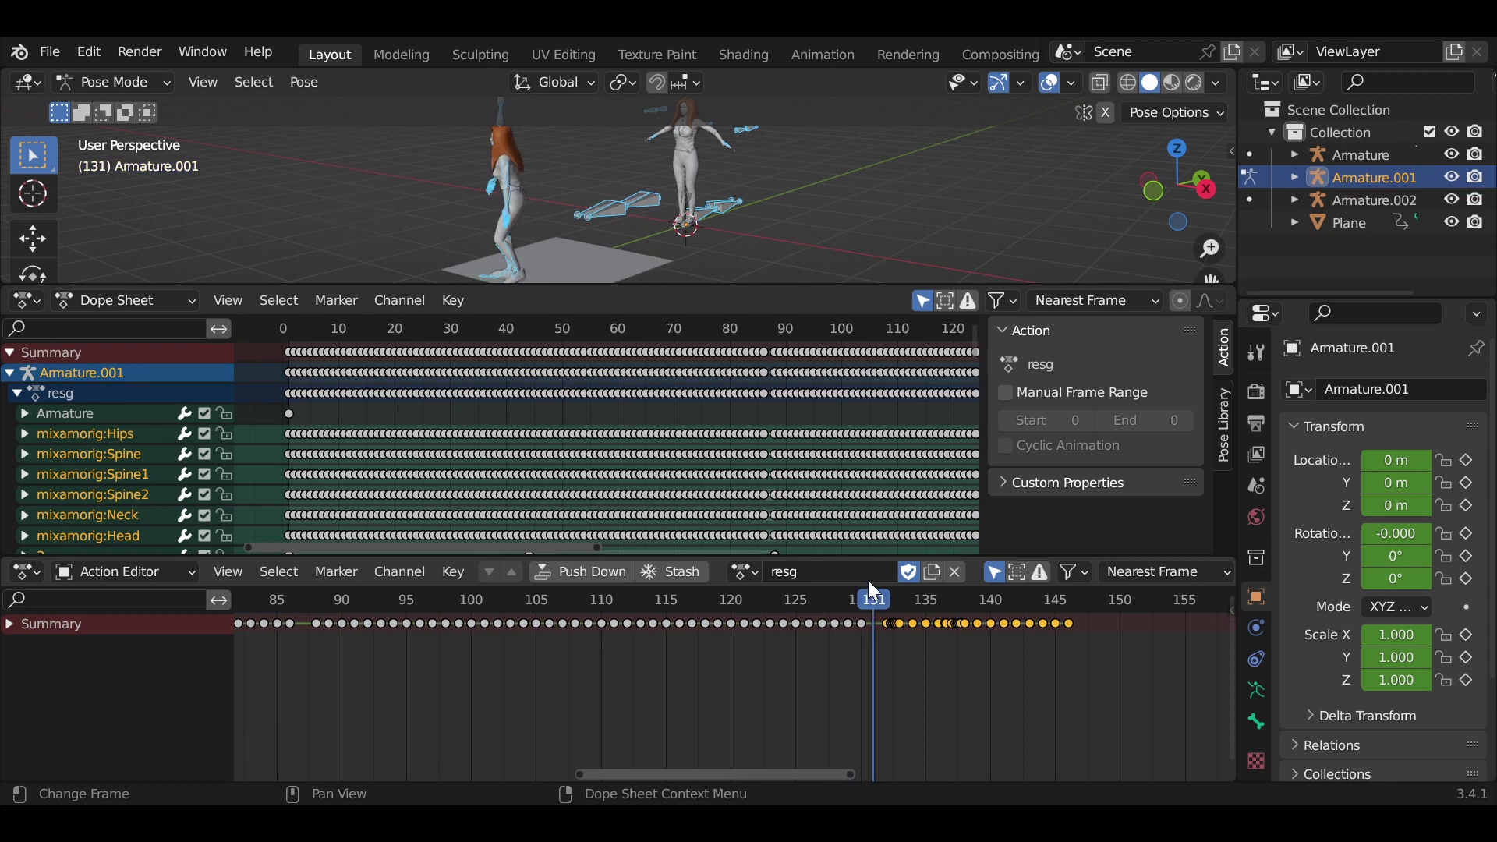
scroll(946, 622, up, 2)
Zoom in near frame 131 and nudge the pasted keyframes by a frame
scroll(942, 611, up, 1)
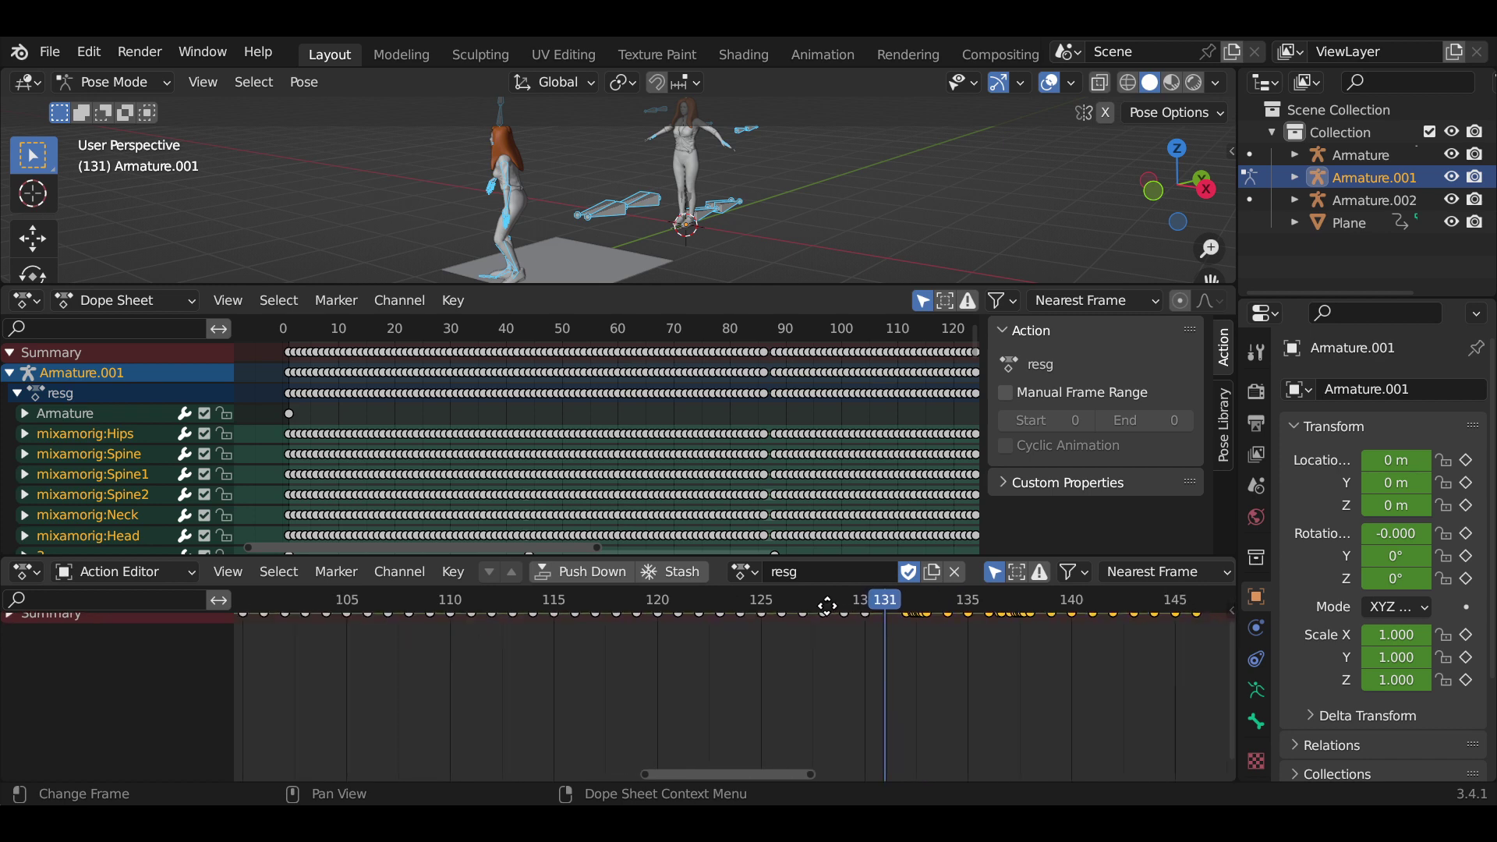
middle_drag(942, 616, 802, 657)
scroll(803, 661, up, 1)
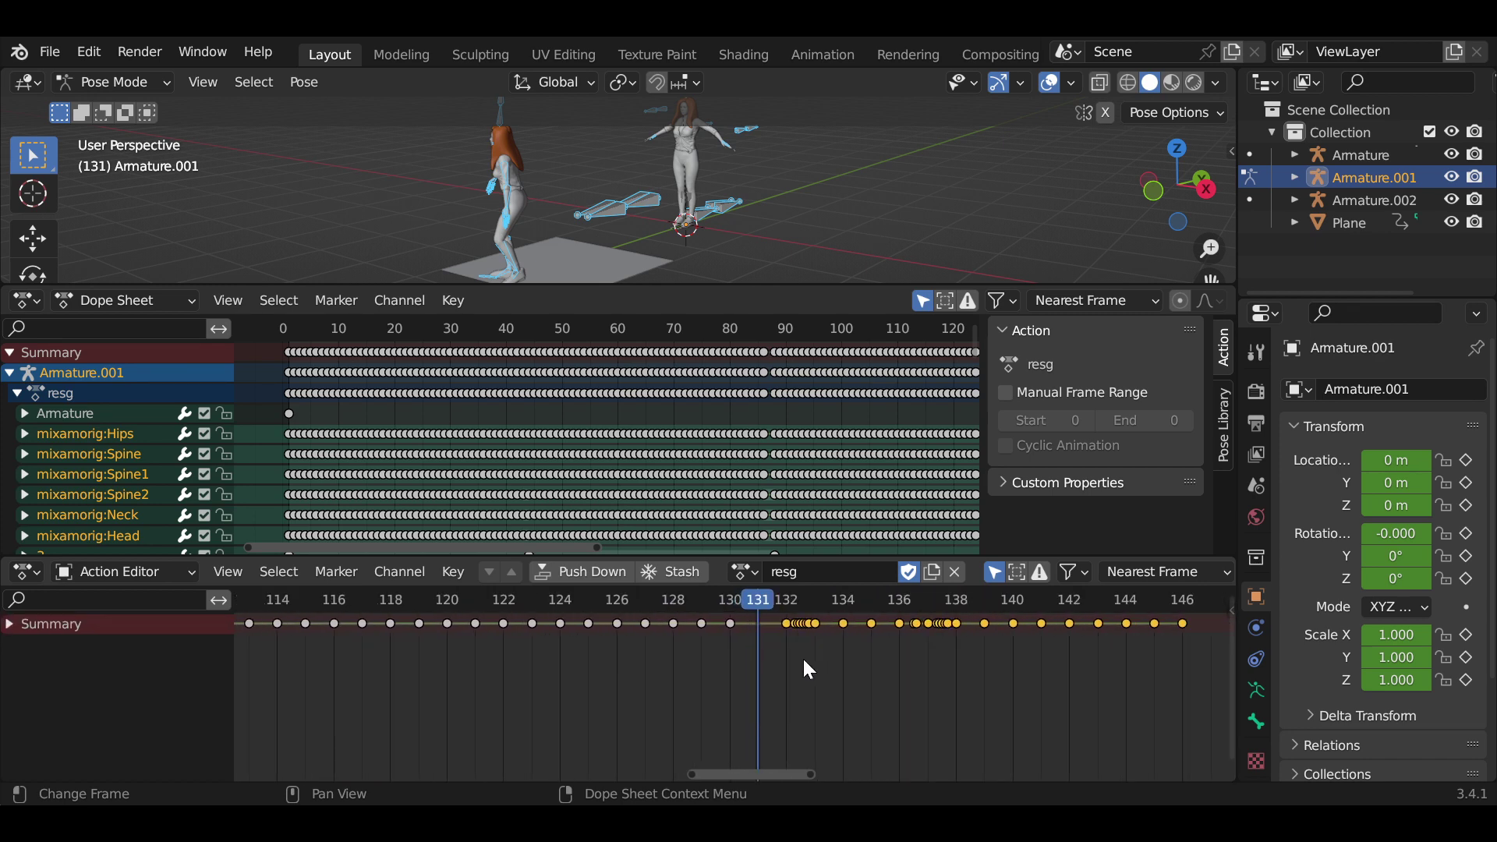
key(g)
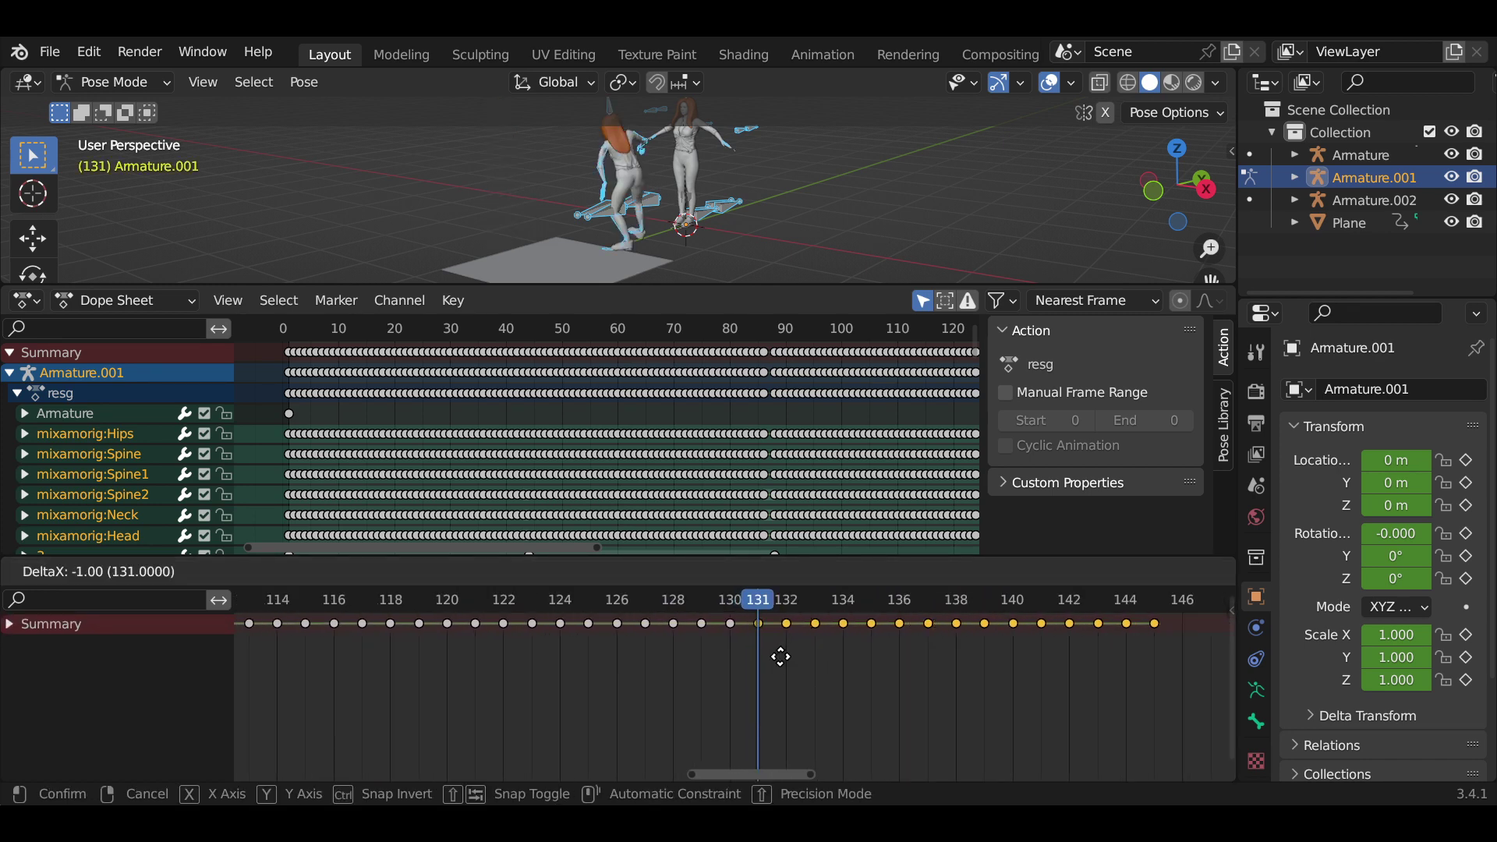
click(786, 665)
key(g)
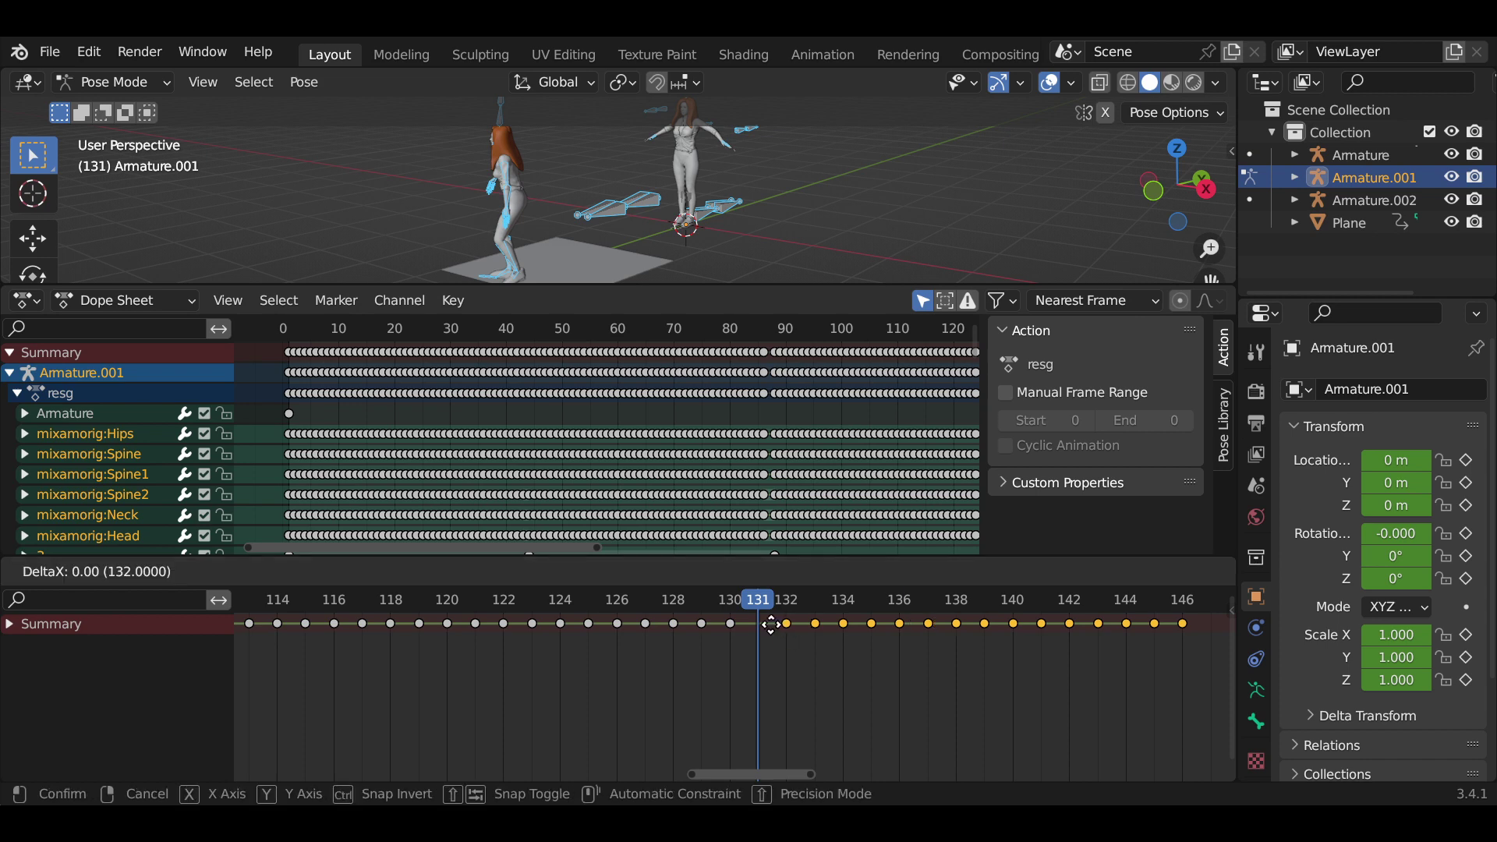
click(772, 624)
scroll(872, 702, up, 1)
scroll(866, 689, up, 1)
key(g)
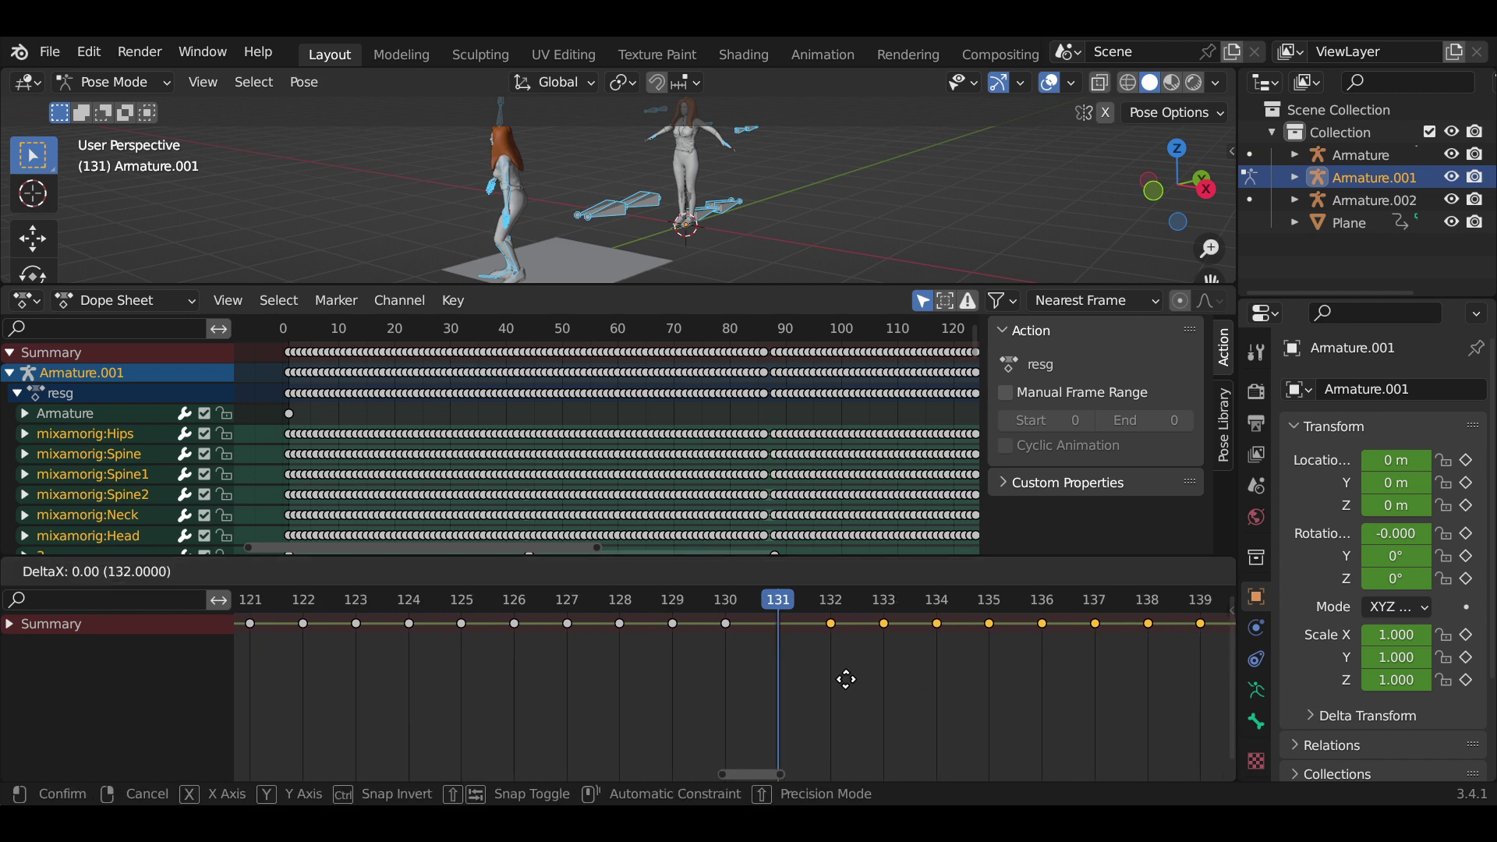
click(828, 679)
Cancel the last keyframe move and set the current frame to 132
scroll(832, 677, up, 1)
scroll(866, 674, up, 1)
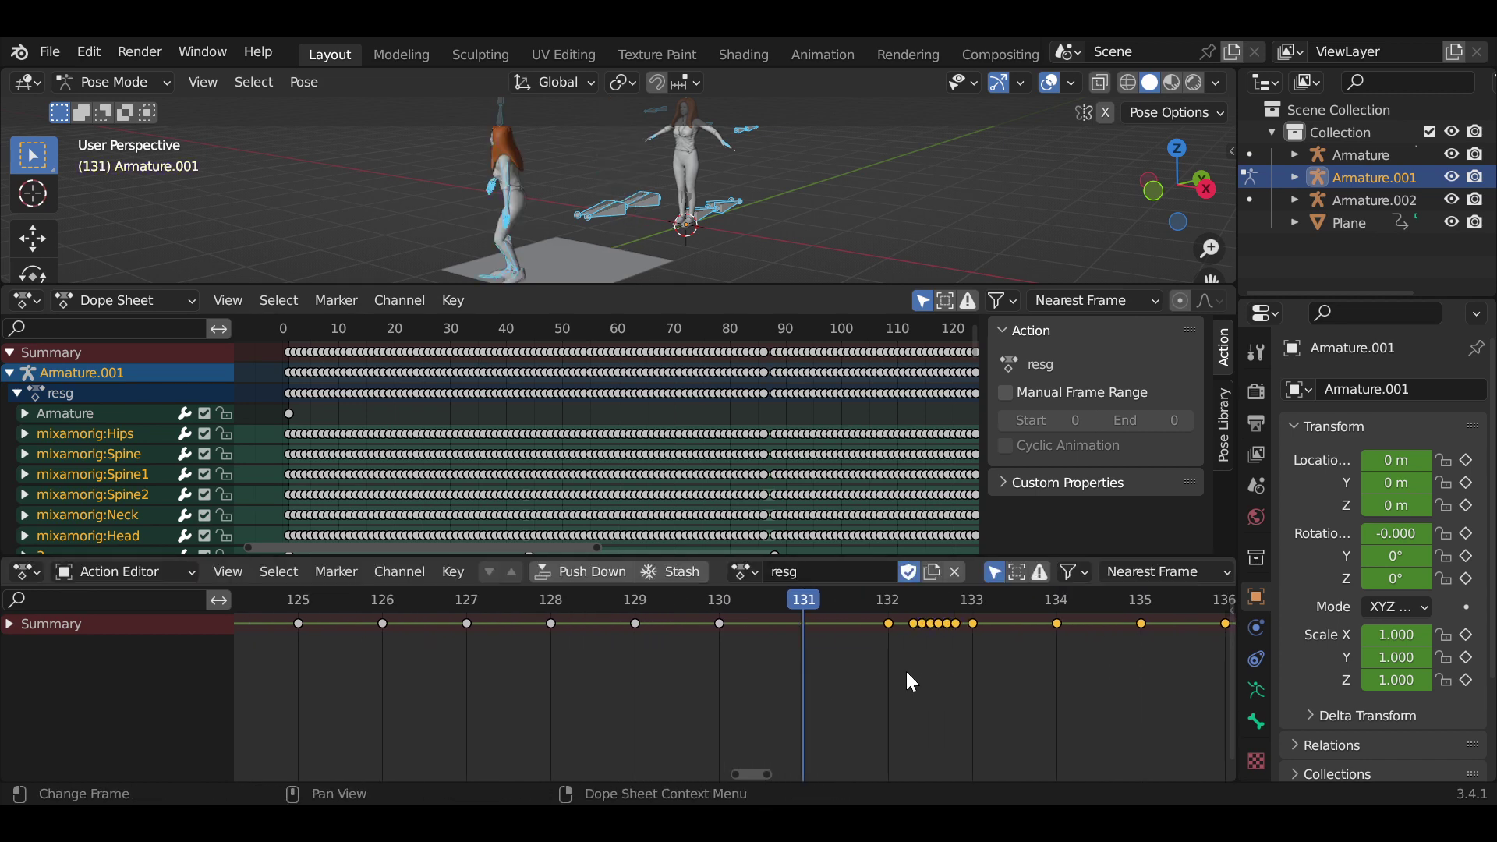
key(g)
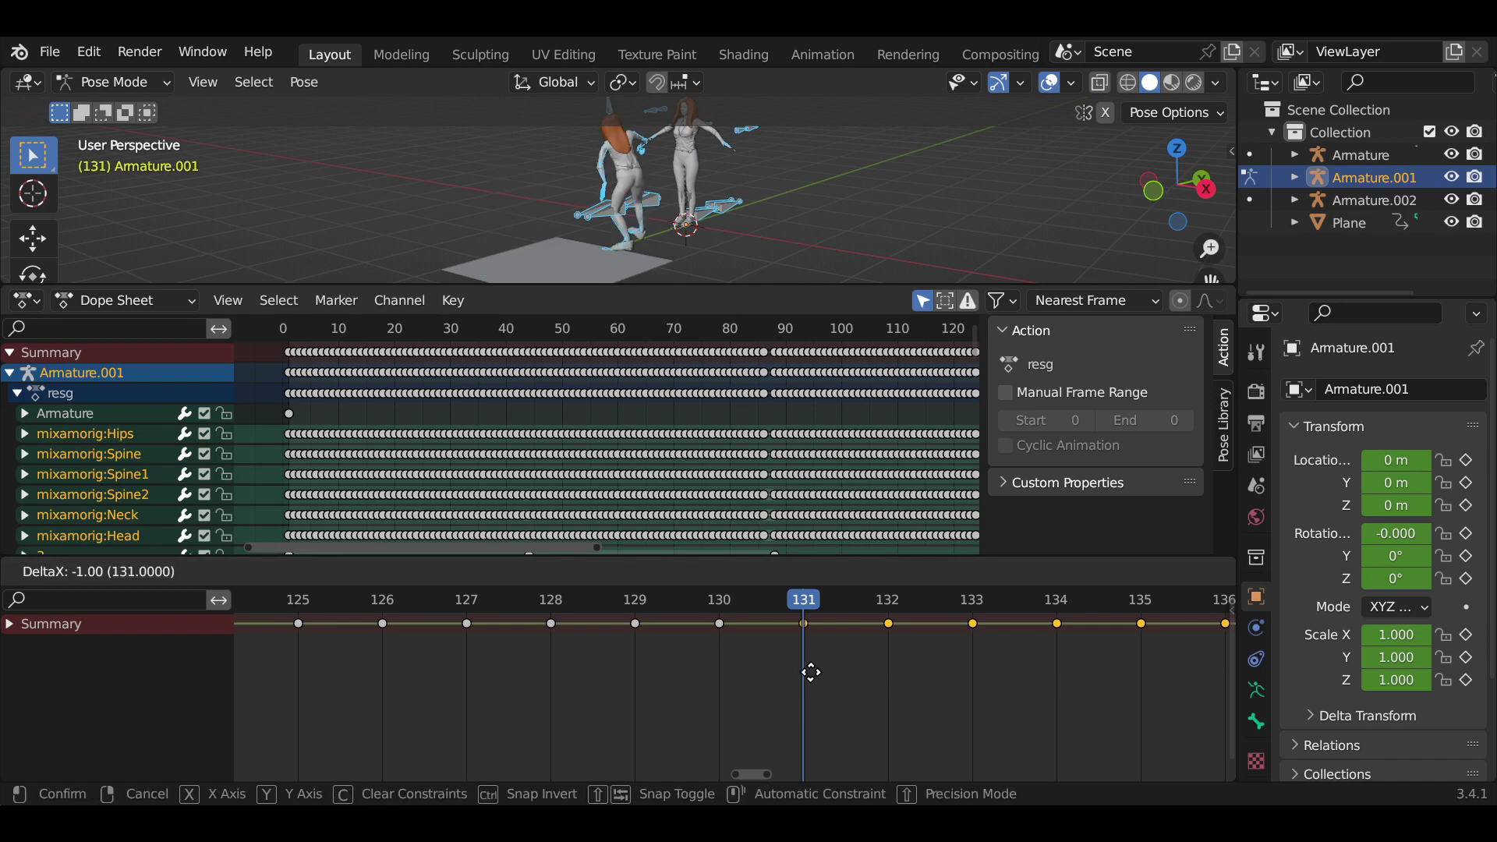
right_click(810, 668)
scroll(811, 669, down, 1)
scroll(811, 663, up, 2)
scroll(811, 663, down, 2)
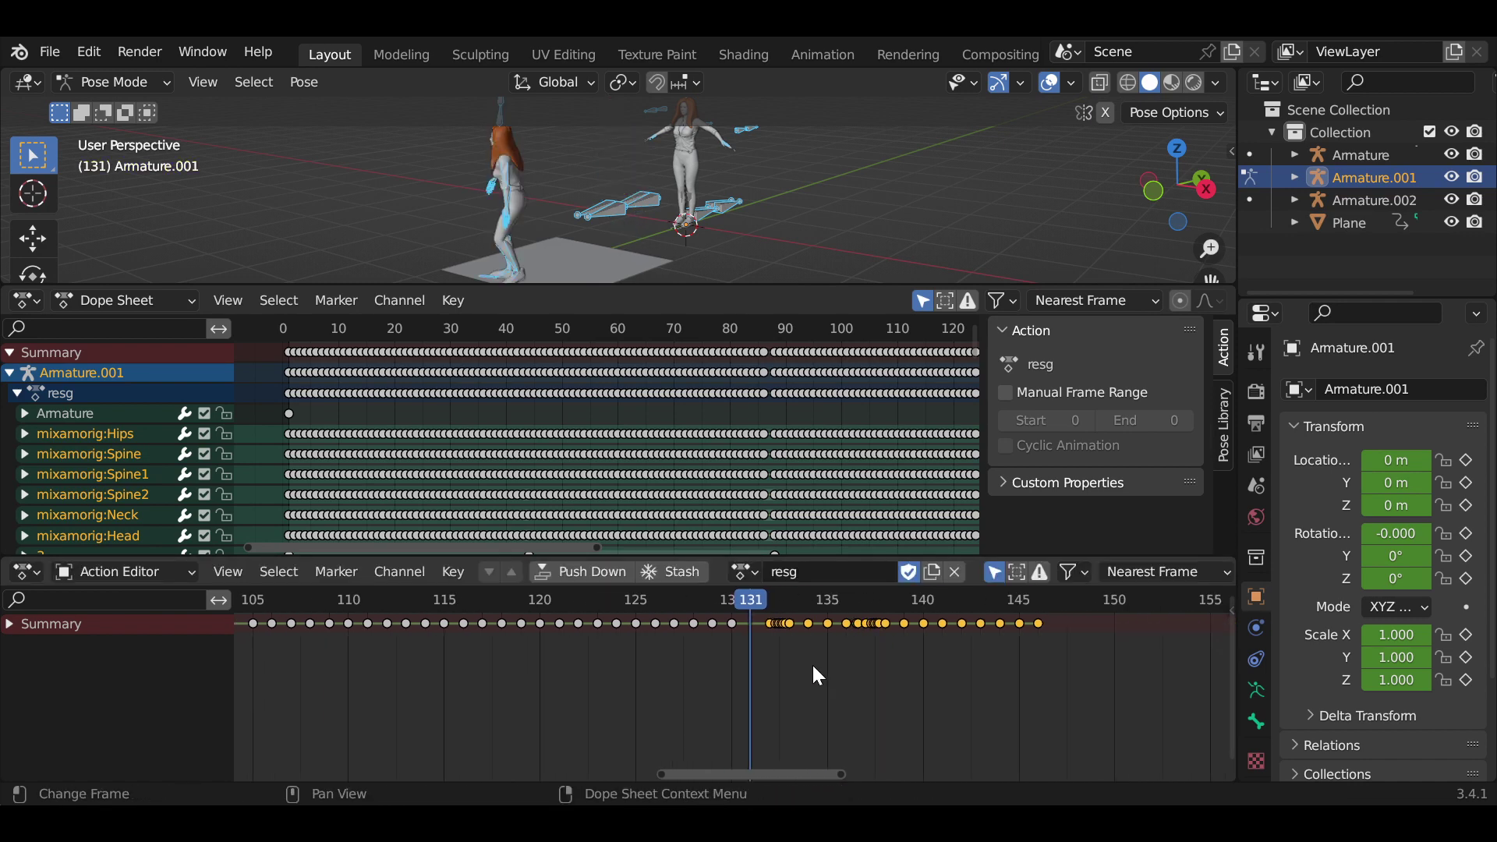
scroll(811, 663, up, 2)
scroll(812, 661, down, 1)
middle_drag(814, 665, 802, 752)
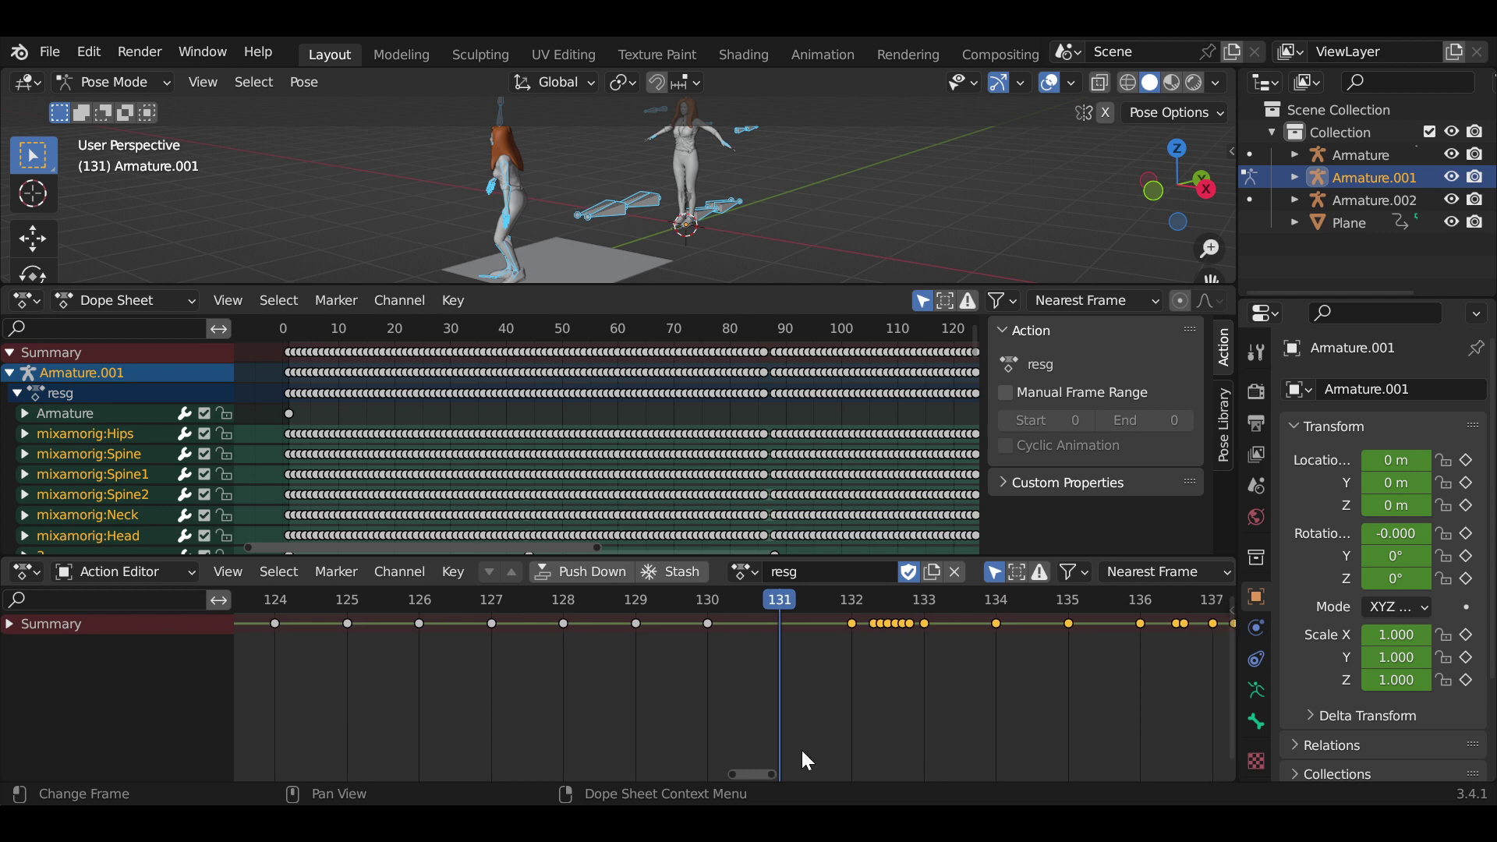
click(849, 607)
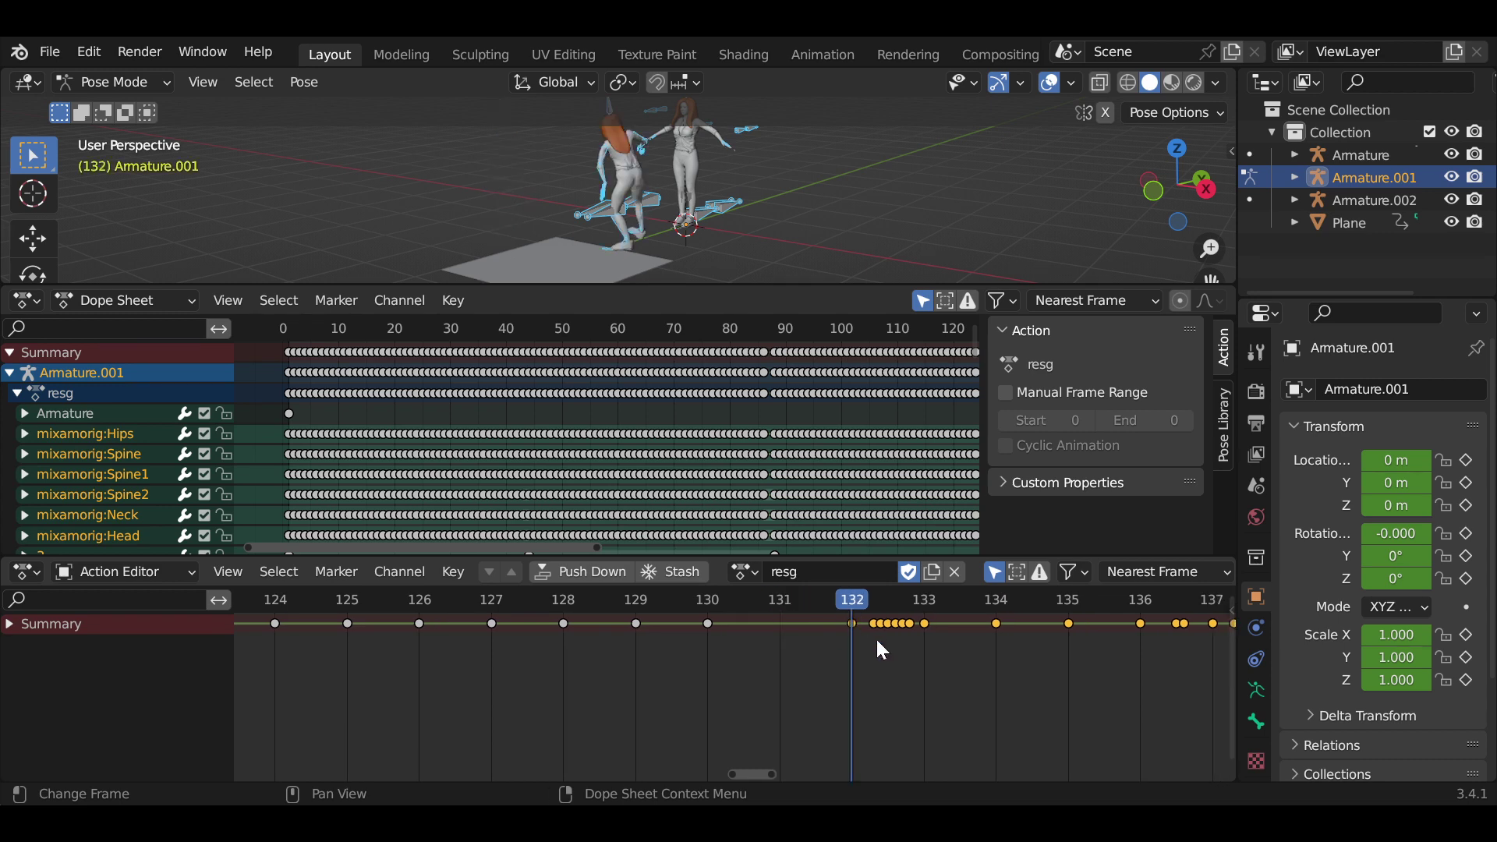
click(128, 302)
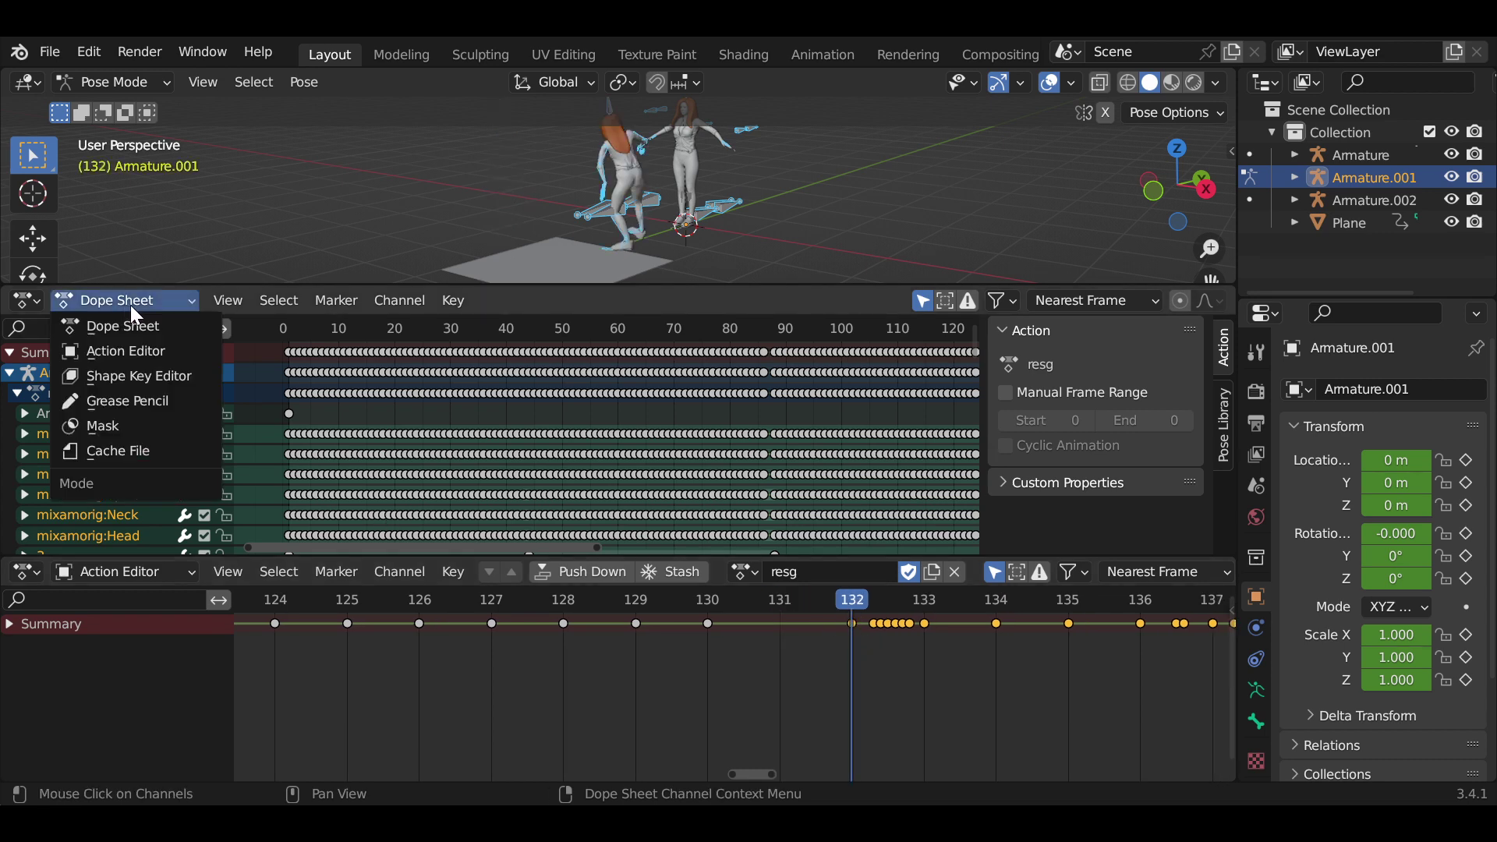
Show only the mixamorig:Hips Z Location curve in the Graph Editor
click(26, 300)
click(364, 418)
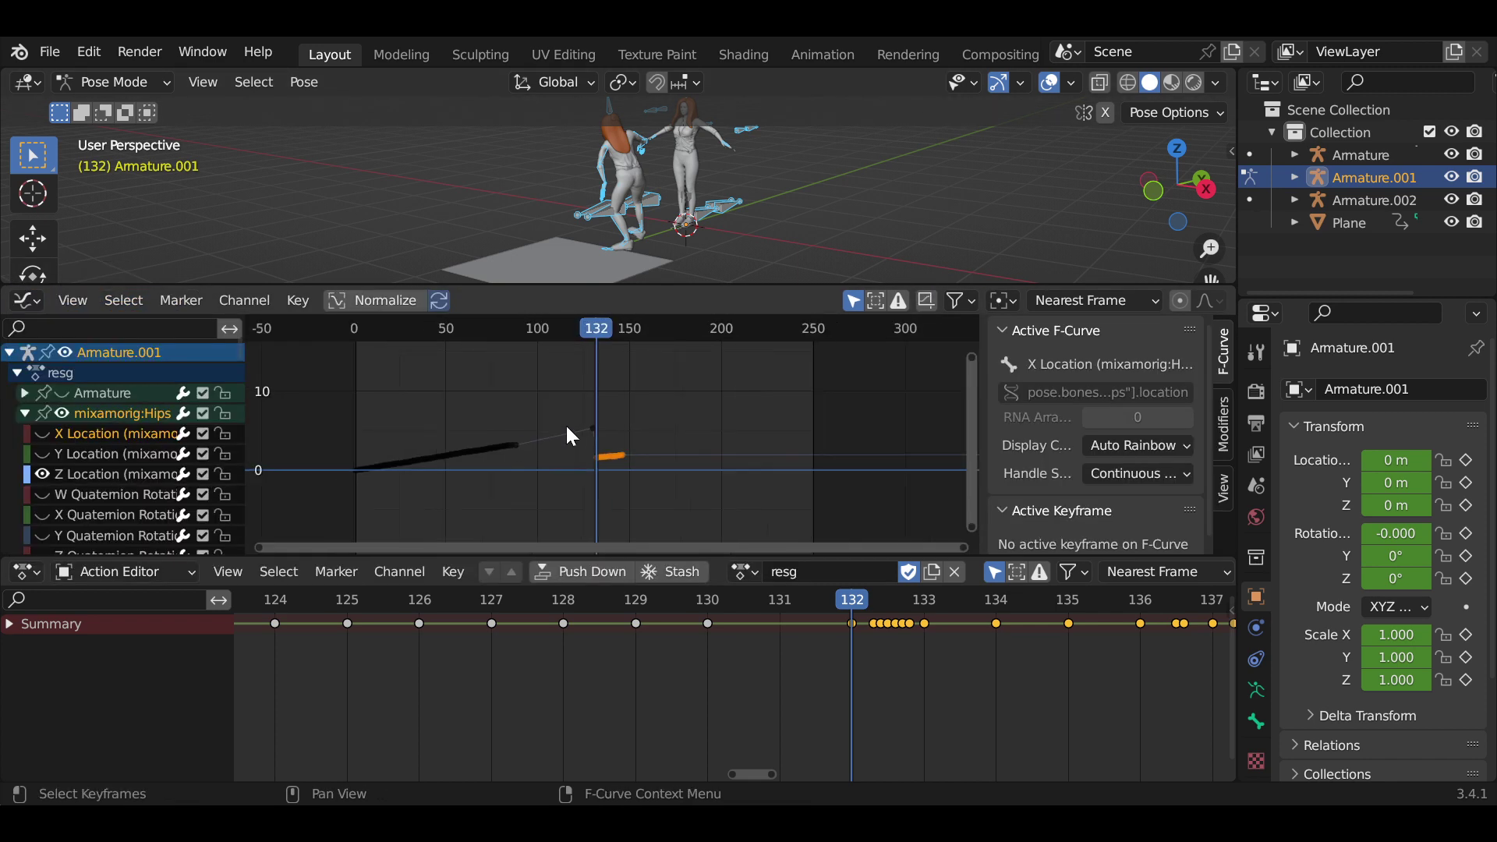
scroll(566, 424, up, 2)
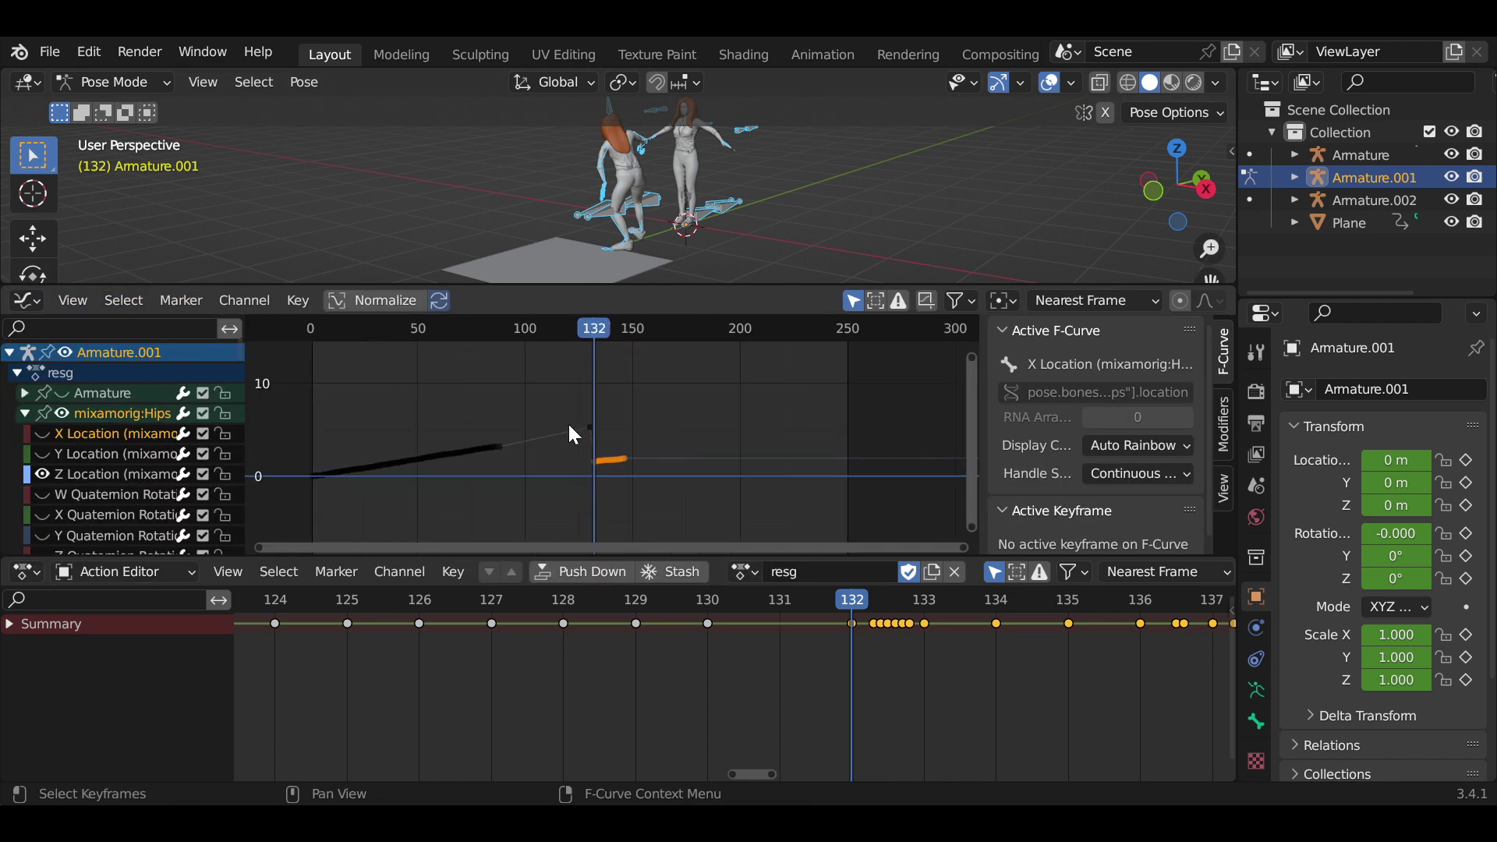
click(63, 411)
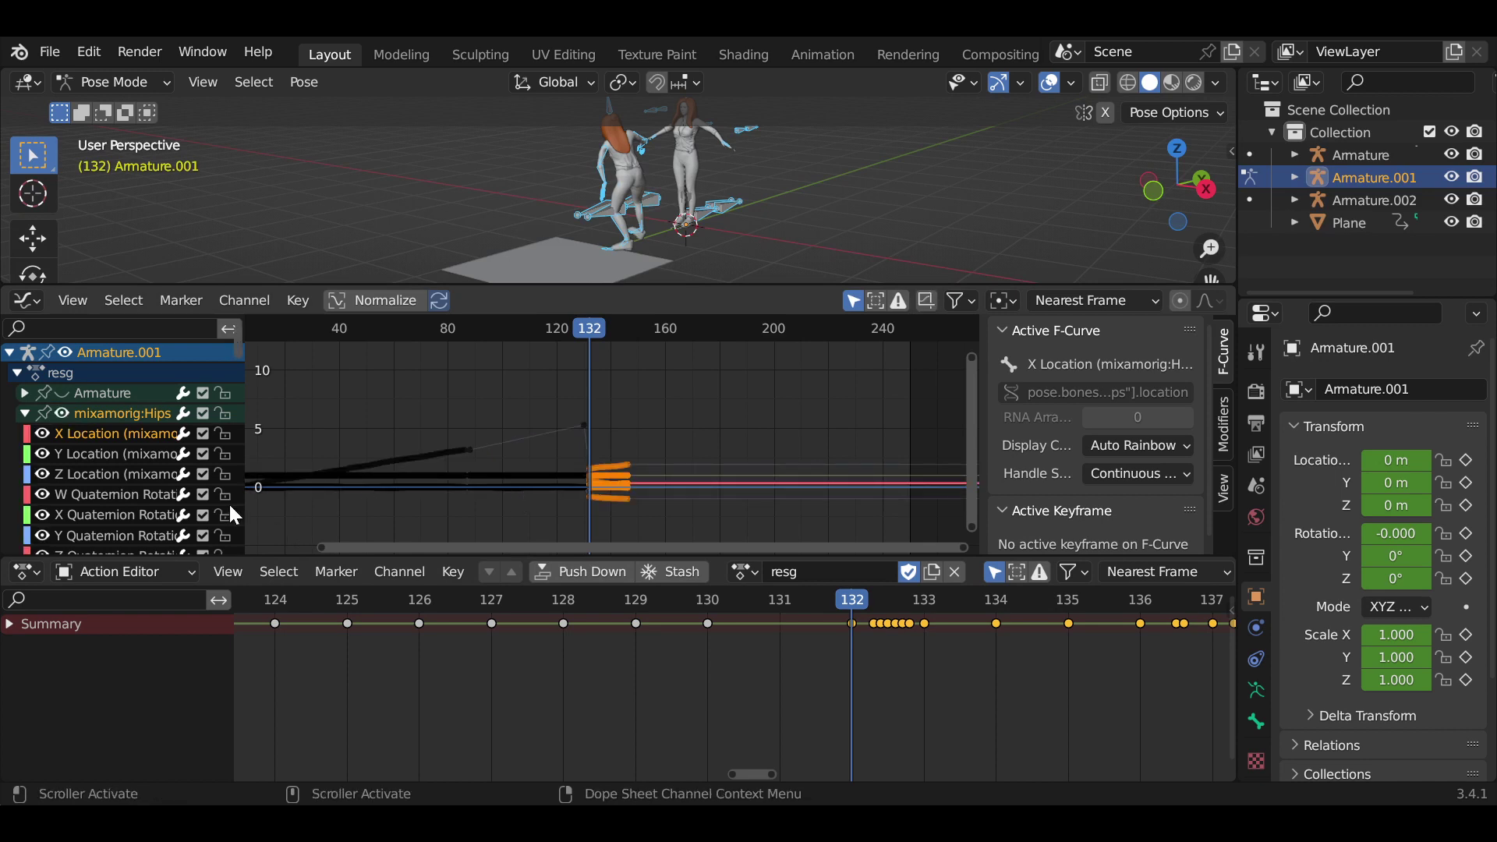
click(59, 414)
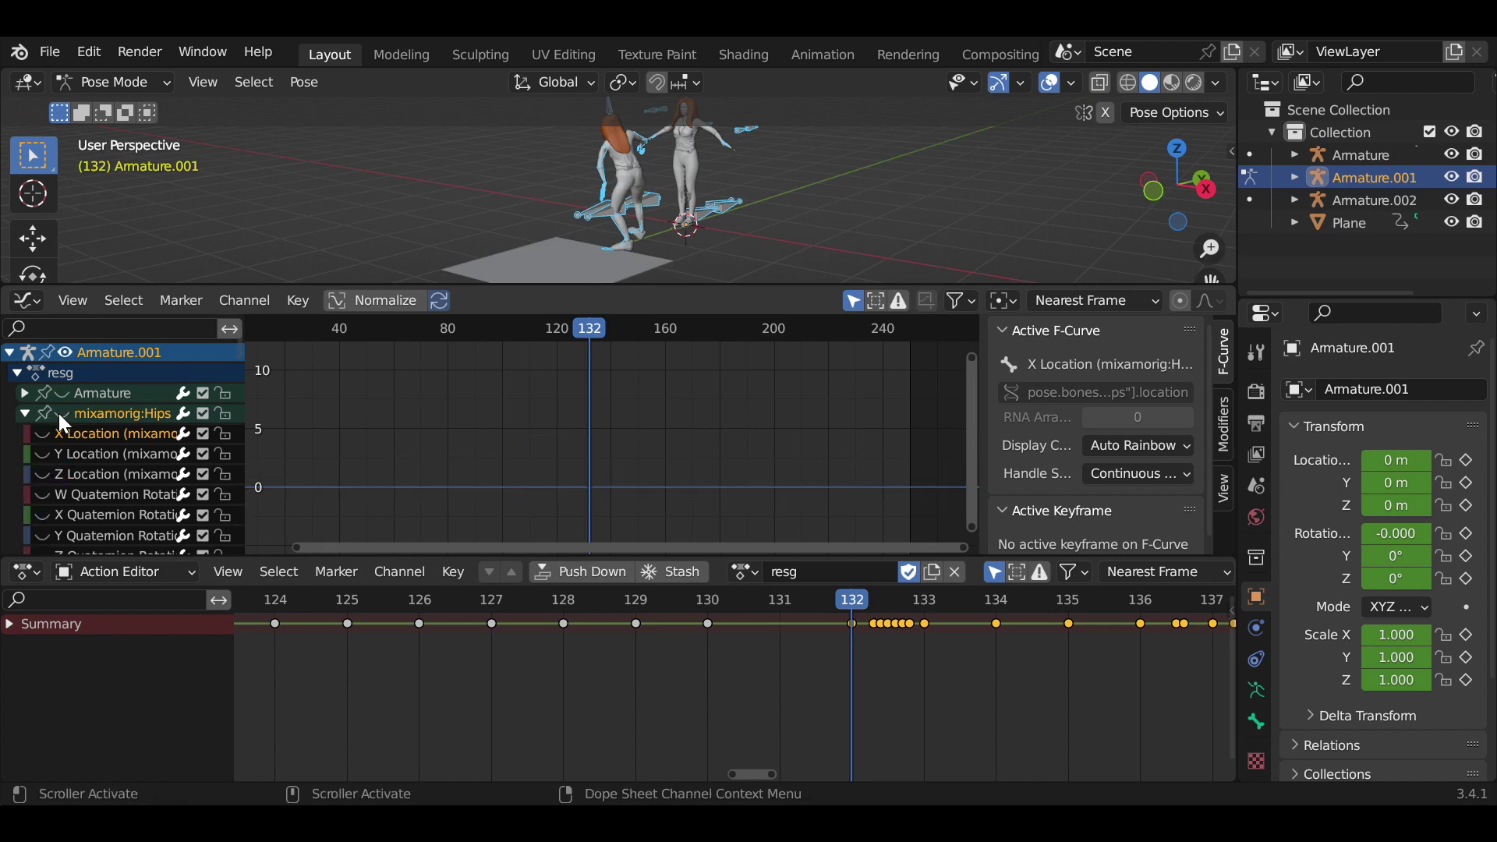
click(42, 473)
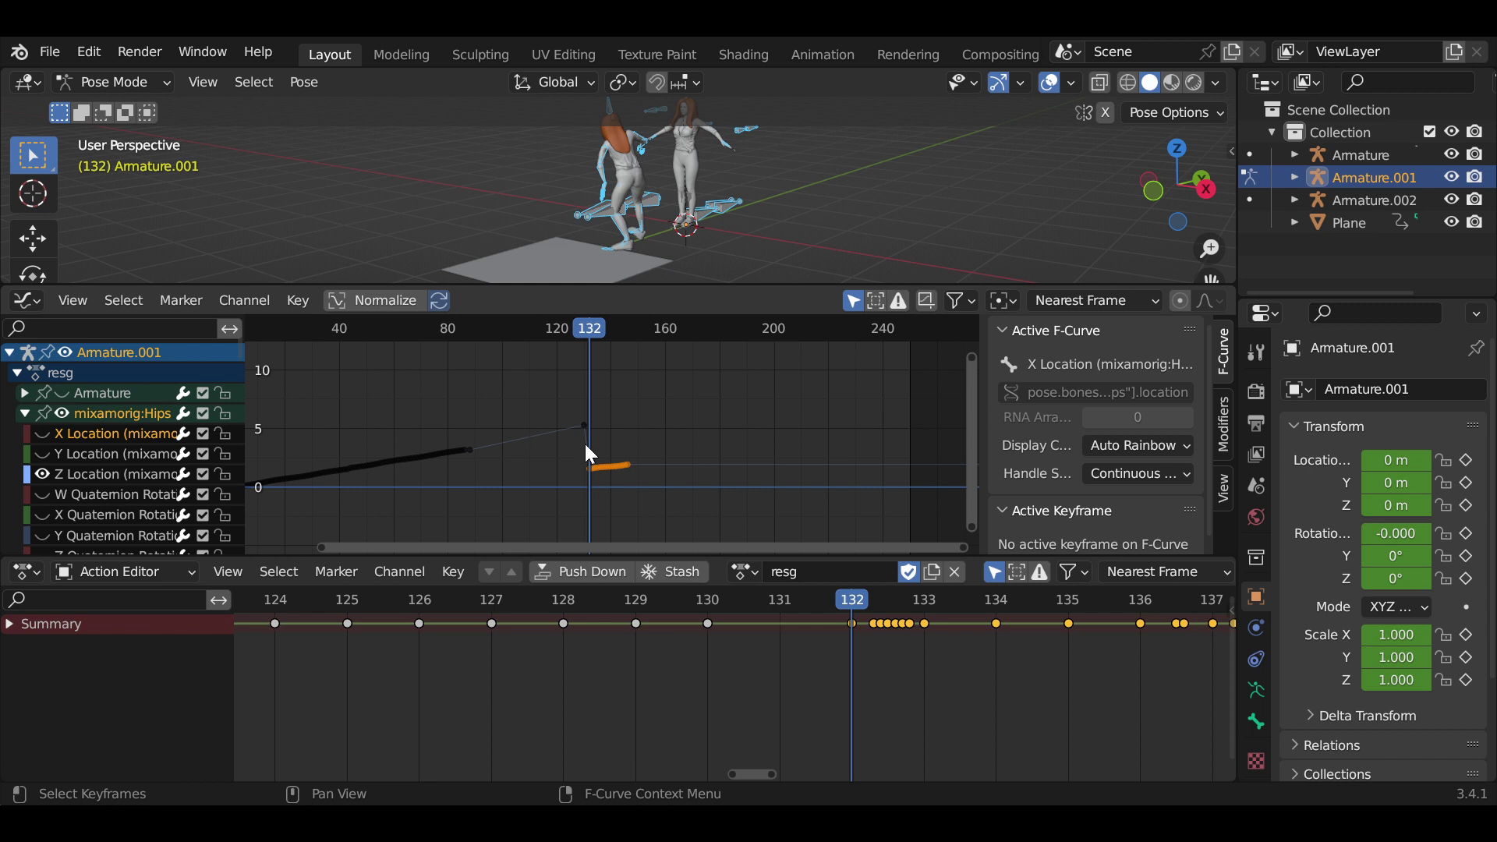
Move the pasted hip keys up about 4 units to meet the earlier curve
key(g)
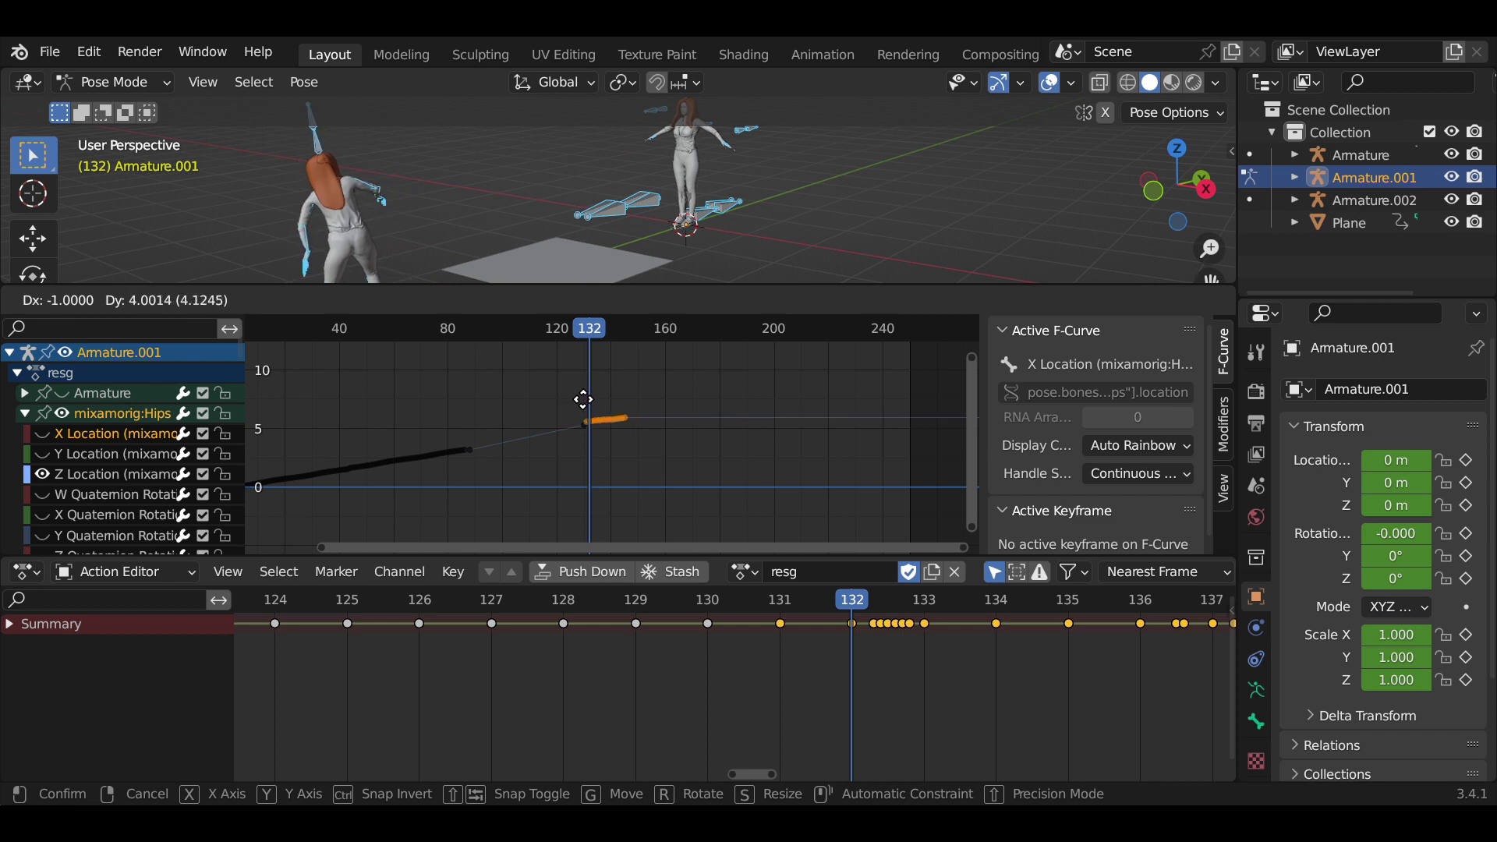
click(584, 396)
scroll(690, 424, down, 1)
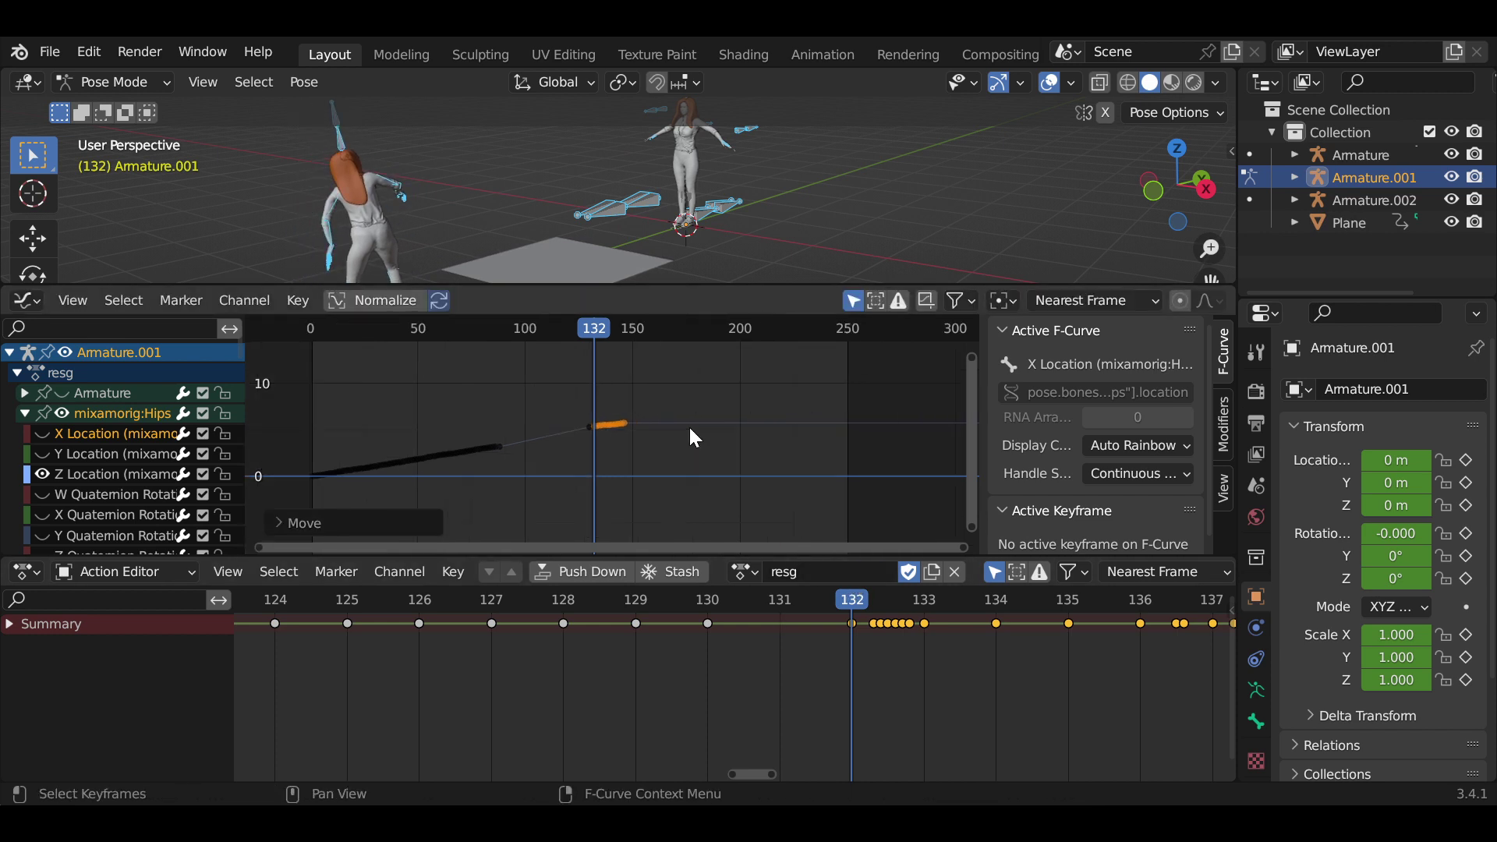
scroll(689, 424, down, 1)
click(442, 329)
Play the combined animation from the first frame and stop it at frame 173
key(shift+Left)
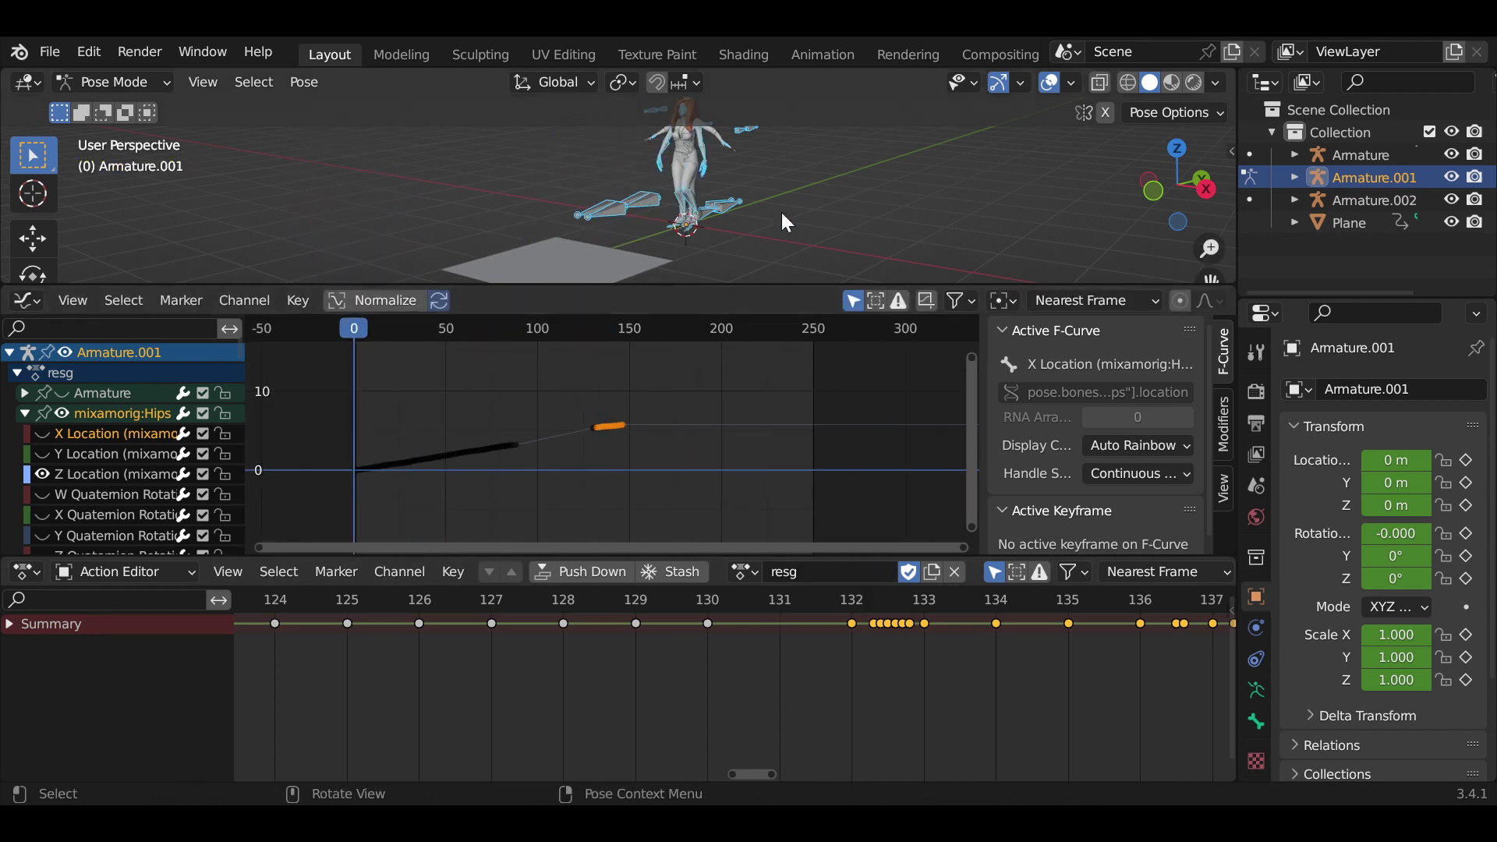
click(807, 204)
key(space)
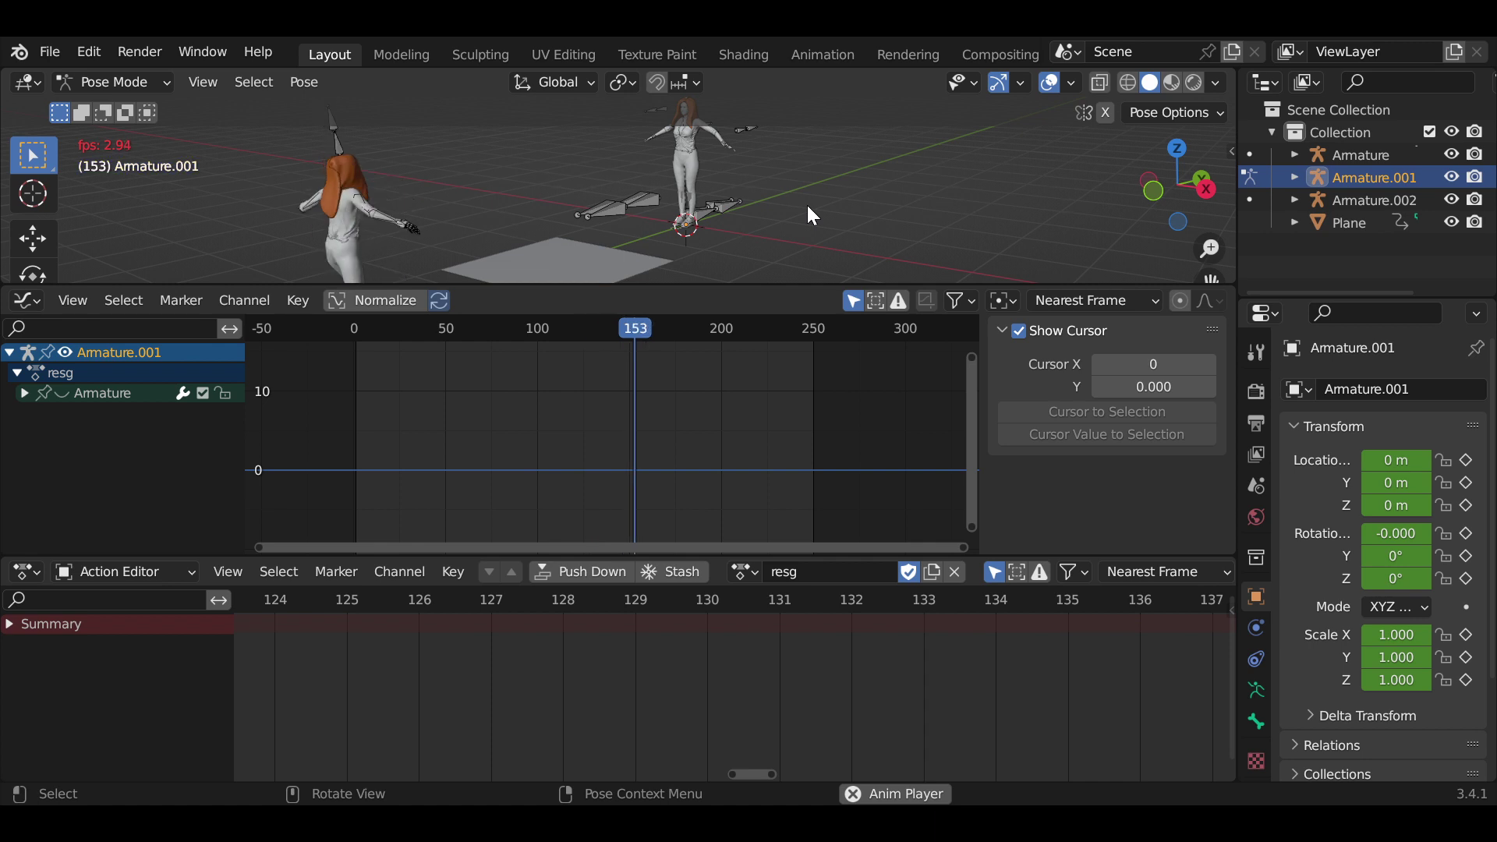
key(space)
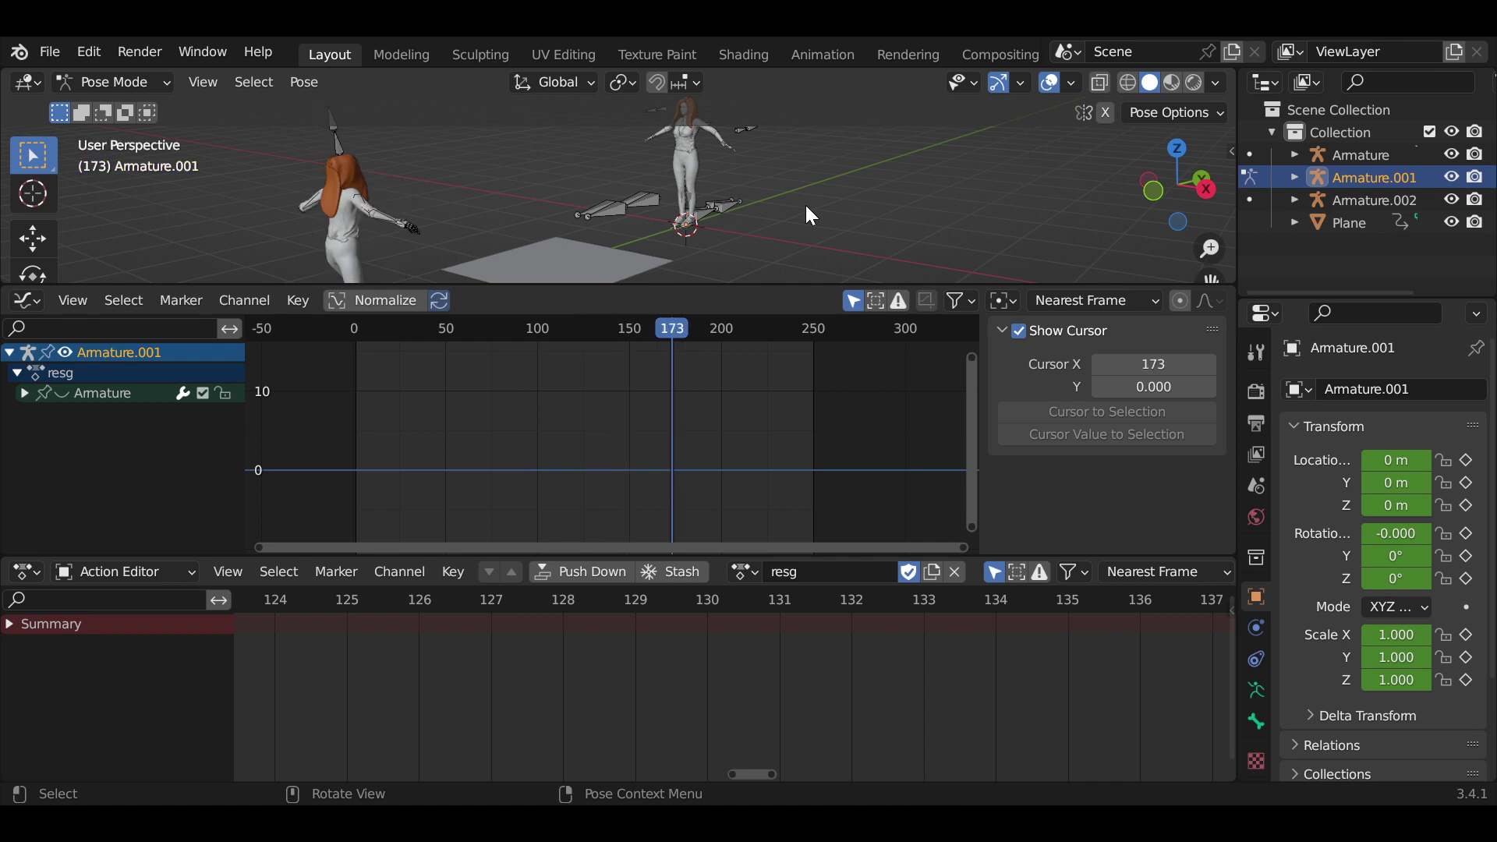